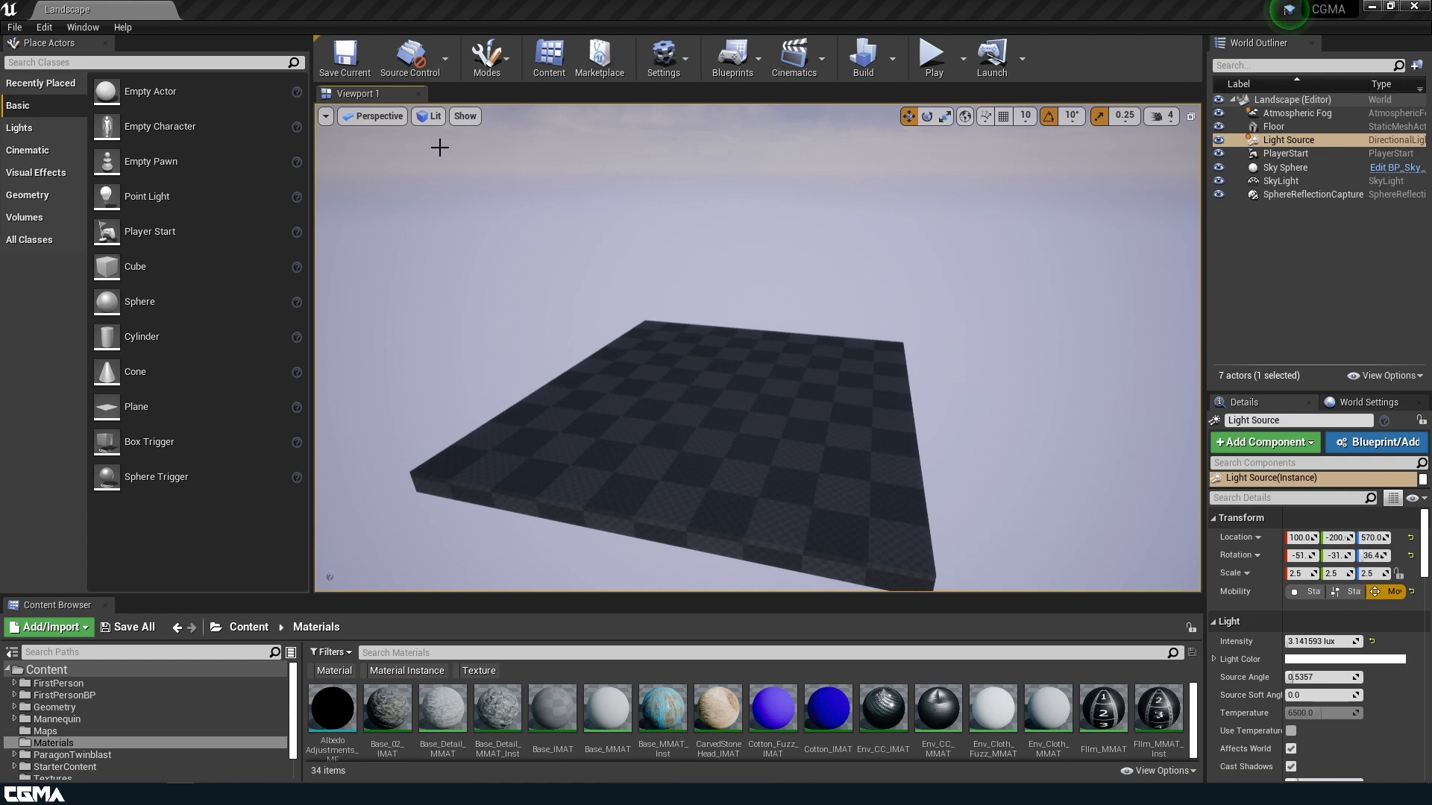
Switch to the Landscape editing mode and view the new landscape's preview grid around the floor.
left_click(497, 68)
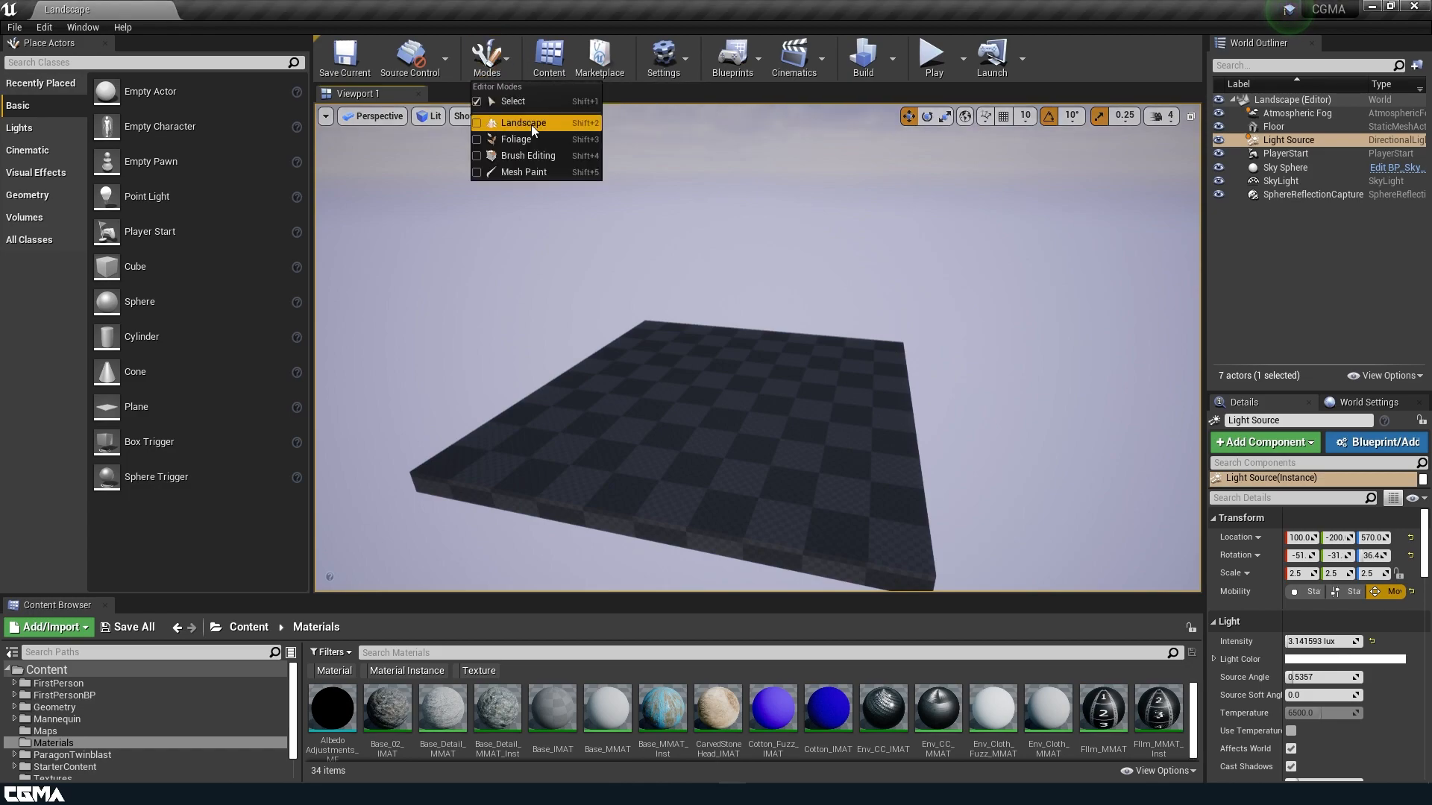
left_click(531, 124)
right_click_drag(756, 320, 698, 356)
key("s")
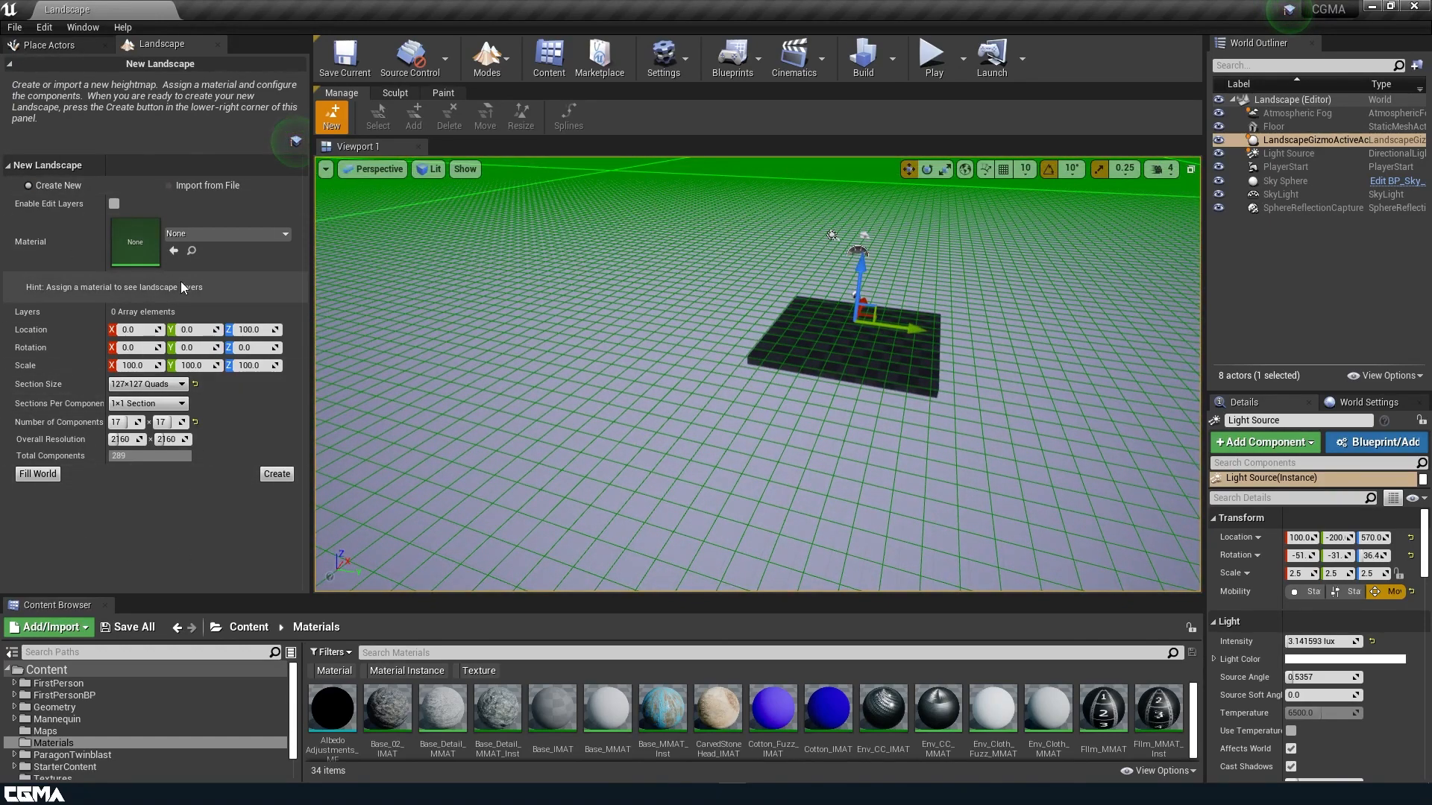
key("s")
right_click_drag(418, 313, 224, 250)
right_click_drag(712, 373, 954, 493)
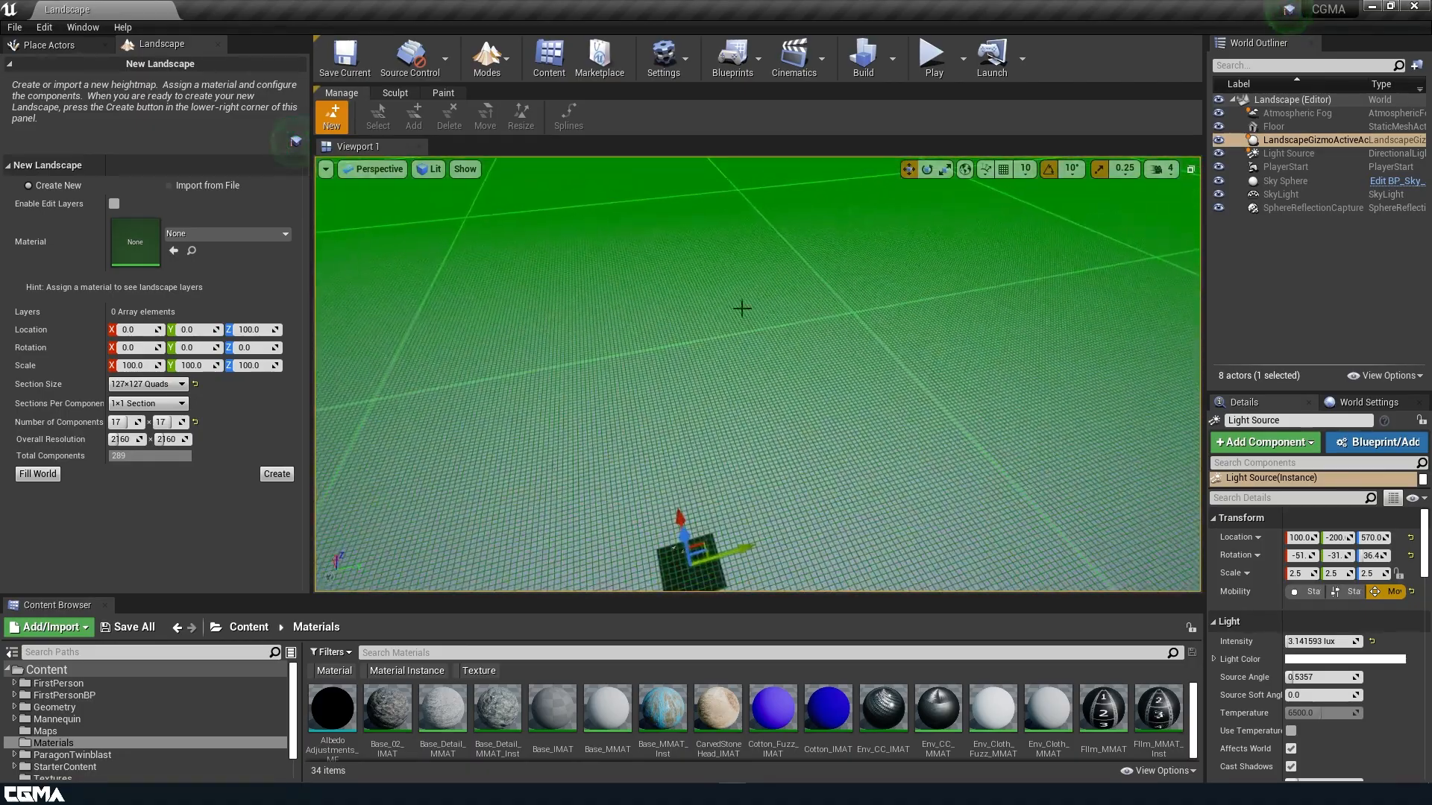
right_click_drag(741, 306, 701, 351)
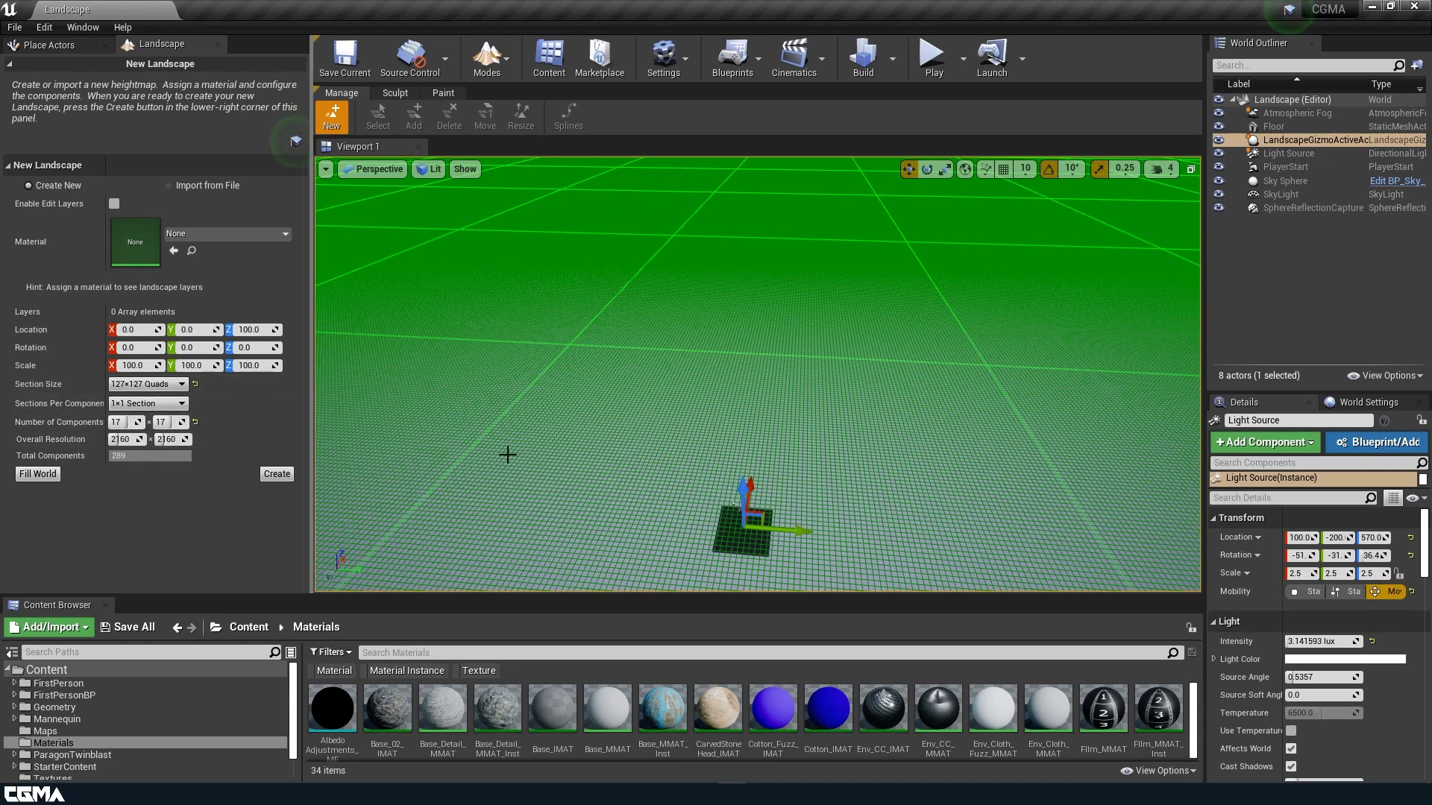
Set the new landscape's section size to 255×255 quads and inspect the preview grid.
left_click(145, 388)
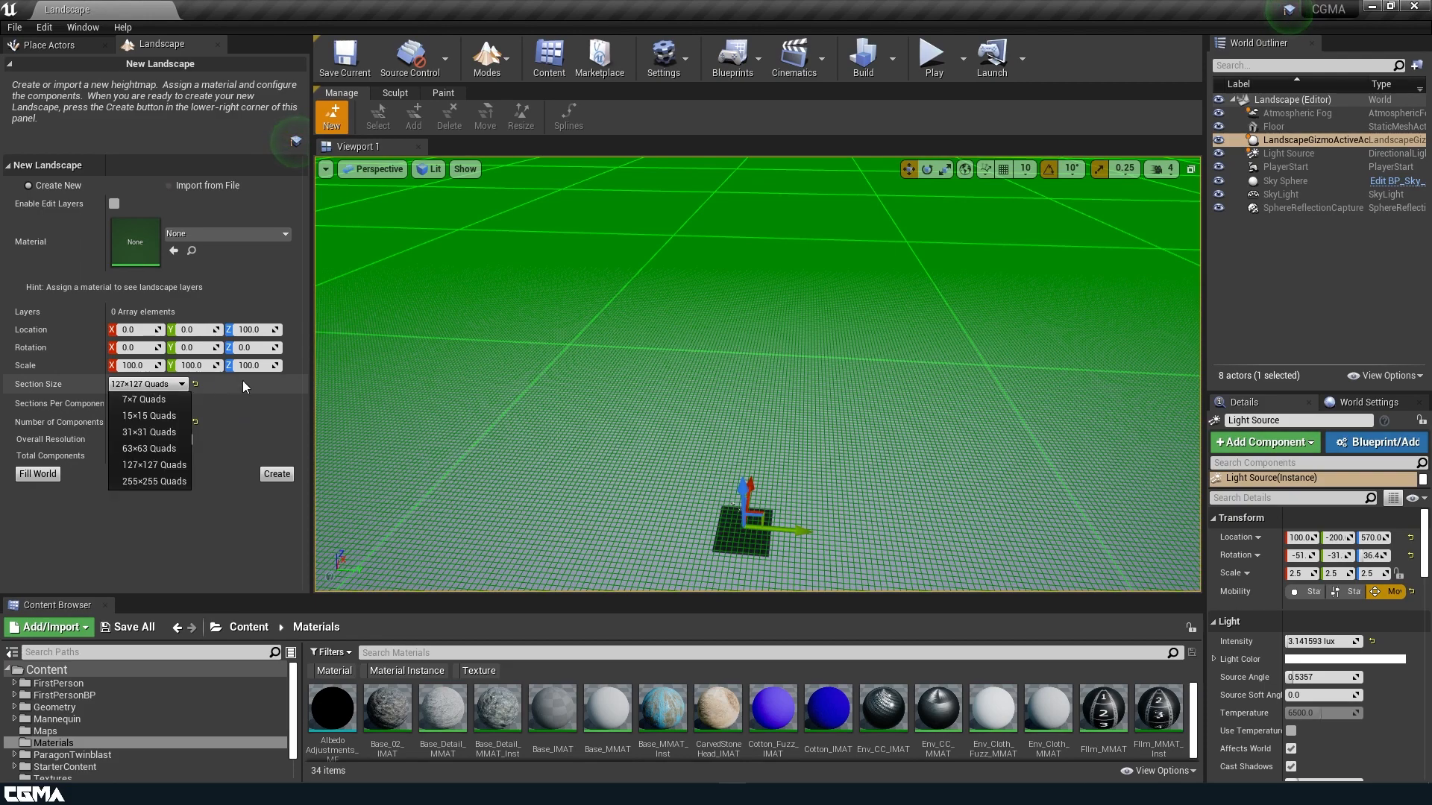
mouse_move(687, 447)
right_mouse_down()
mouse_move(716, 507)
mouse_move(660, 440)
right_mouse_up()
right_click_drag(538, 467, 581, 377)
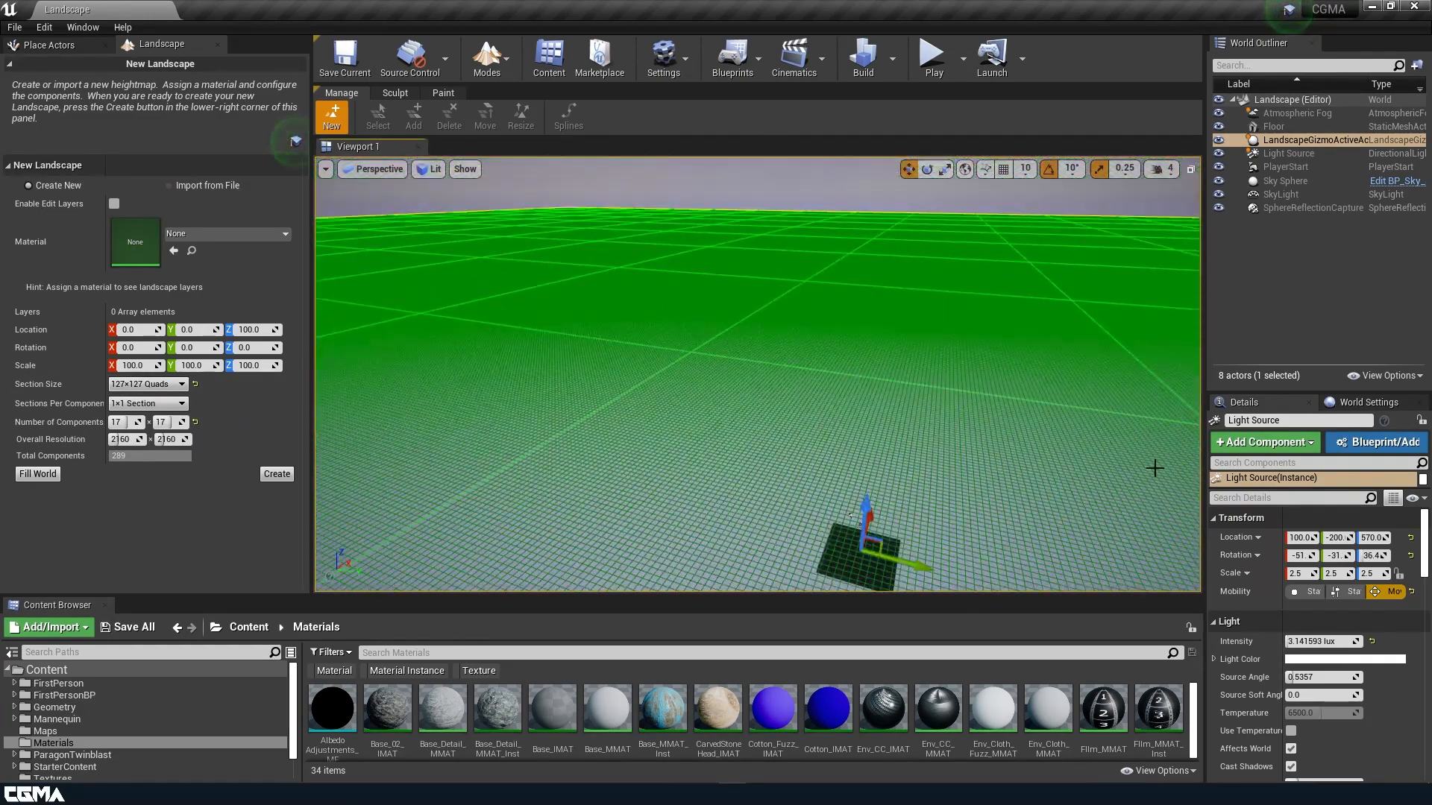
left_click(153, 384)
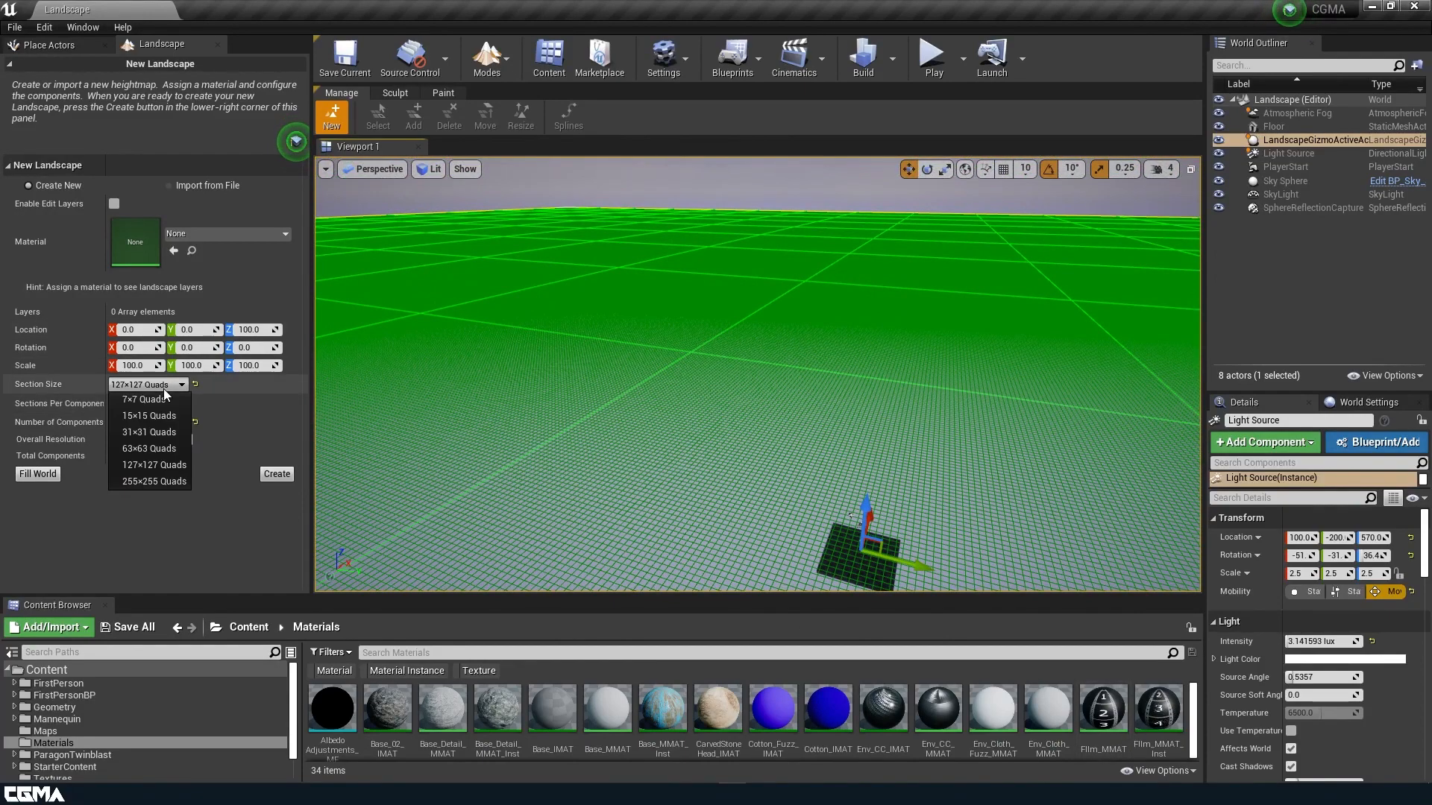
left_click(162, 481)
mouse_move(815, 265)
right_mouse_down()
mouse_move(809, 243)
mouse_move(832, 250)
mouse_move(815, 265)
right_mouse_up()
mouse_move(723, 381)
right_mouse_down()
mouse_move(675, 358)
mouse_move(716, 378)
right_mouse_up()
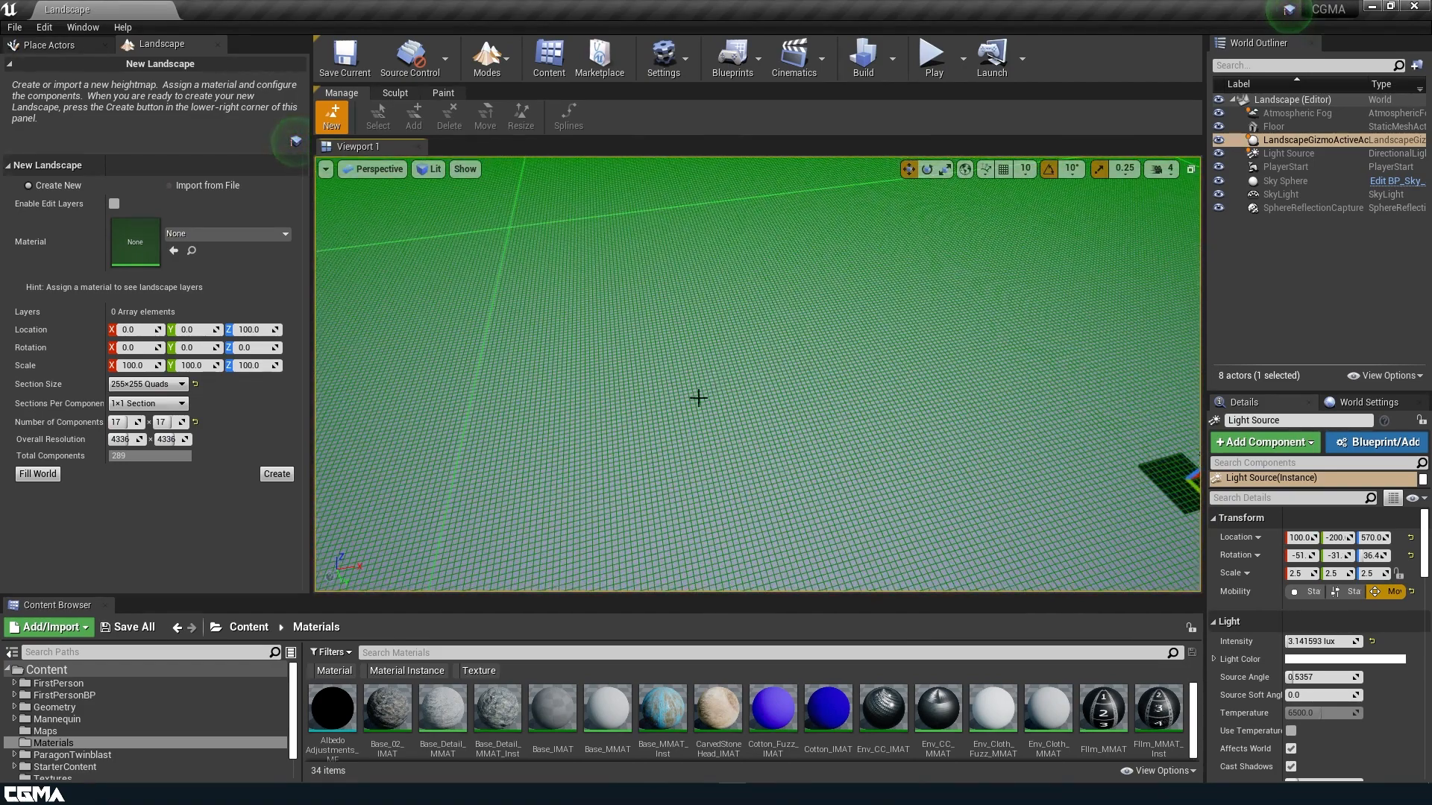
right_click_drag(686, 403, 656, 380)
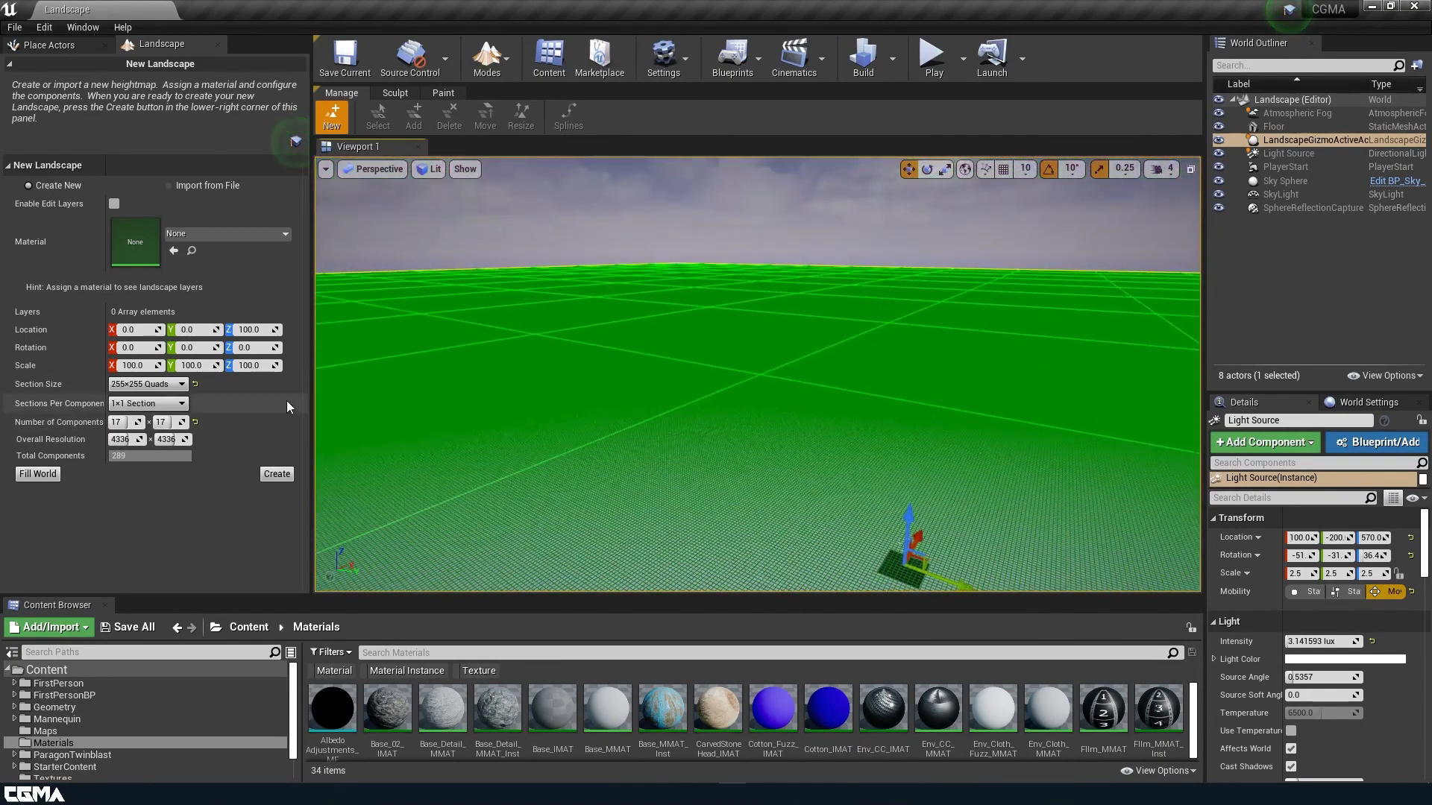
Set the new landscape's number of components to 32 × 32.
left_click_drag(123, 422, 191, 422)
right_click_drag(477, 418, 450, 446)
right_click_drag(671, 439, 661, 426)
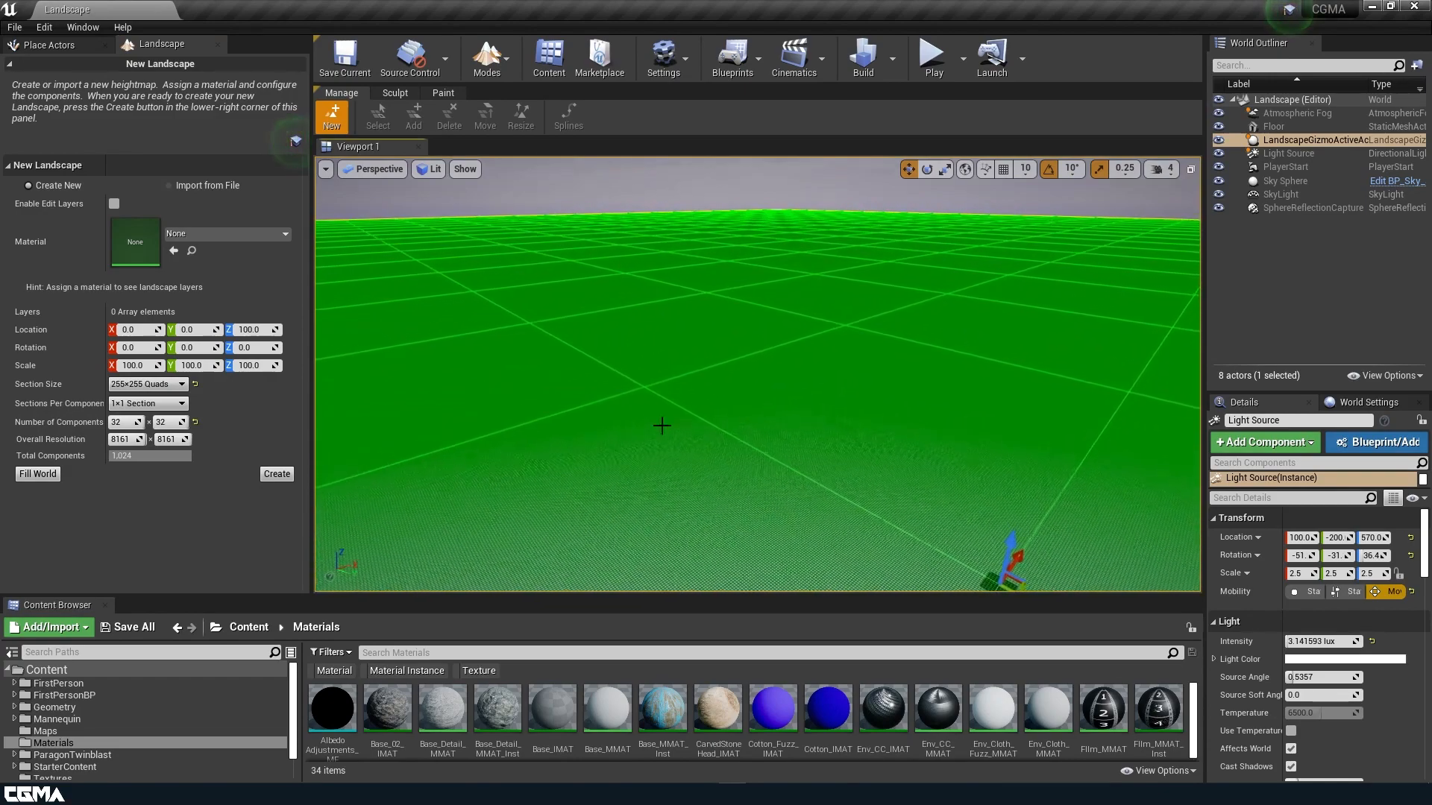
Try component counts of 32 × 8 and 8 × 8 for the new landscape, and return to 32 × 32.
left_click(168, 422)
type("8")
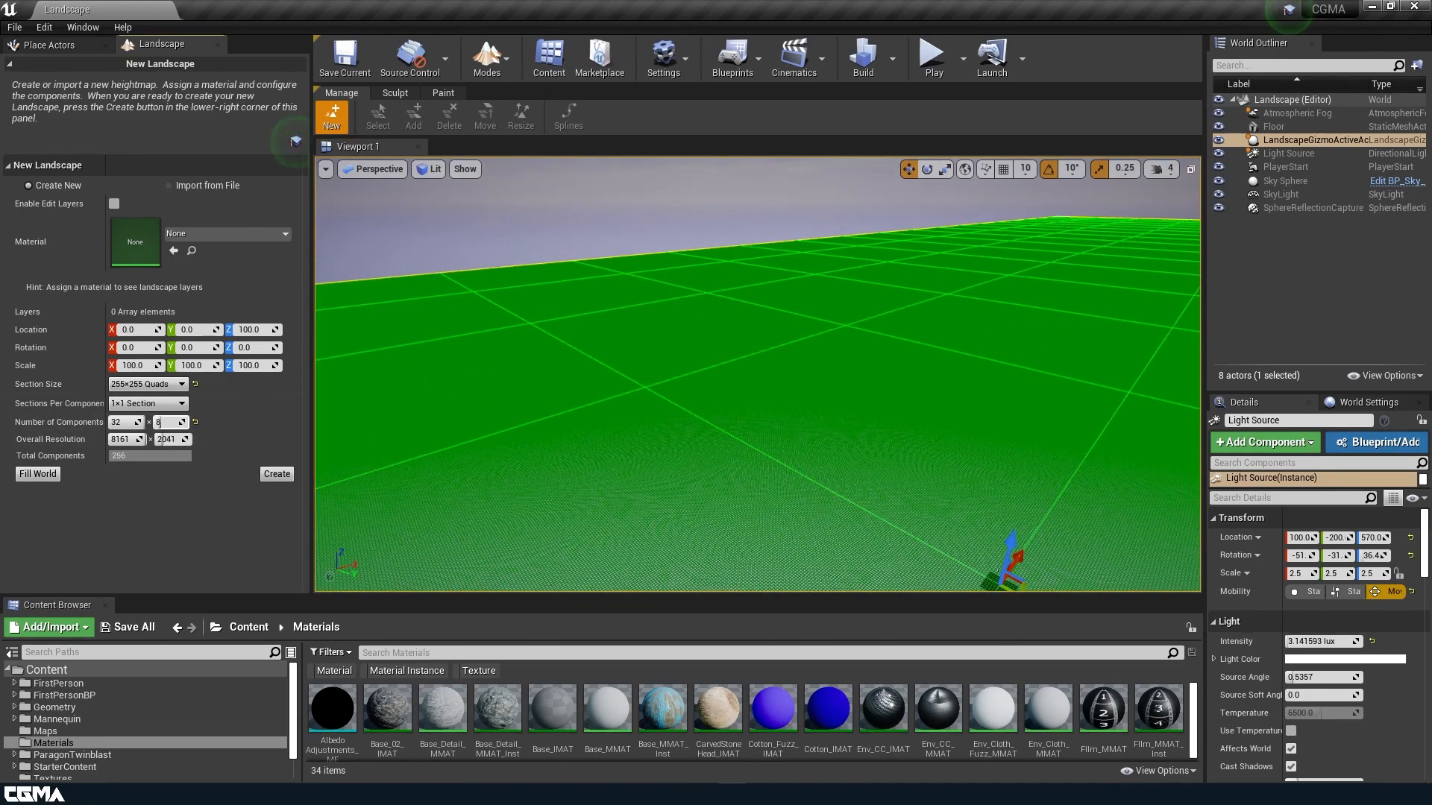
mouse_move(572, 408)
right_mouse_down()
mouse_move(570, 371)
mouse_move(574, 404)
right_mouse_up()
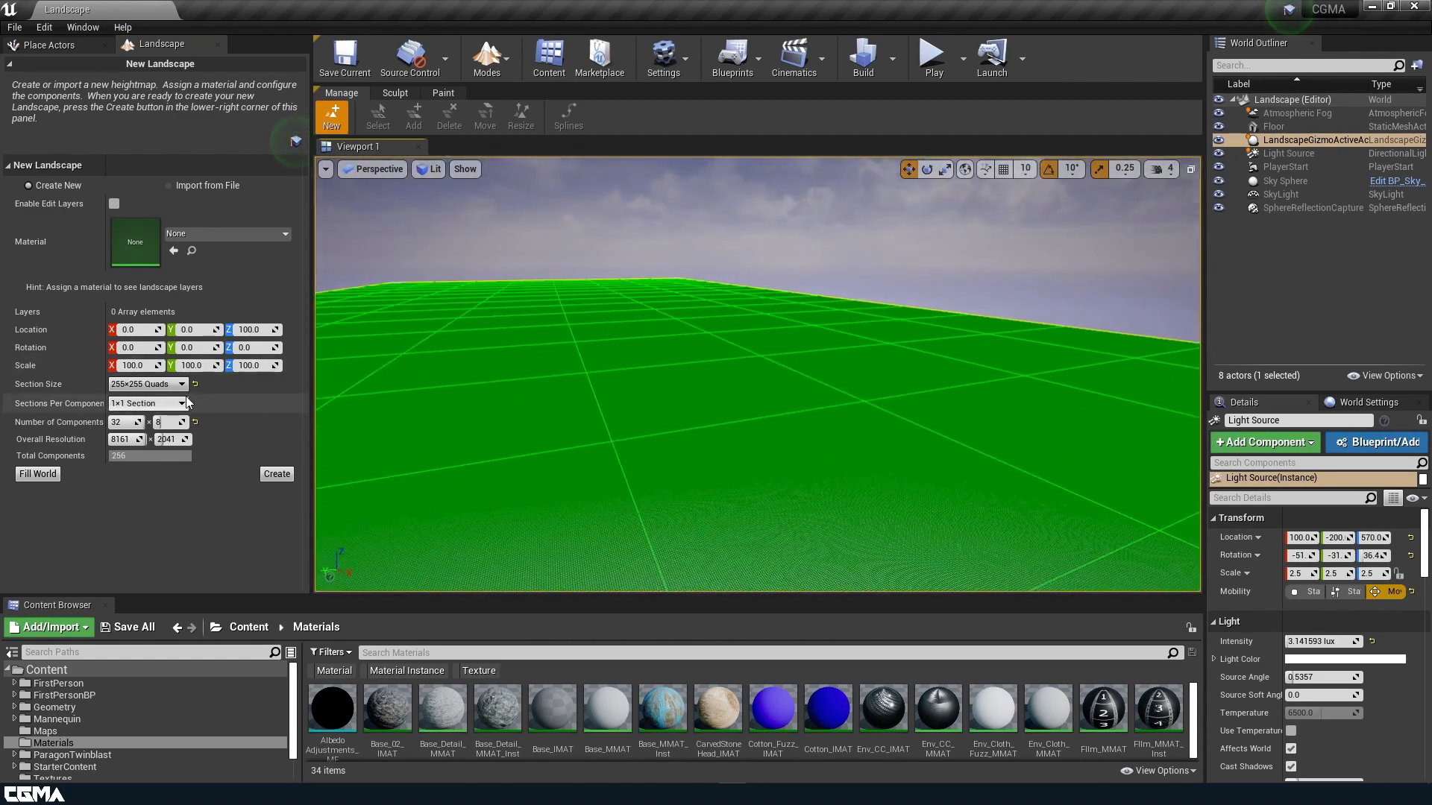
left_click(195, 422)
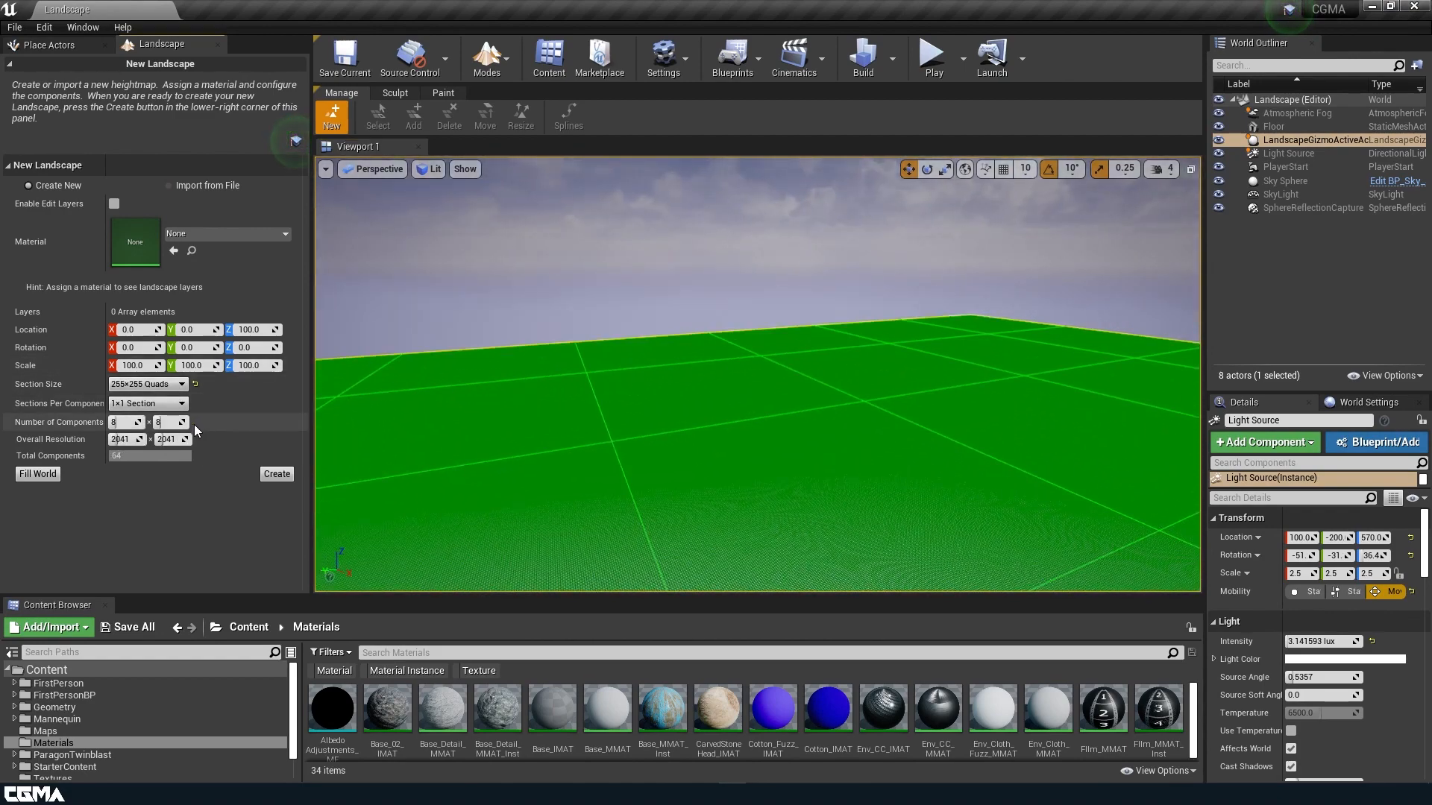
left_click_drag(129, 440, 147, 440)
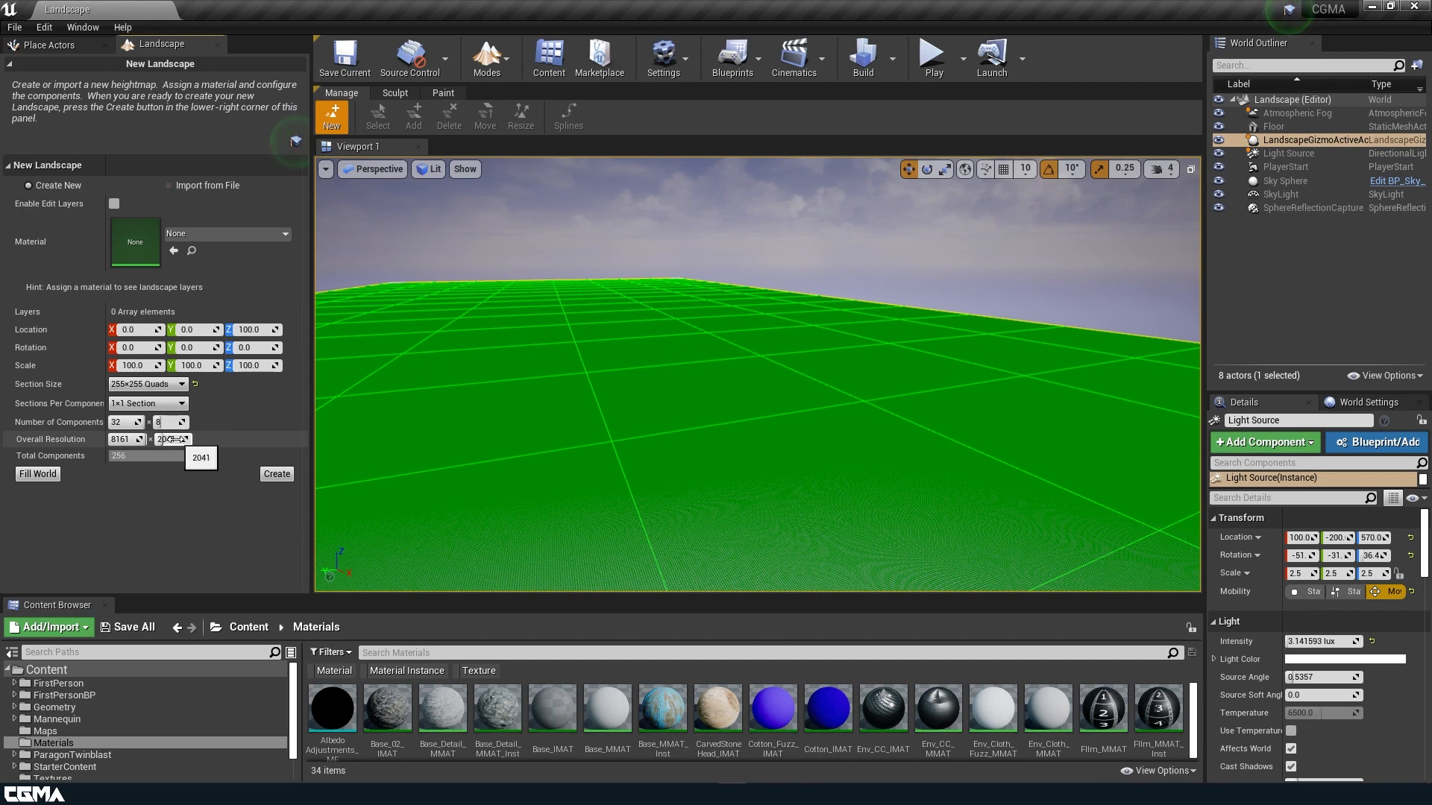
left_click_drag(176, 440, 191, 440)
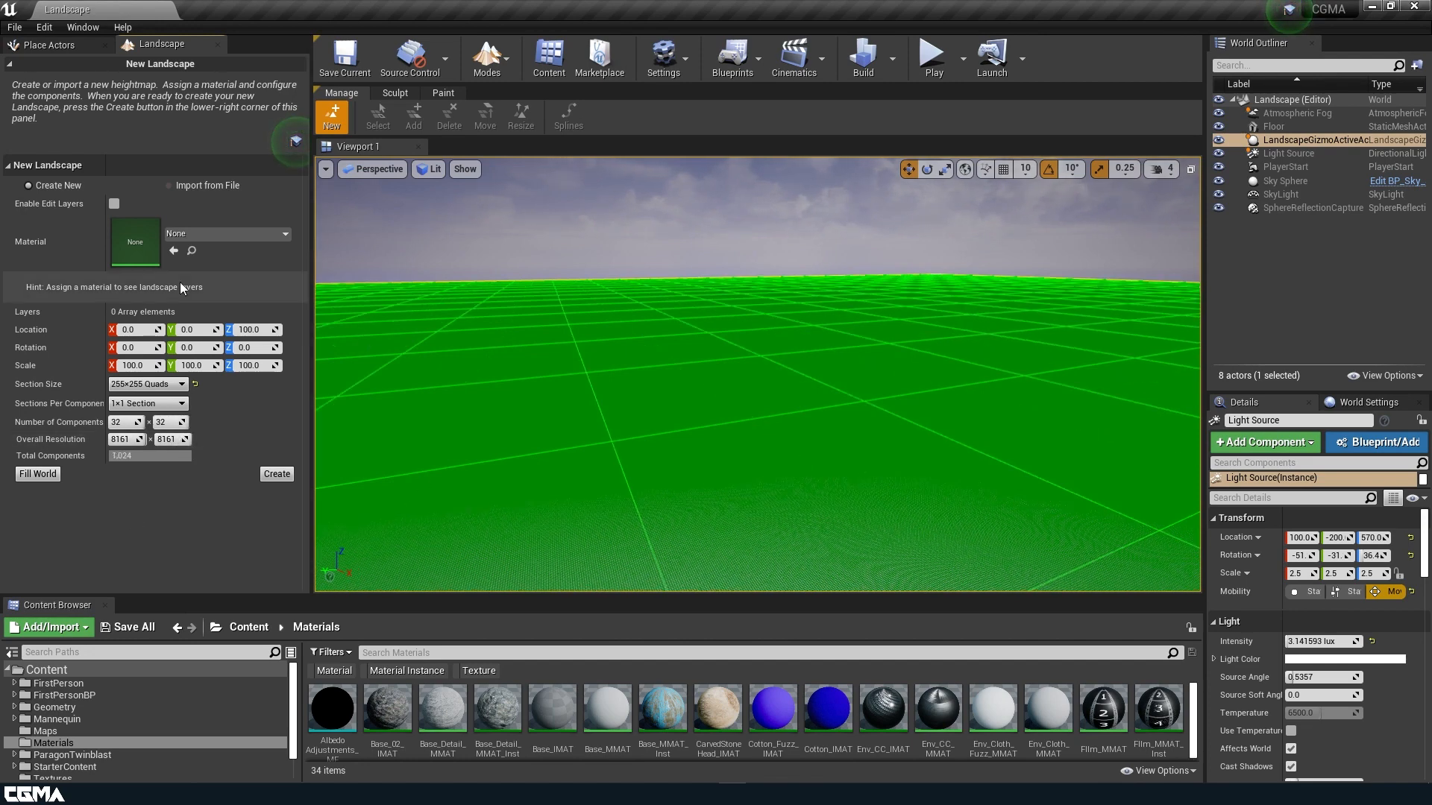
Switch the new landscape to import its heightmap from file, and set the viewport camera speed to 6.
left_click(172, 188)
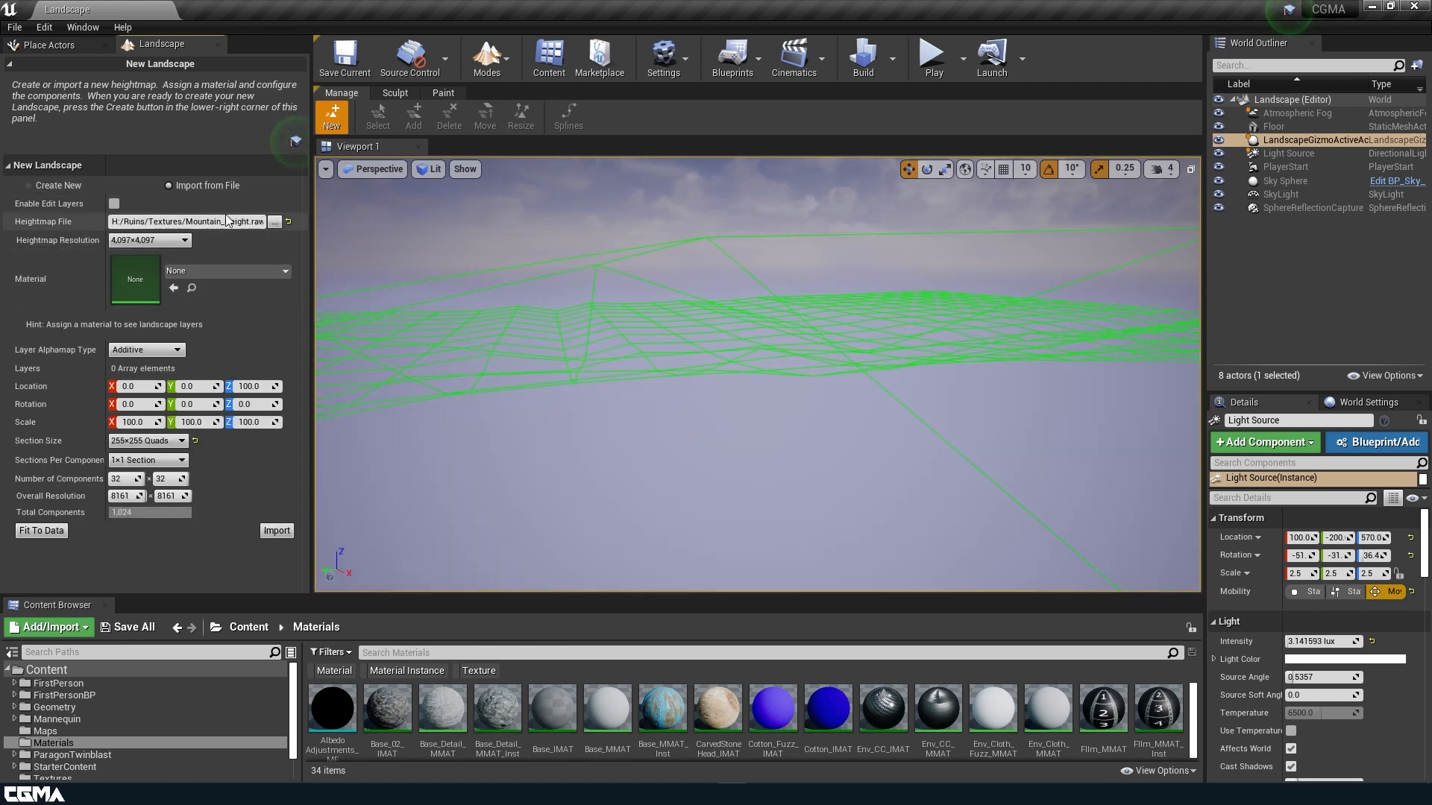
right_click_drag(749, 379, 814, 340)
left_click(1163, 169)
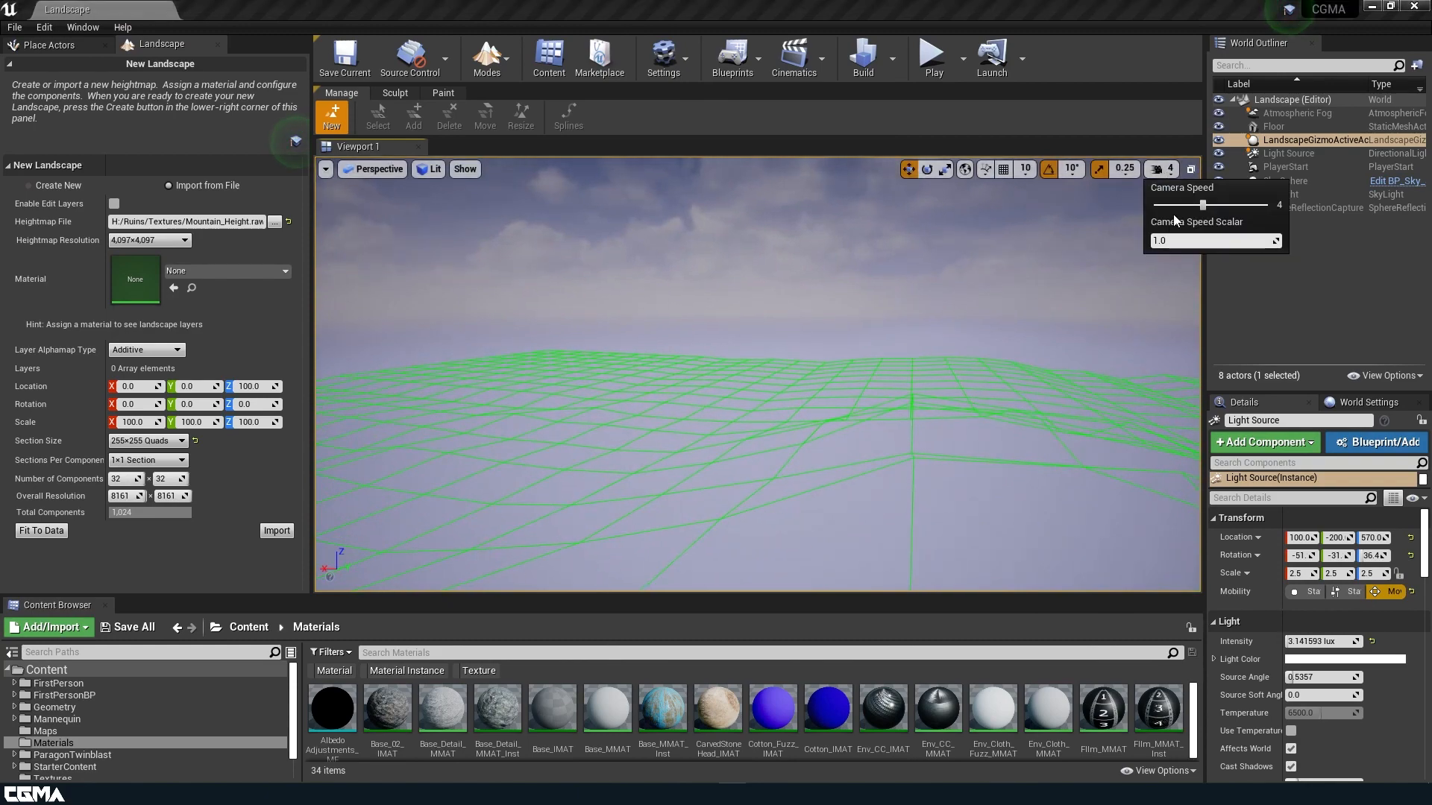
left_click_drag(1224, 208, 1236, 204)
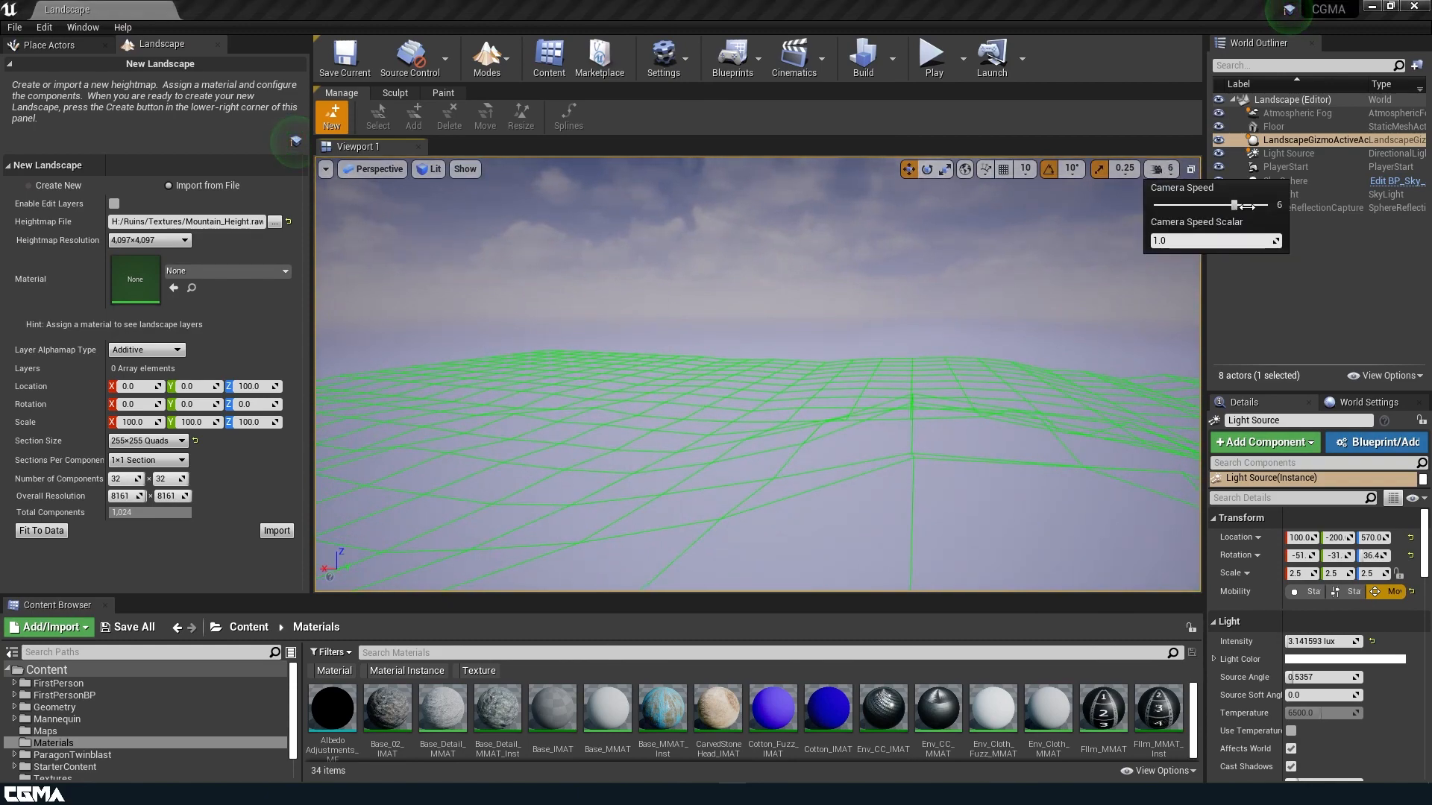
Examine the heightmap's wireframe preview and the Unreal documentation on usable heightmap formats.
right_click_drag(820, 343, 883, 321)
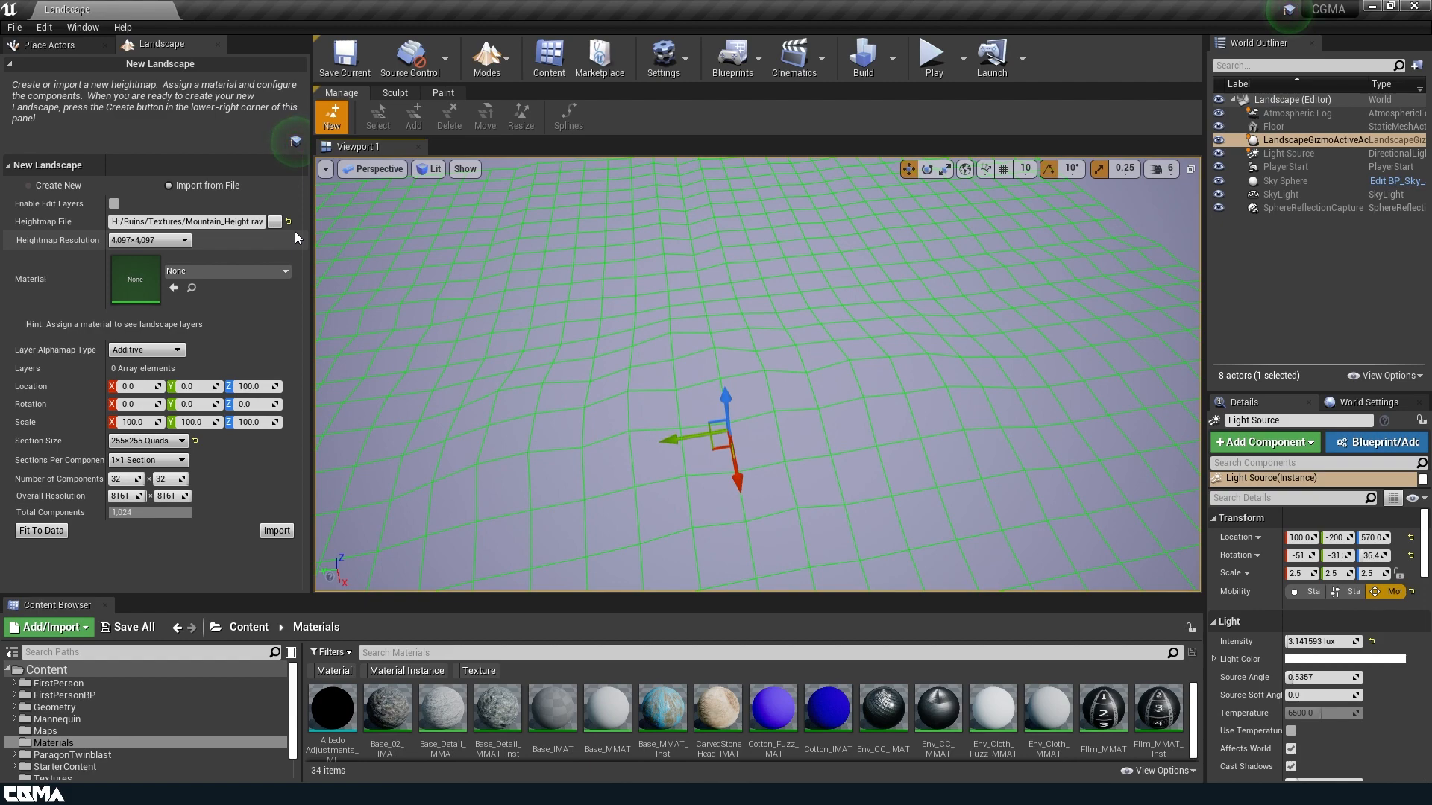
right_click_drag(486, 288, 444, 254)
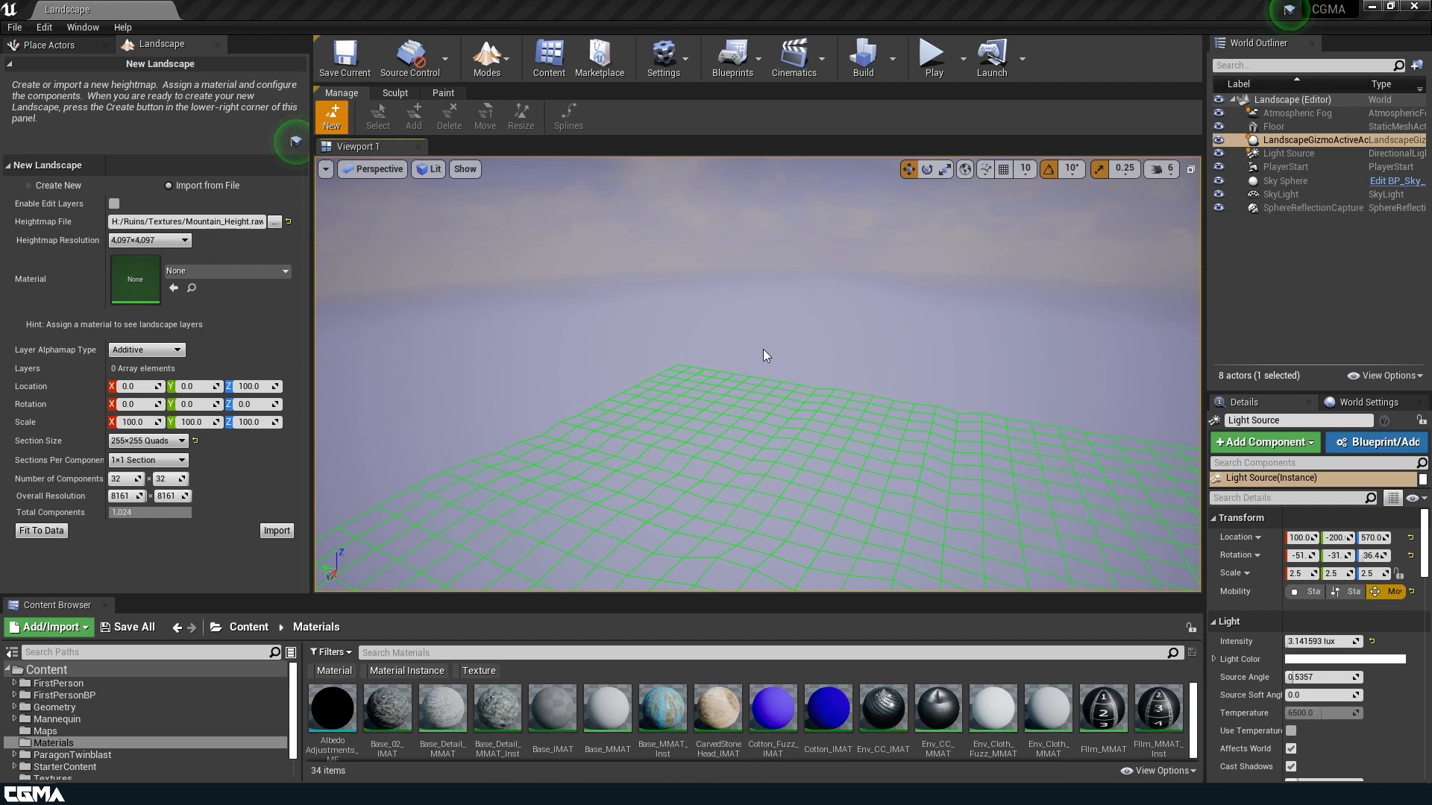
right_click_drag(746, 343, 865, 394)
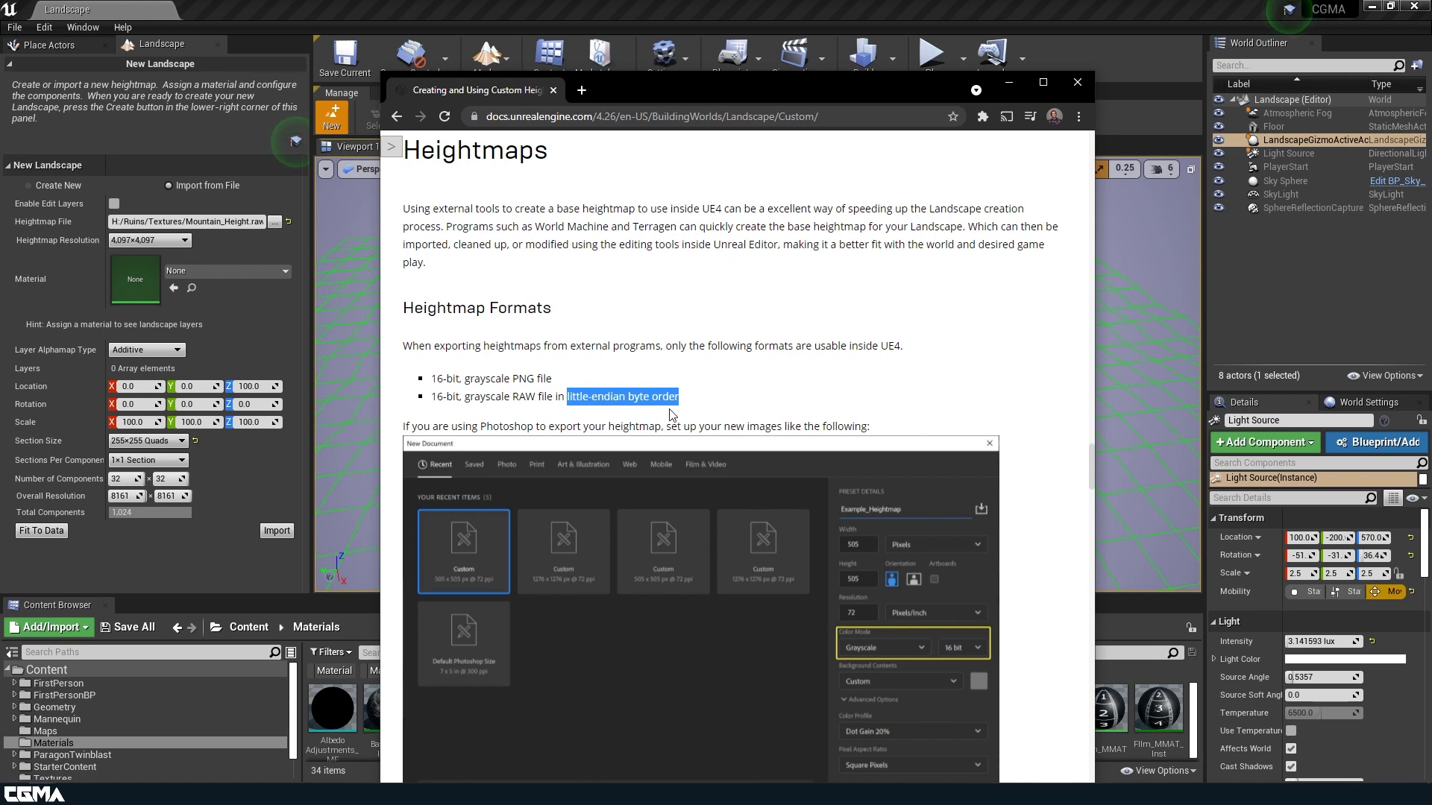
left_click_drag(485, 92, 1431, 194)
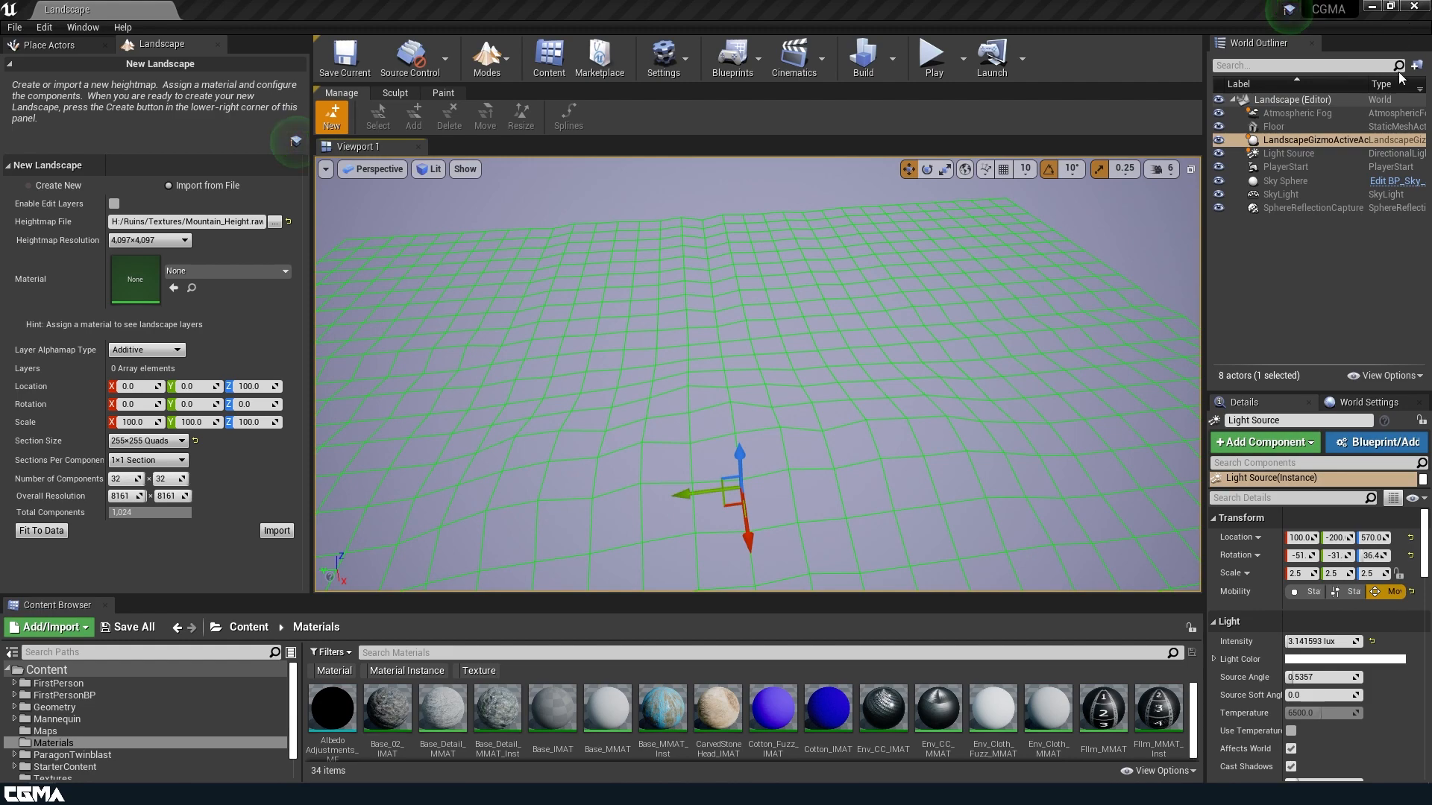
right_click_drag(879, 314, 802, 305)
right_click_drag(915, 506, 947, 505)
right_click_drag(766, 520, 779, 442)
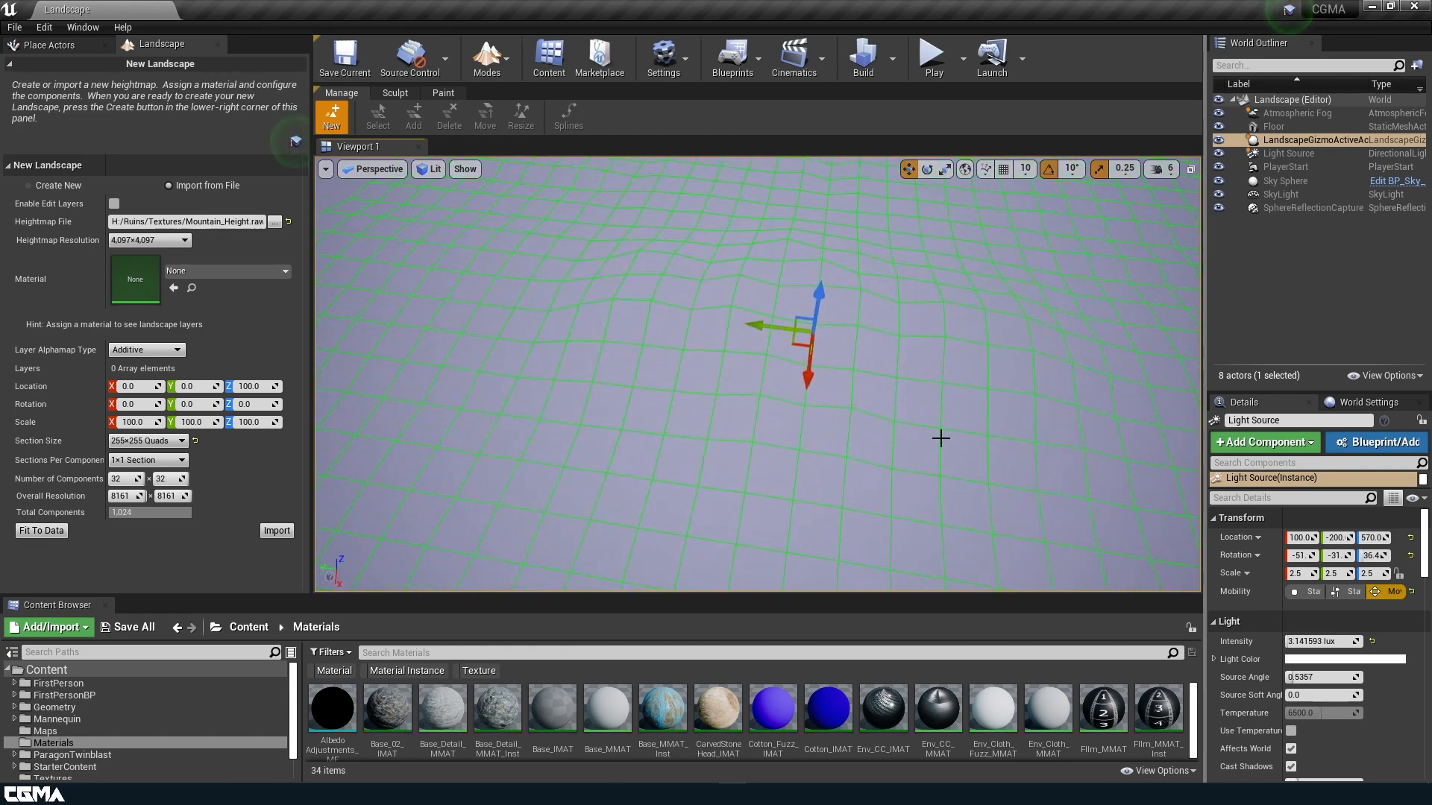
right_click_drag(745, 234, 738, 213)
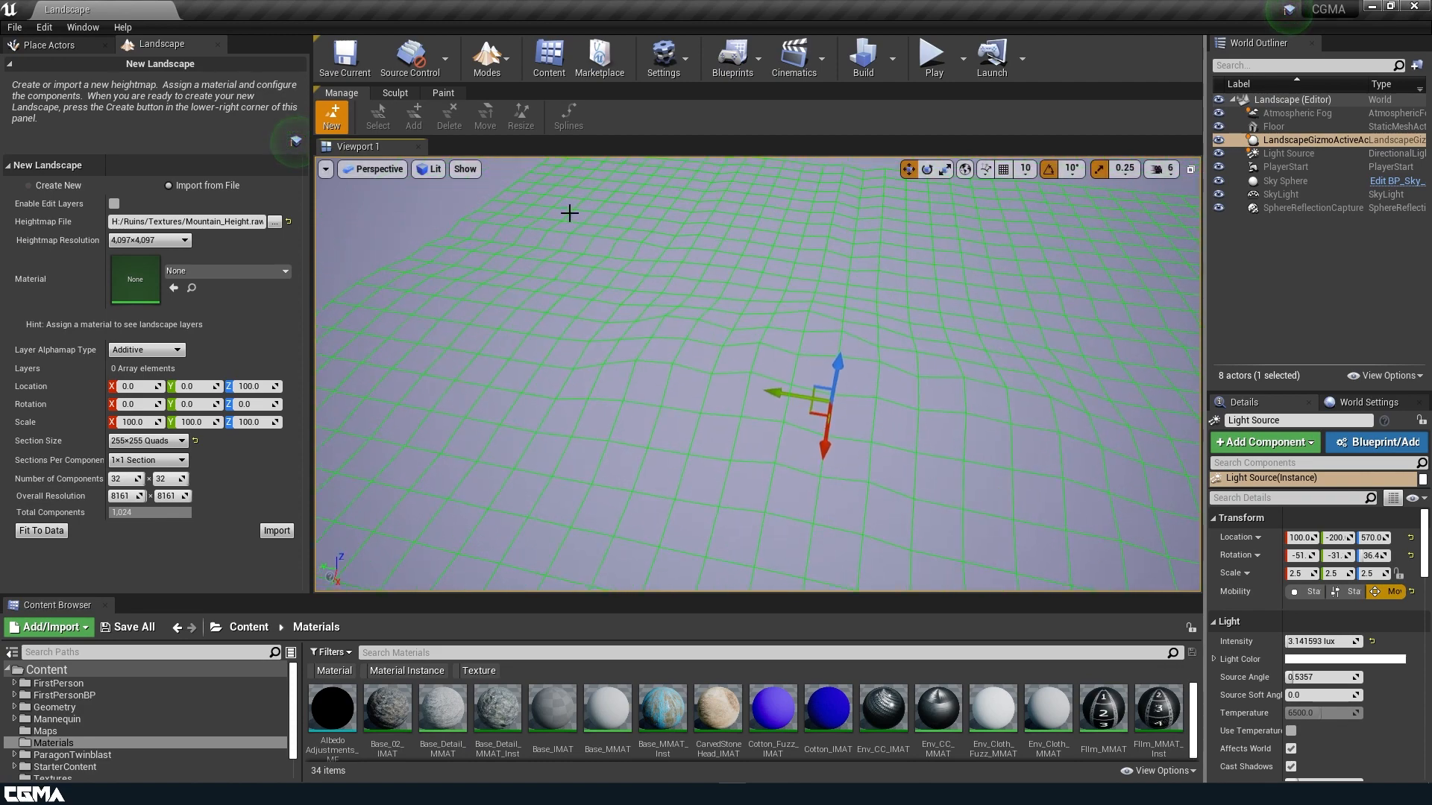
right_click_drag(618, 305, 607, 285)
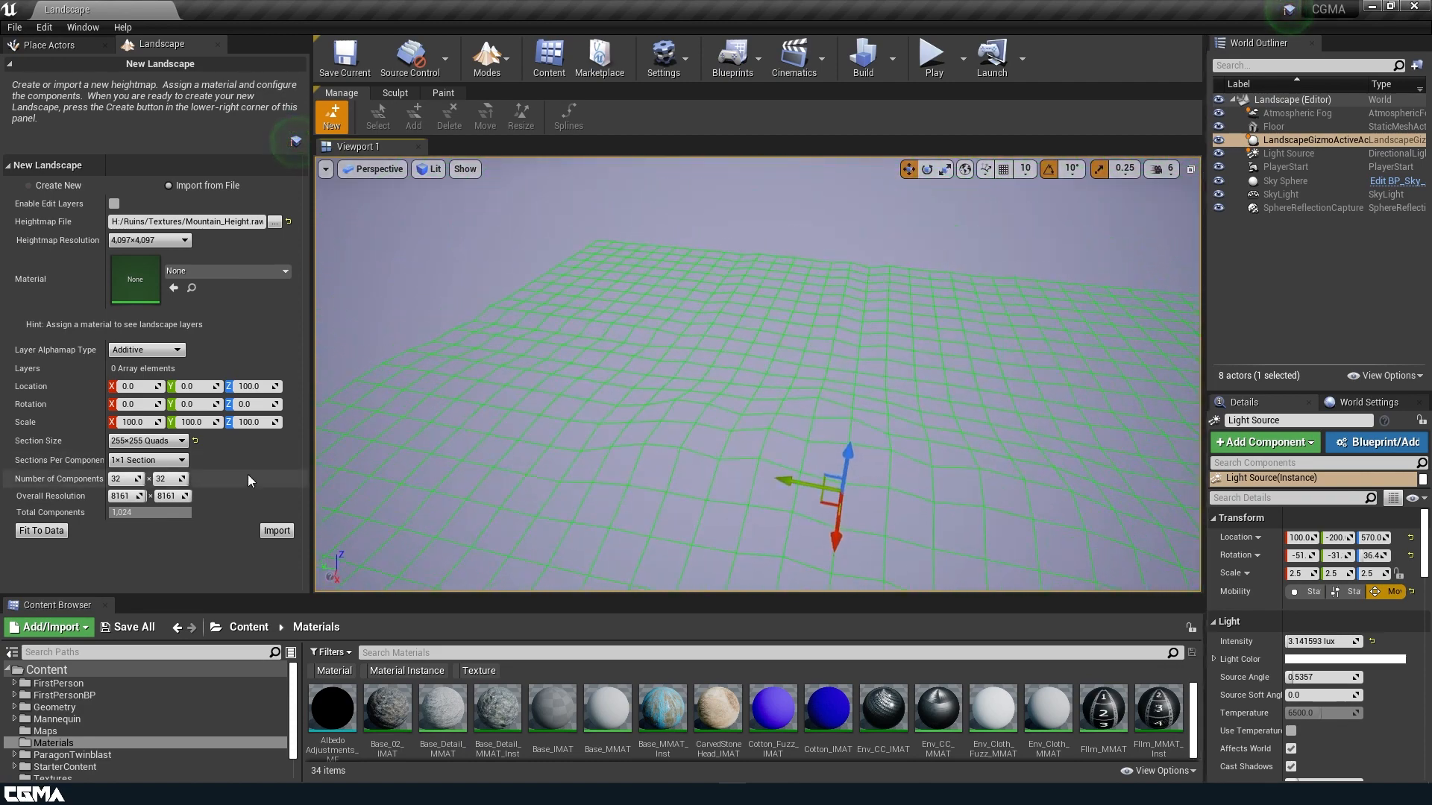
Reduce the number of components to 16 × 16 for the imported heightmap.
left_click(134, 479)
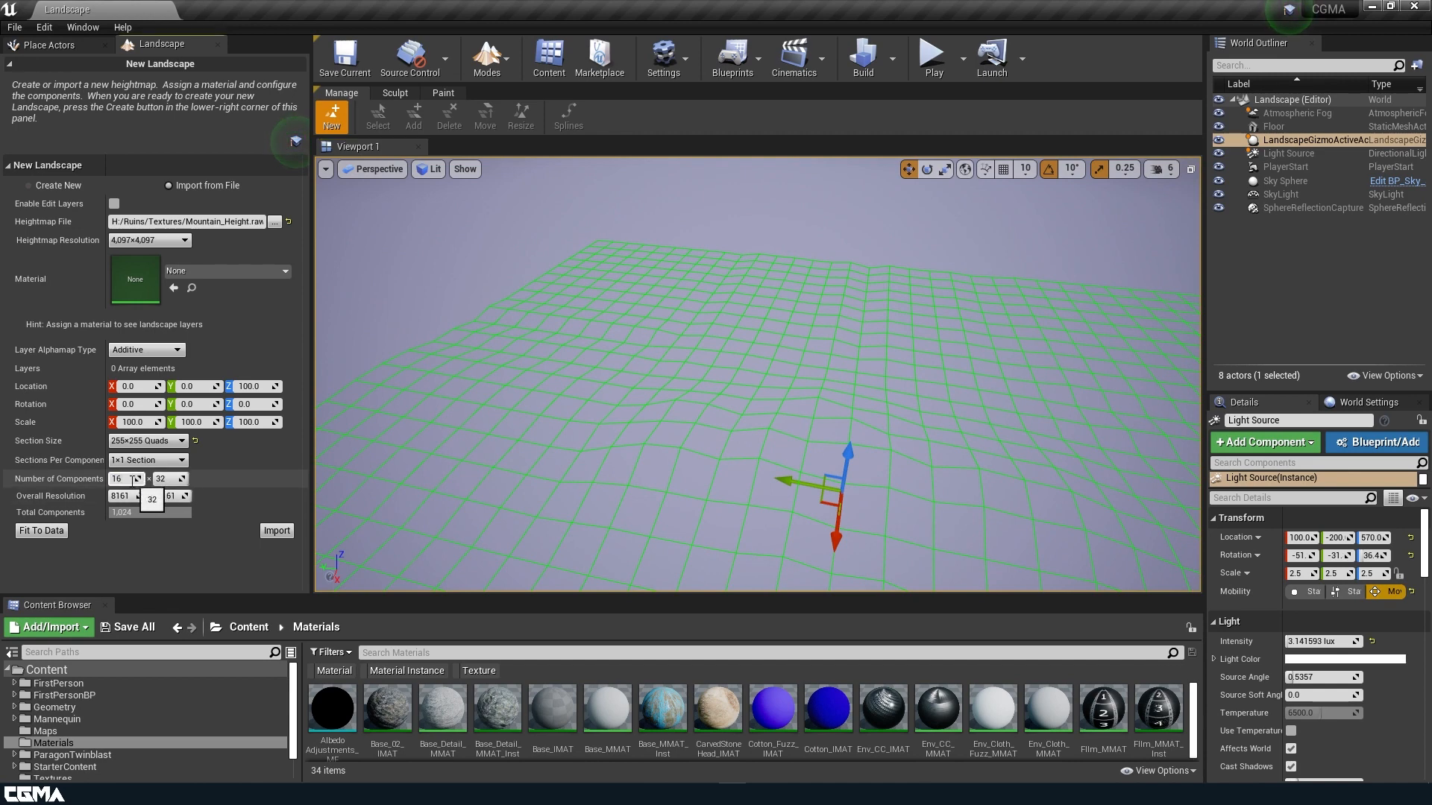
left_click(178, 479)
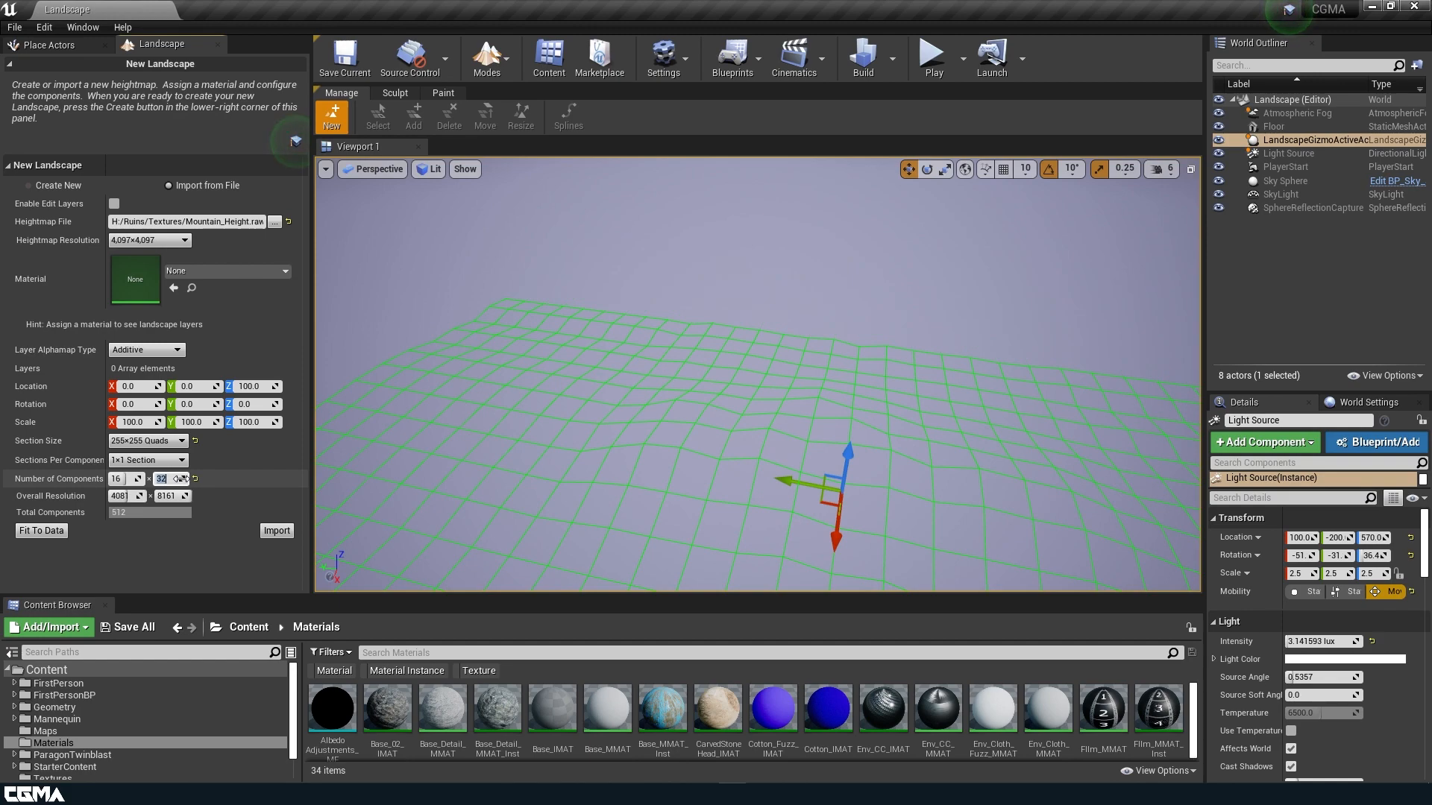
right_click_drag(636, 410, 592, 413)
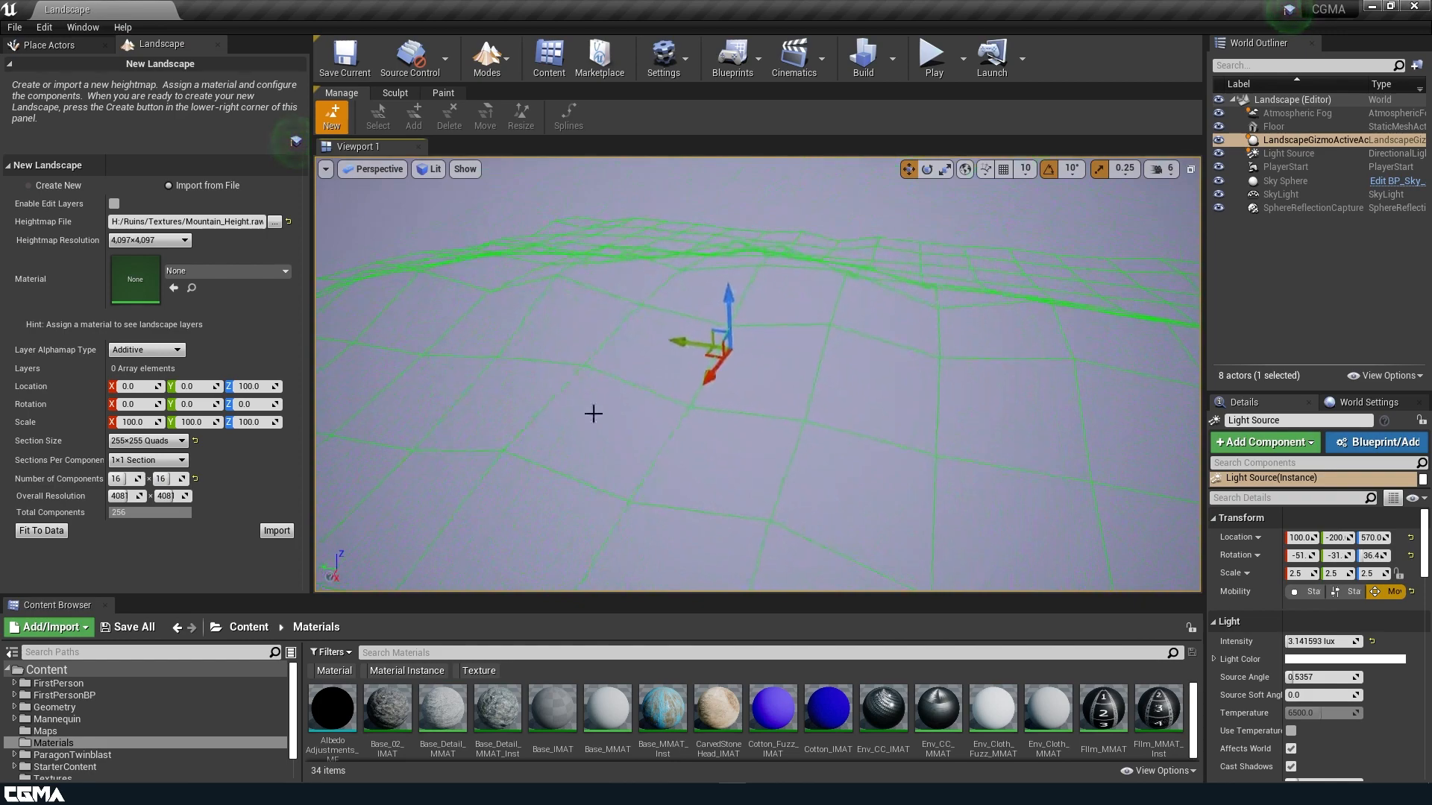
Fit the landscape's component count to the heightmap data and check the resulting preview.
left_click(47, 532)
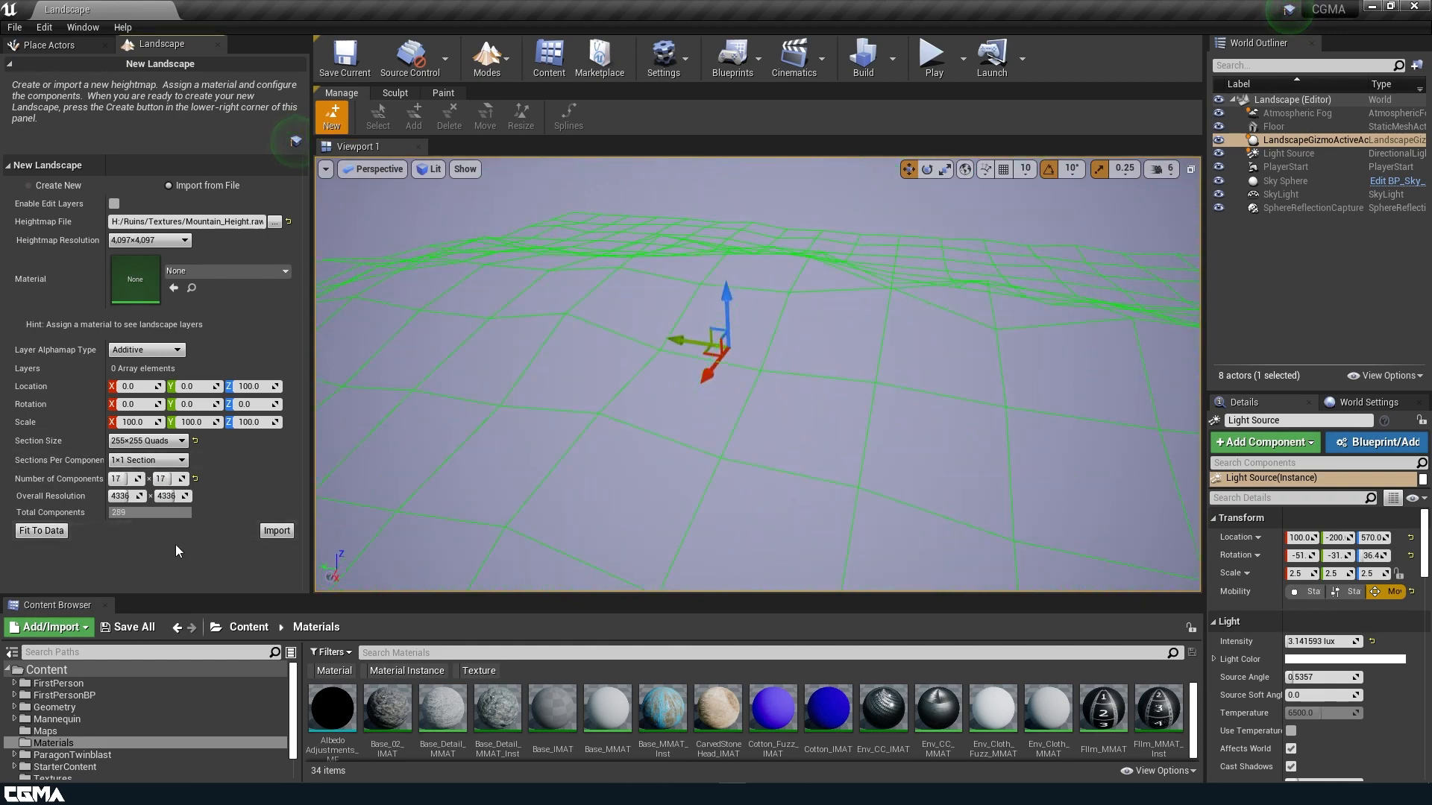
right_click_drag(575, 463, 534, 349)
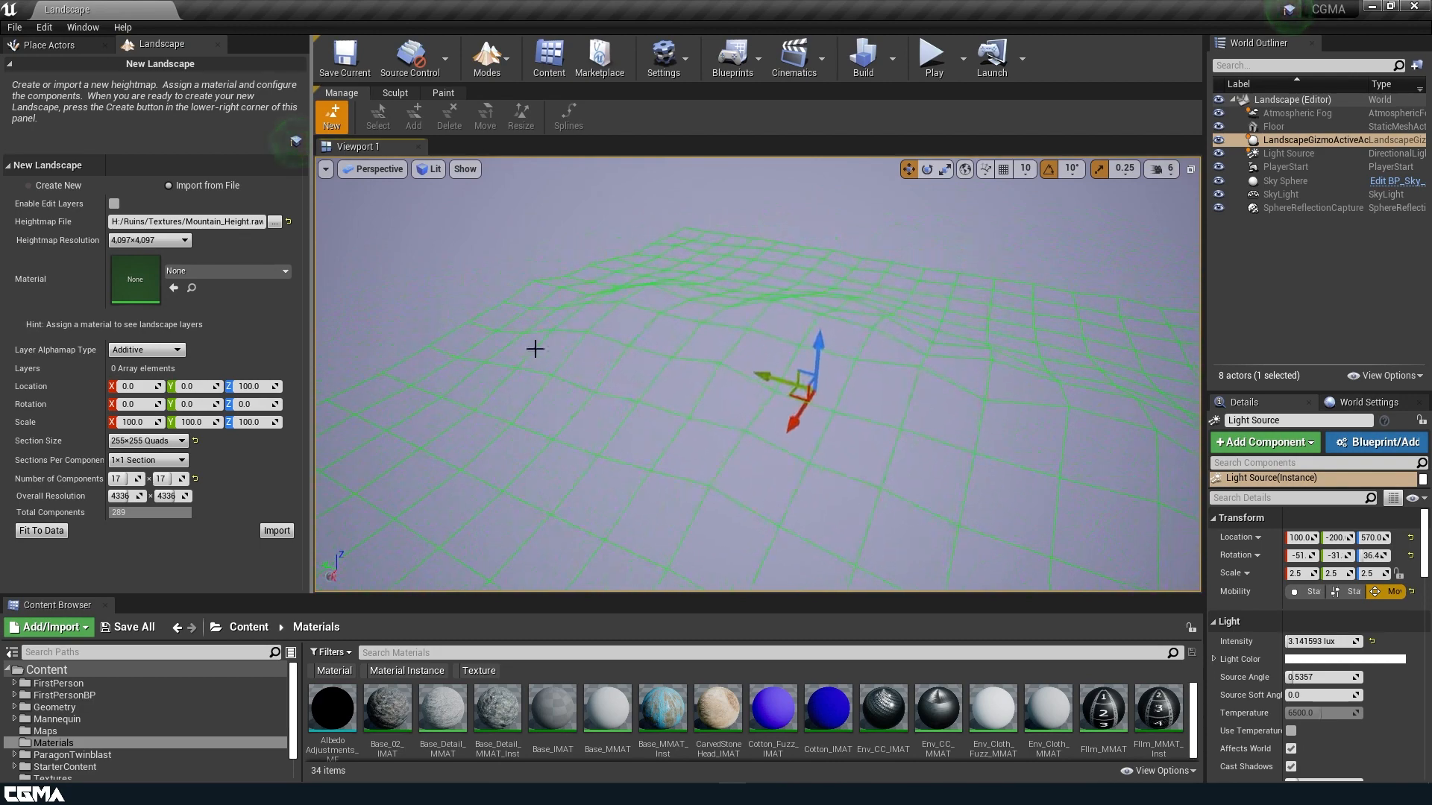
right_click_drag(707, 381, 727, 455)
mouse_move(1047, 426)
right_mouse_down()
mouse_move(932, 388)
mouse_move(850, 395)
mouse_move(902, 373)
mouse_move(1045, 418)
right_mouse_up()
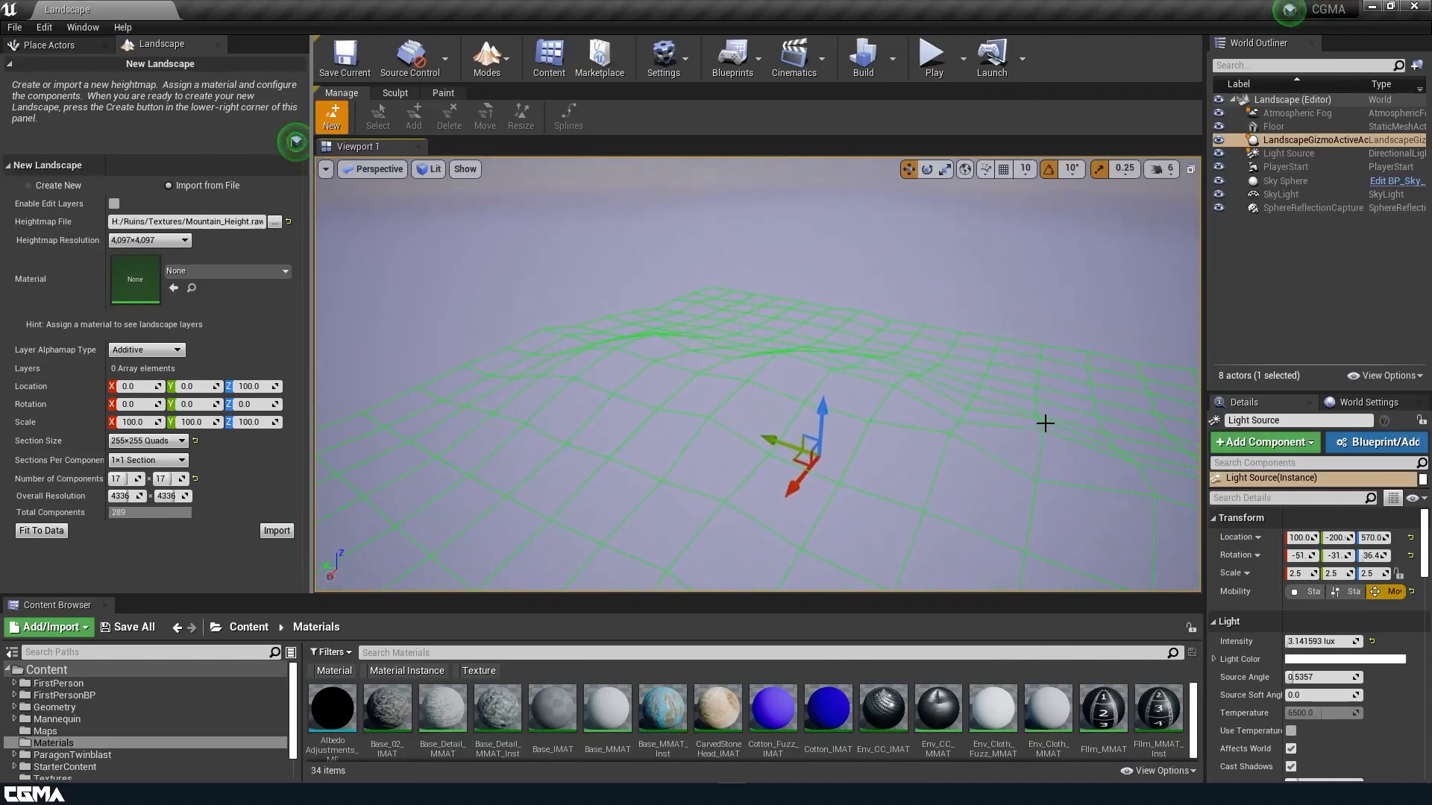
Import the Mountain_Height.raw heightmap as a landscape with no material assigned, and view the terrain.
left_click(217, 274)
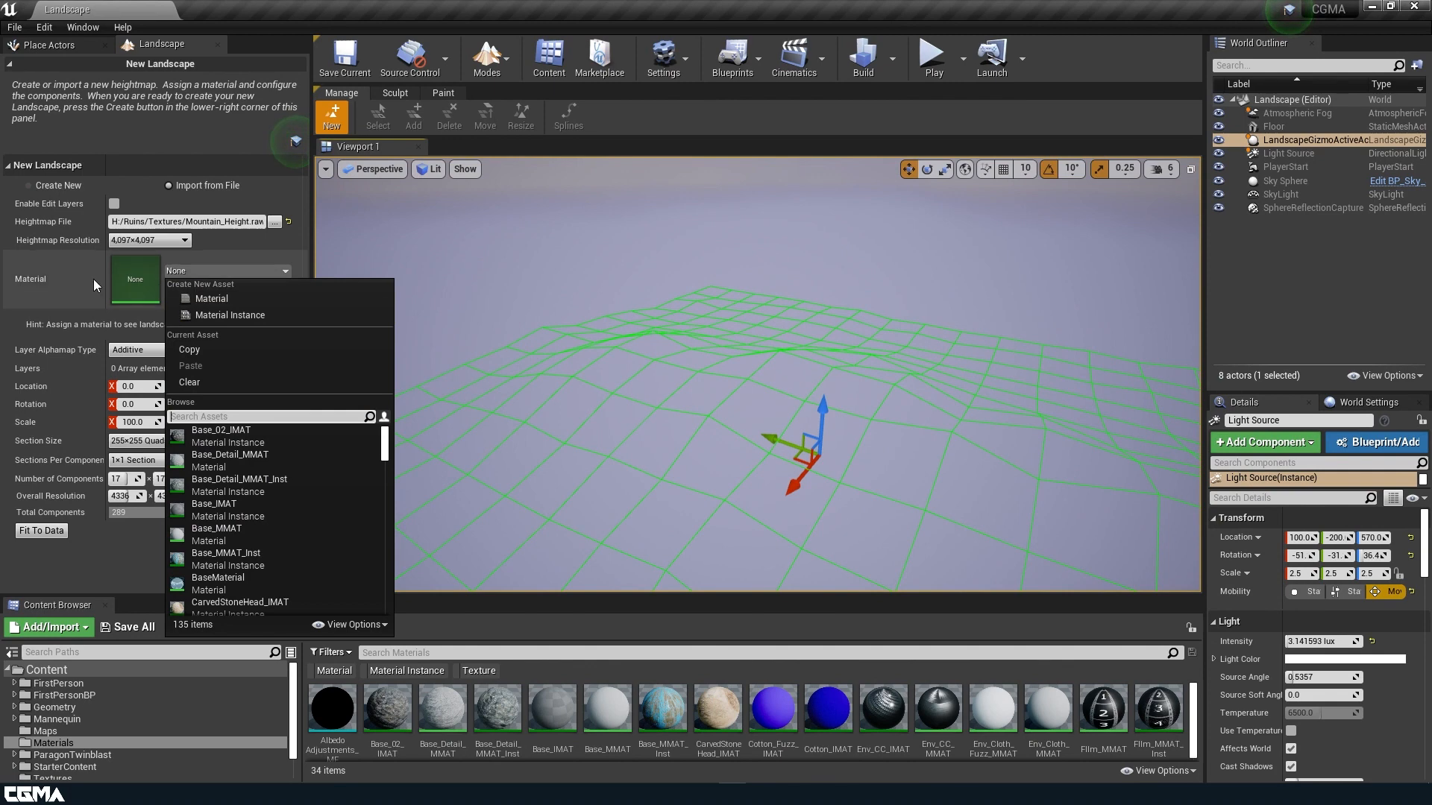
left_click(114, 579)
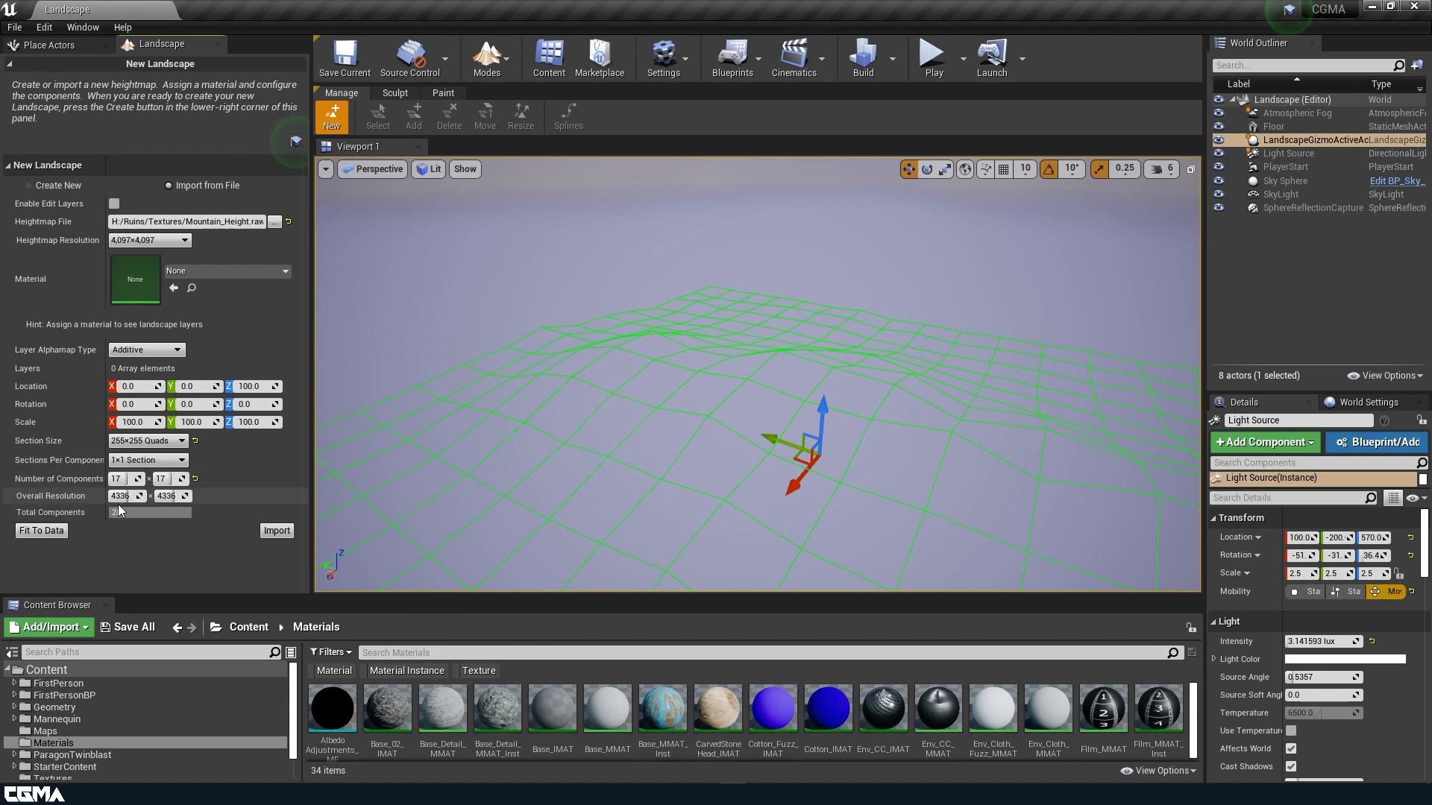
left_click(272, 533)
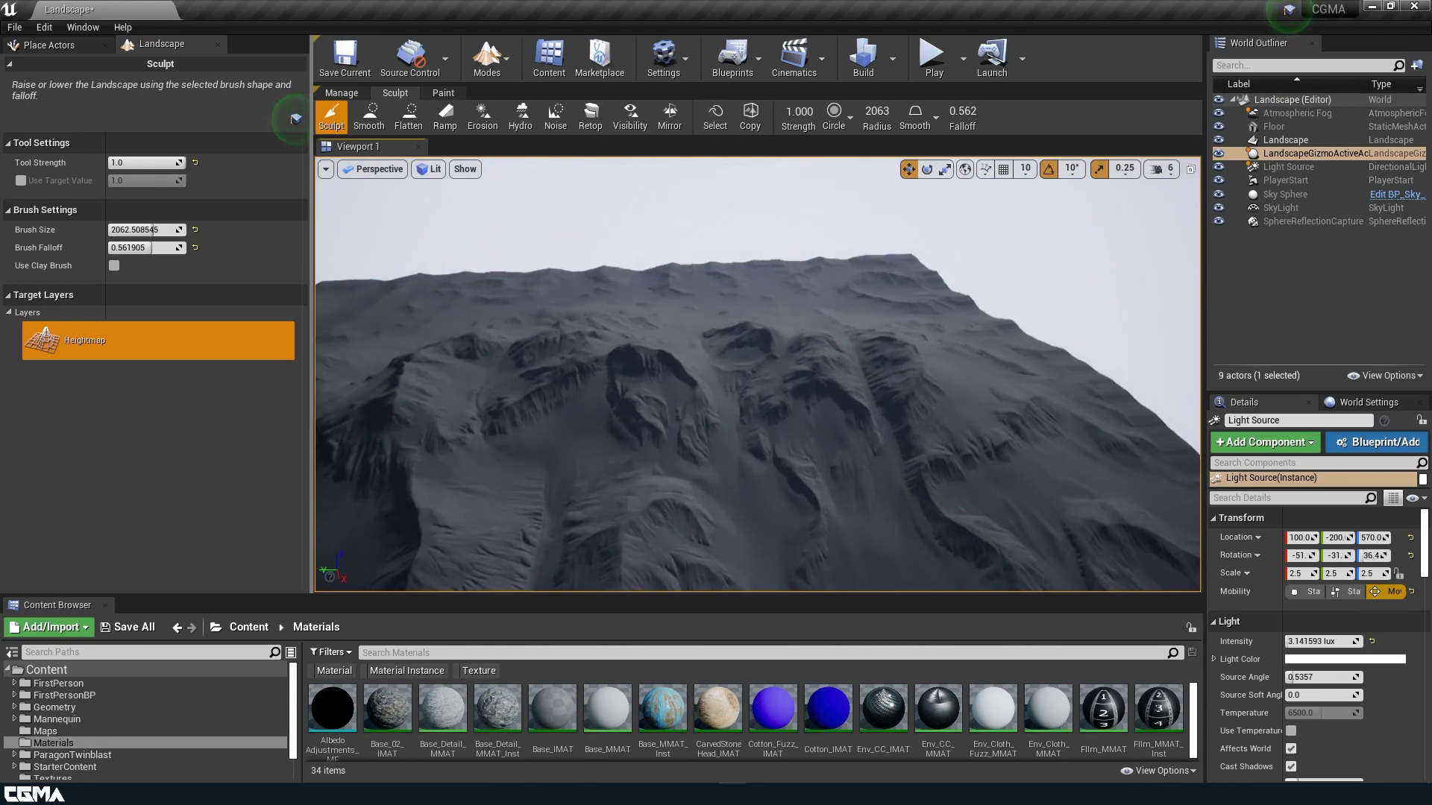
right_click_drag(757, 374, 990, 418)
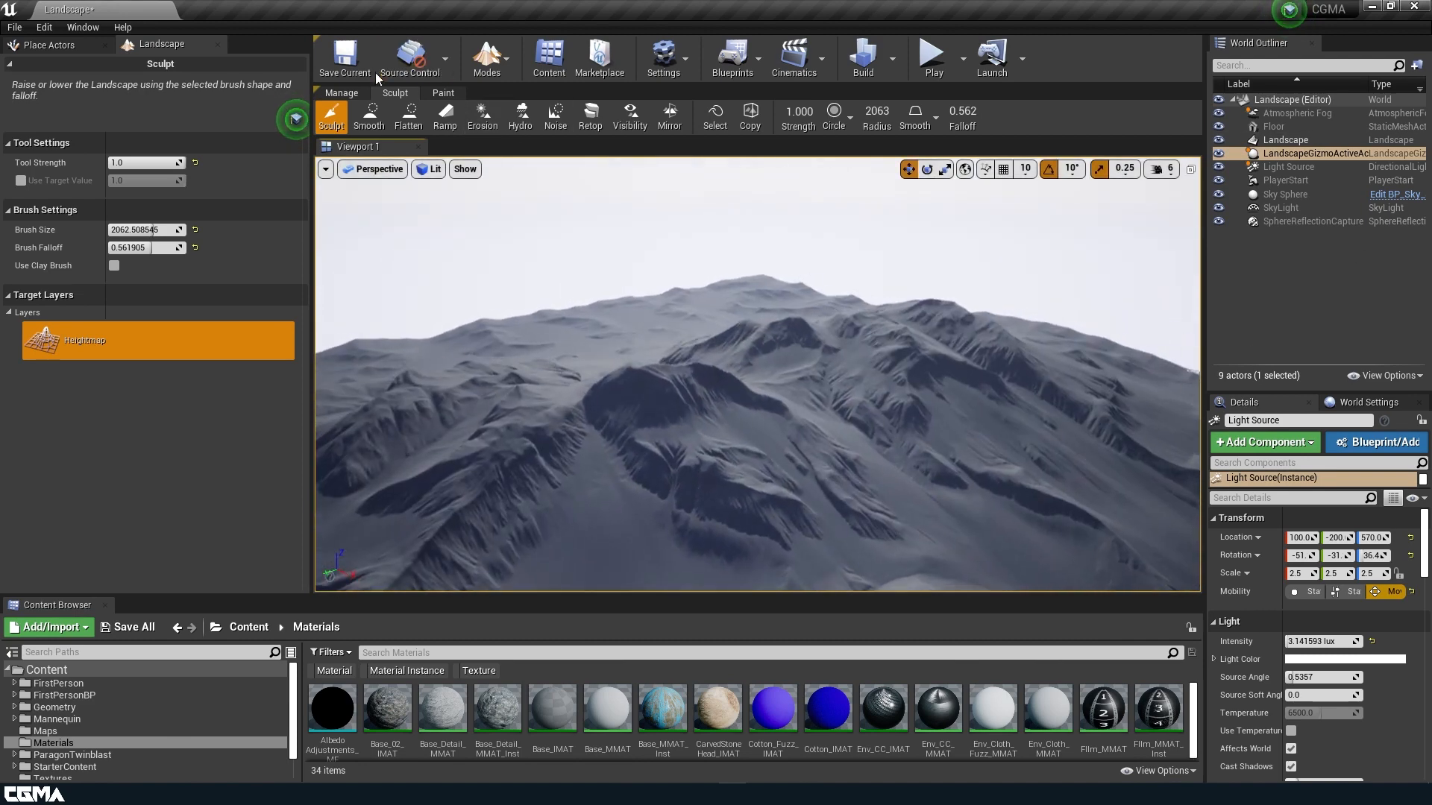
Switch out of landscape sculpting and raise the PlayerStart actor above the terrain surface.
left_click(487, 58)
left_click(525, 103)
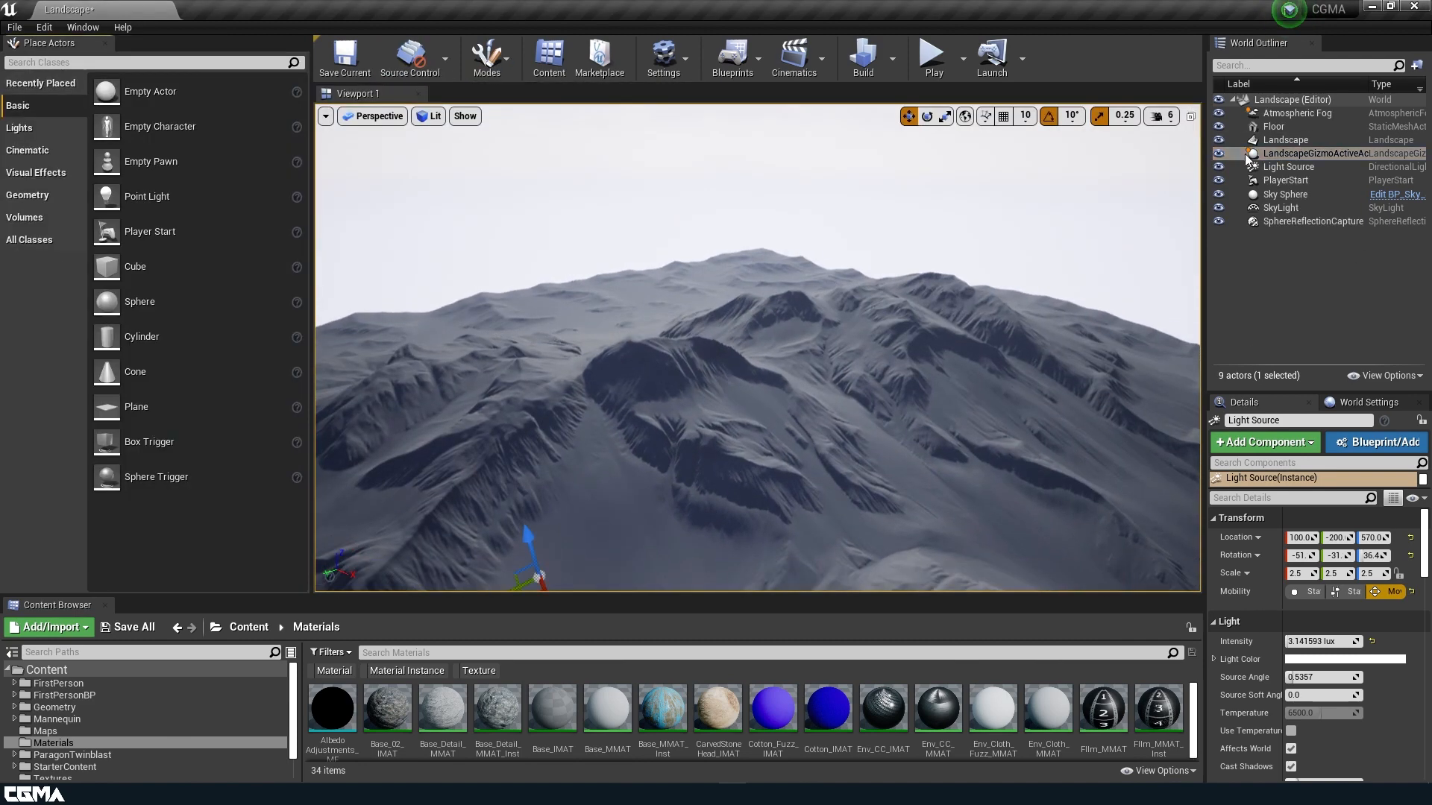
double_click(1285, 179)
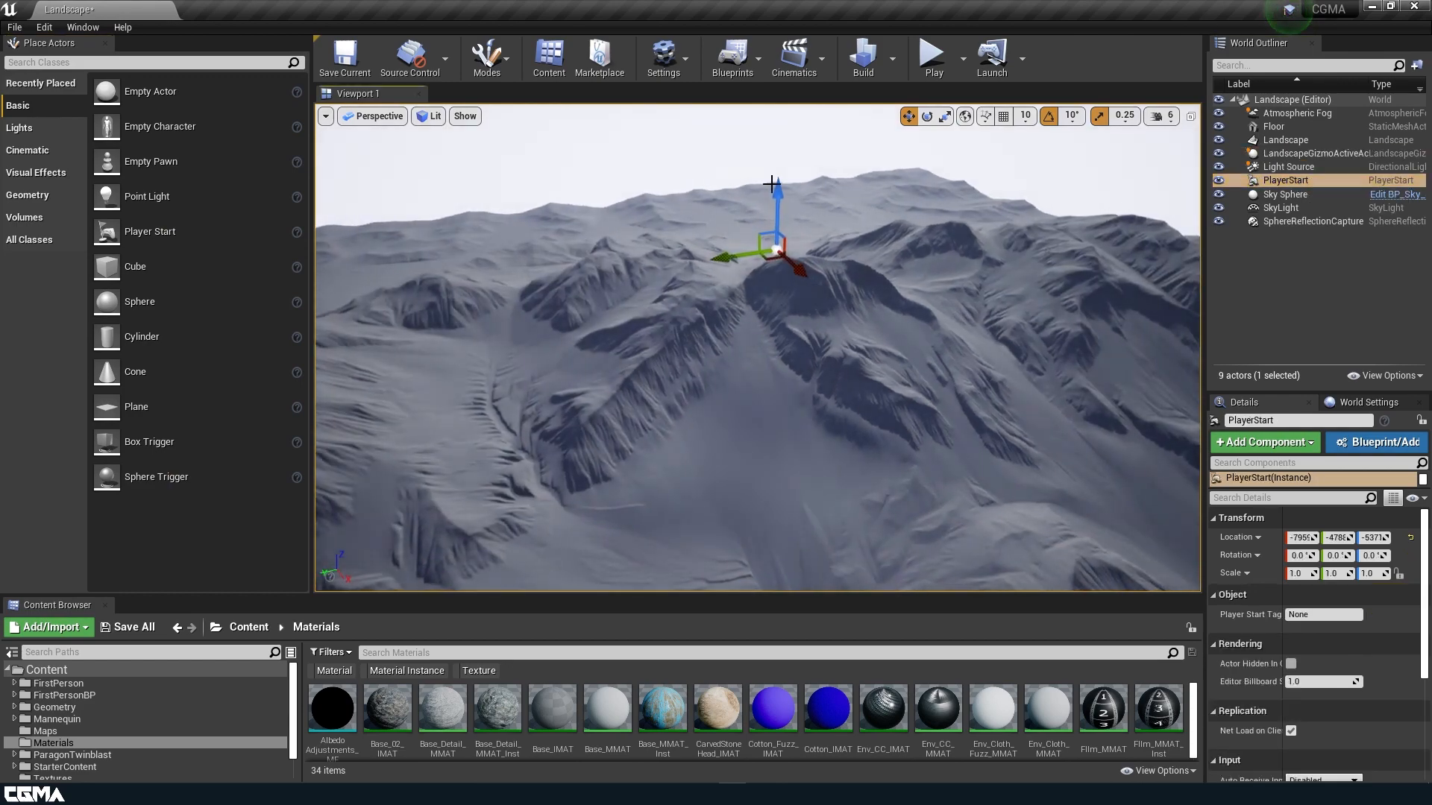
left_click_drag(778, 168, 778, 160)
key("w")
right_click_drag(779, 160, 835, 116)
Play the level, run and jump the character across the landscape, stop the simulation and survey the mountains from above.
left_click(942, 65)
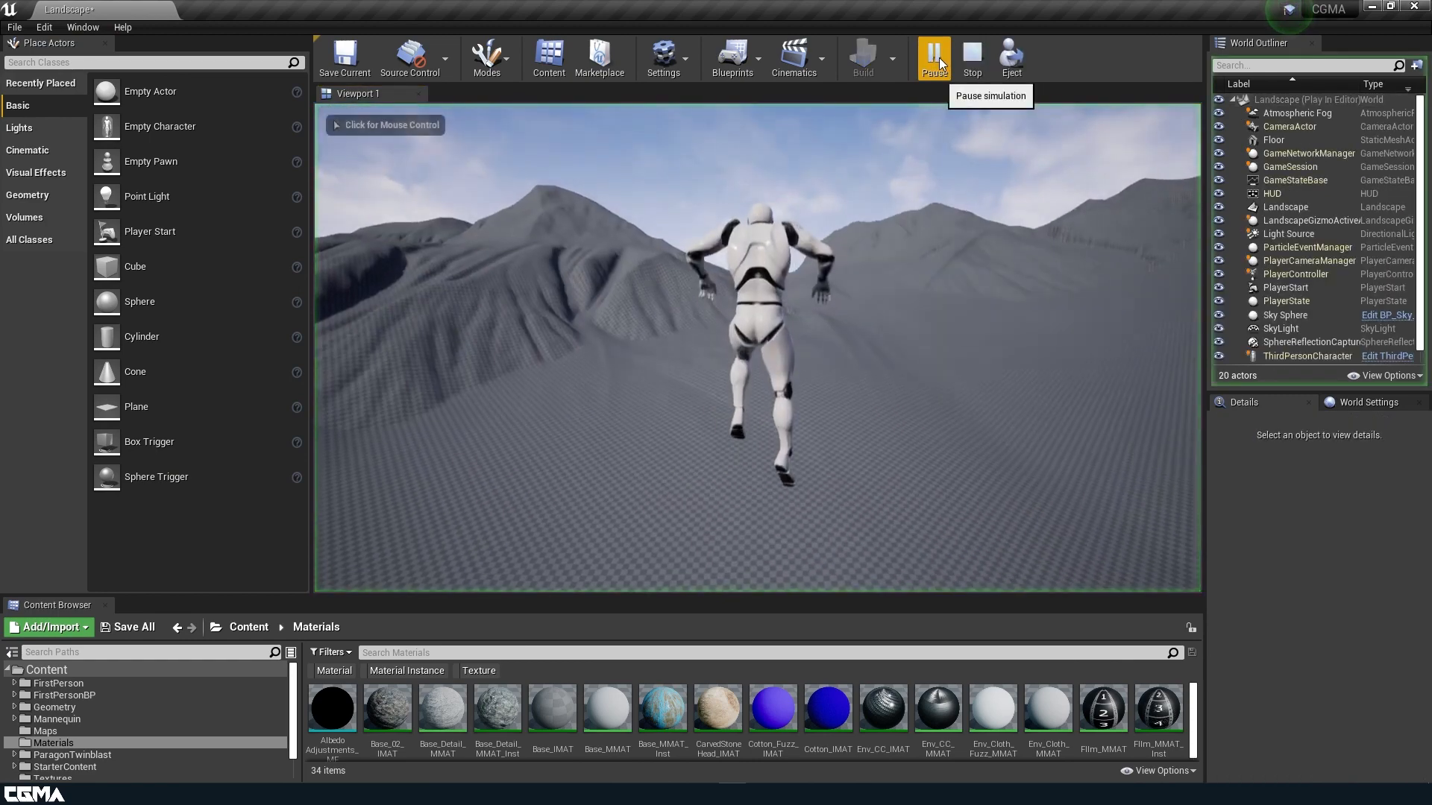
left_click(949, 246)
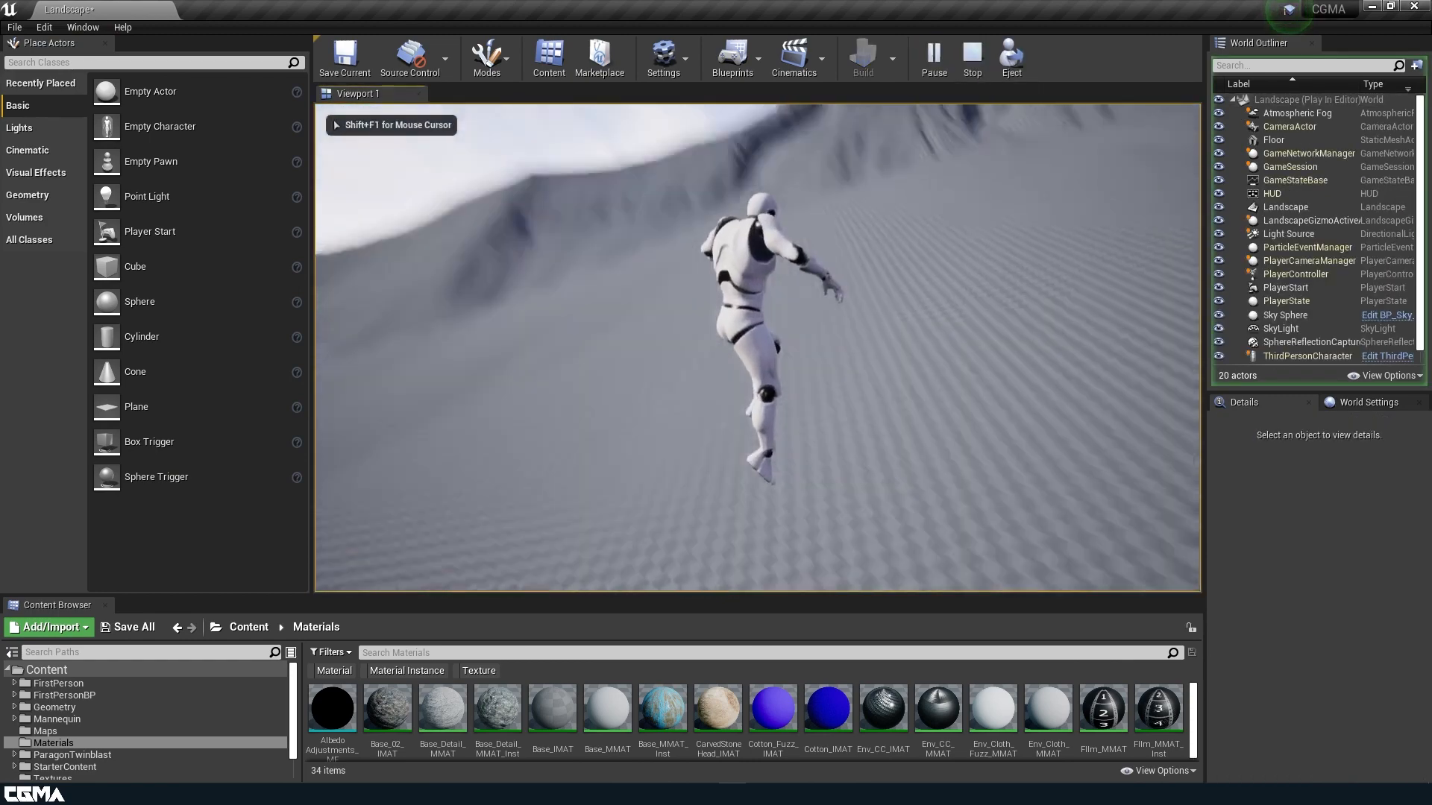
key("w")
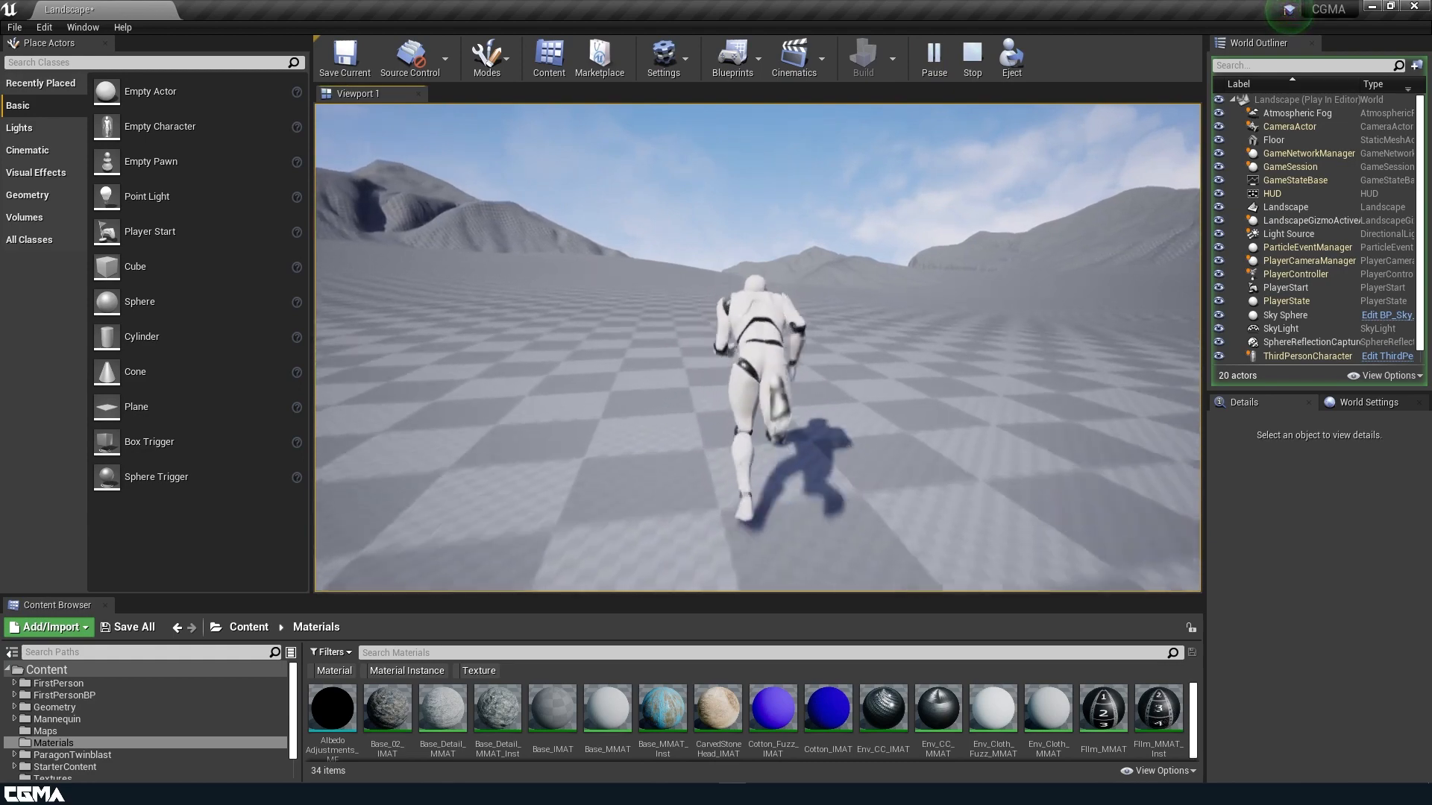
key("space")
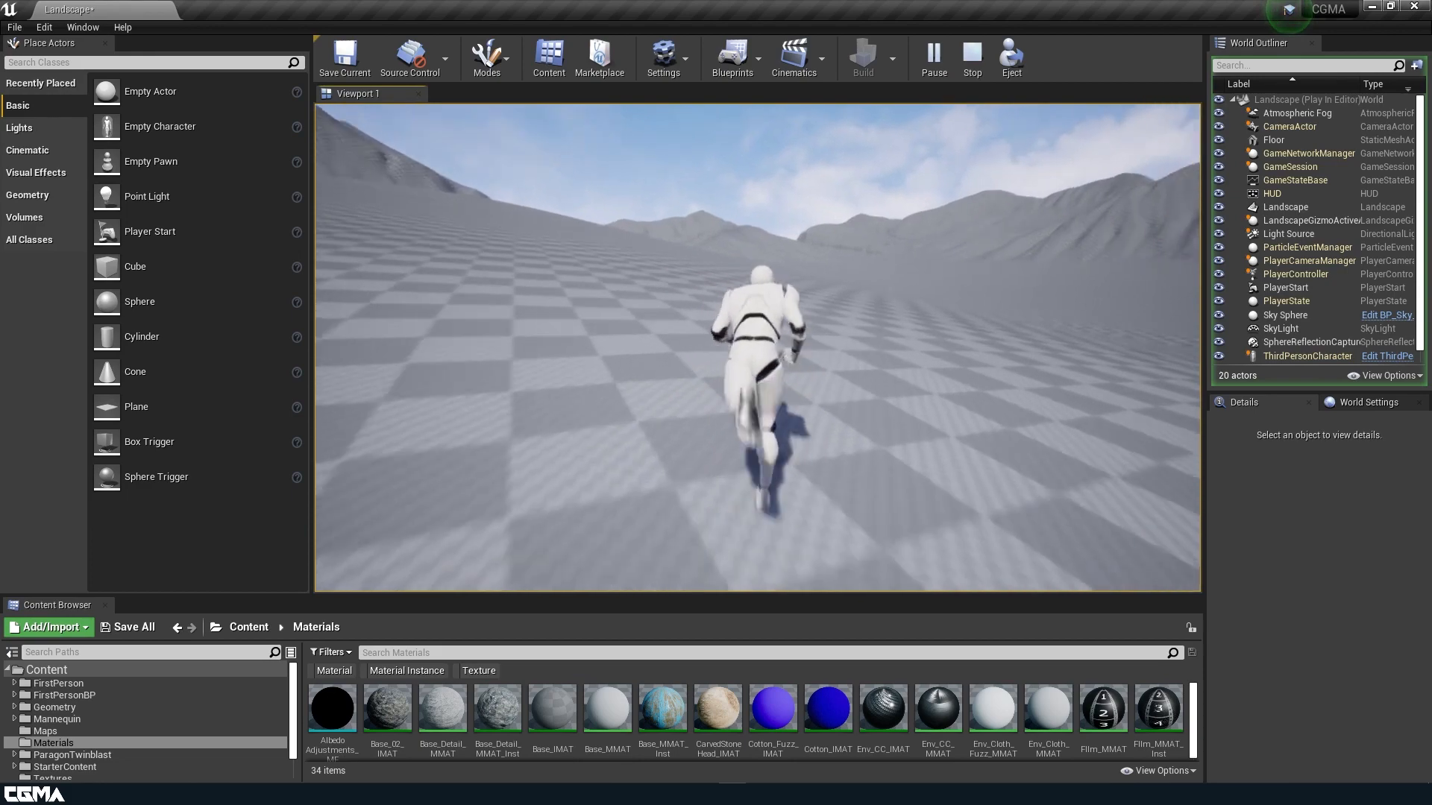
key("space")
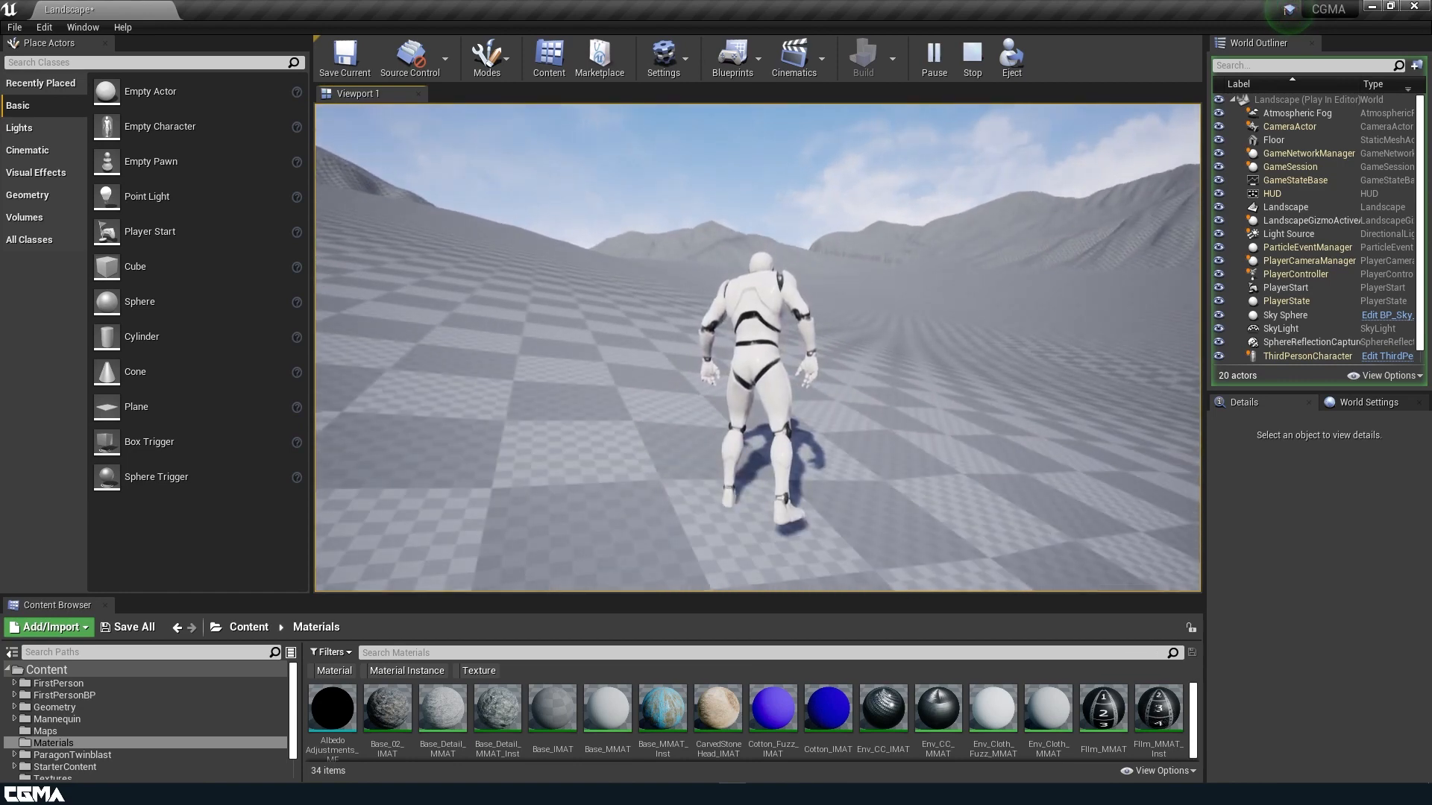
key("Escape")
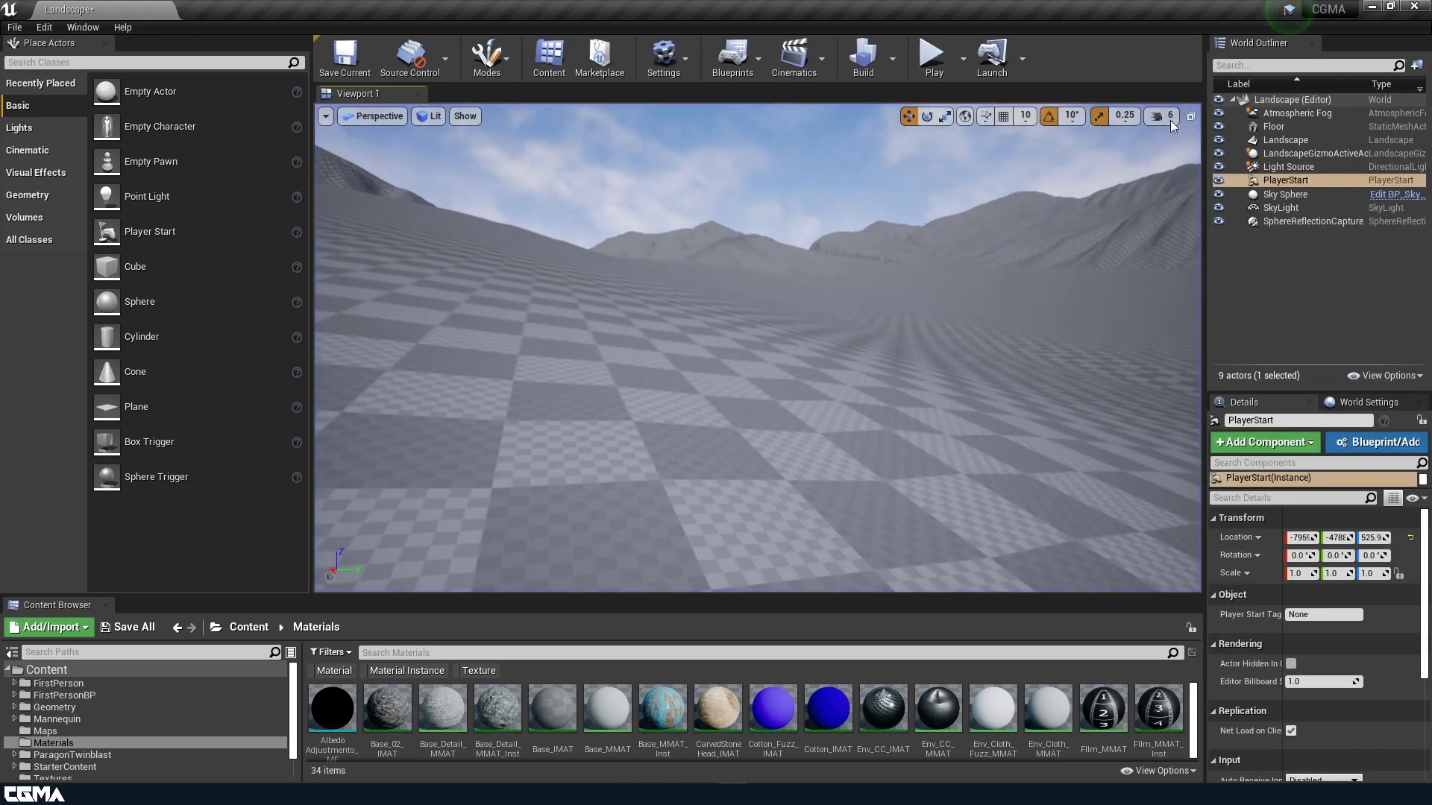
right_click_drag(1032, 284, 999, 290)
right_click_drag(757, 348, 970, 336)
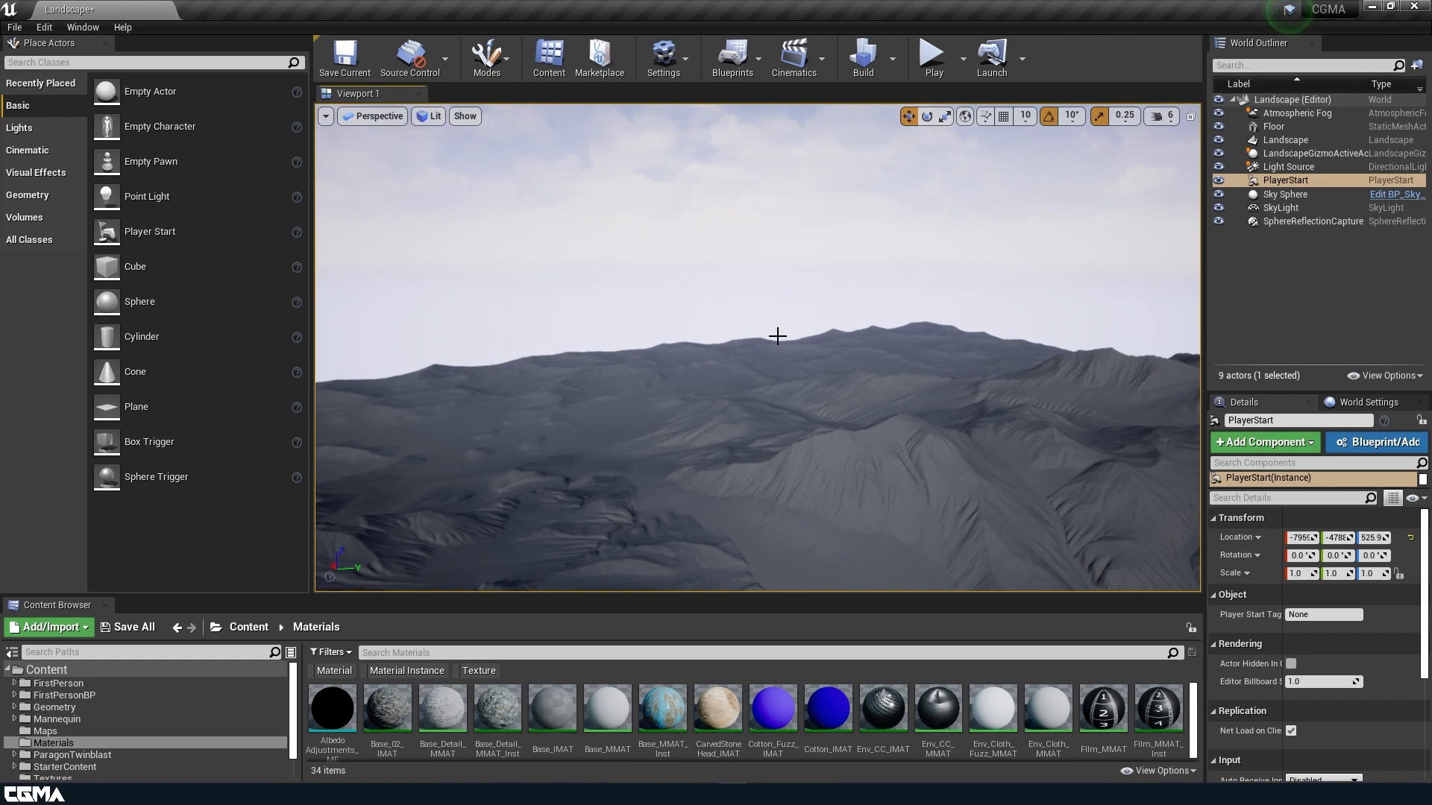
key("w")
right_click_drag(787, 350, 867, 421)
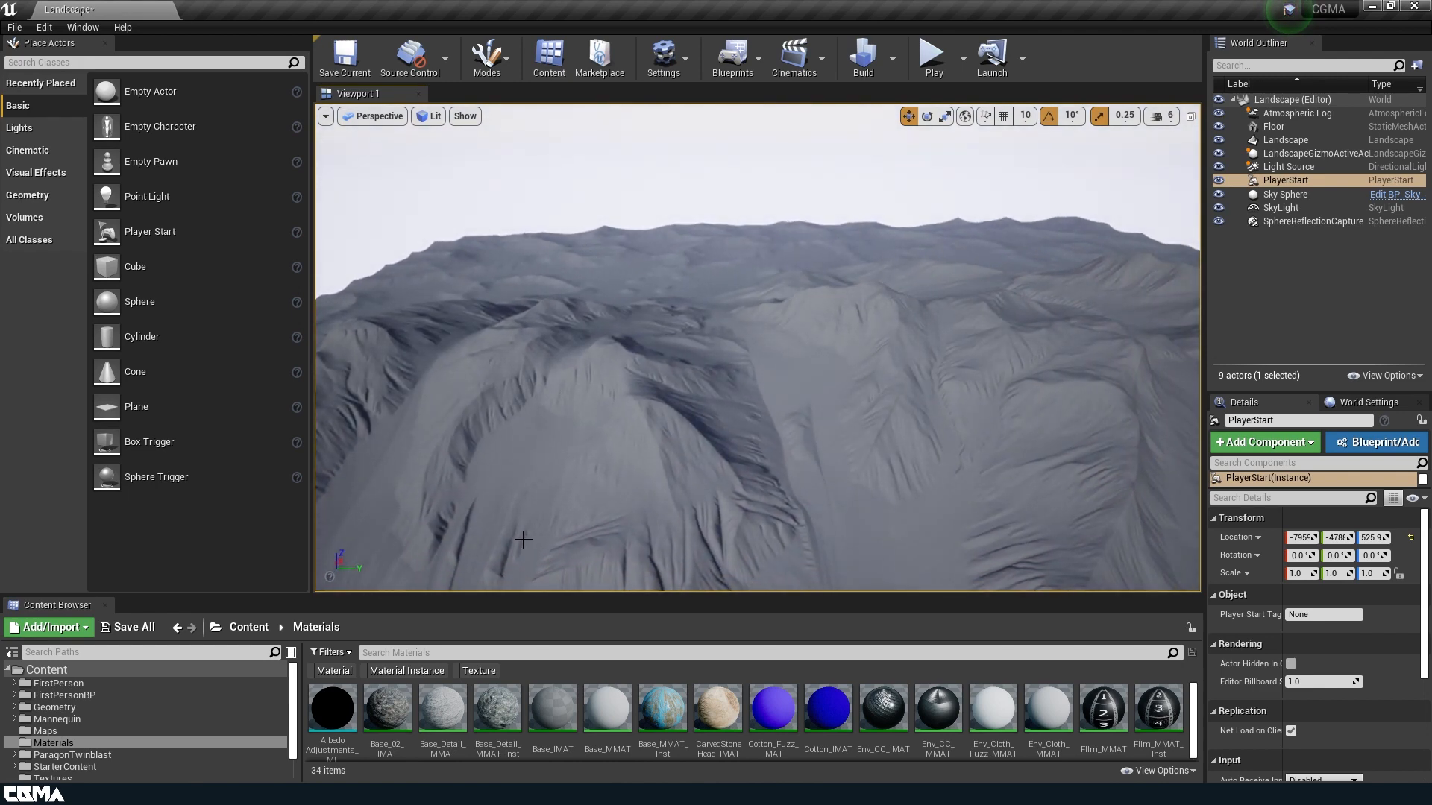
right_click_drag(802, 332, 802, 380)
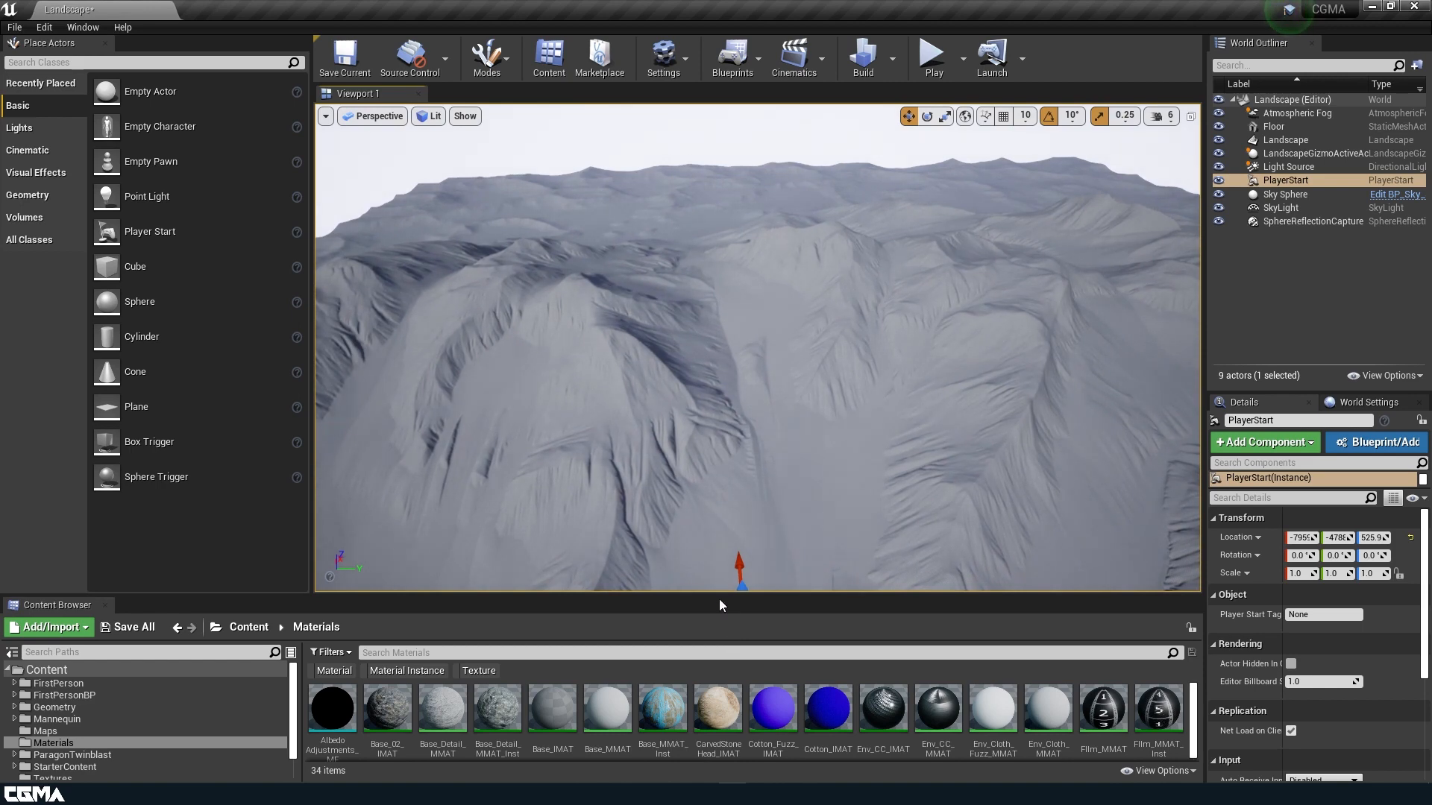
Create a new material in the Materials folder and try to name it Landscape_MMAT.
left_click_drag(723, 595, 749, 214)
right_click(495, 494)
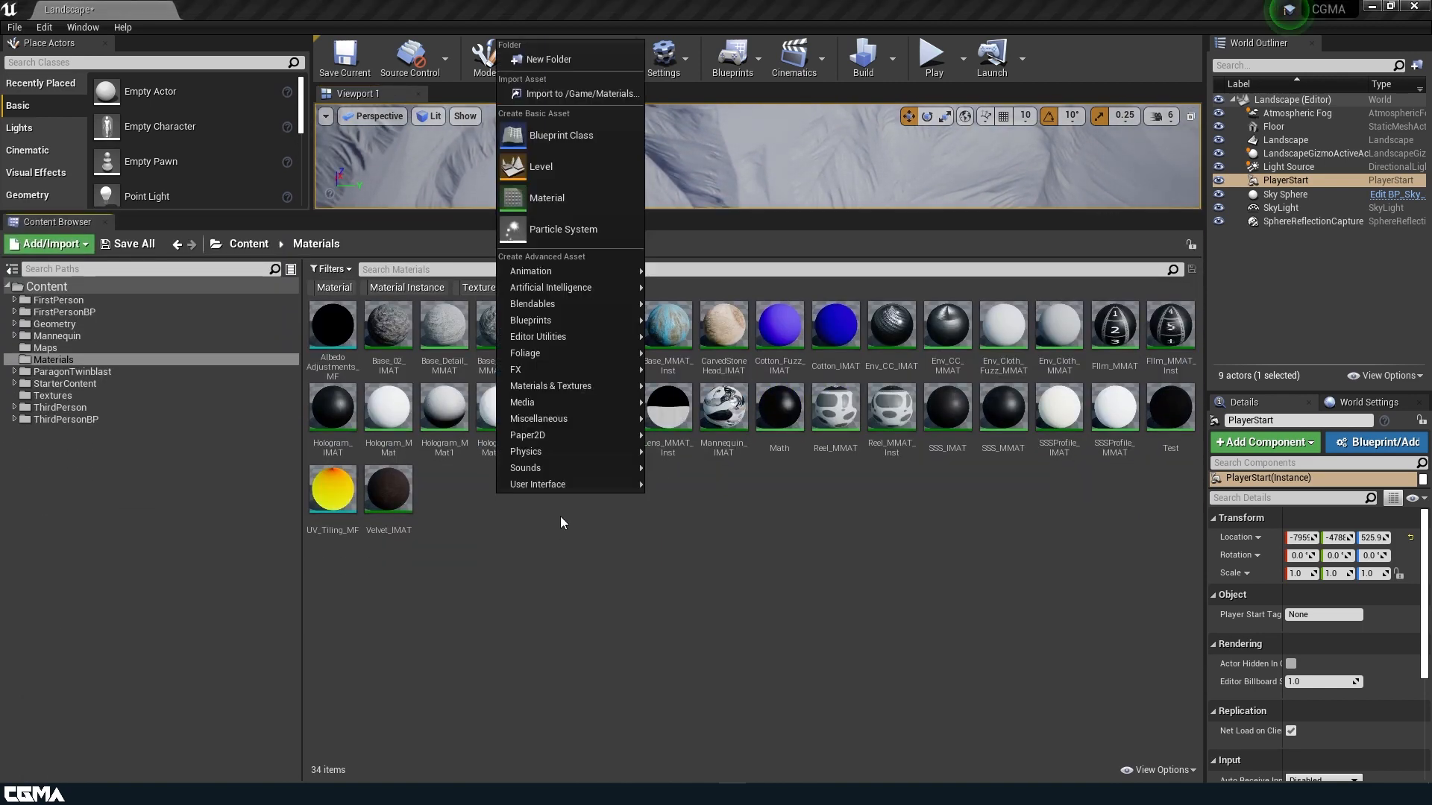
left_click(570, 207)
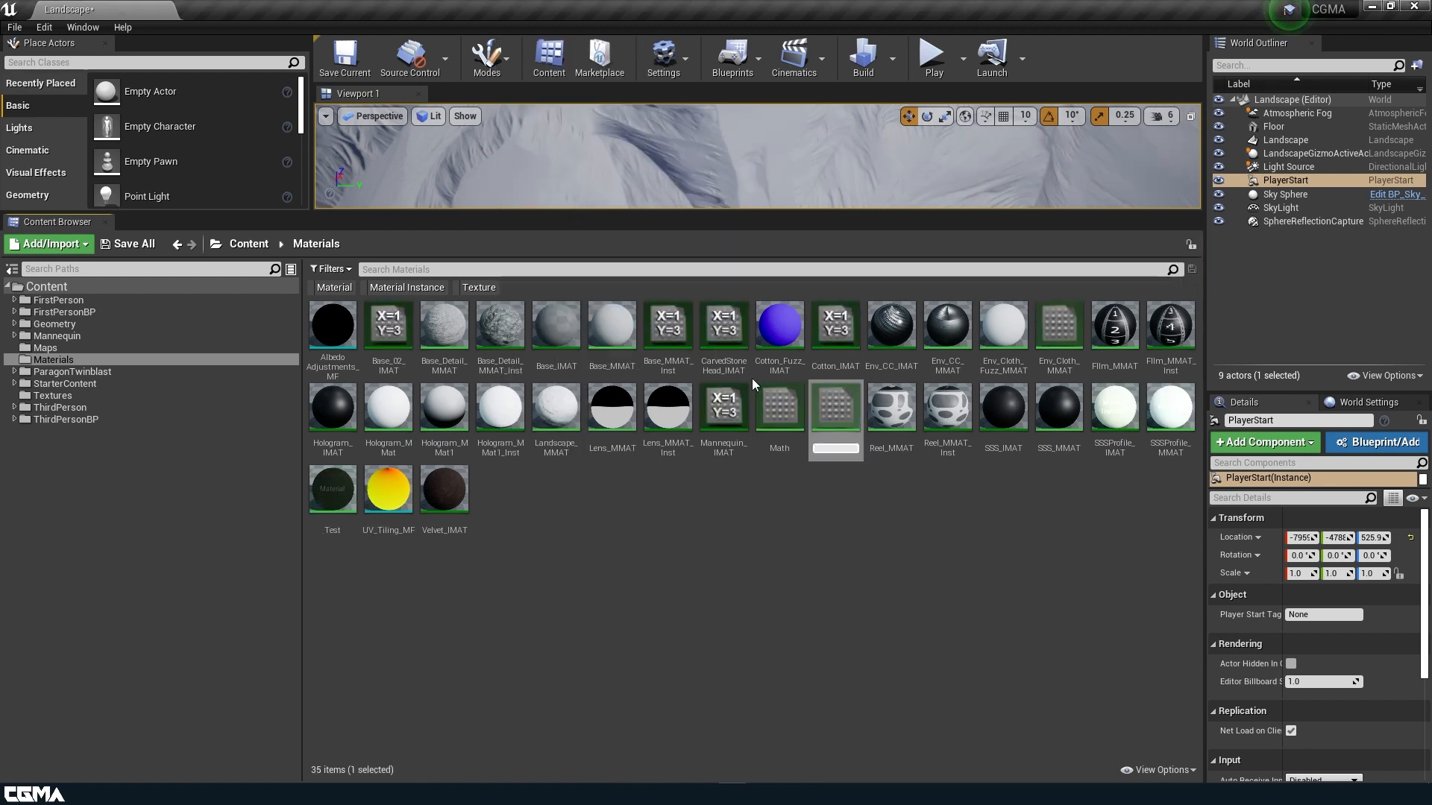
type("La")
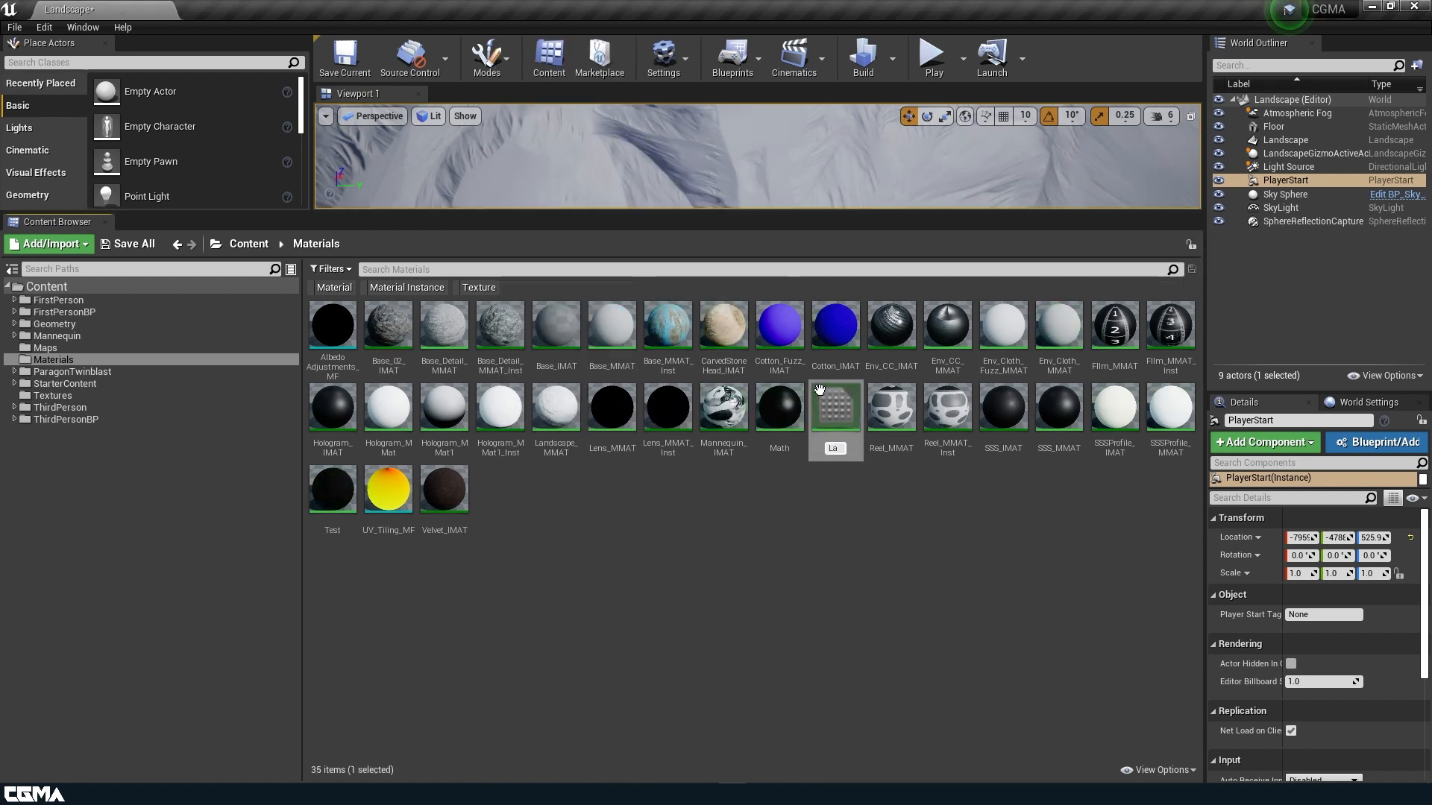
type("ndscape_MMAT")
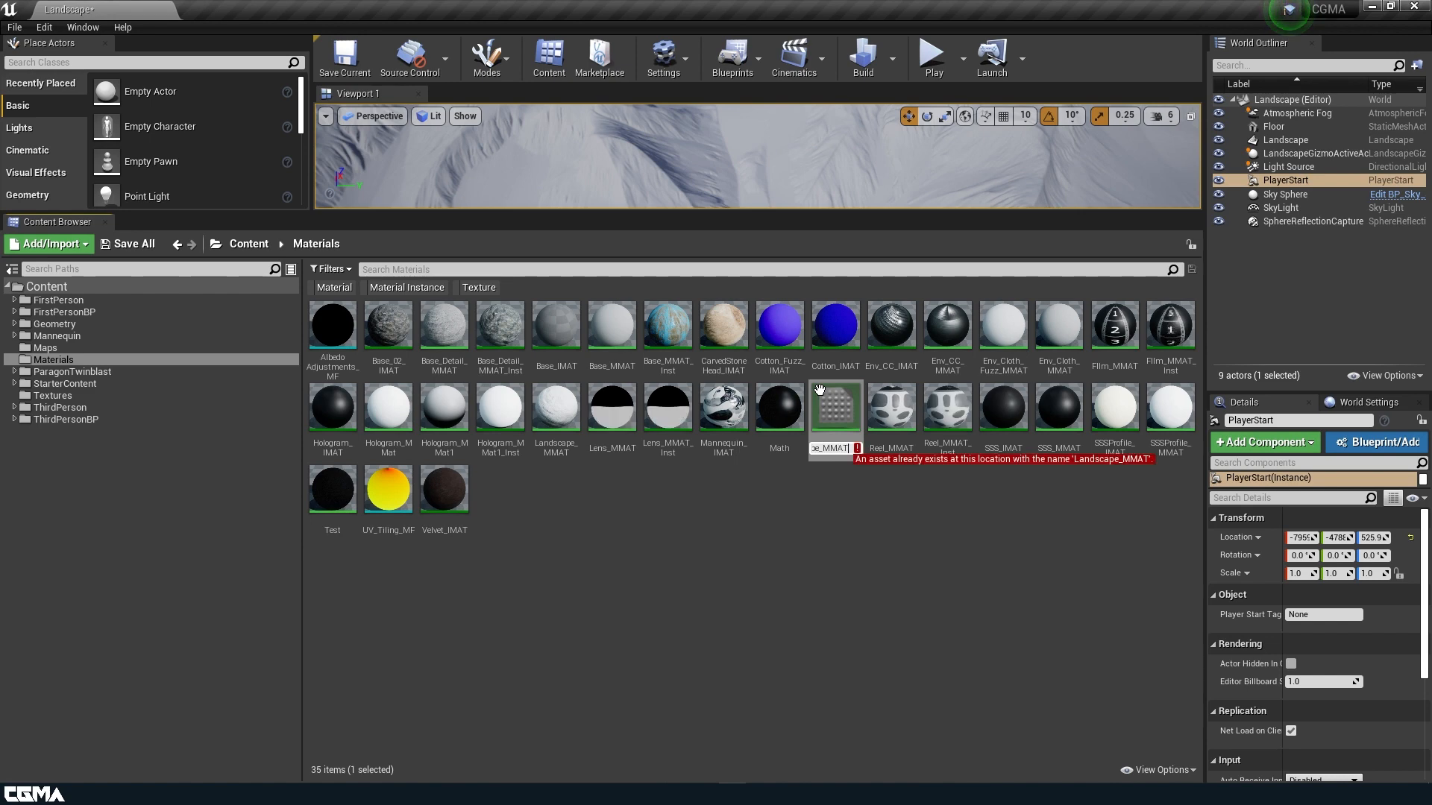
key("Escape")
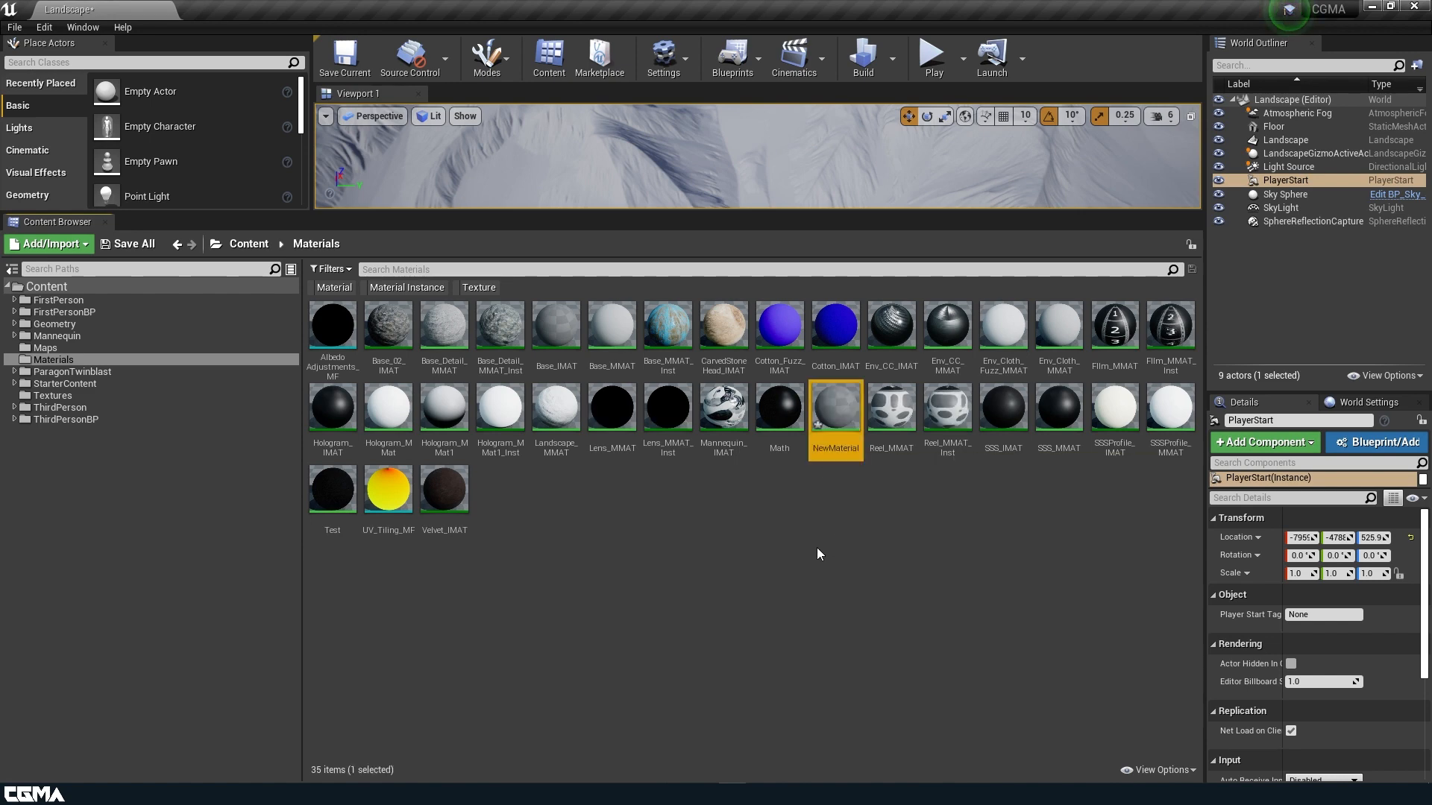
Delete the older Landscape_MMAT material from the Materials folder.
left_click(840, 447)
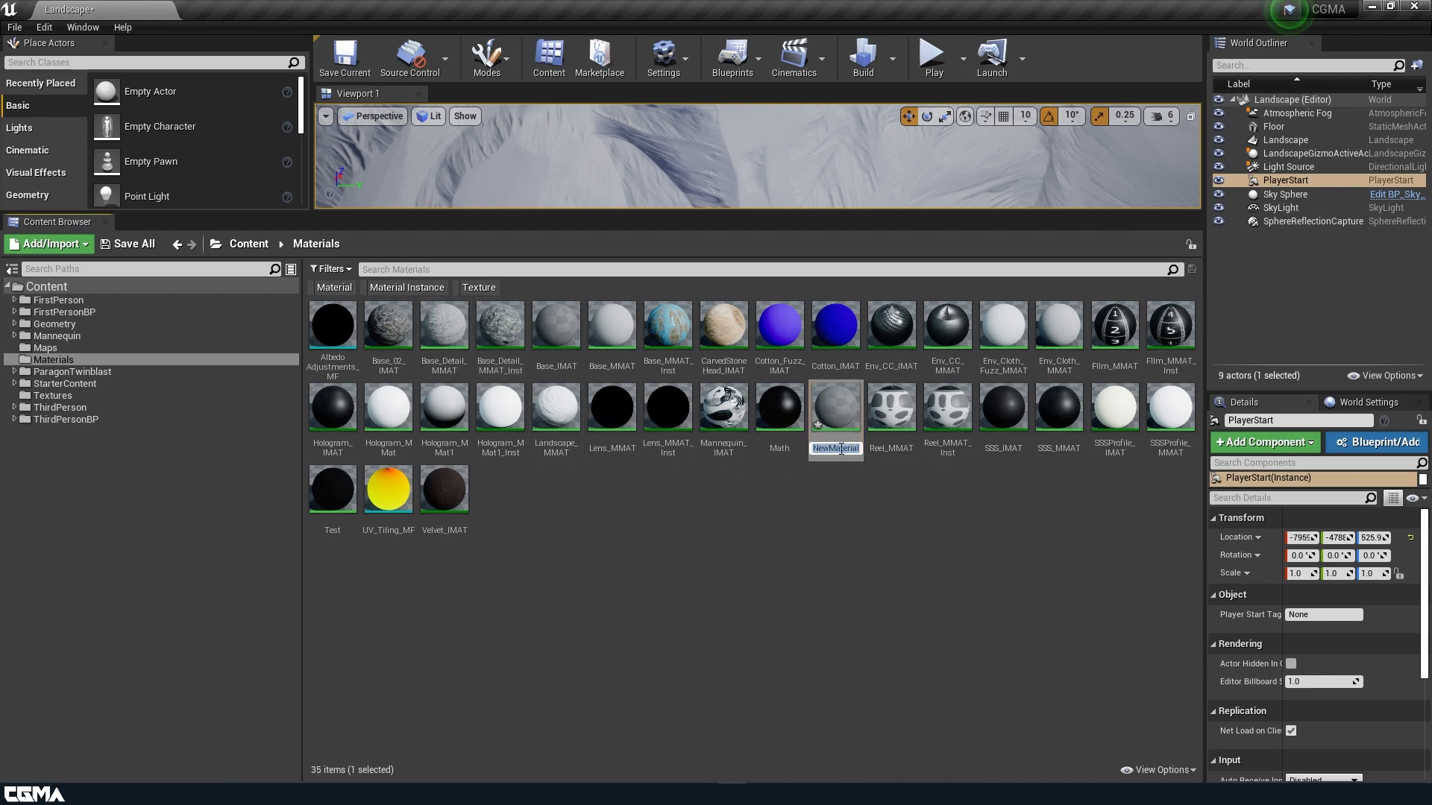
left_click(565, 412)
right_click(566, 413)
key("Escape")
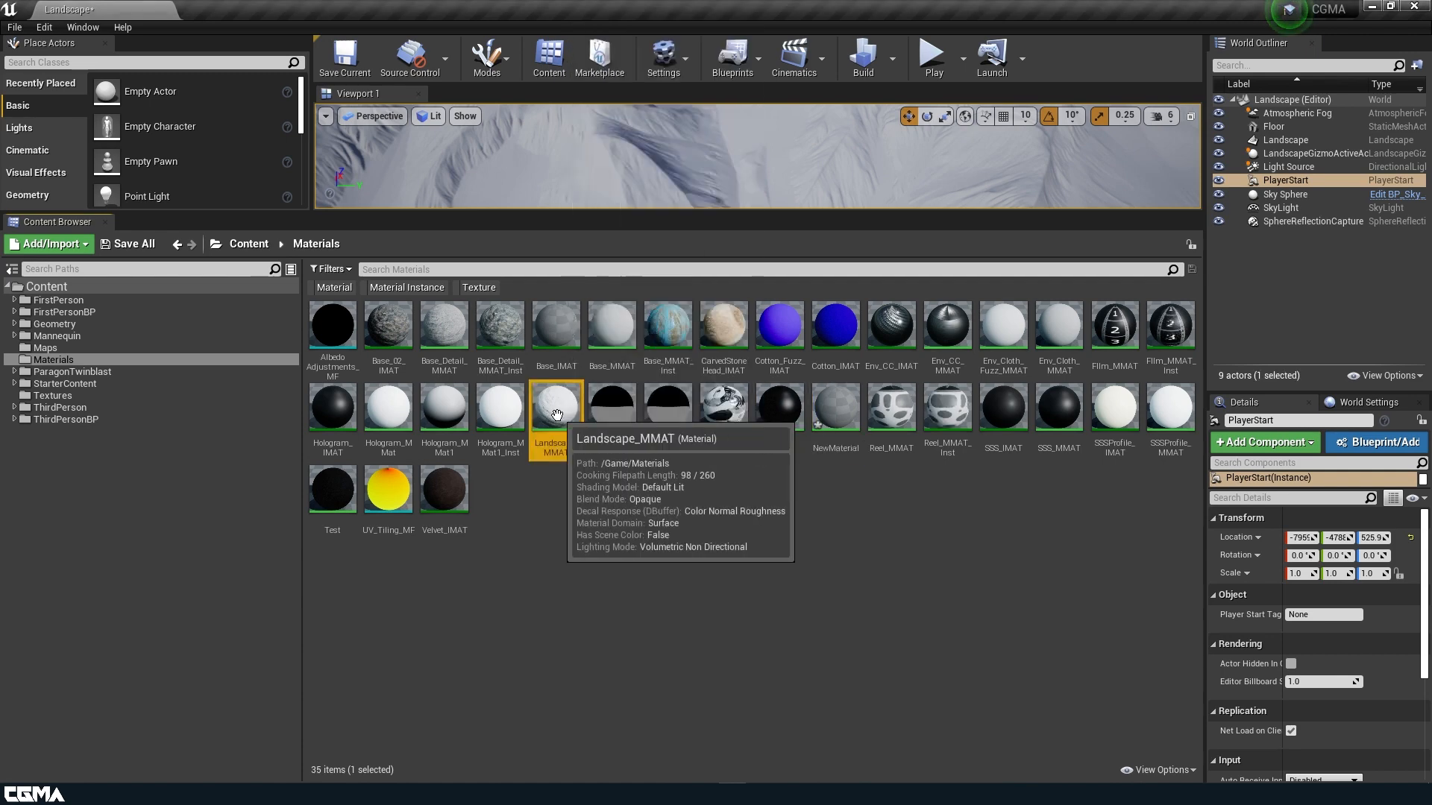
key("Delete")
left_click(662, 636)
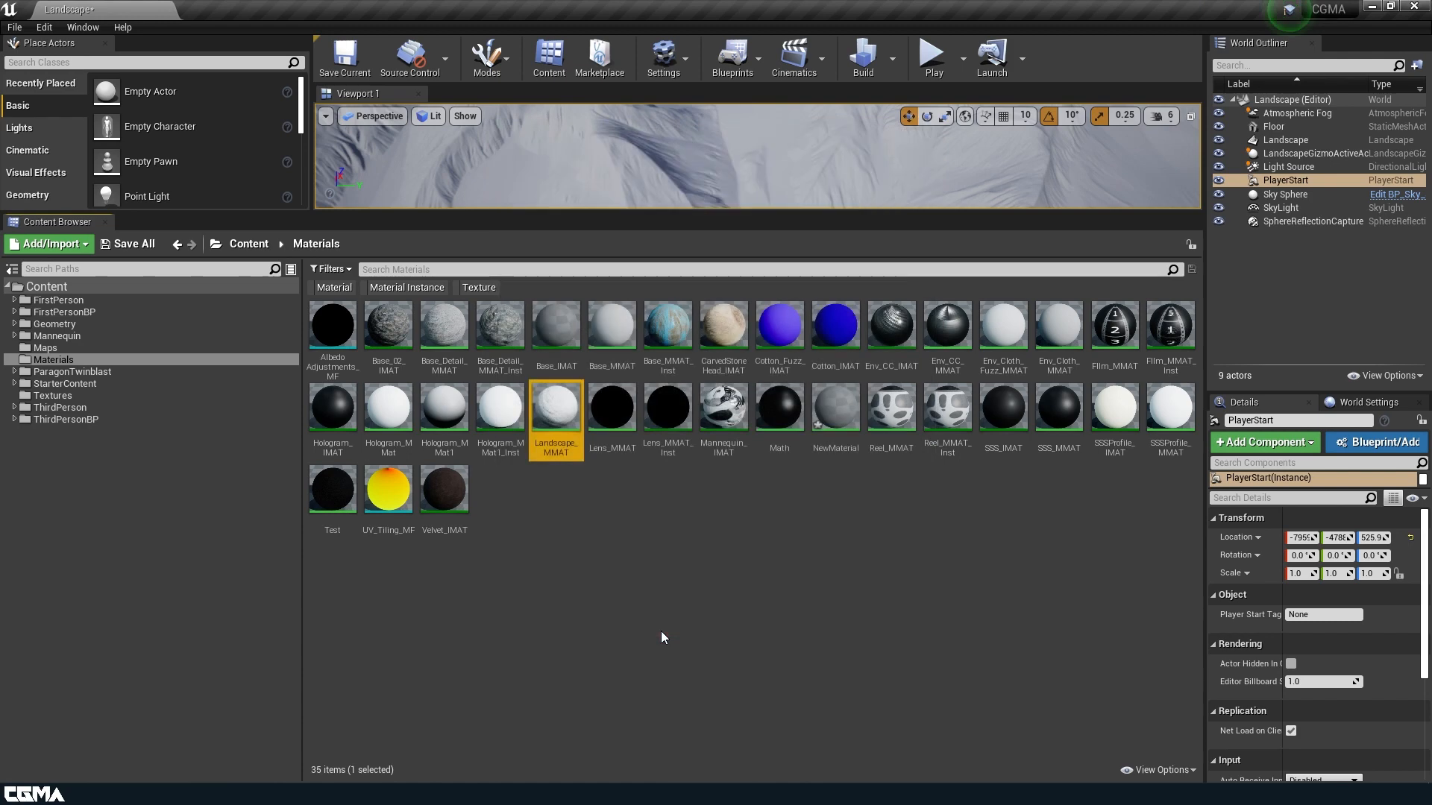
Rename the NewMaterial asset as Landscape_MMAT.
left_click(788, 446)
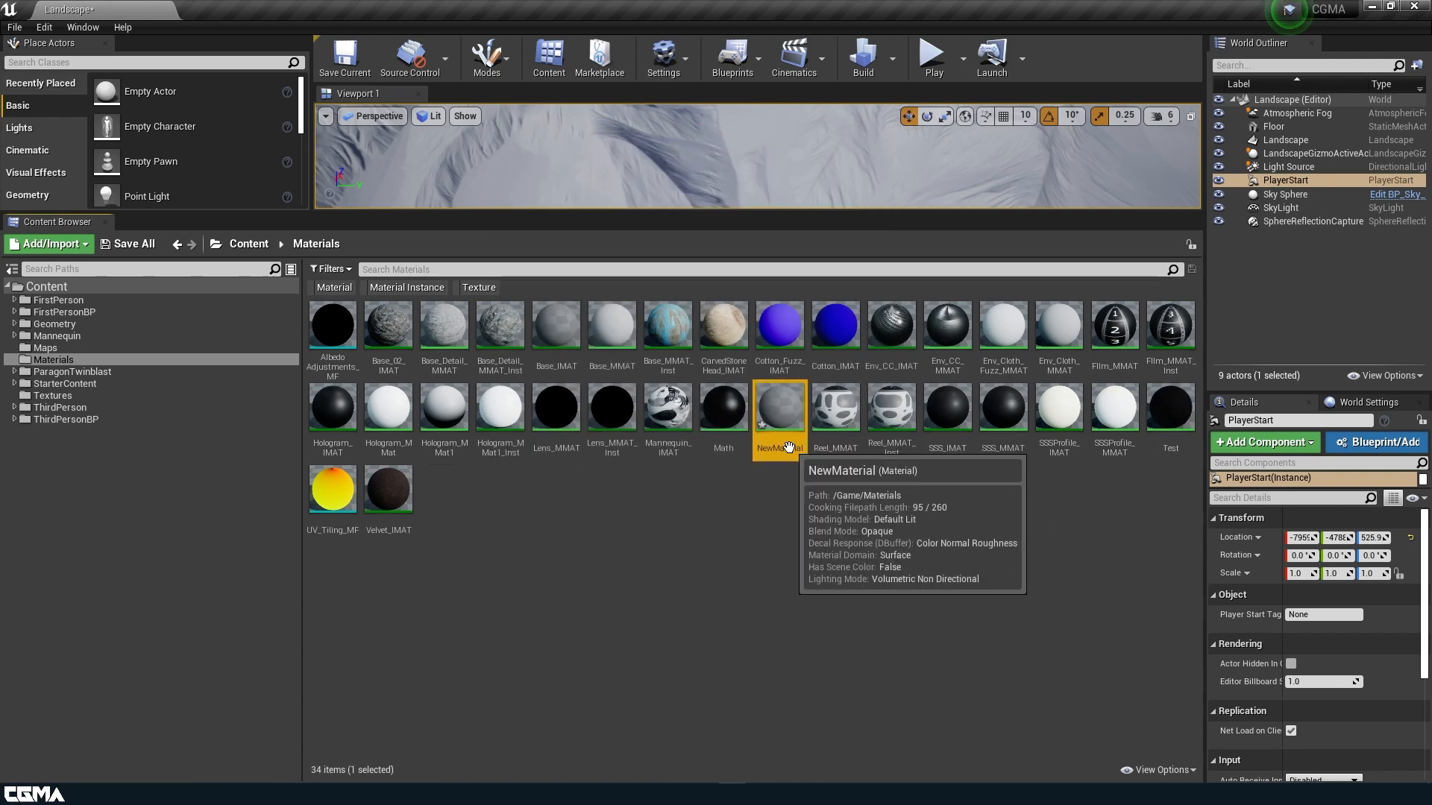
left_click(788, 447)
type("Land")
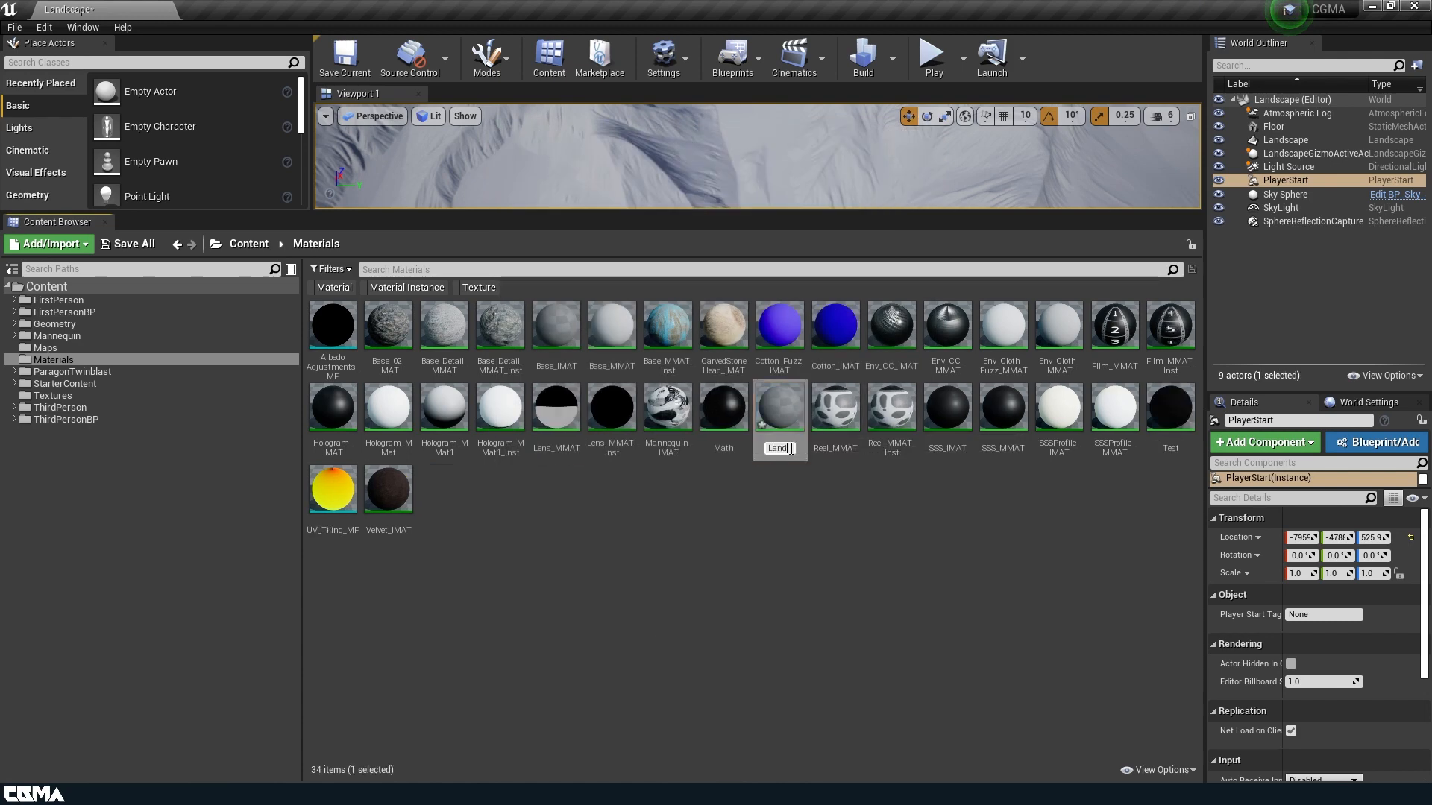
type("scape_MMAT")
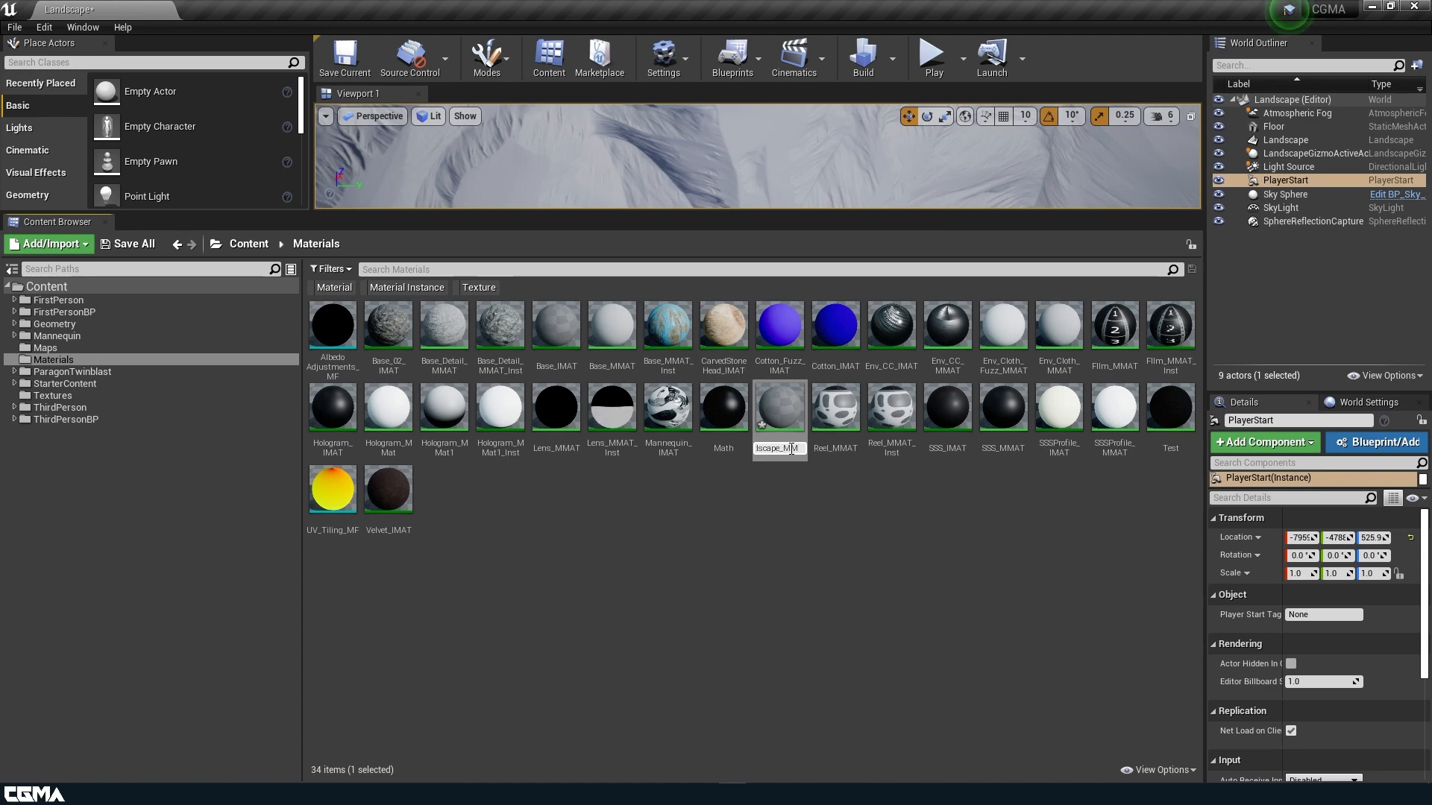
key("Return")
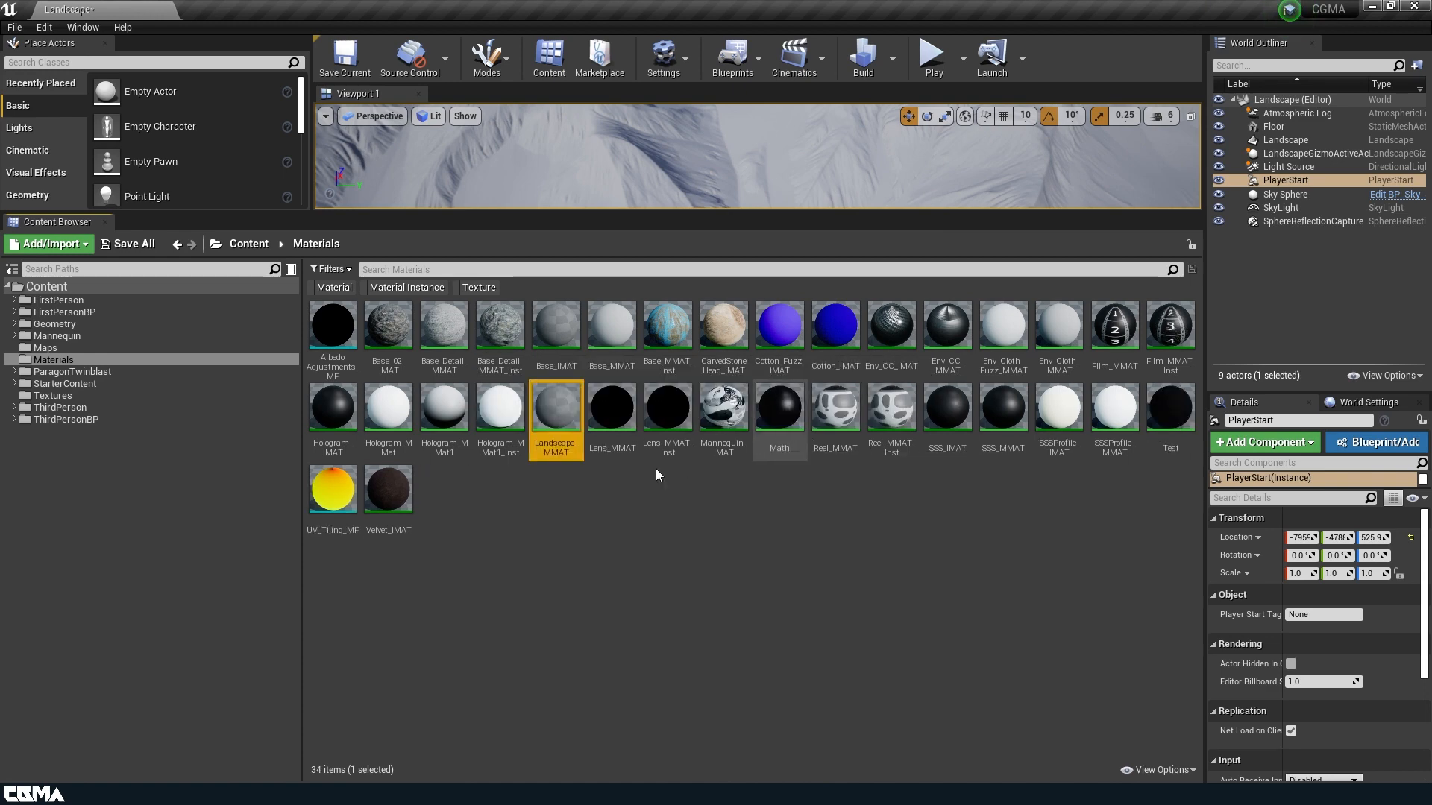
Open Landscape_MMAT for editing and arrange its window over the level editor, with the asset browser reduced in height.
double_click(561, 412)
left_click_drag(689, 78, 1046, 65)
left_click_drag(389, 211, 388, 584)
right_click_drag(843, 365, 962, 350)
scroll(965, 344, "down", 2)
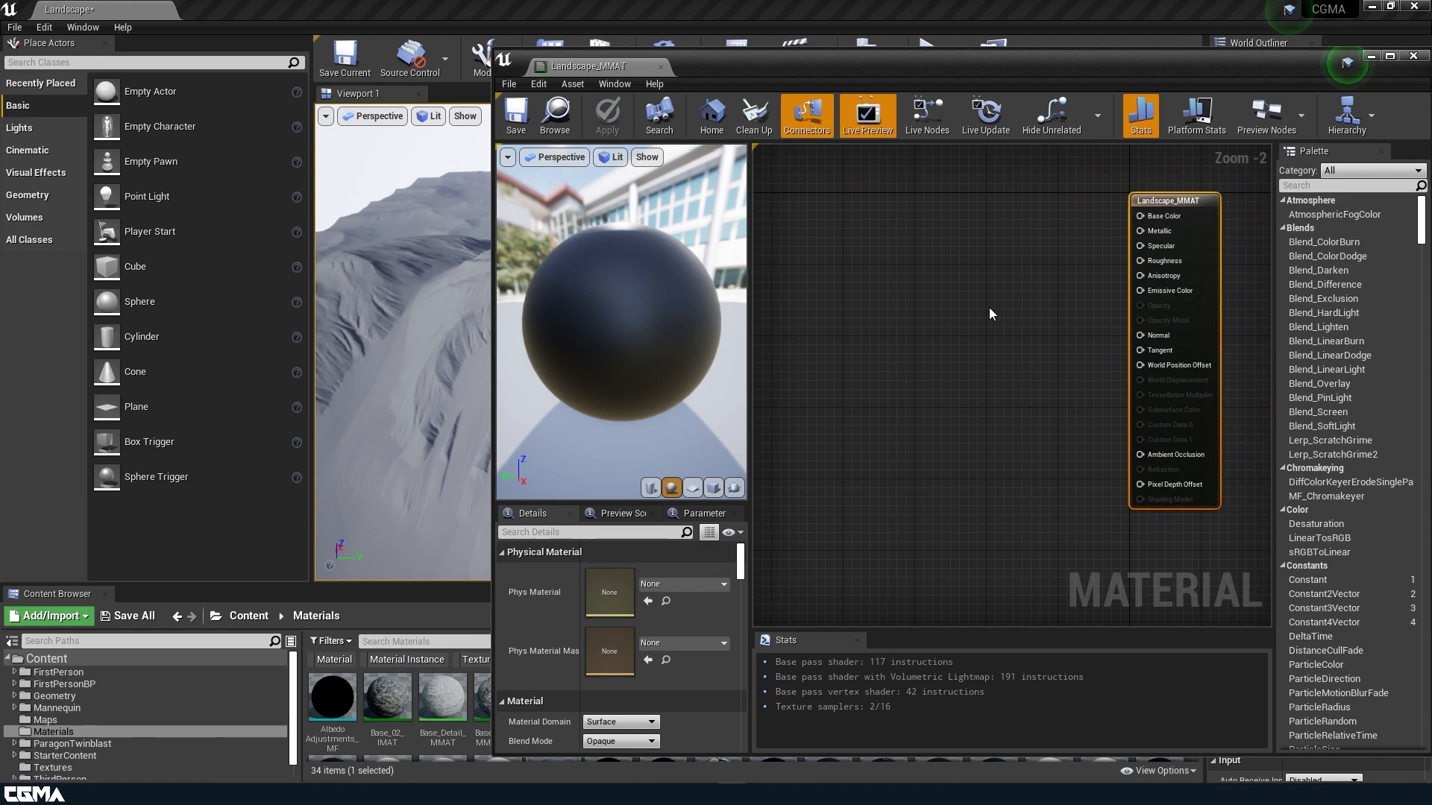
scroll(987, 307, "down", 1)
scroll(89, 739, "down", 1)
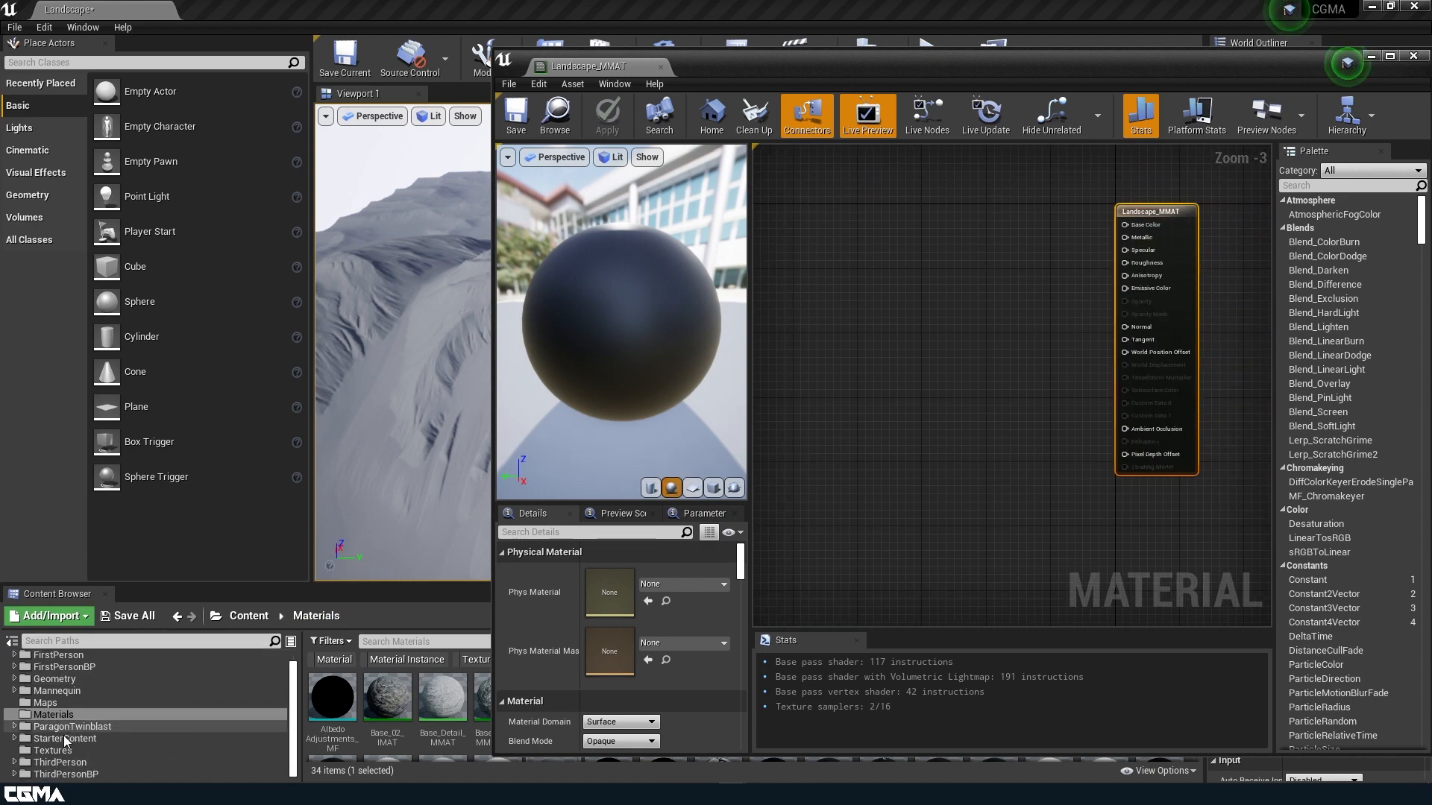
Add the Mountain_N and Mountain_Splat textures from the Textures folder to the Landscape_MMAT graph as texture samples.
left_click(52, 750)
left_click_drag(799, 75, 687, 697)
left_click_drag(637, 585, 656, 189)
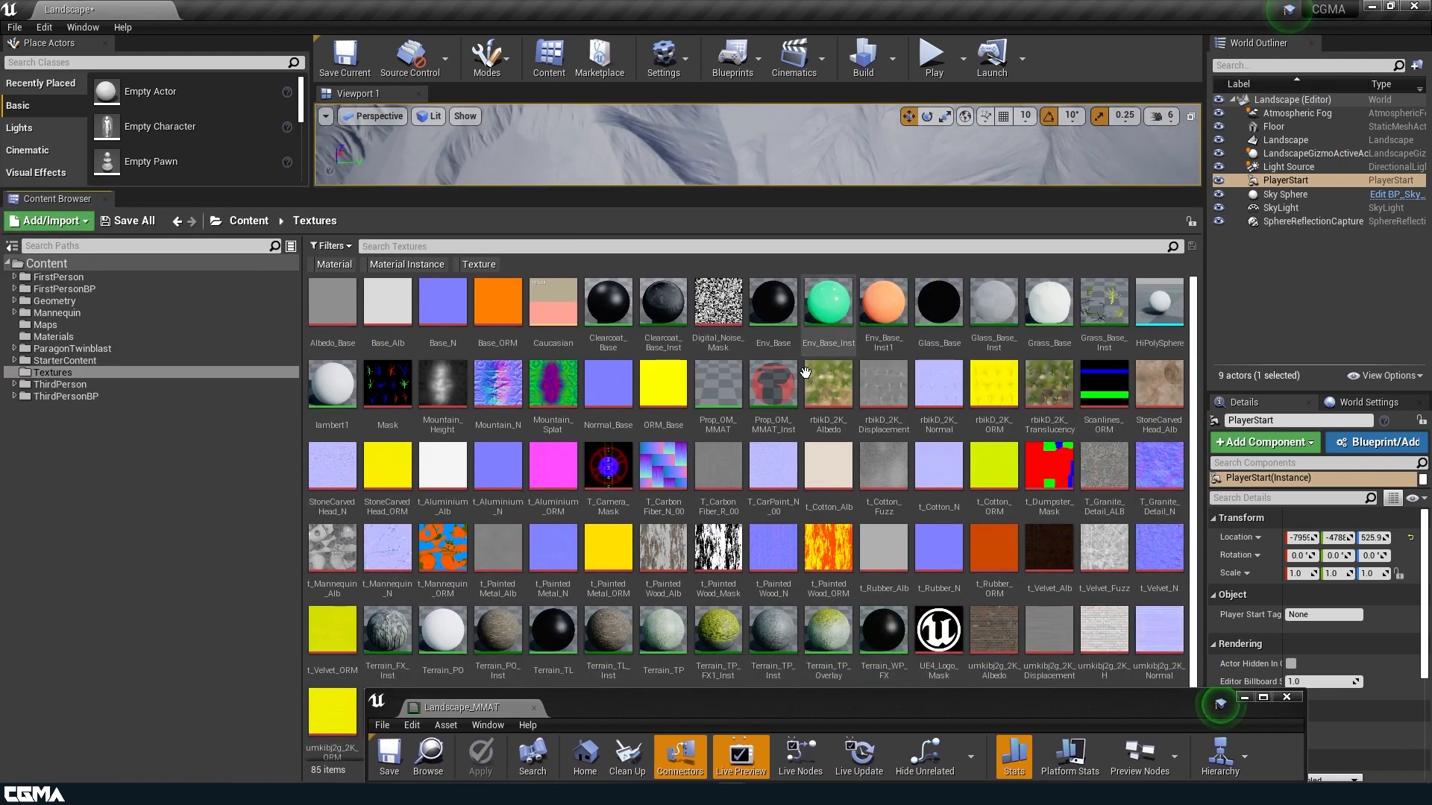
left_click(496, 388)
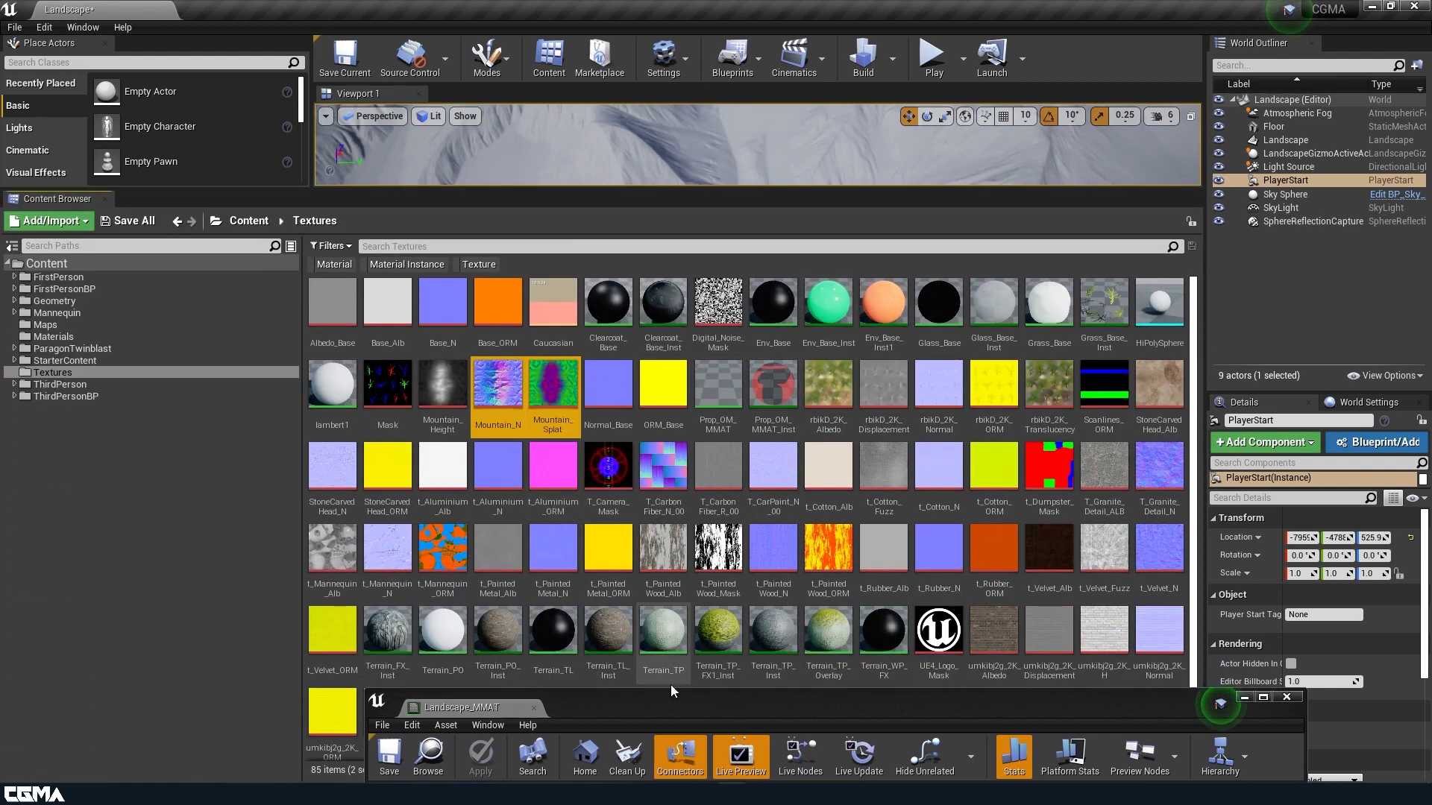
left_click_drag(661, 703, 898, 166)
left_click_drag(496, 388, 1033, 389)
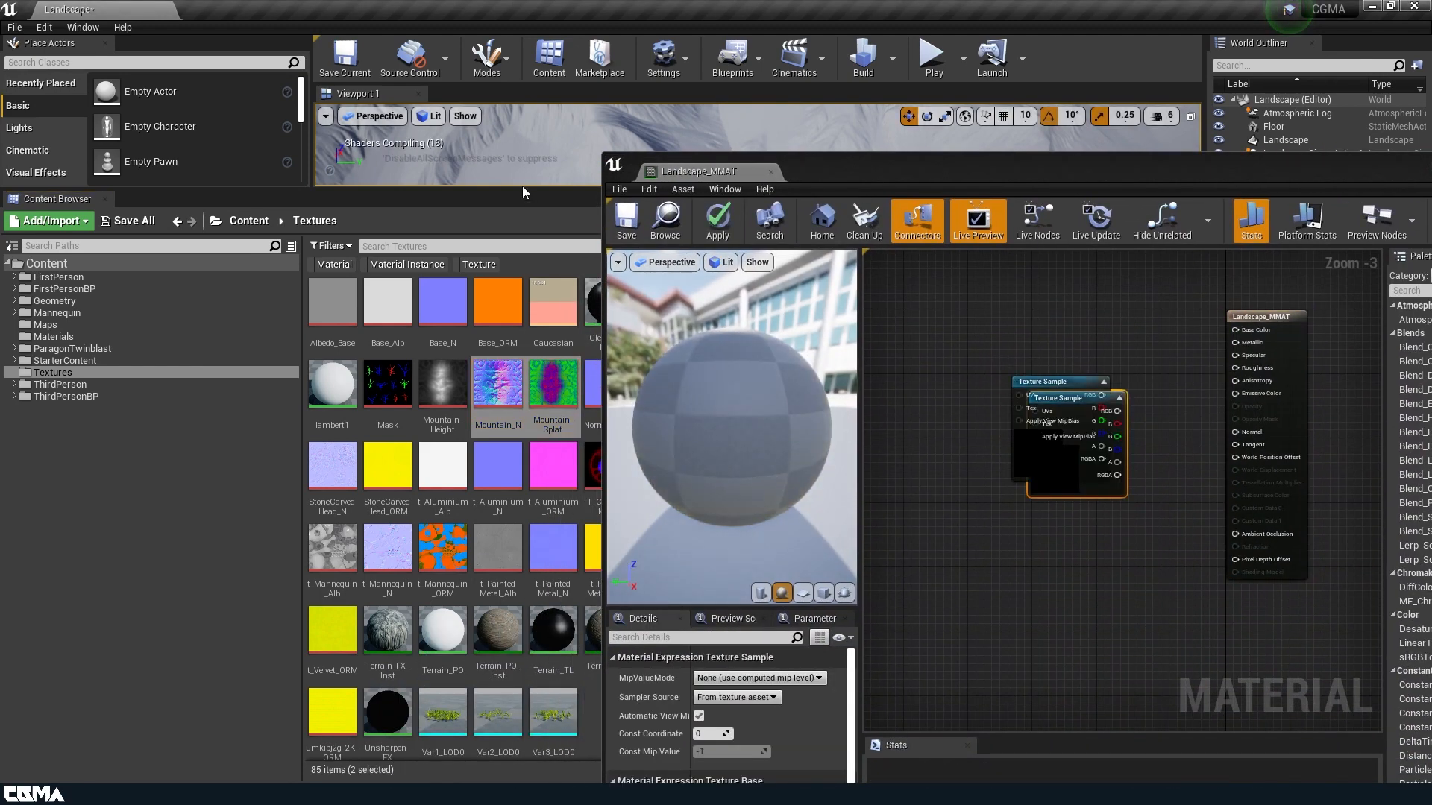
Enlarge the level viewport and shift the material editor out of the way to examine the mountain terrain.
left_click_drag(504, 188, 401, 540)
right_click_drag(472, 342, 493, 365)
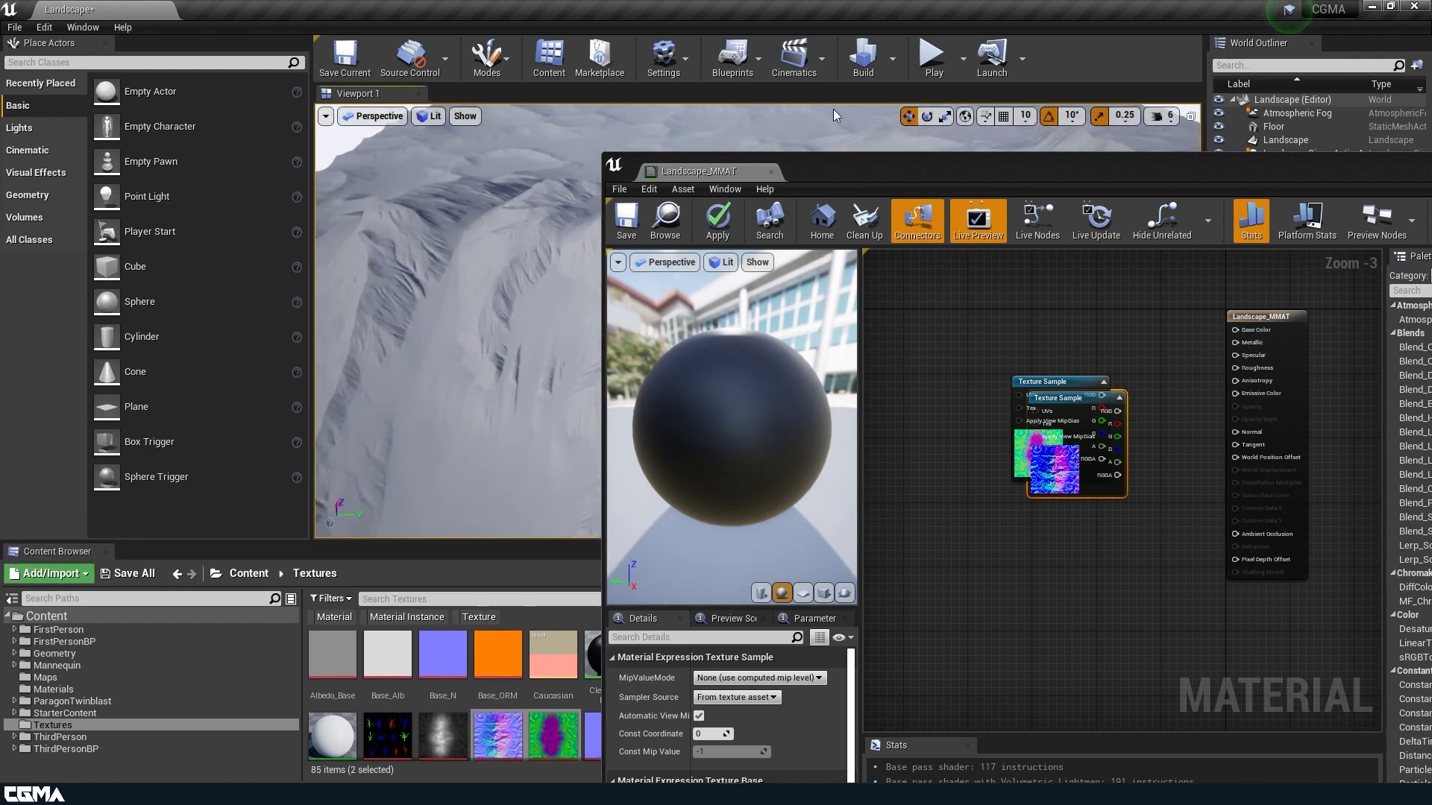
left_click_drag(844, 165, 725, 463)
mouse_move(849, 290)
right_mouse_down()
mouse_move(847, 262)
mouse_move(849, 290)
right_mouse_up()
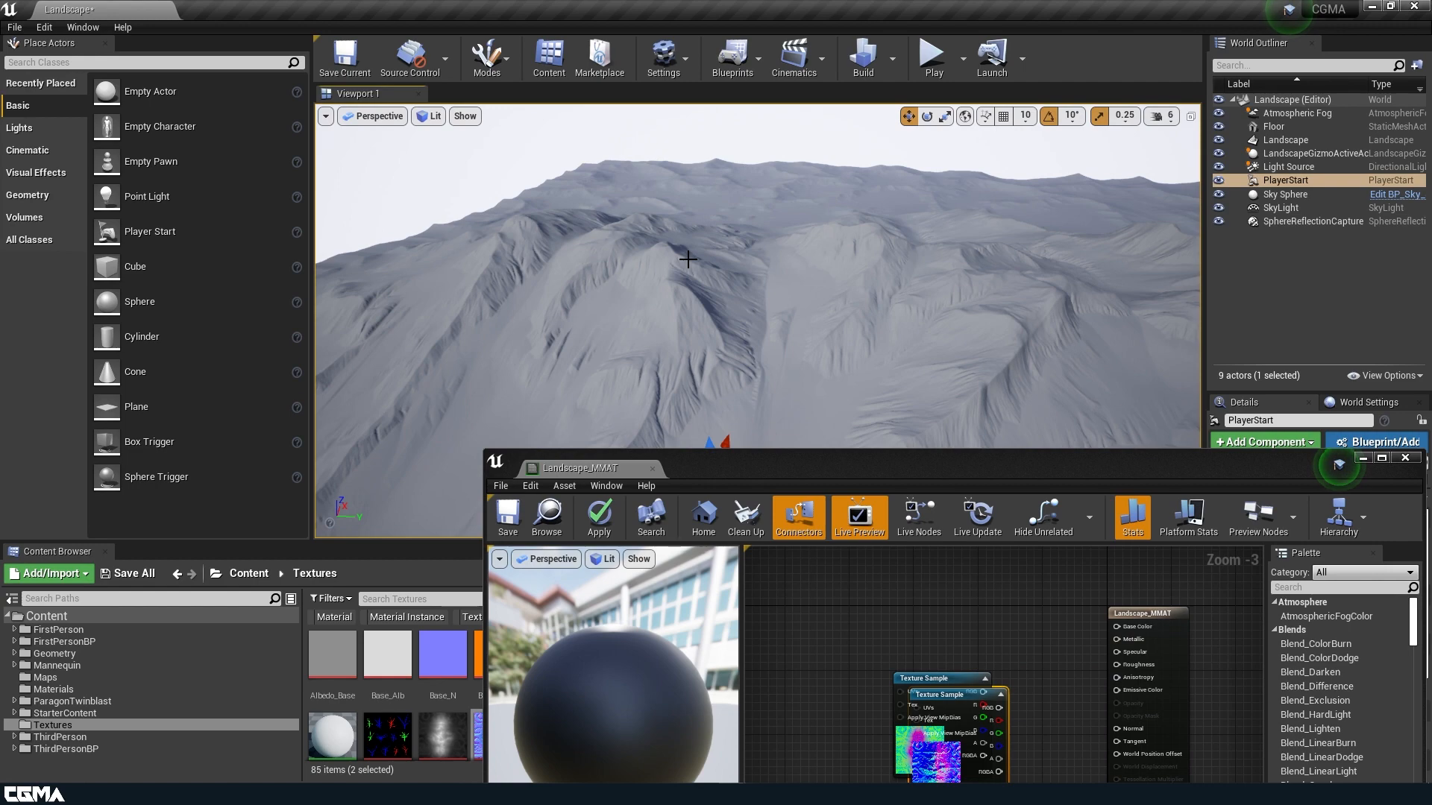
left_click(874, 466)
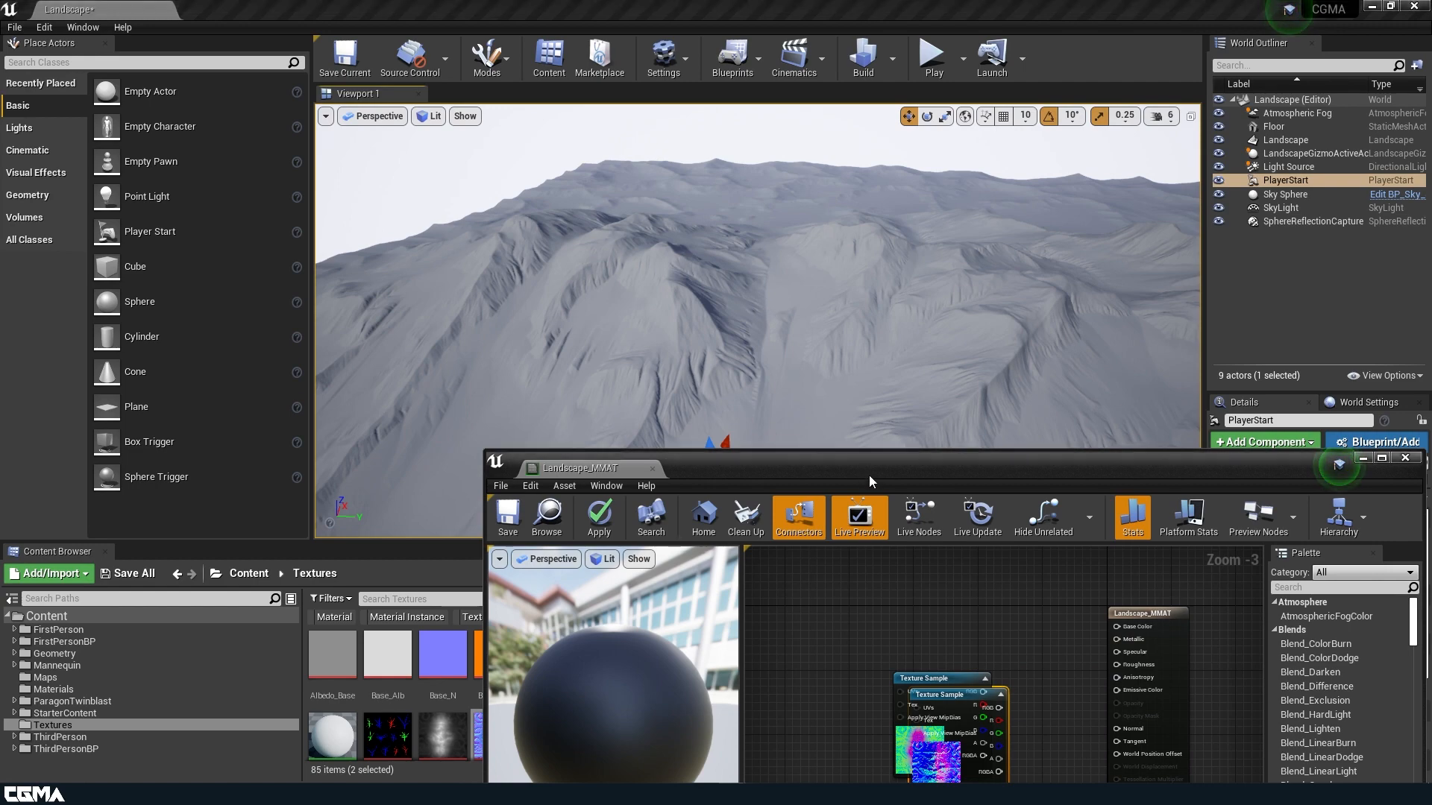
Bring the material graph back into view and separate the texture samples, placing Mountain_Splat above Mountain_N.
left_click_drag(850, 461, 625, 167)
left_click_drag(716, 403, 648, 419)
left_click_drag(639, 579, 608, 507)
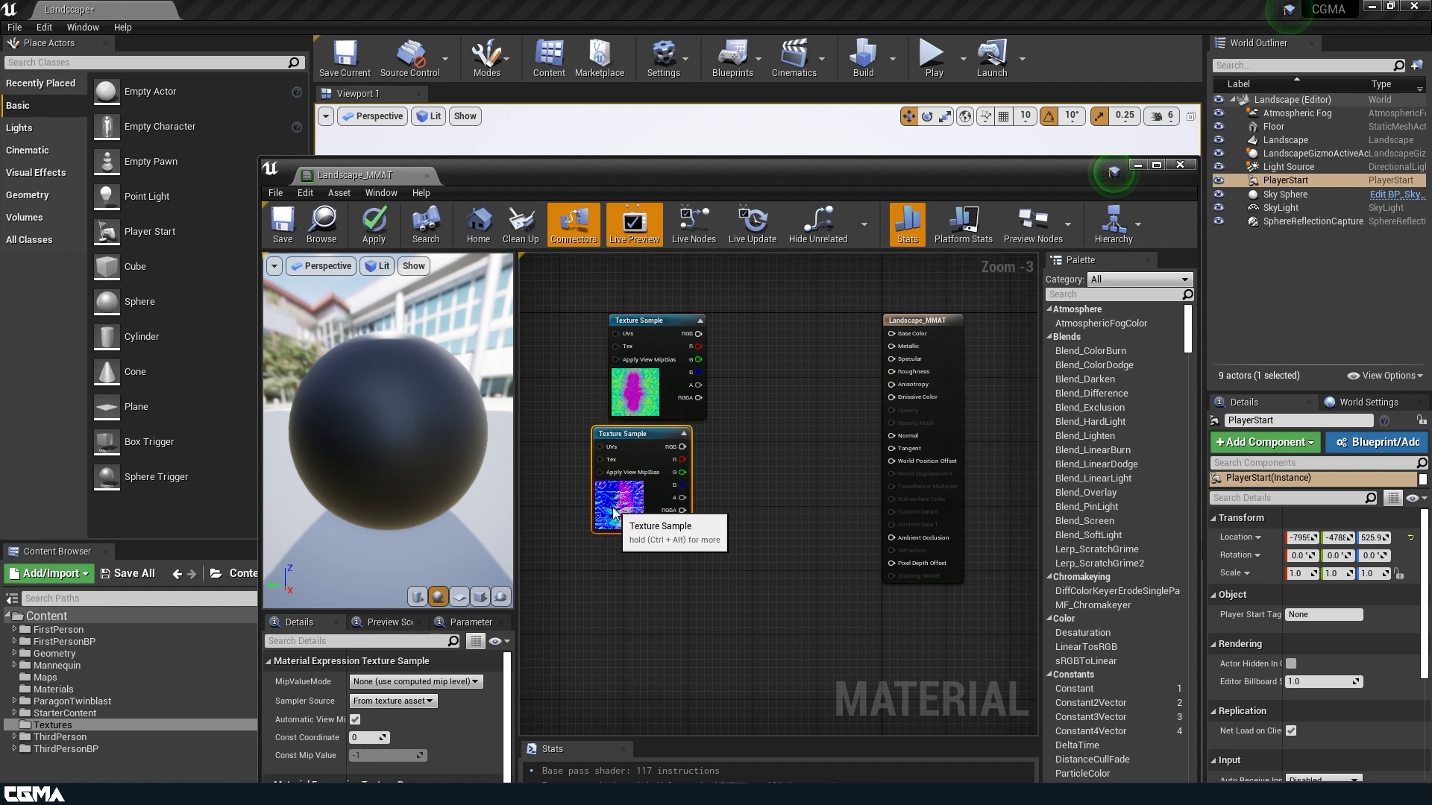
left_click_drag(628, 387, 601, 363)
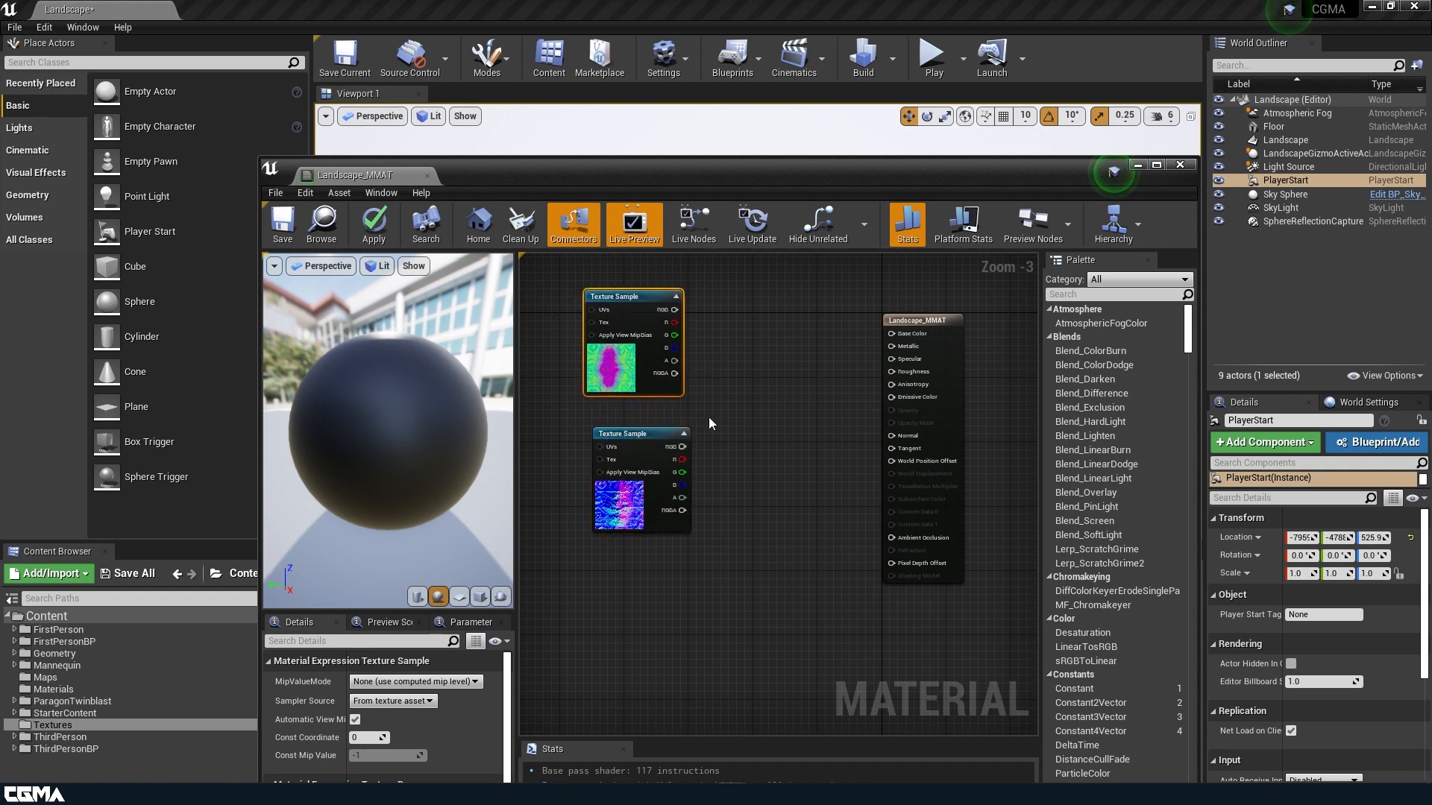
Open the Mountain_Splat texture from its sample node's settings and examine its color channels.
right_click_drag(708, 418, 801, 454)
scroll(377, 729, "down", 3)
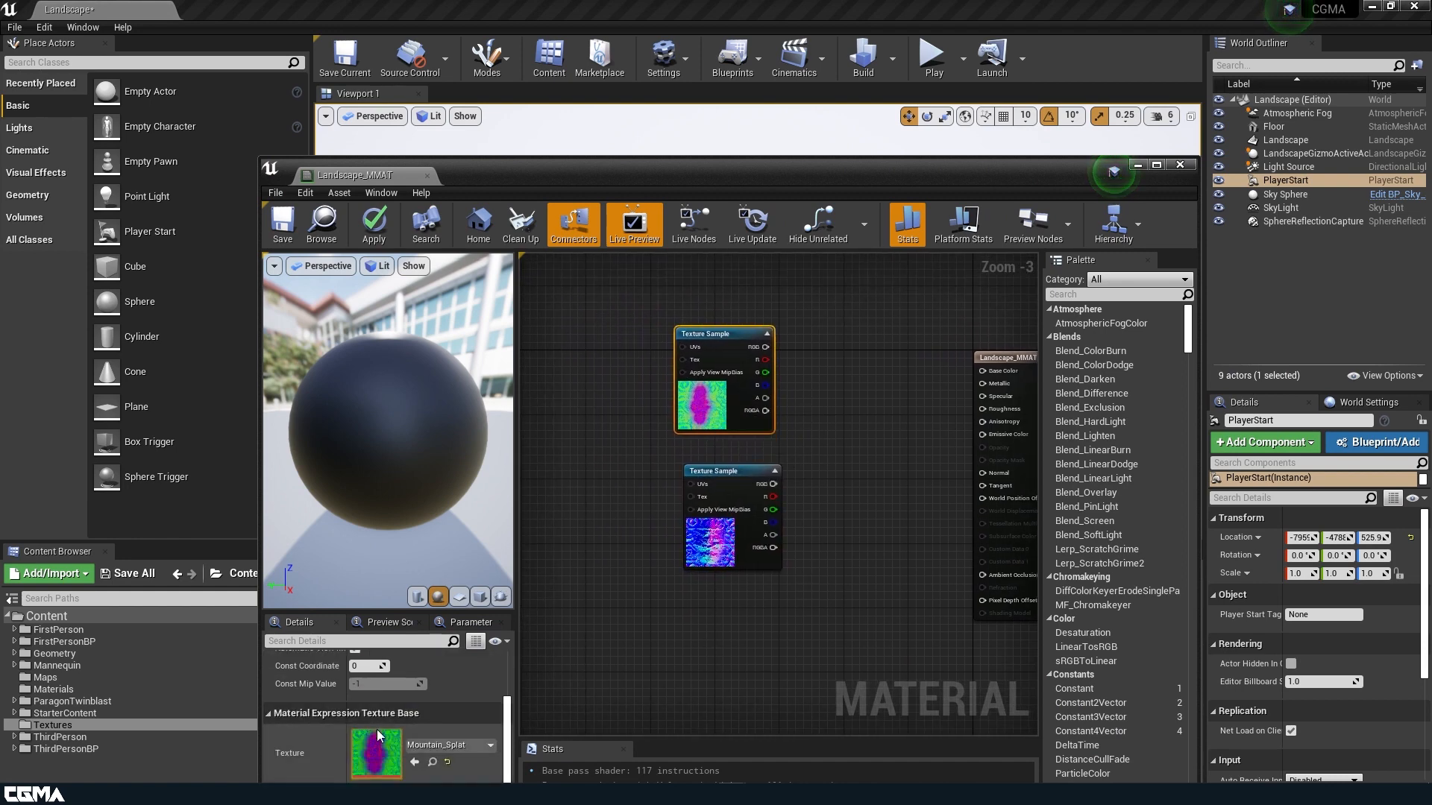
double_click(378, 736)
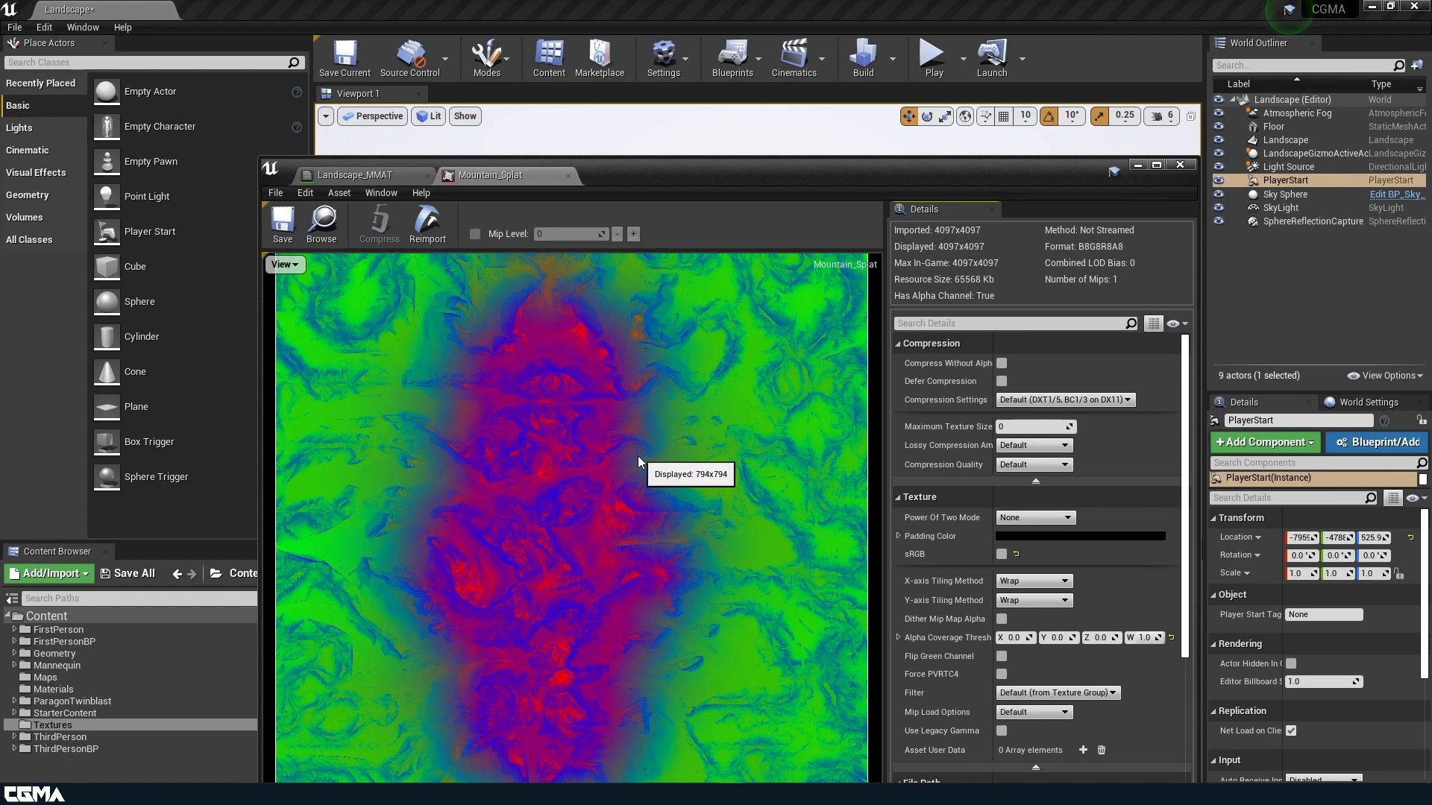
Isolate the red channel of Mountain_Splat by hiding its blue and green channels.
left_click(285, 265)
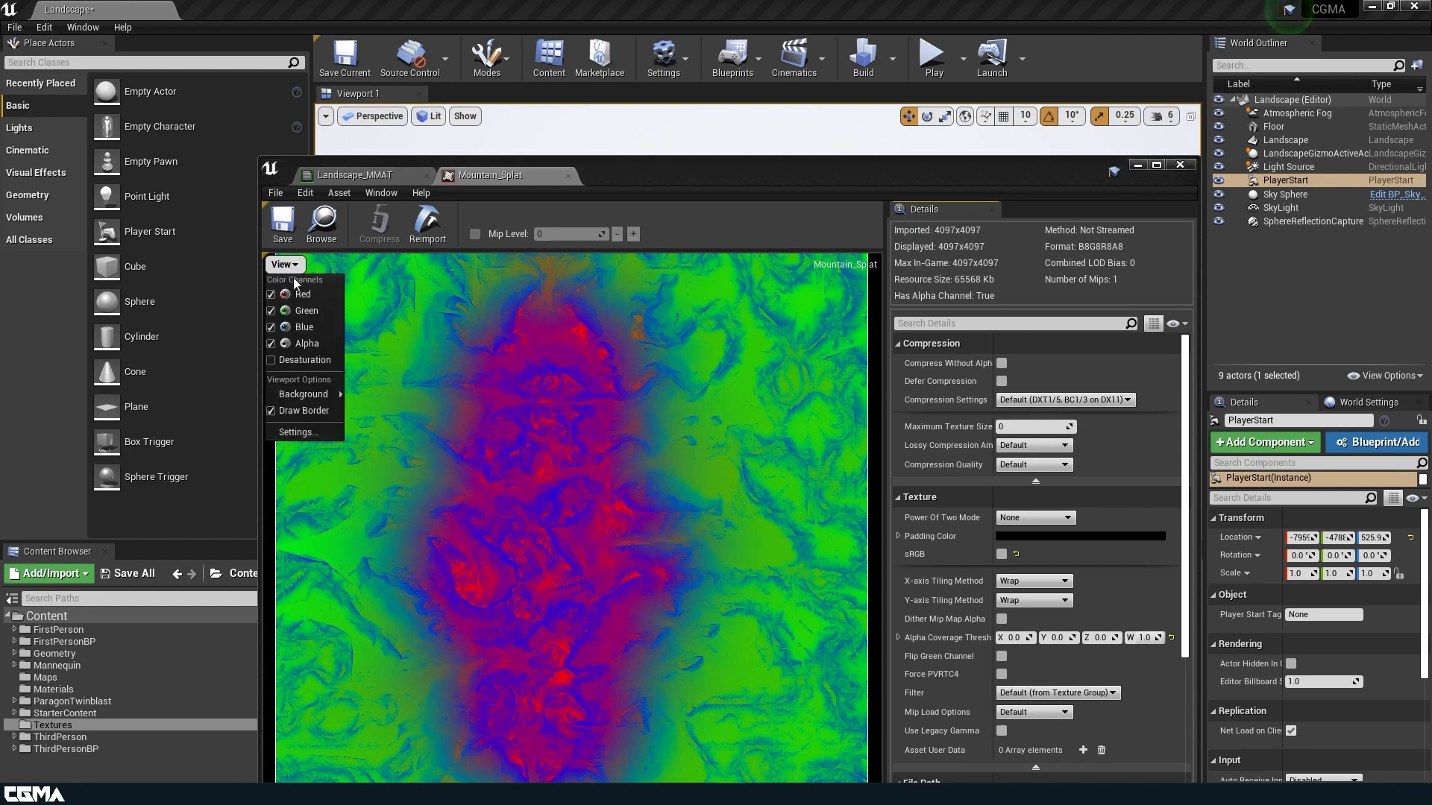
left_click(298, 331)
left_click(286, 265)
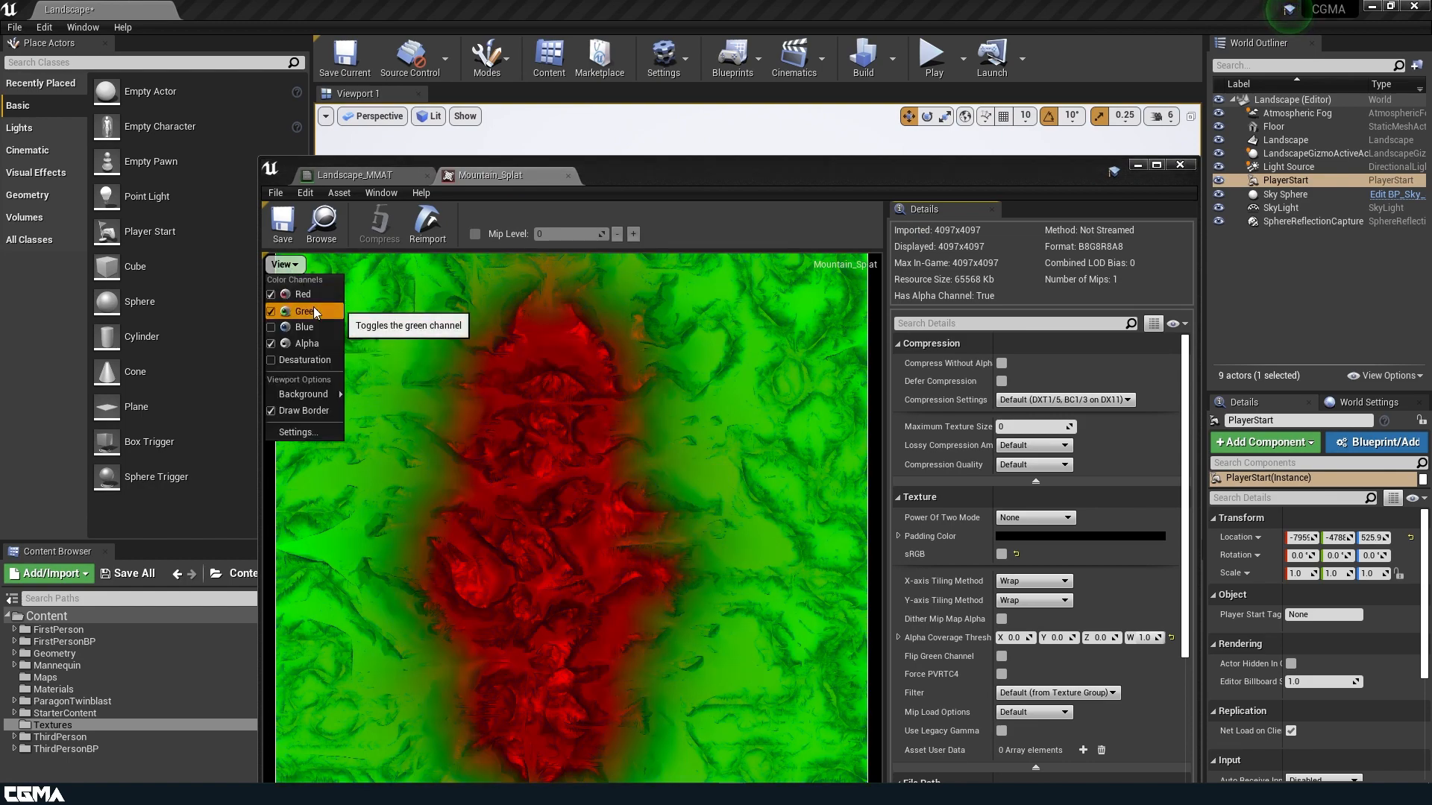
left_click(302, 311)
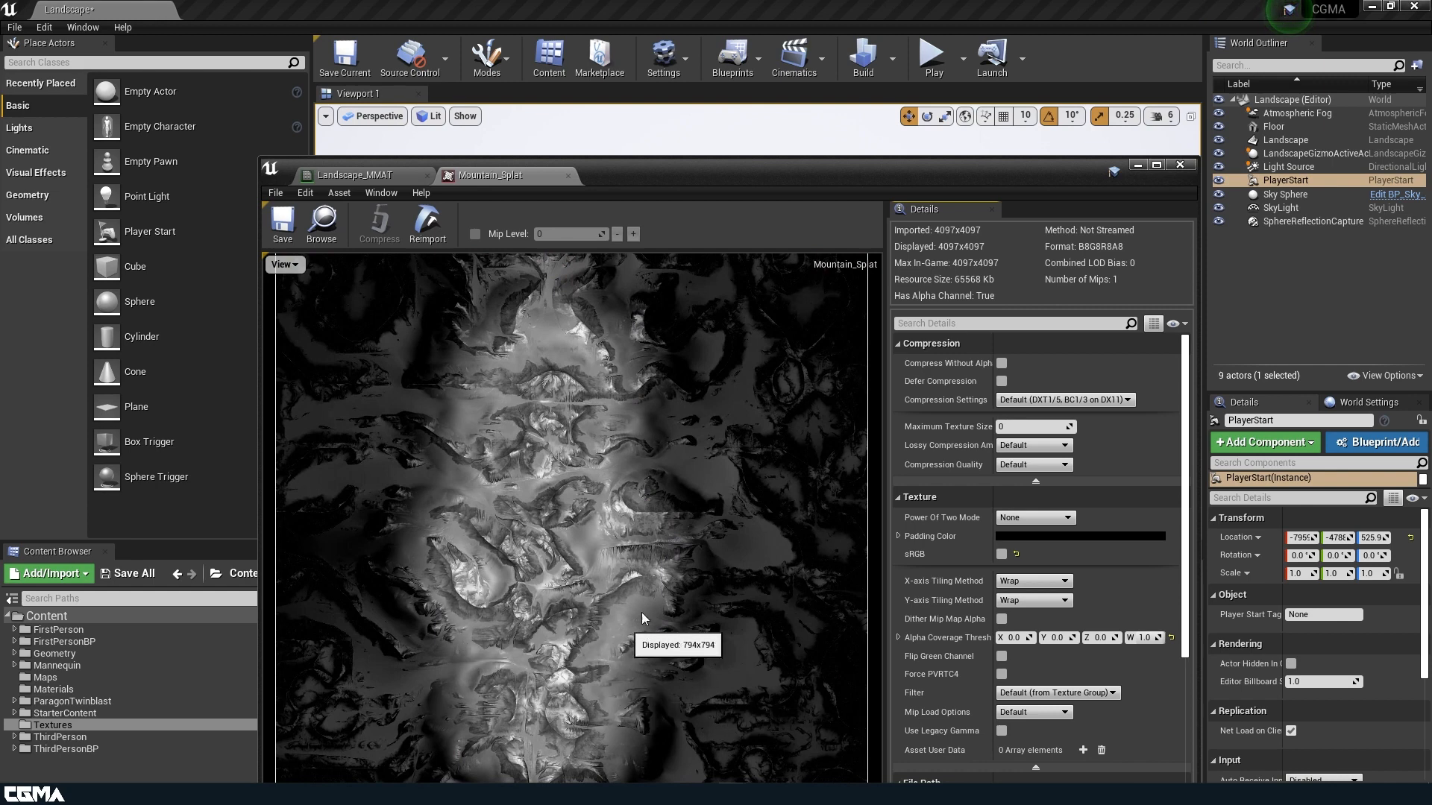
Switch the Mountain_Splat preview from the red channel to the green channel.
left_click(285, 265)
left_click(306, 311)
left_click(285, 265)
left_click(306, 296)
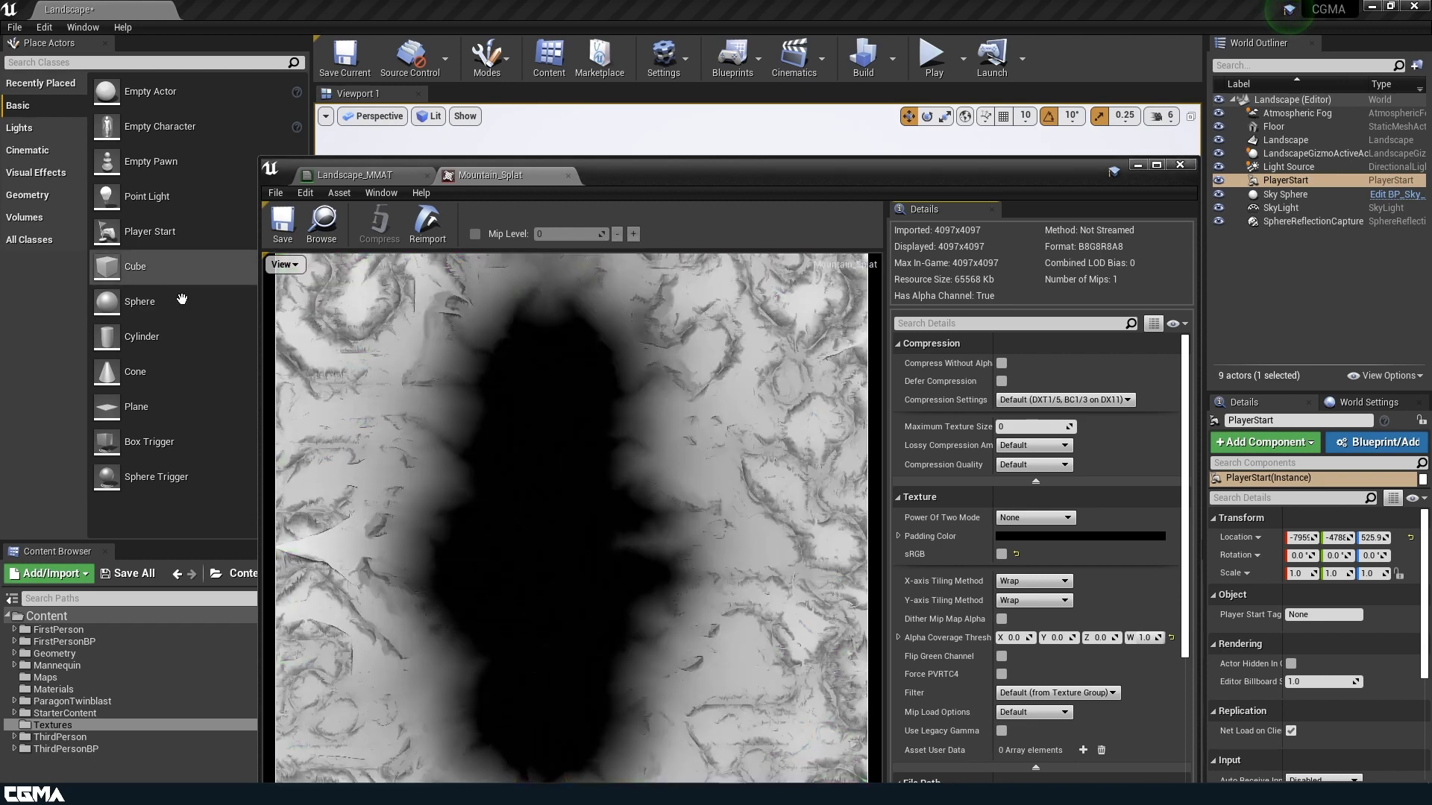
Examine Mountain_Splat's blue channel in place of the green one and close the texture.
left_click(286, 265)
left_click(306, 310)
left_click(284, 265)
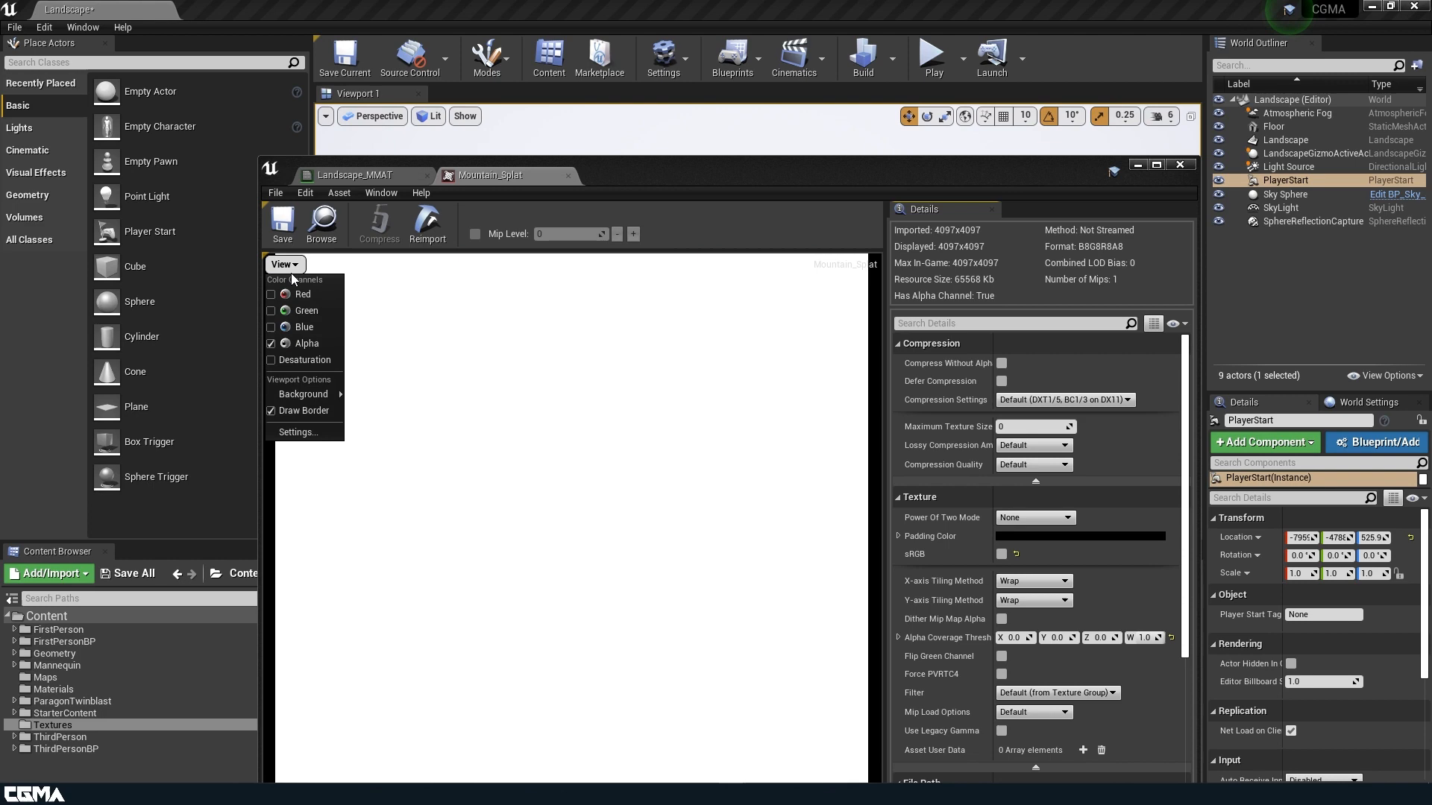
left_click(305, 327)
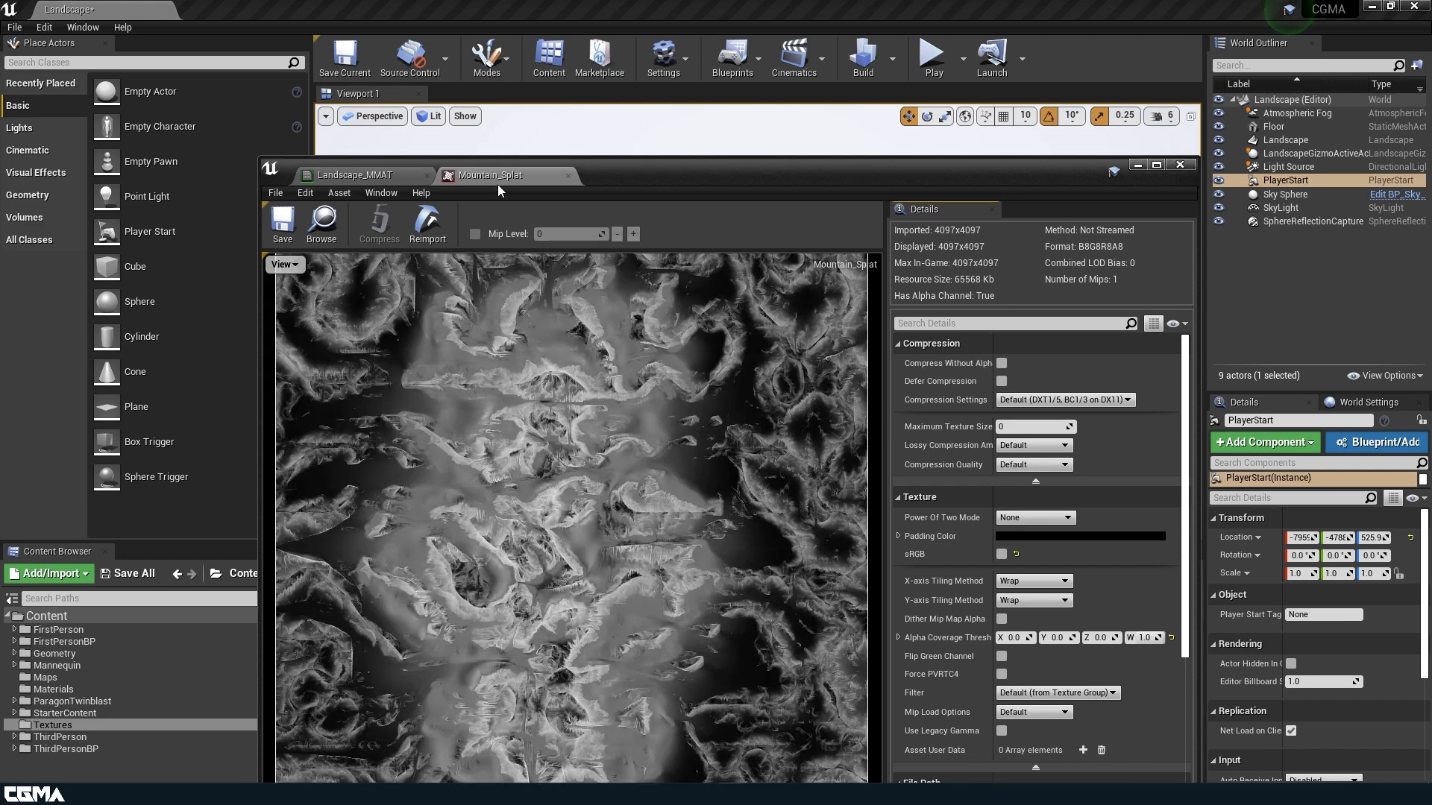
left_click(567, 175)
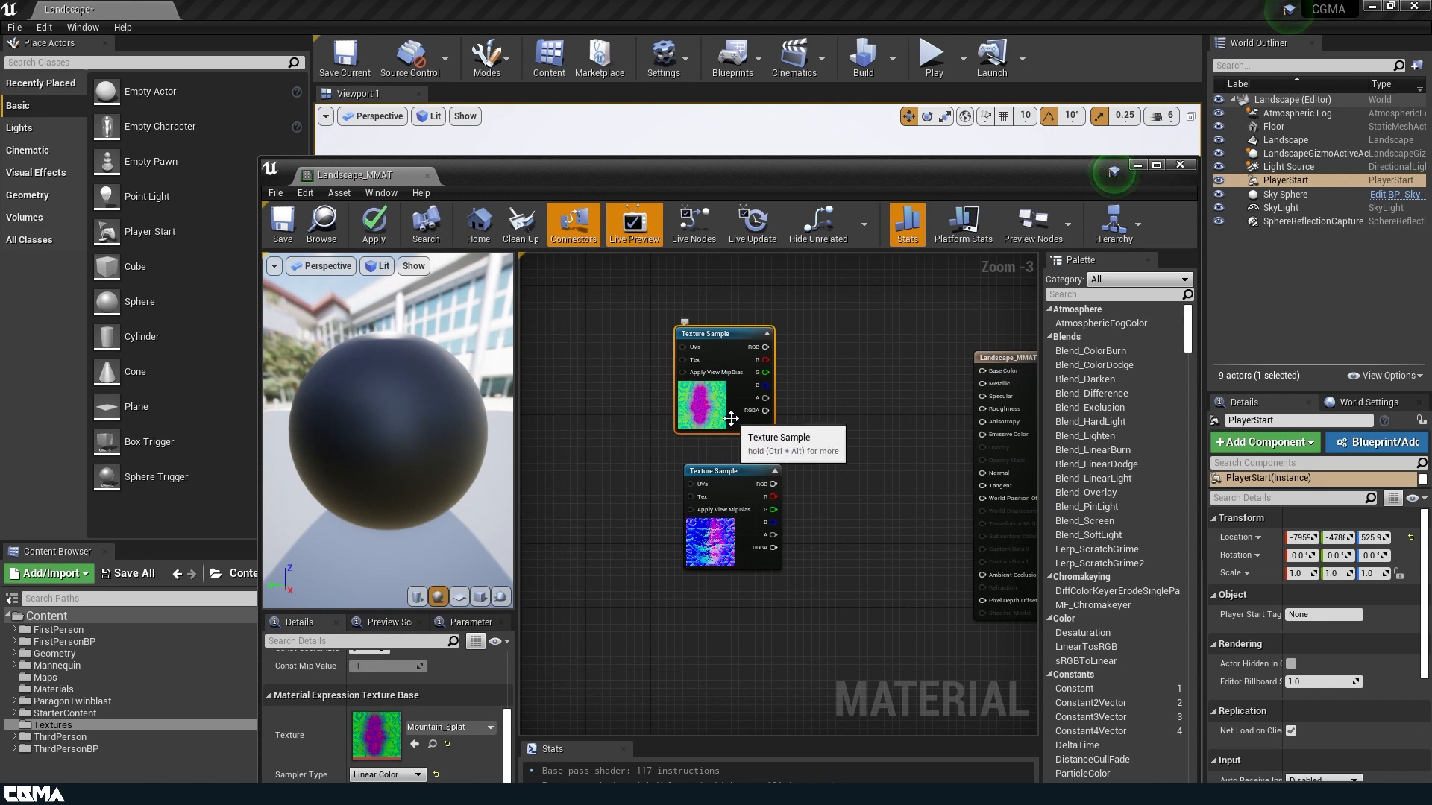
Connect Mountain_Splat's RGB output to Base Color and Mountain_N's RGB output to Normal, and apply the material.
left_click_drag(765, 347, 982, 371)
left_click_drag(773, 484, 986, 473)
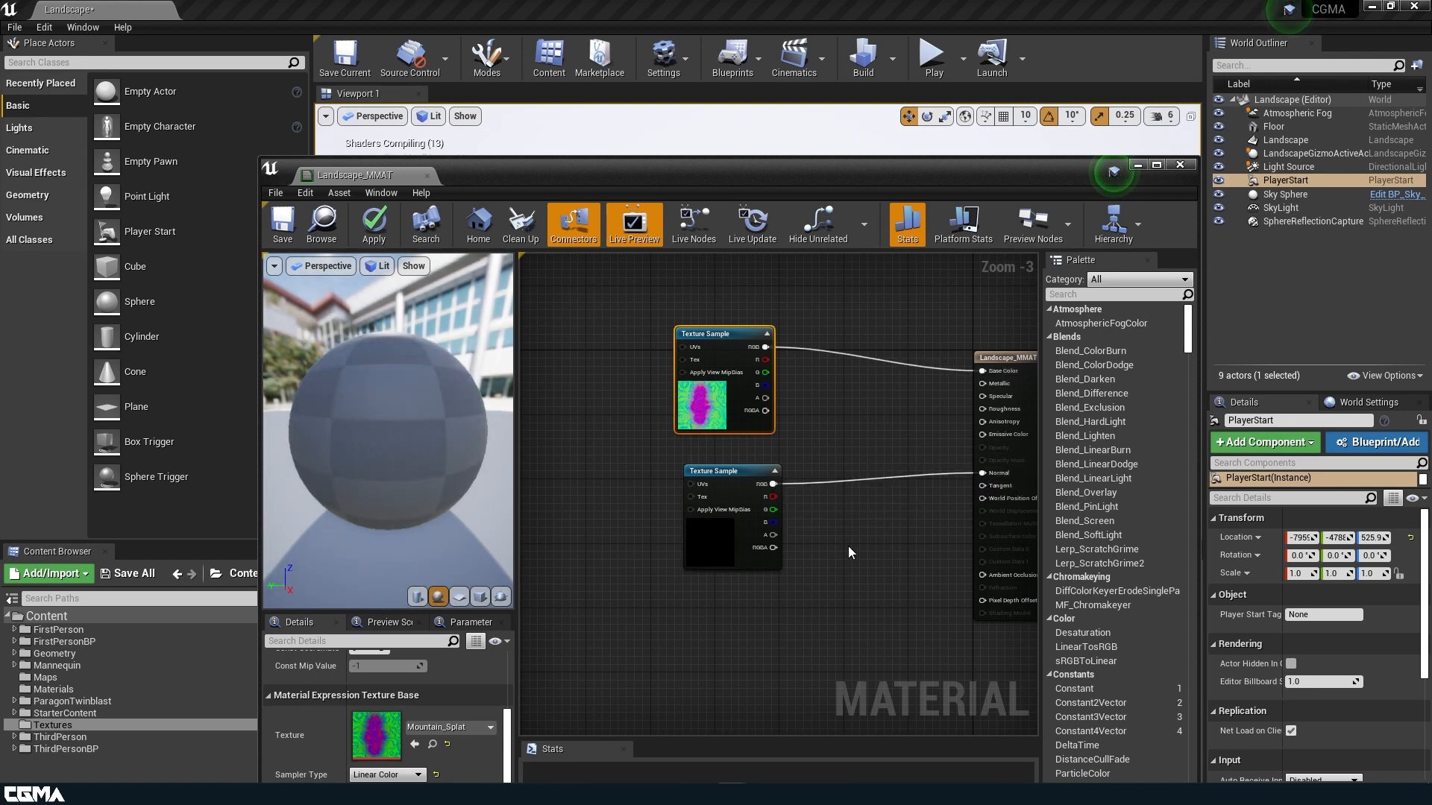
right_click_drag(844, 518, 919, 507)
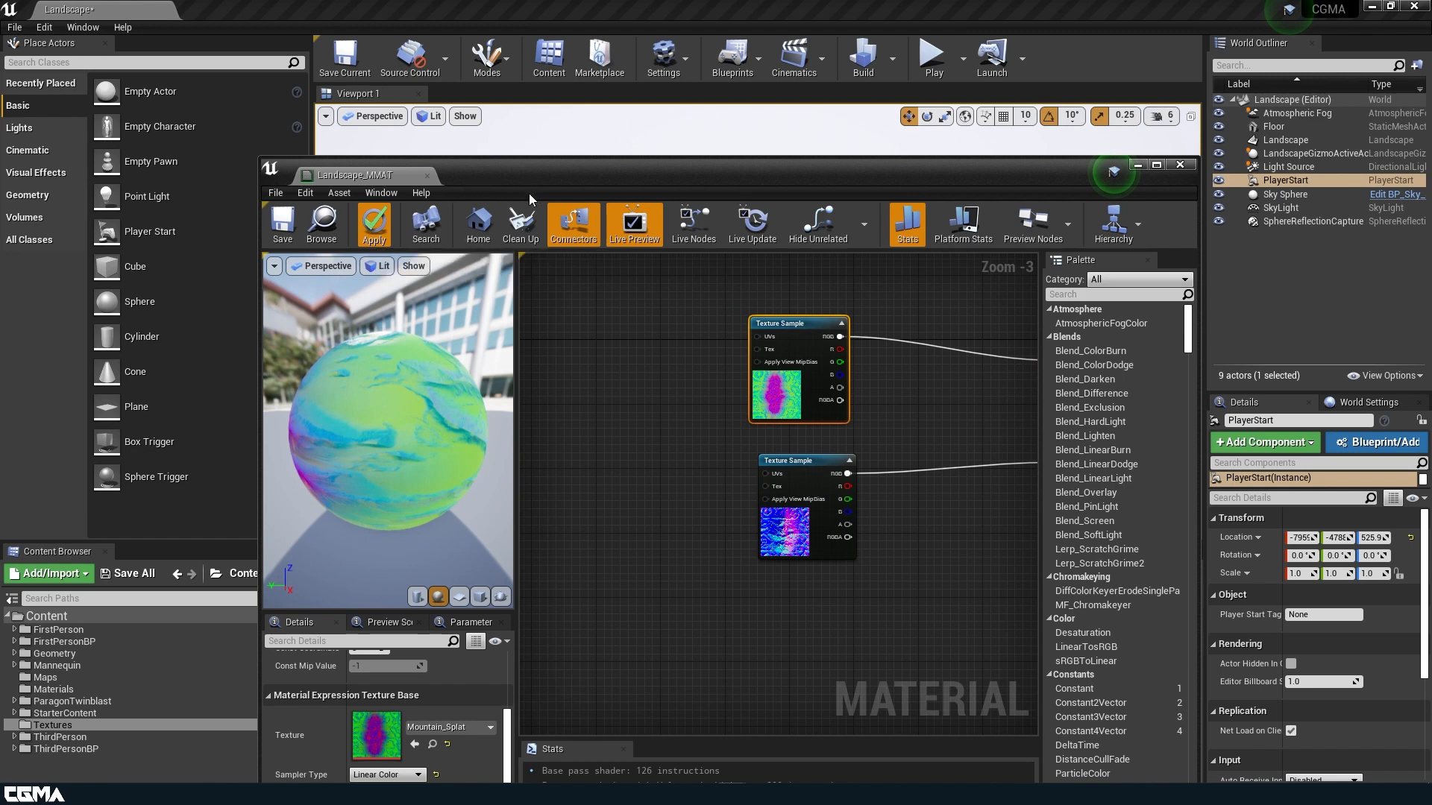
Select the Landscape actor in the level and look through the available choices for its Landscape Material.
left_click_drag(544, 163, 296, 306)
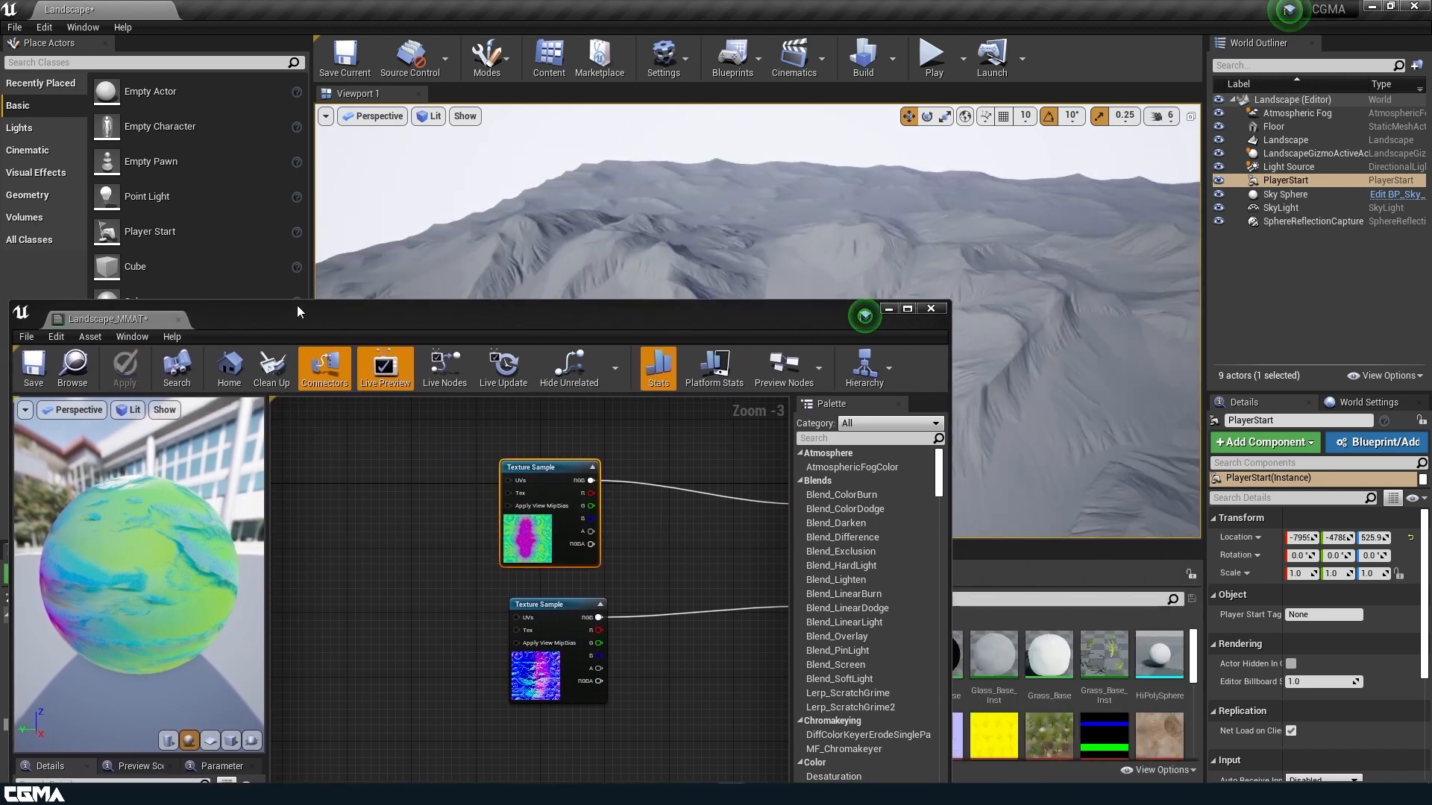
left_click(1299, 141)
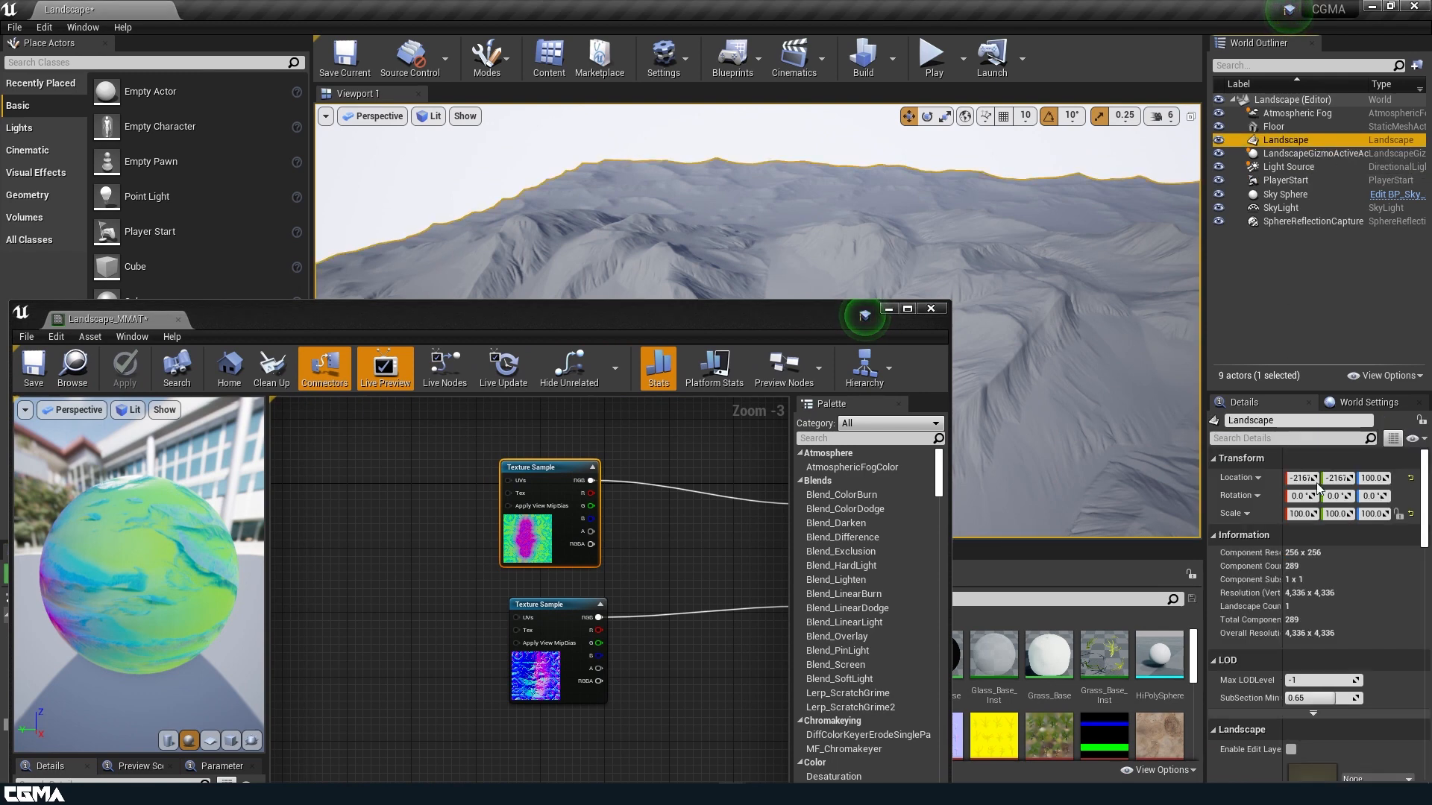
scroll(1342, 566, "down", 5)
left_click(1390, 665)
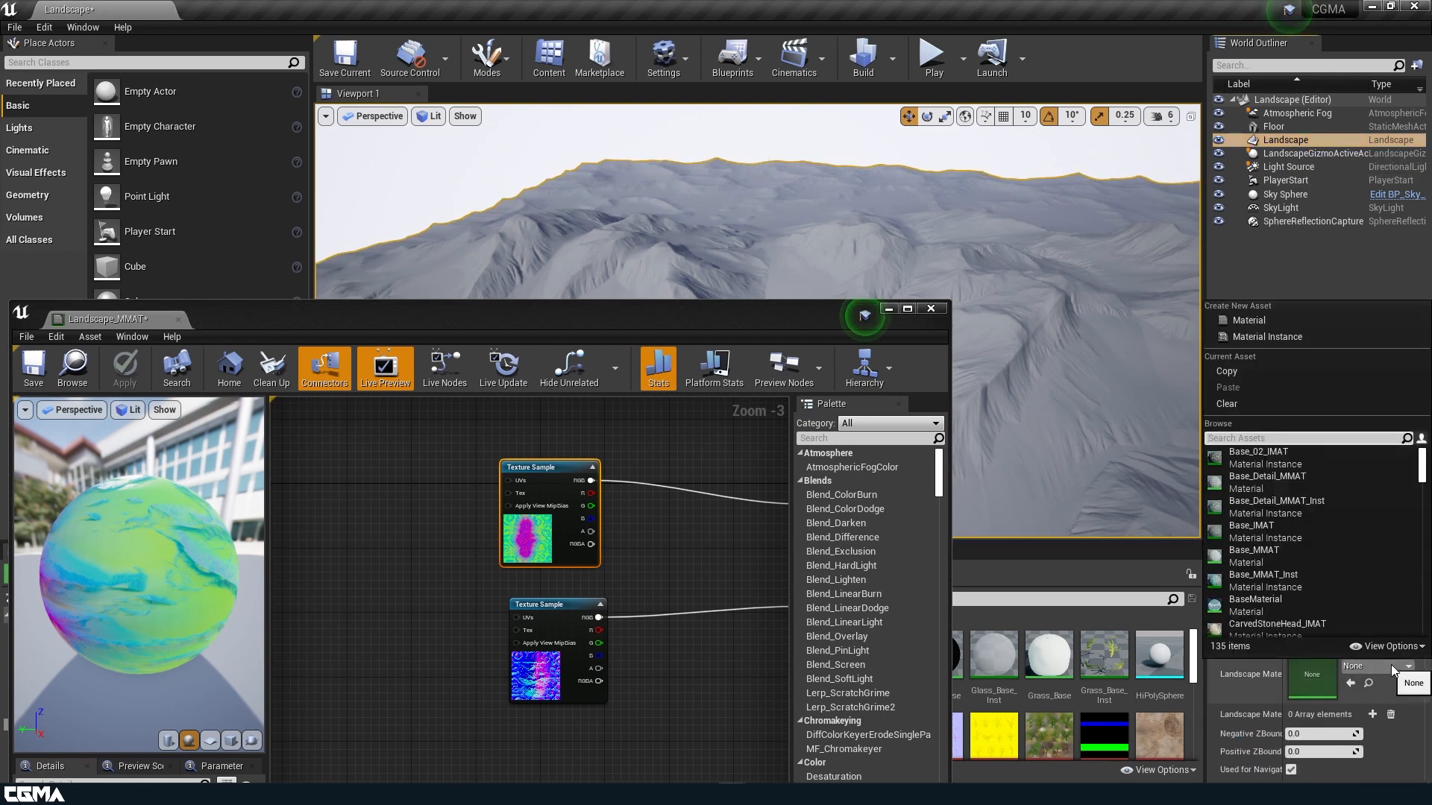
key("Escape")
Move the material editor out of the way, open the Materials folder and enlarge the asset browser.
left_click_drag(567, 323, 127, 531)
left_click_drag(311, 527, 1183, 601)
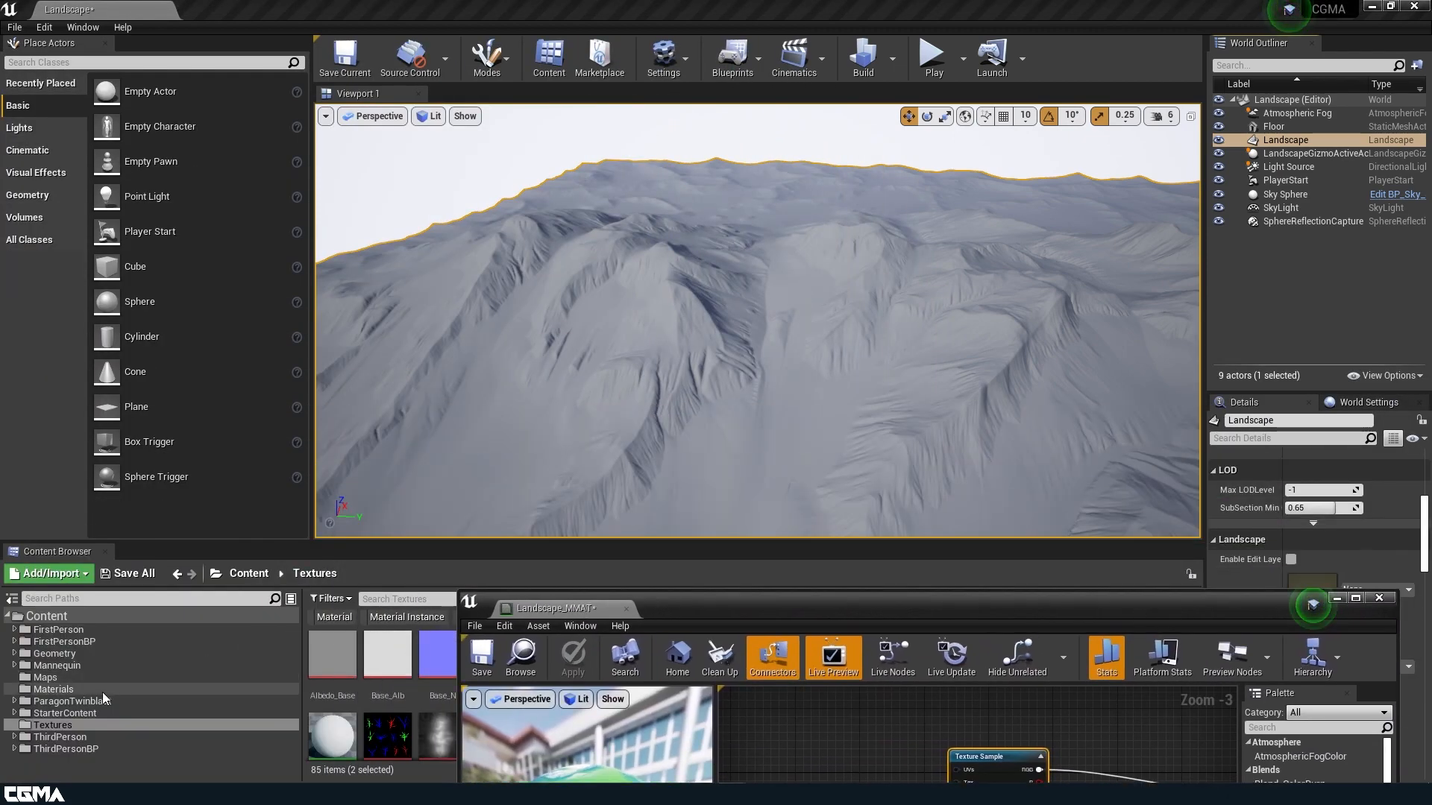
left_click(53, 689)
left_click_drag(447, 547, 455, 90)
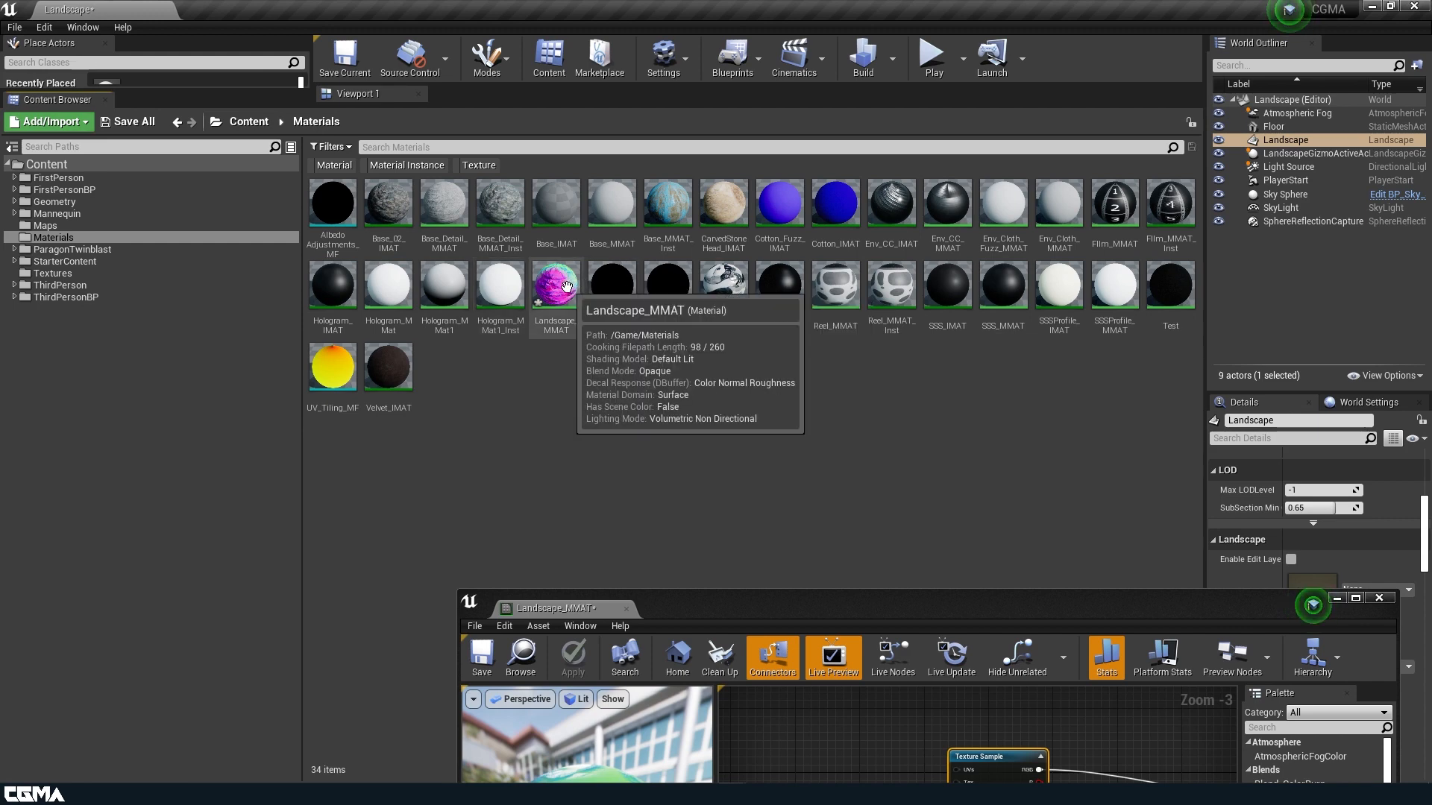
Create a material instance of Landscape_MMAT named Landscape_IMAT and save all modified content.
right_click(531, 291)
left_click(647, 305)
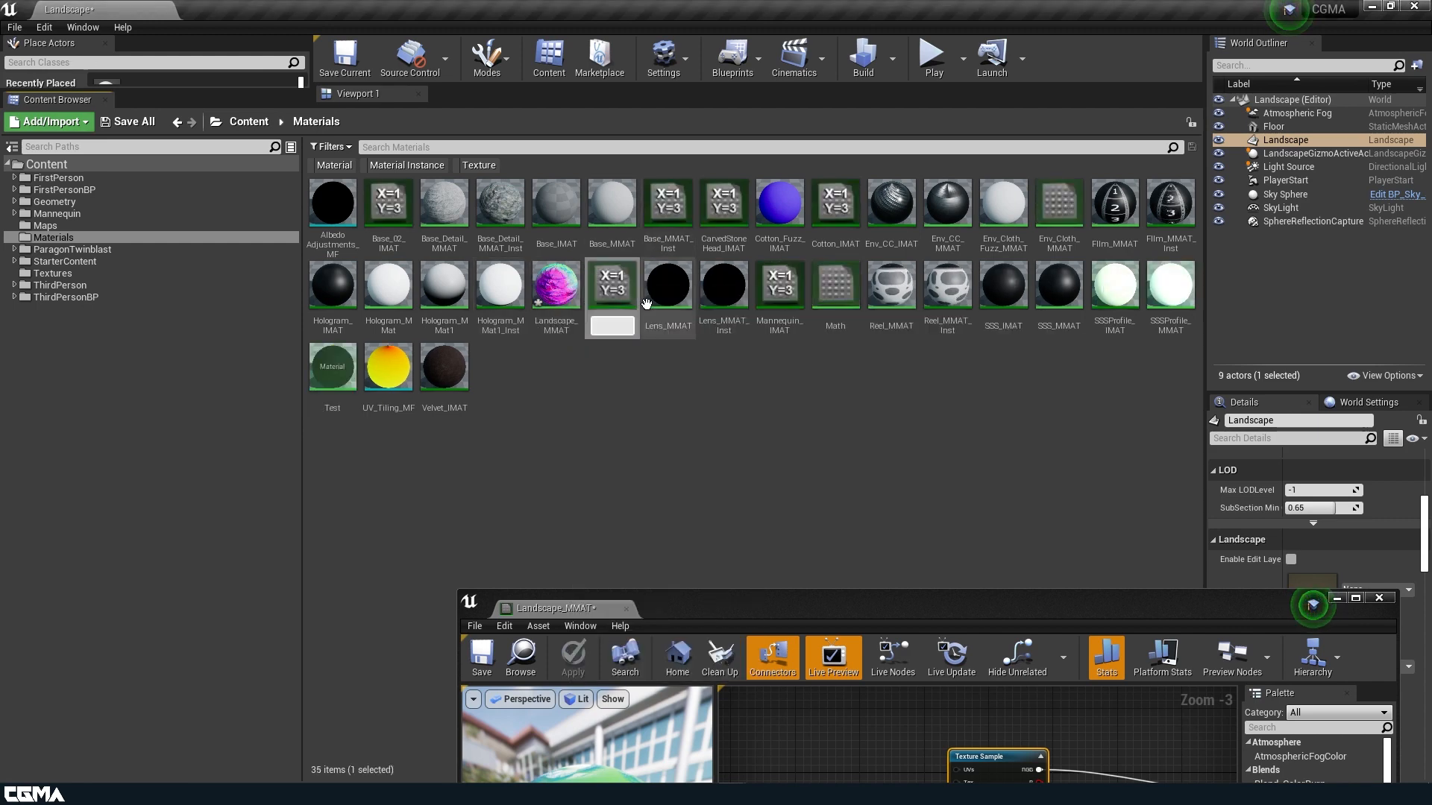
left_click(593, 326)
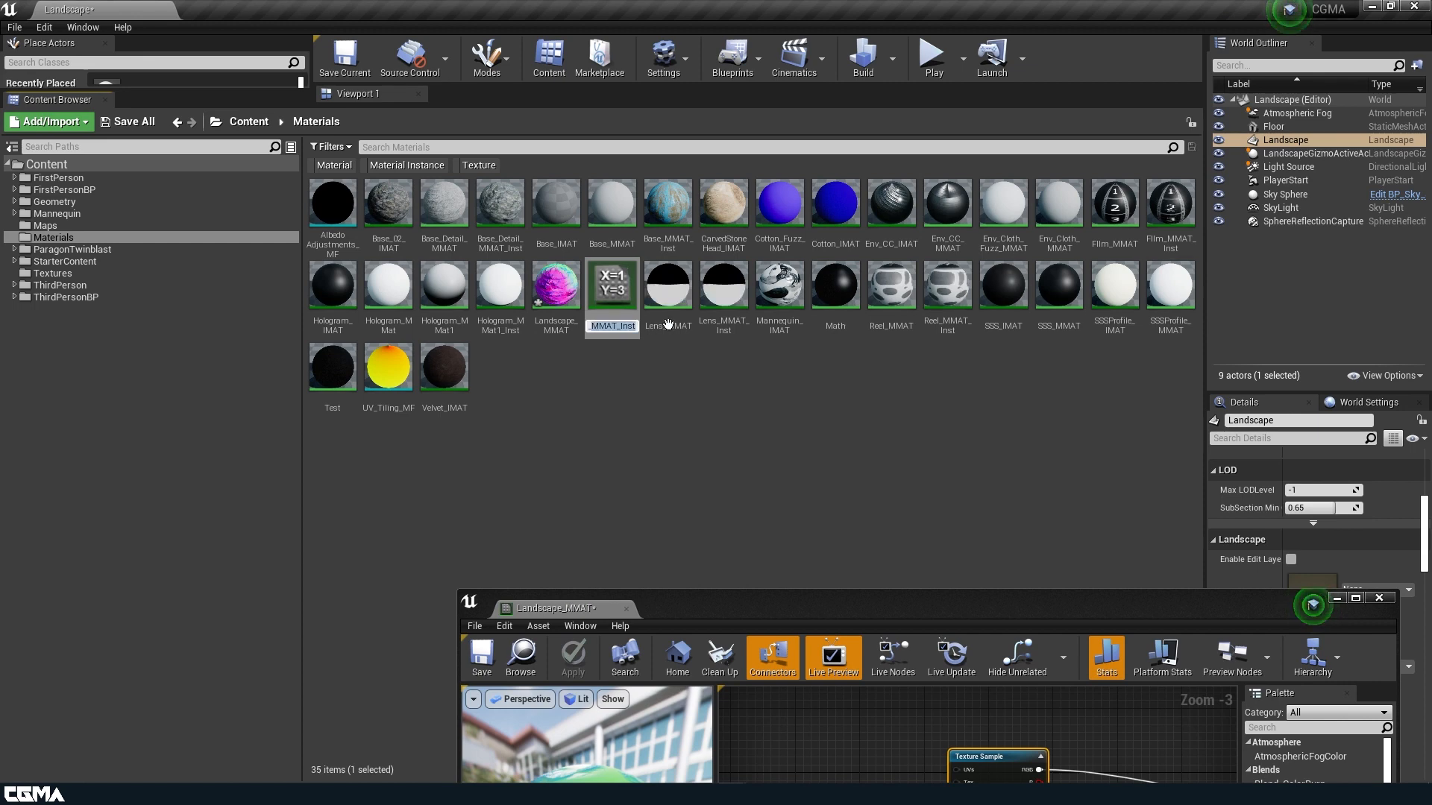
type("Landscape_IM")
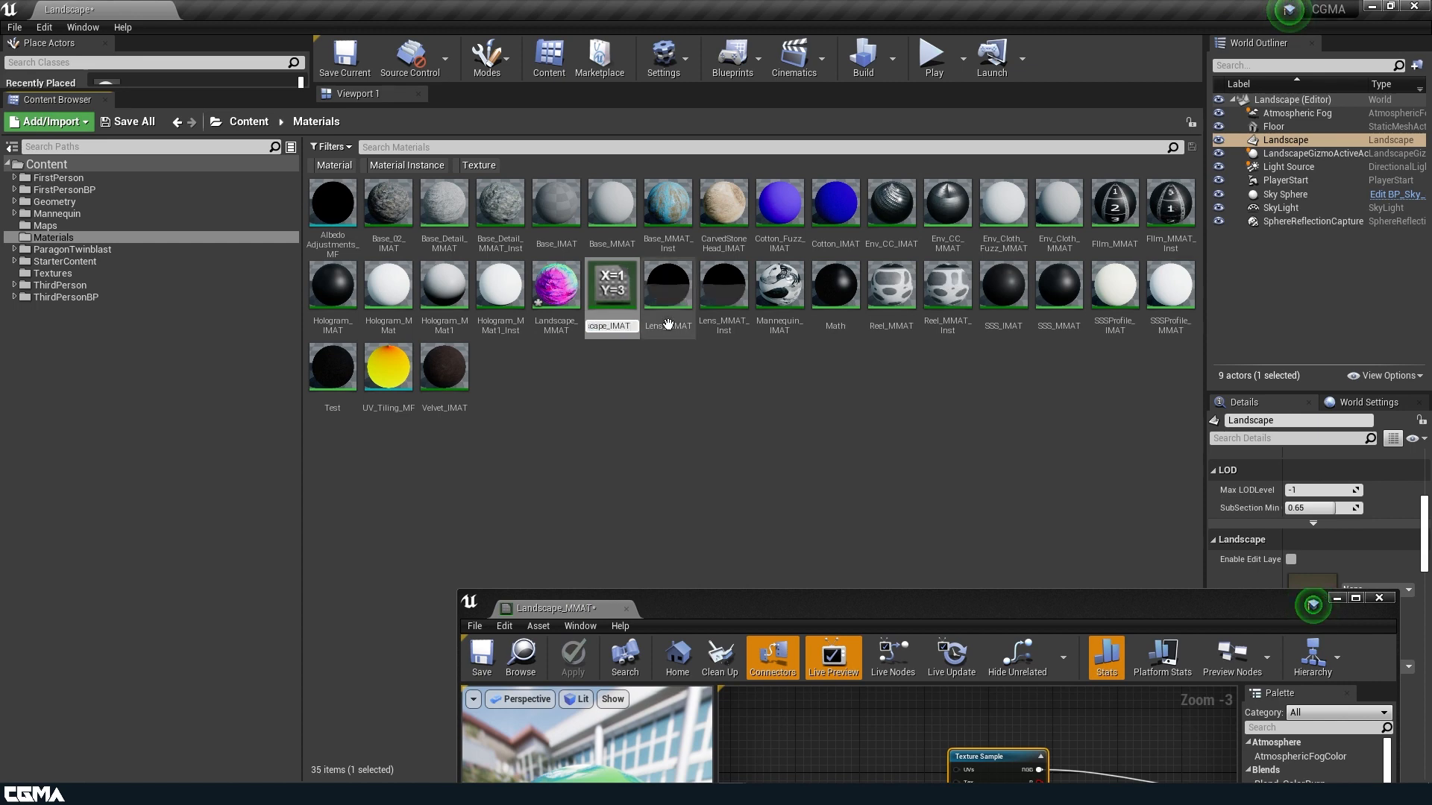
key("Return")
left_click(142, 122)
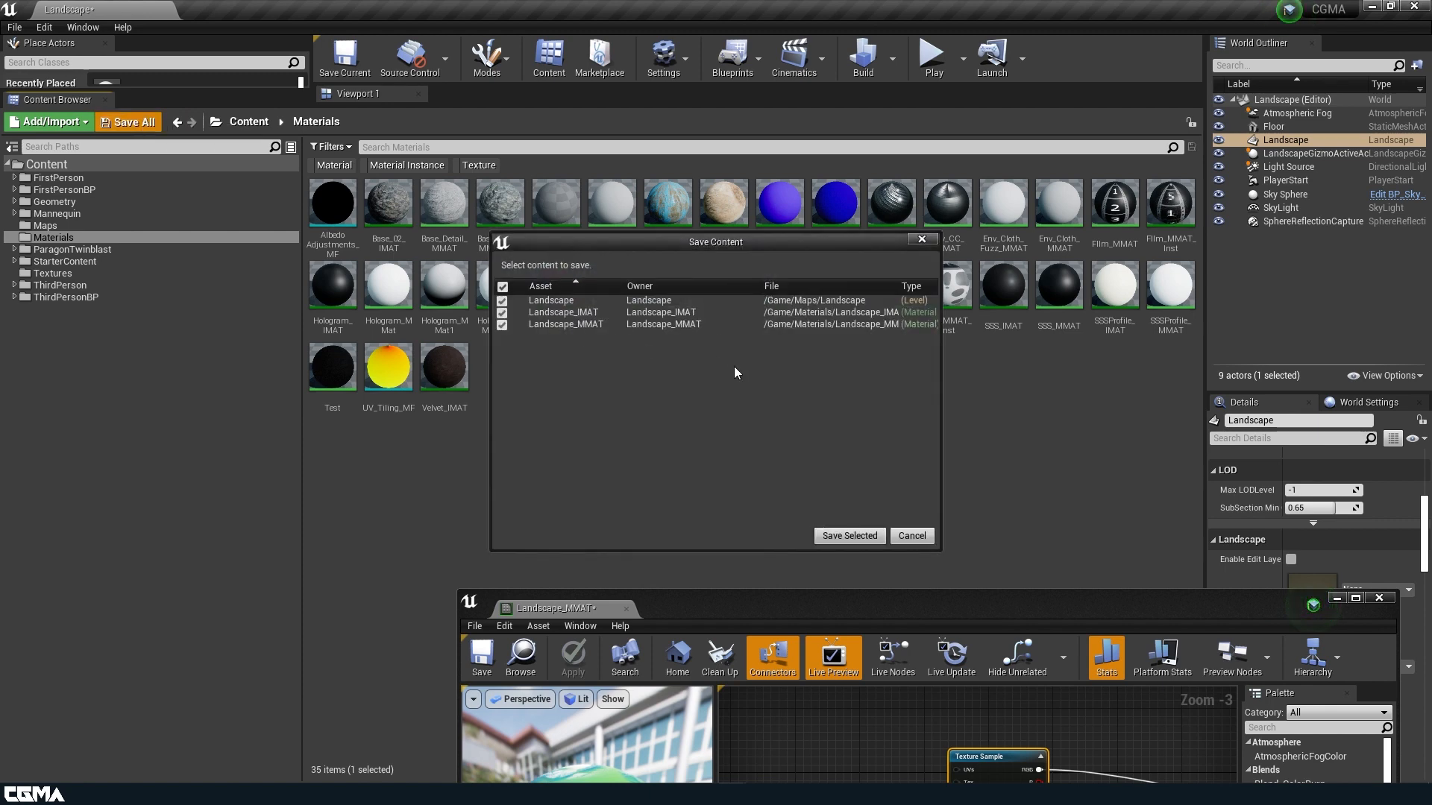
left_click(850, 535)
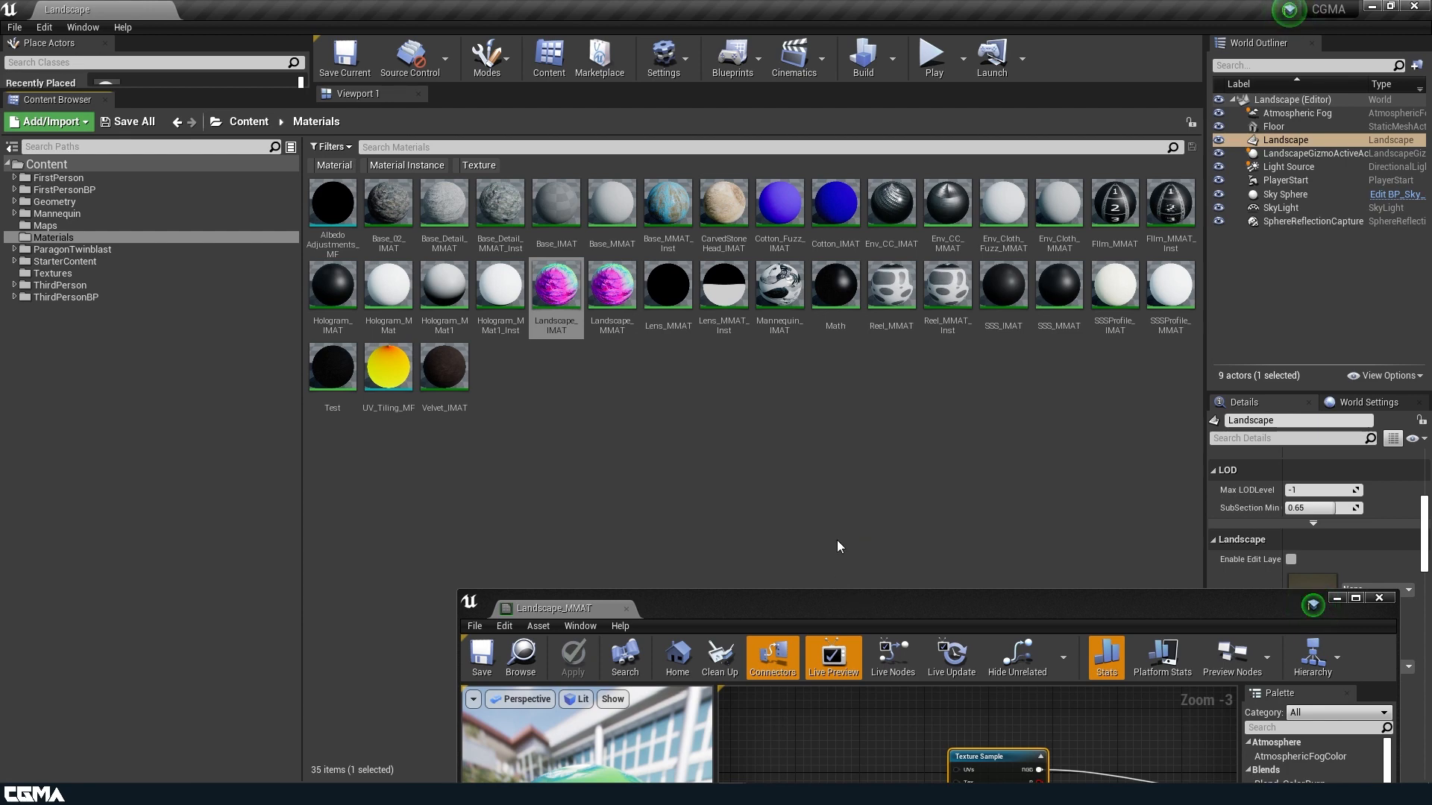
Assign Landscape_IMAT as the Landscape actor's Landscape Material.
left_click_drag(724, 611, 876, 107)
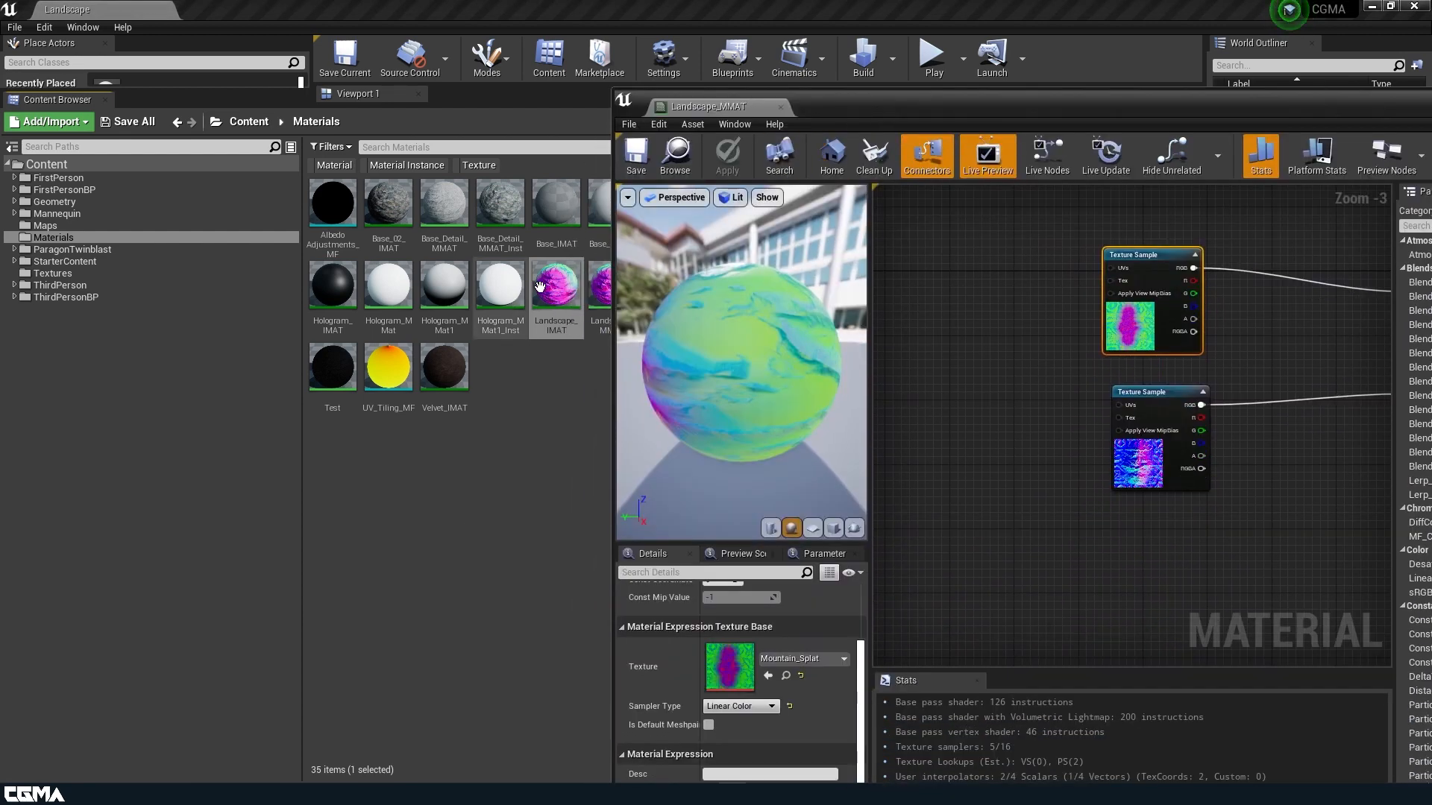
left_click_drag(900, 110, 50, 470)
left_click_drag(553, 286, 1312, 661)
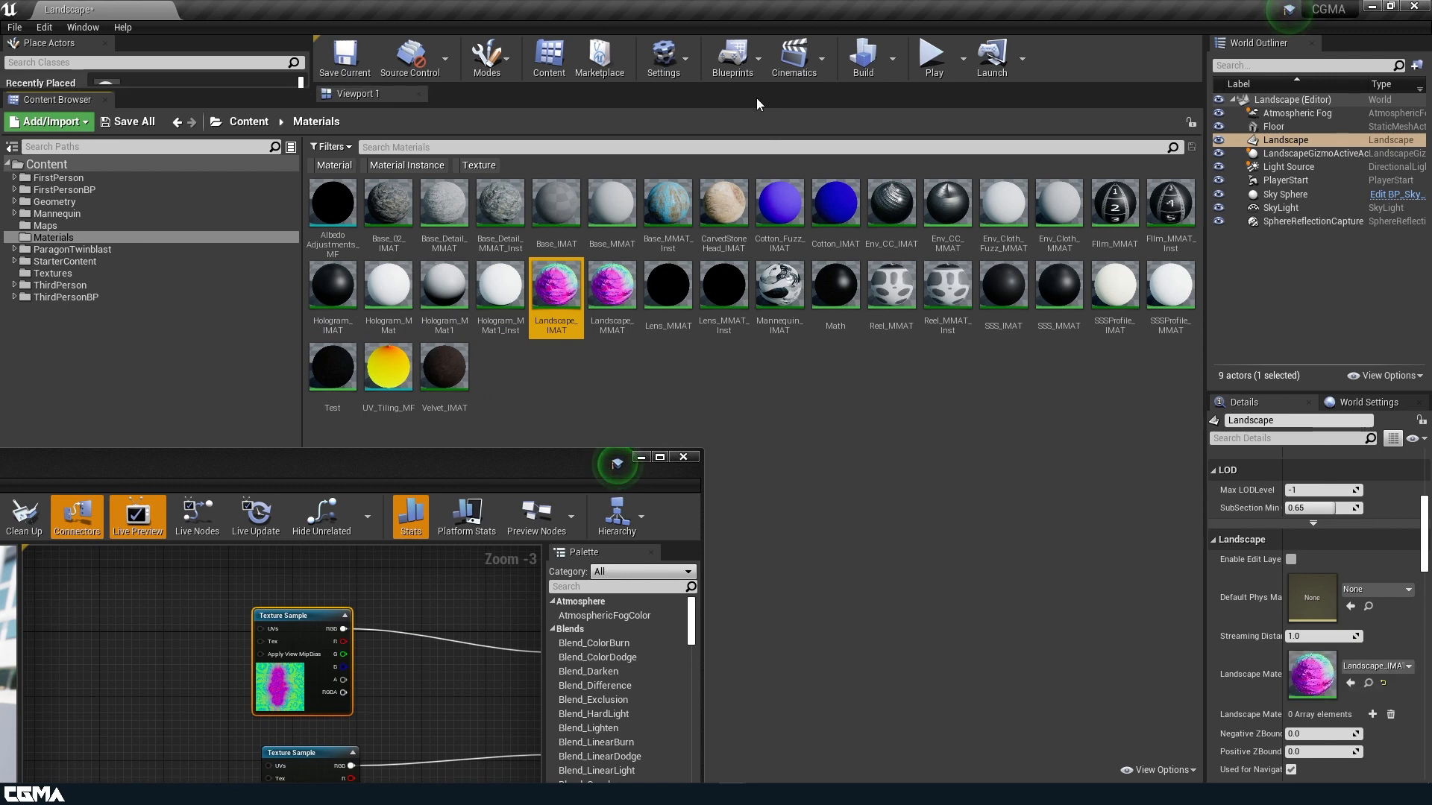
Shrink the asset browser to reveal the level viewport and inspect the texture tiling on the terrain up close.
left_click_drag(758, 95, 754, 207)
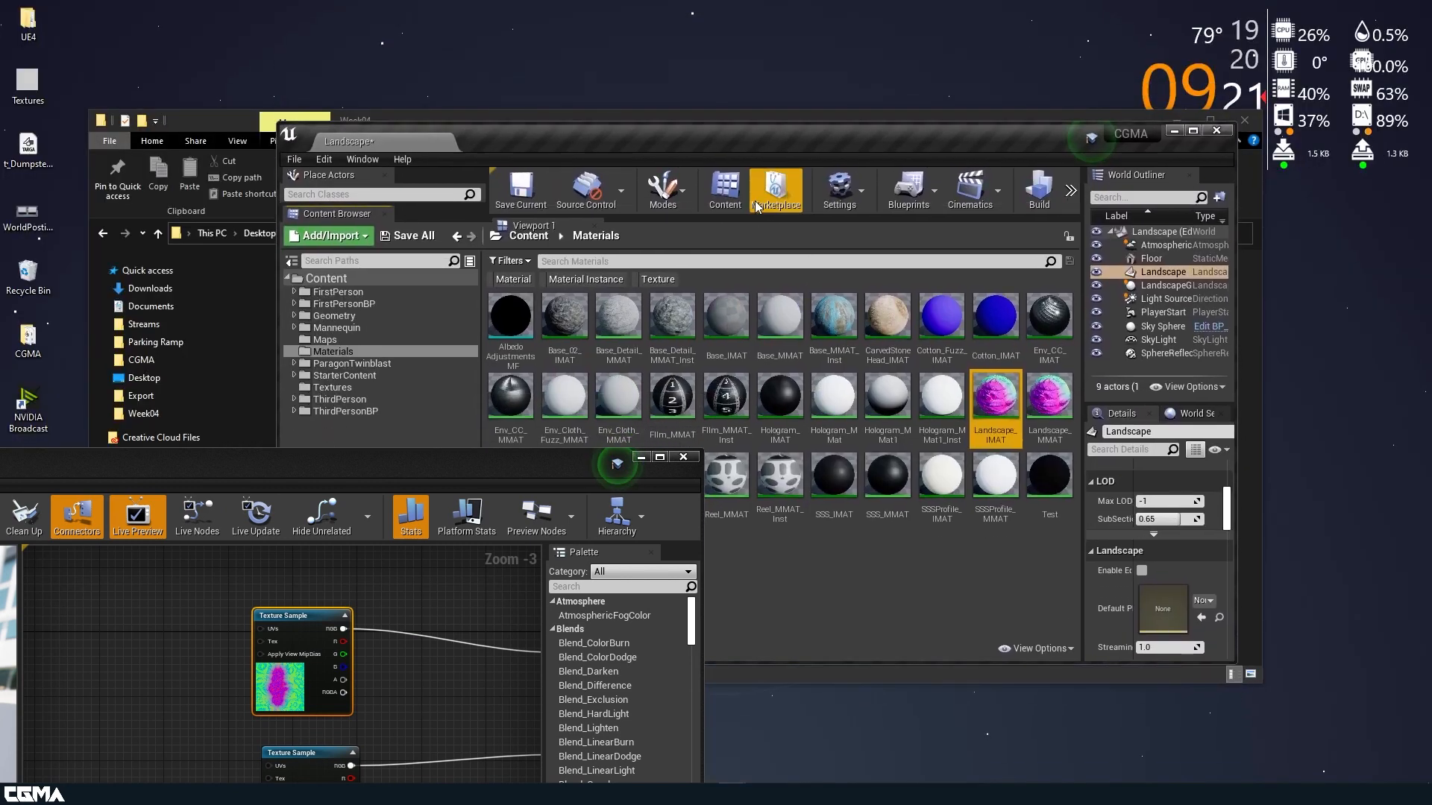
double_click(735, 127)
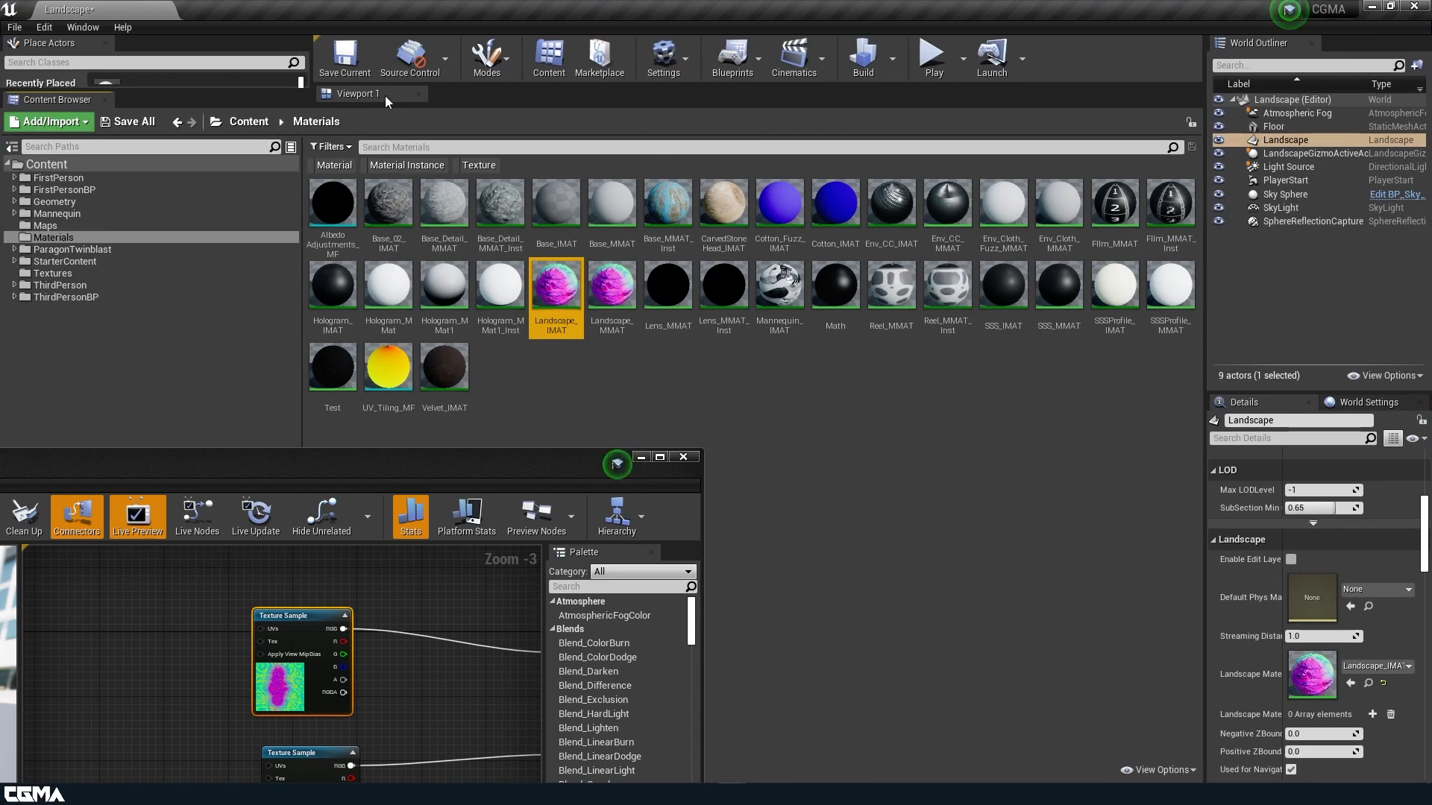
left_click_drag(211, 88, 216, 539)
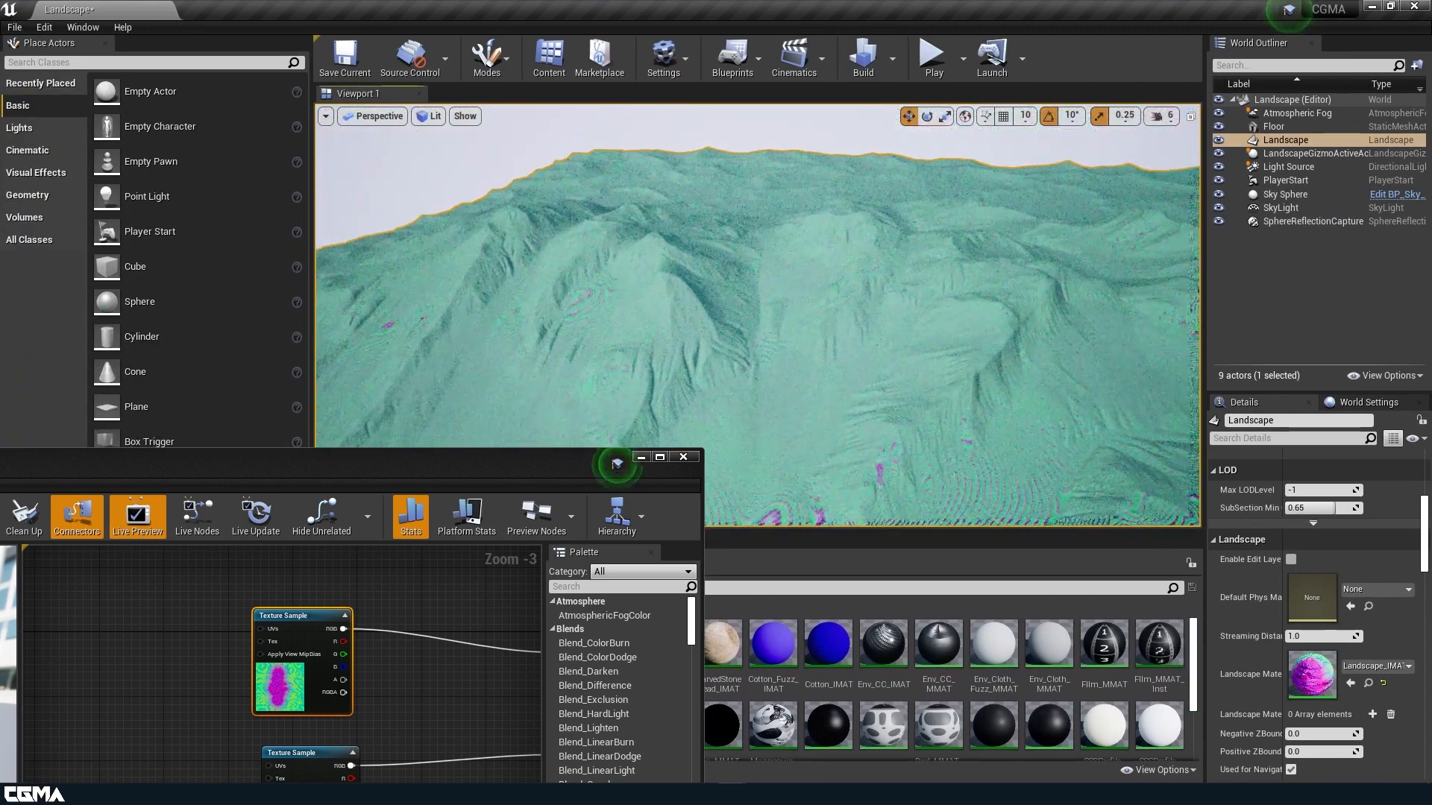
right_click_drag(758, 315, 804, 426)
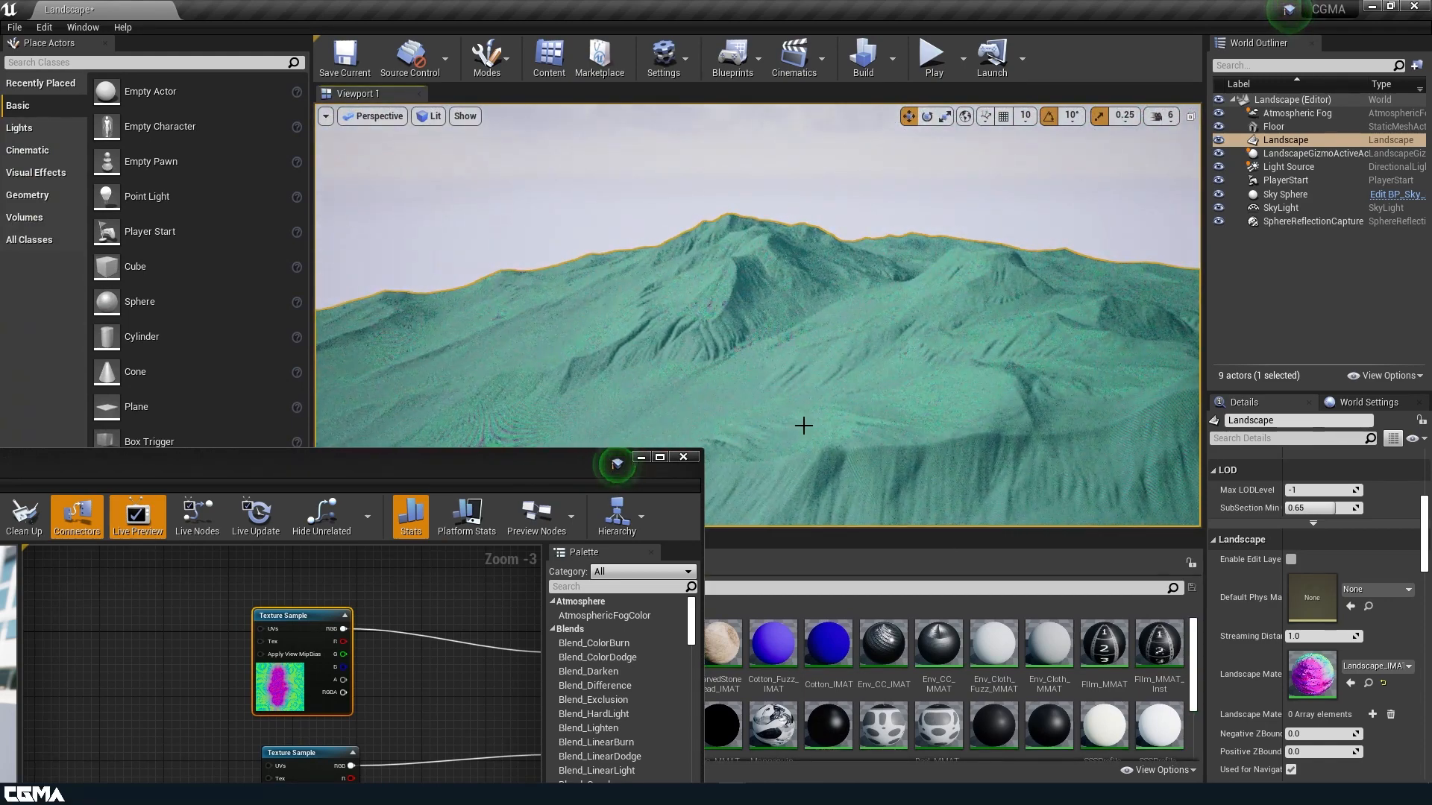
right_click_drag(927, 397, 920, 490)
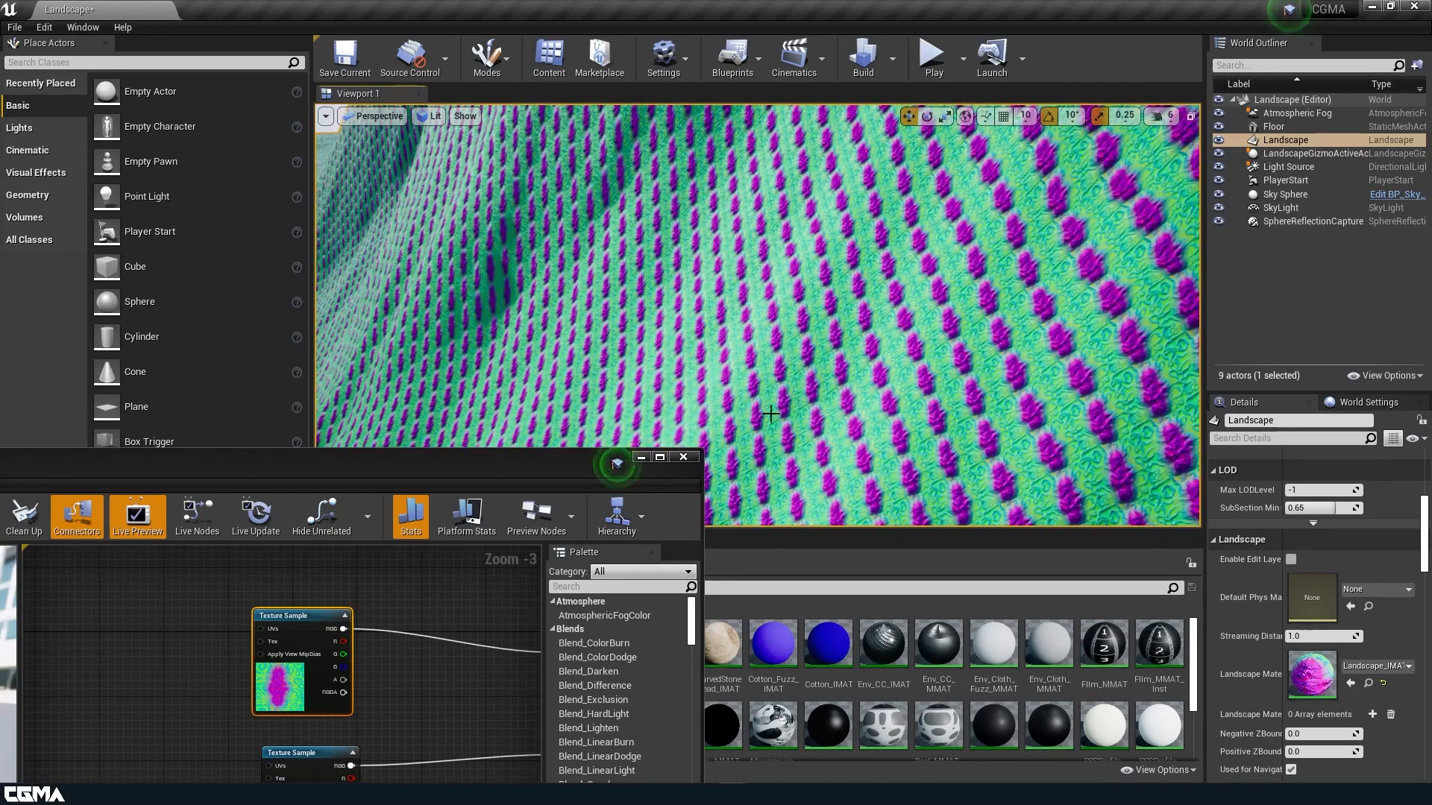
Add a LandscapeLayerCoords node to the Landscape_MMAT graph beside the texture samples.
left_click_drag(524, 467, 982, 156)
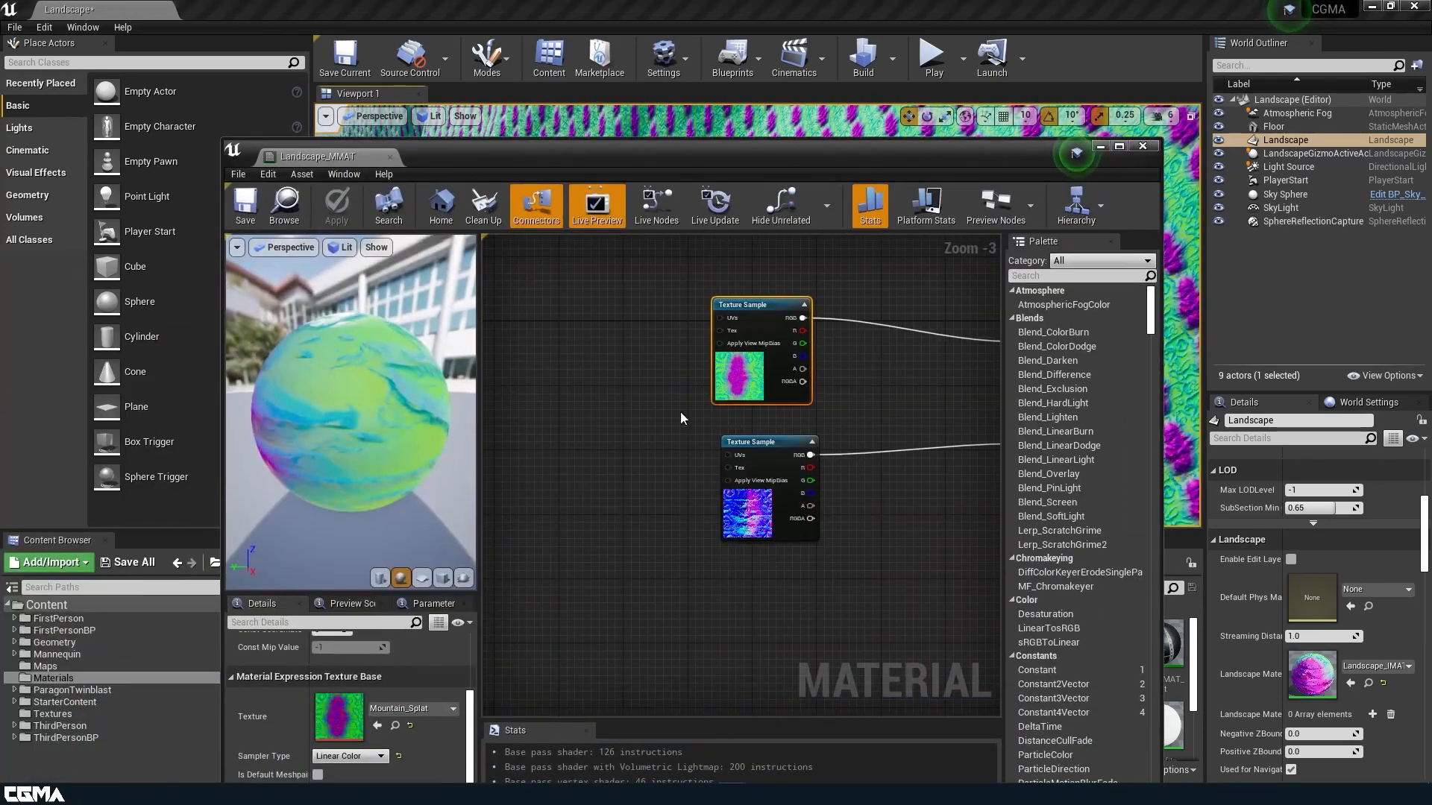
right_click_drag(574, 432, 627, 418)
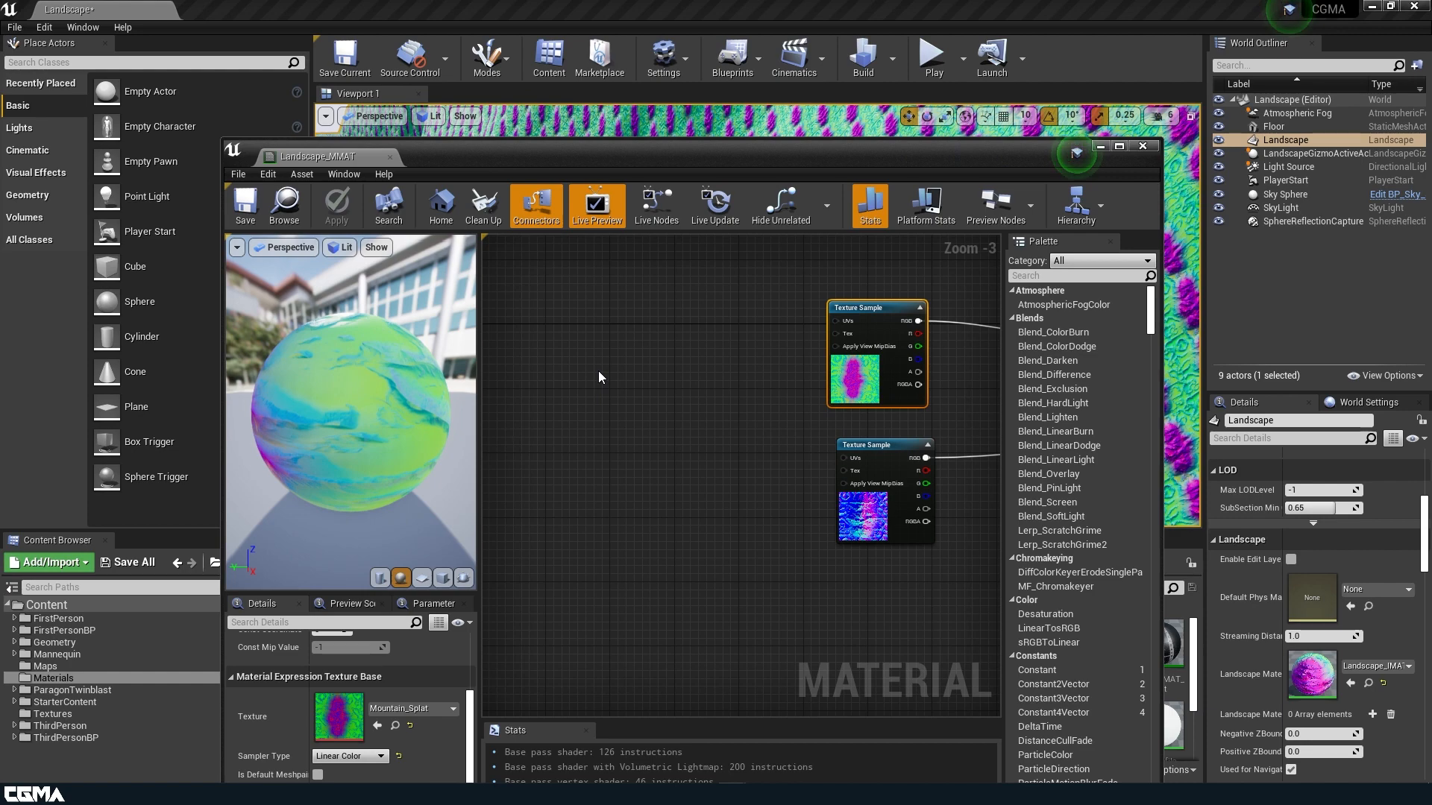
left_click_drag(608, 230, 811, 375)
right_click_drag(818, 295, 298, 205)
right_click(812, 548)
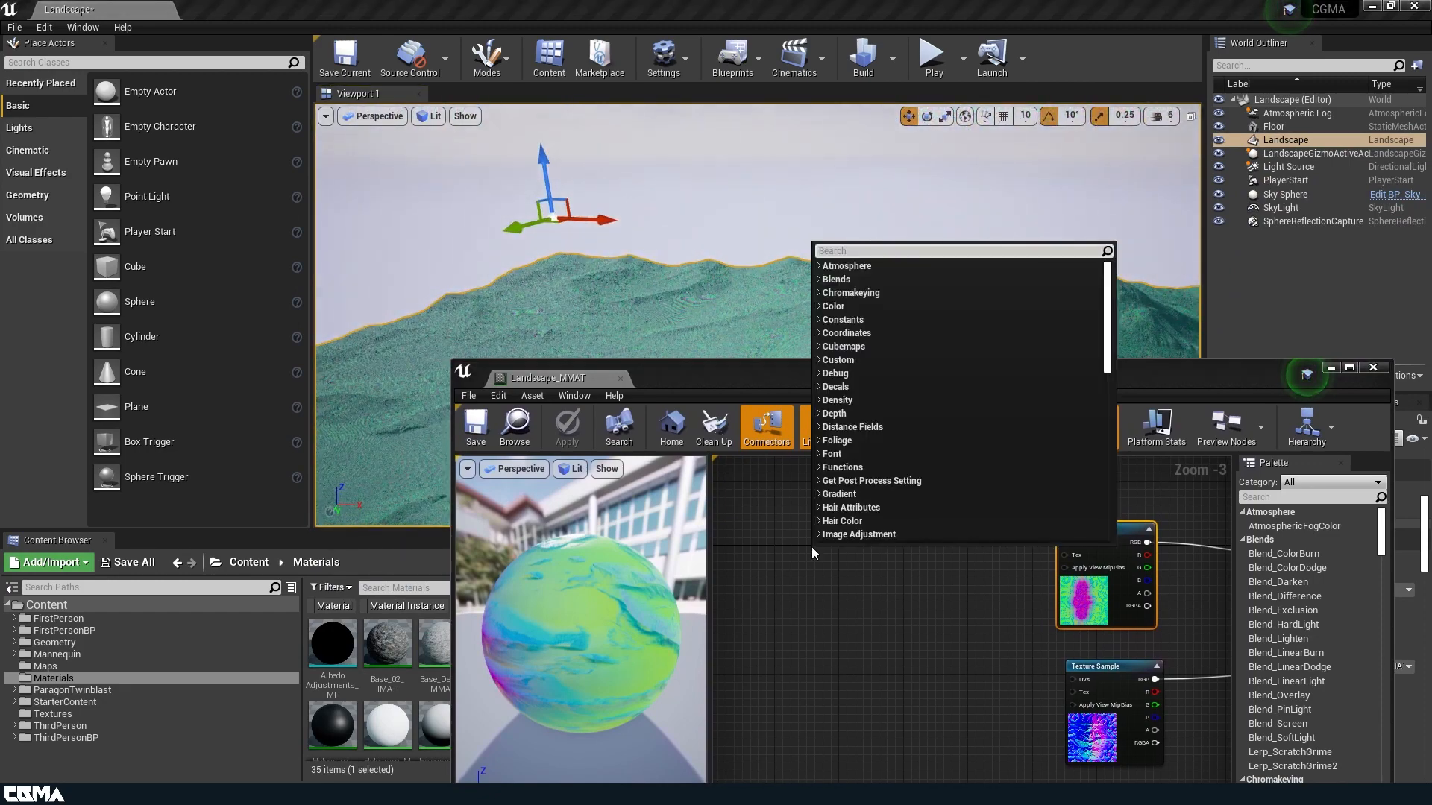
type("la")
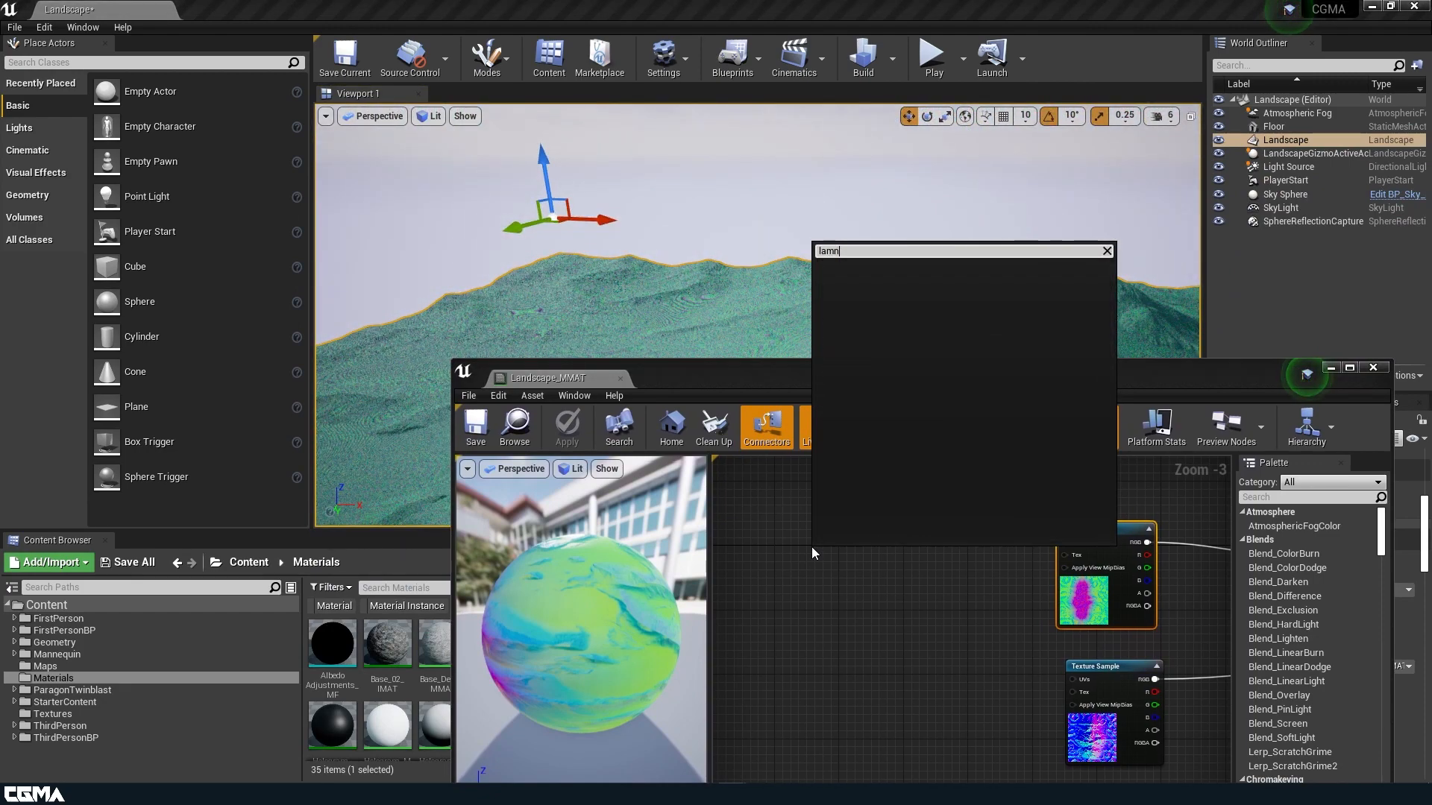
type("ndsca")
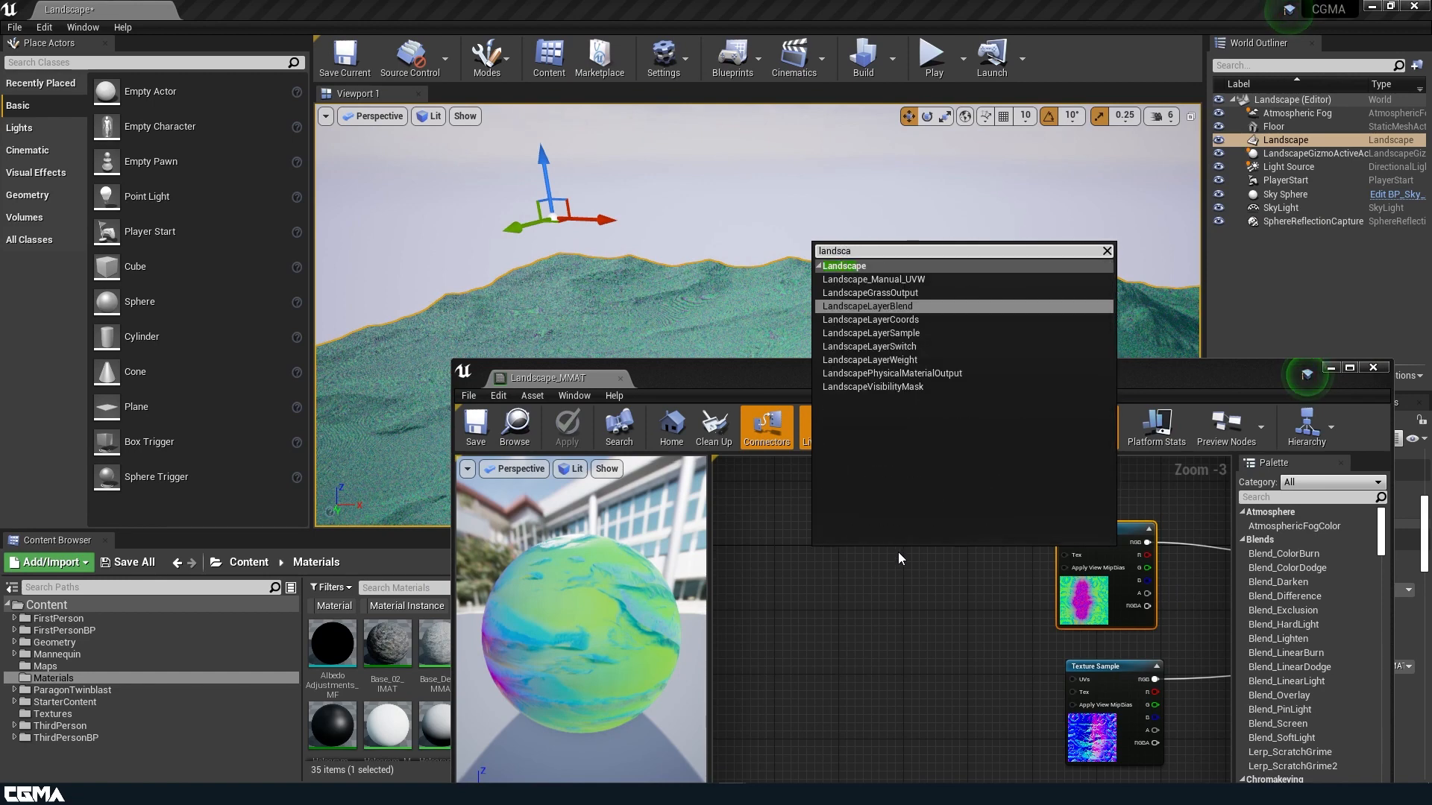
left_click(897, 321)
Connect the LandscapeCoords node to the UVs of the Mountain_Splat and Mountain_N samples and apply the material.
left_click_drag(831, 586, 1065, 543)
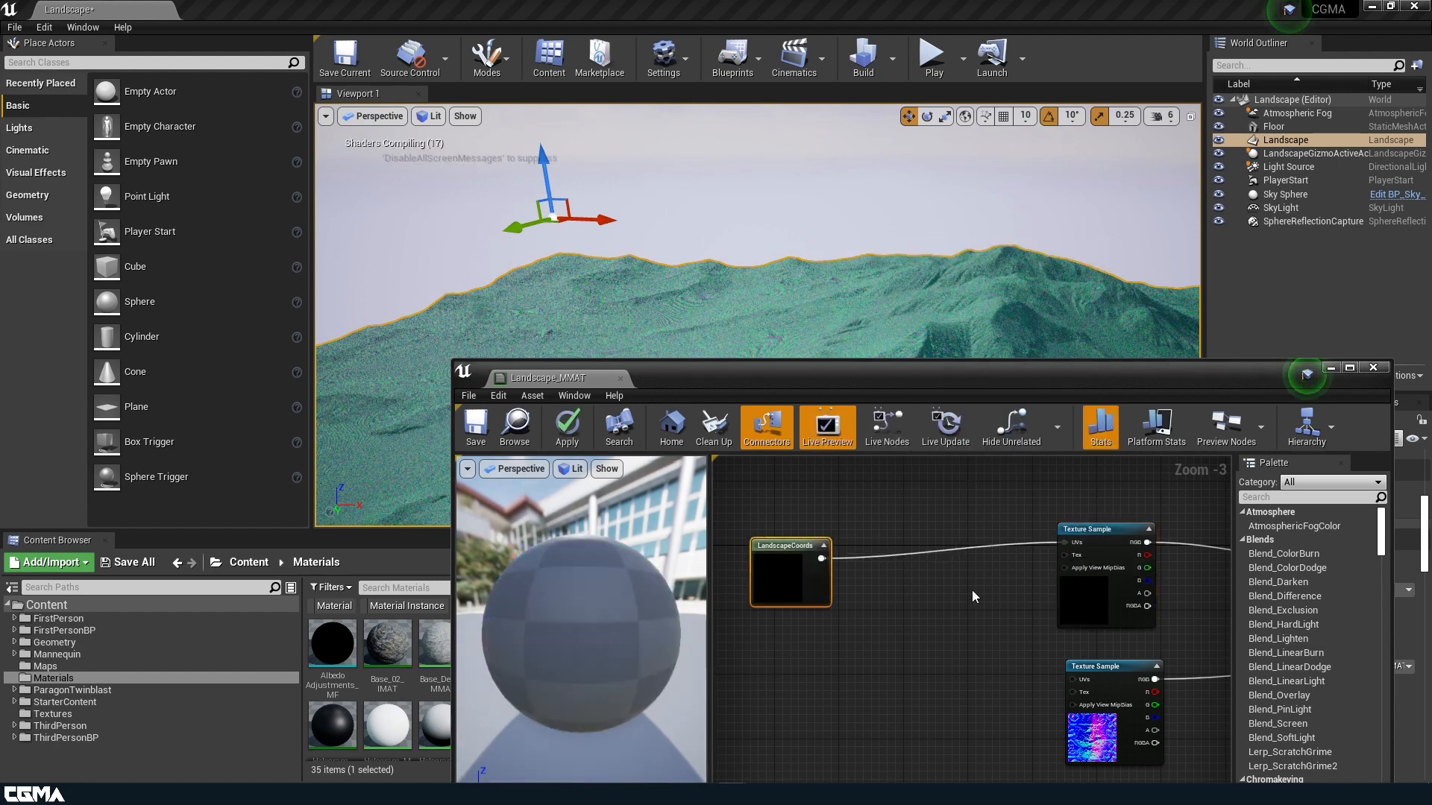
right_click_drag(973, 597, 932, 546)
left_click_drag(781, 508, 1036, 629)
left_click(566, 426)
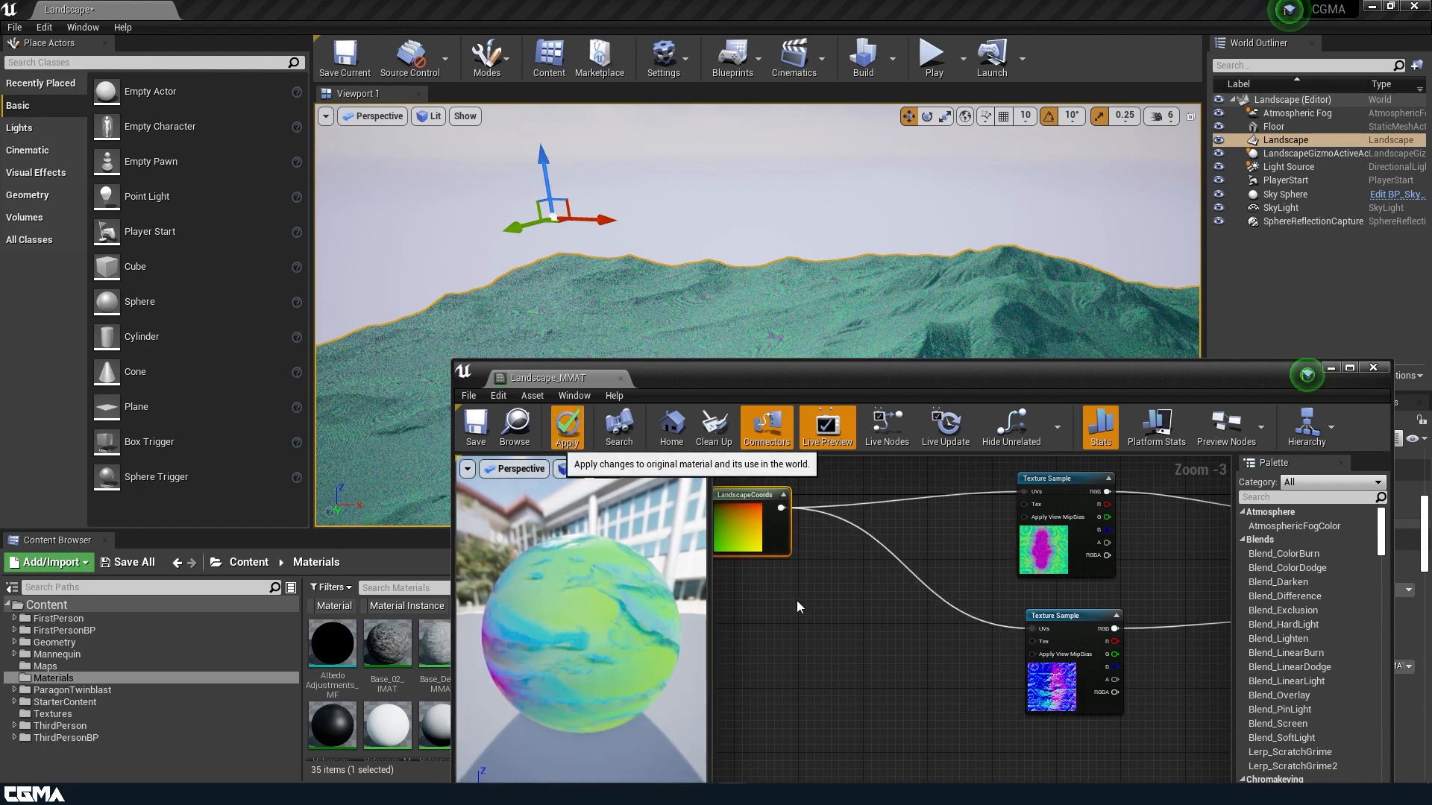
Set the LandscapeCoords node's Mapping Scale to 1.
left_click_drag(925, 383, 1001, 118)
right_click_drag(877, 377, 1002, 410)
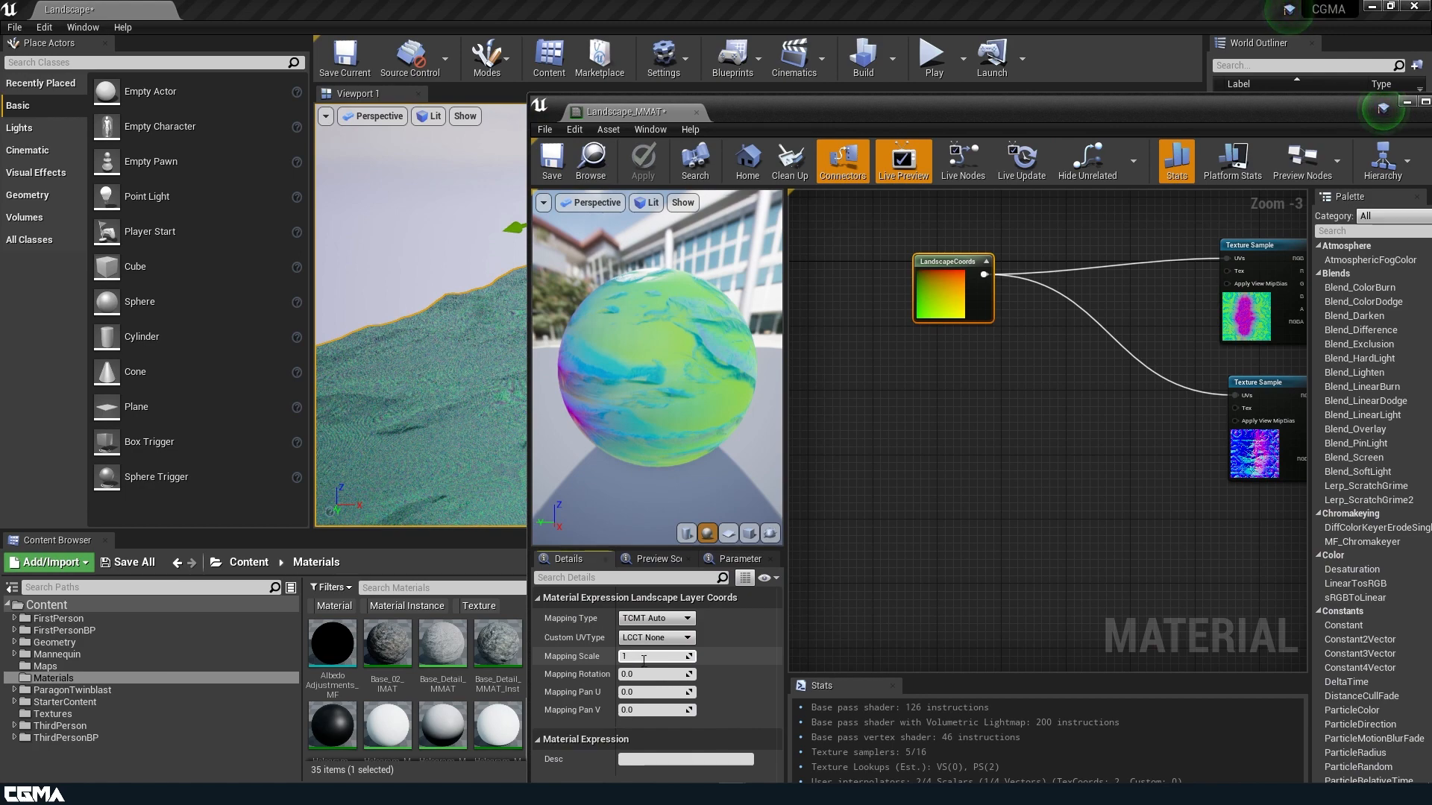
key("Return")
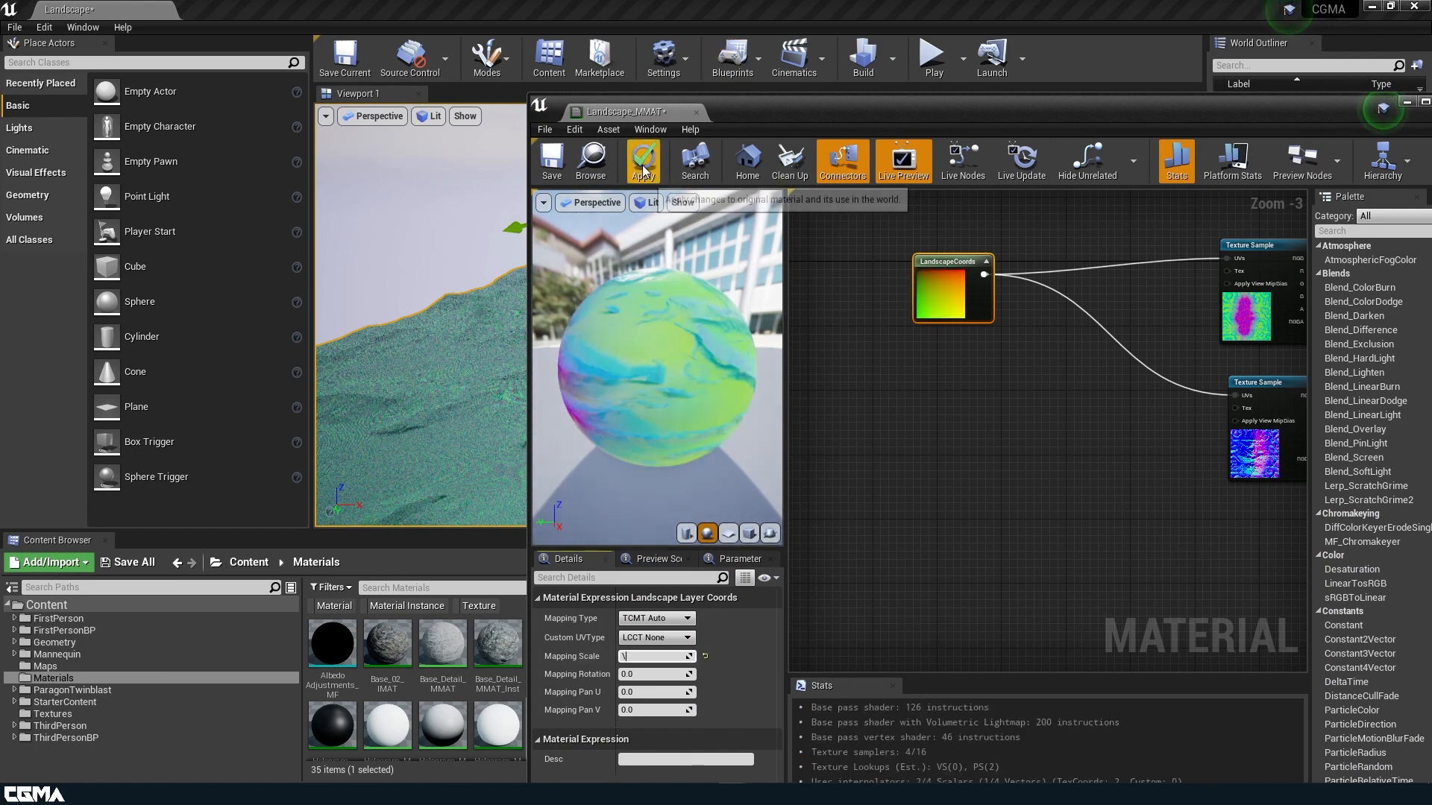
Apply the updated material and uncover the level viewport to check the texture tiling on the terrain.
left_click(643, 170)
left_click_drag(742, 110, 683, 625)
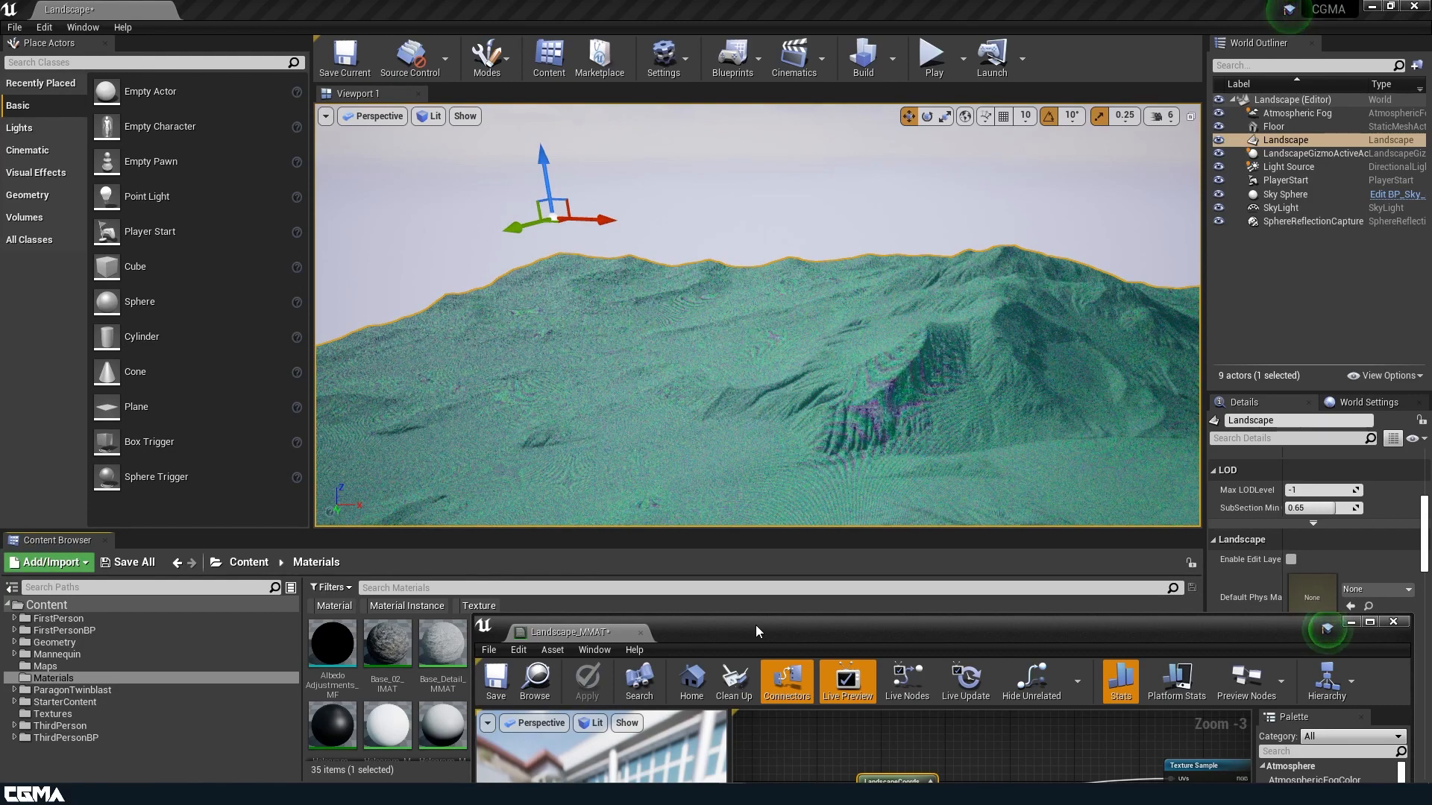
Set the LandscapeCoords node's Mapping Scale to 4336, apply and save the material, and check the result across the terrain.
left_click_drag(755, 625, 696, 73)
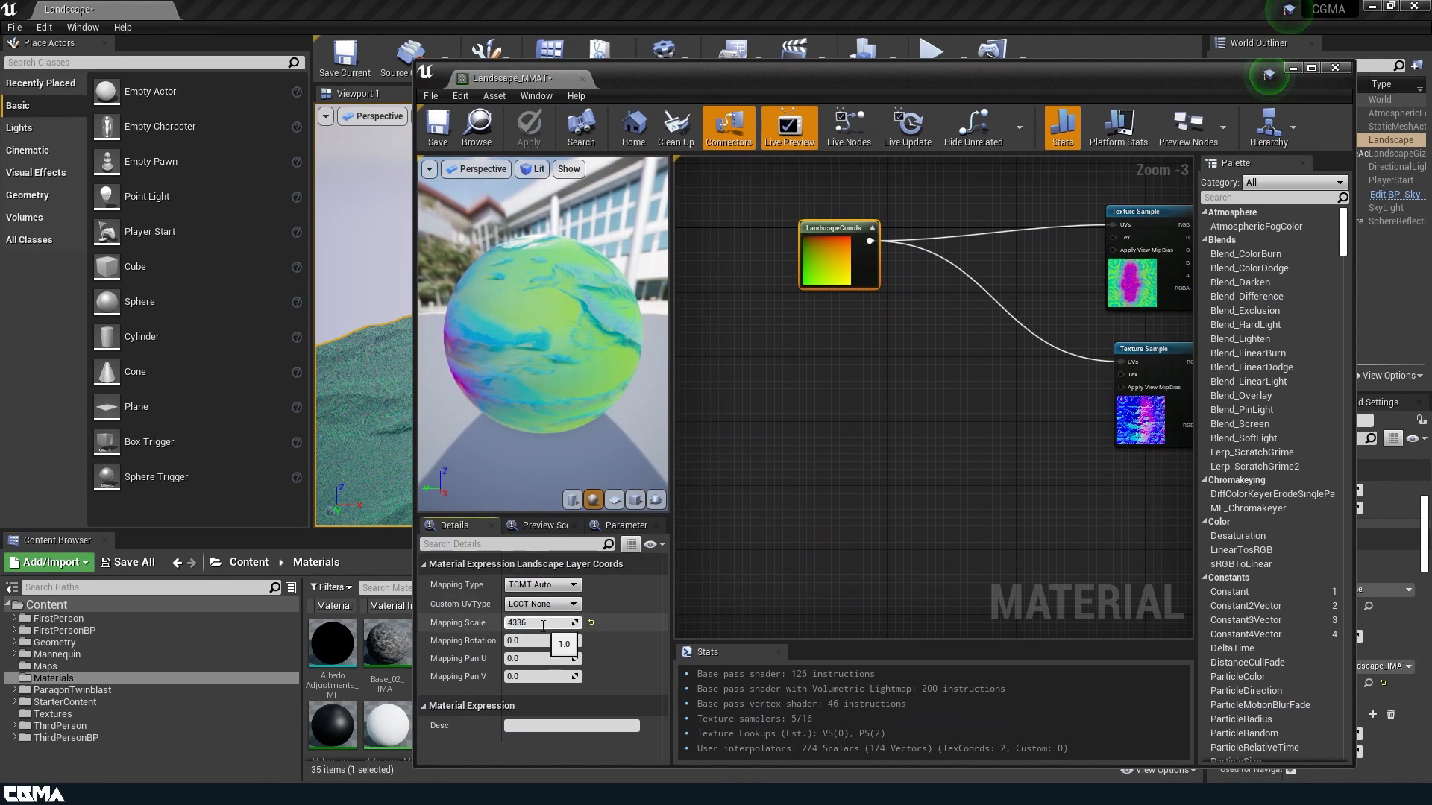
key("Return")
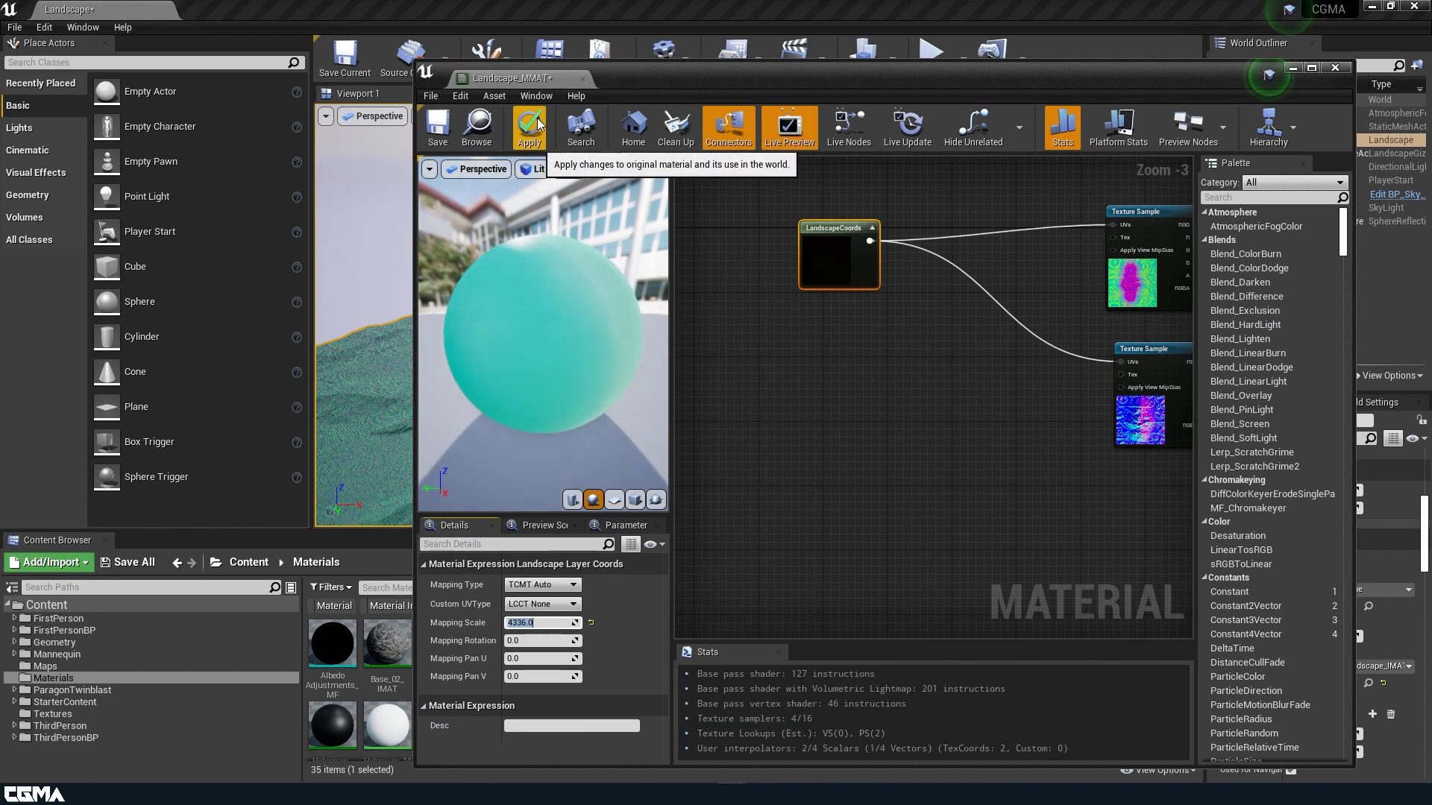
left_click(538, 125)
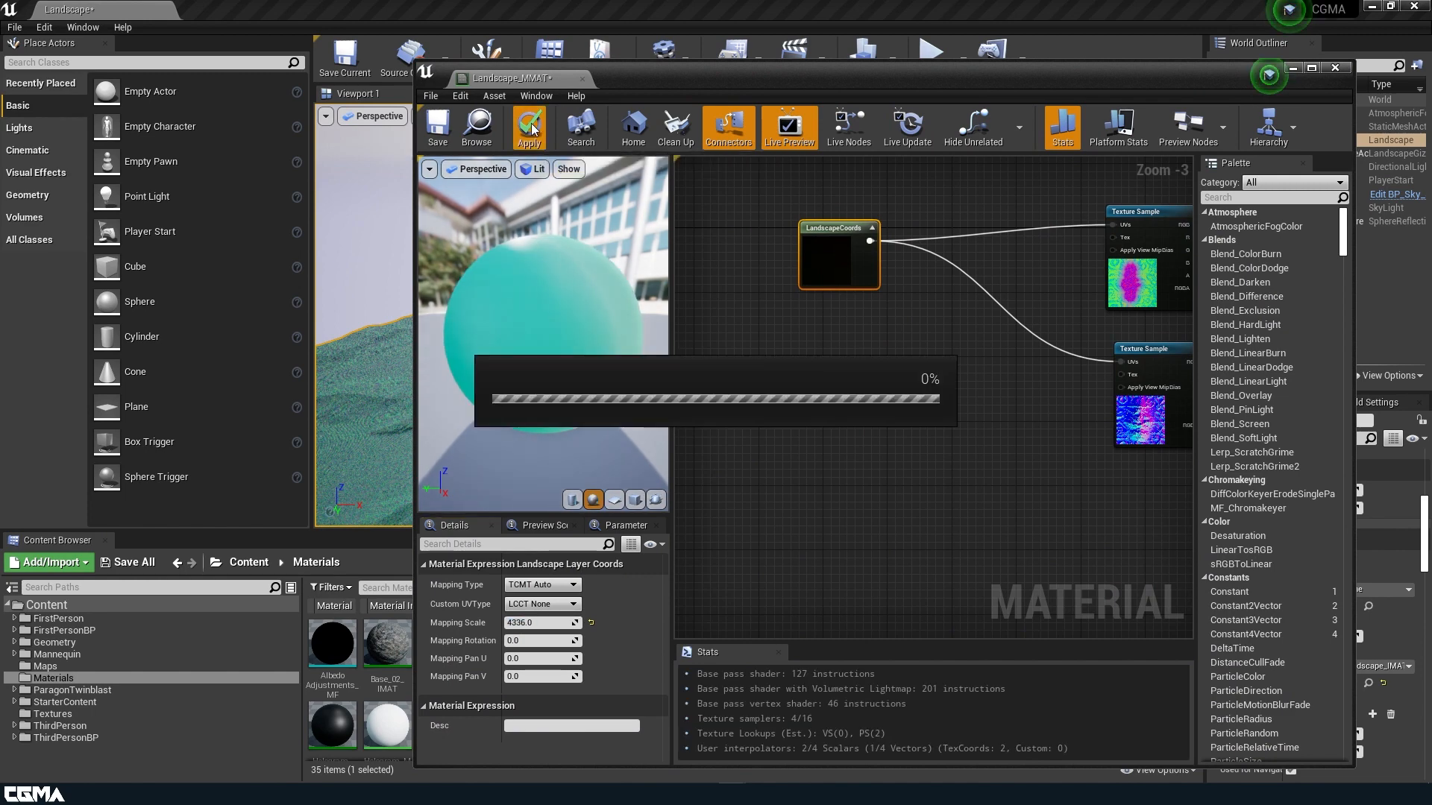
left_click(445, 141)
left_click_drag(679, 75, 609, 628)
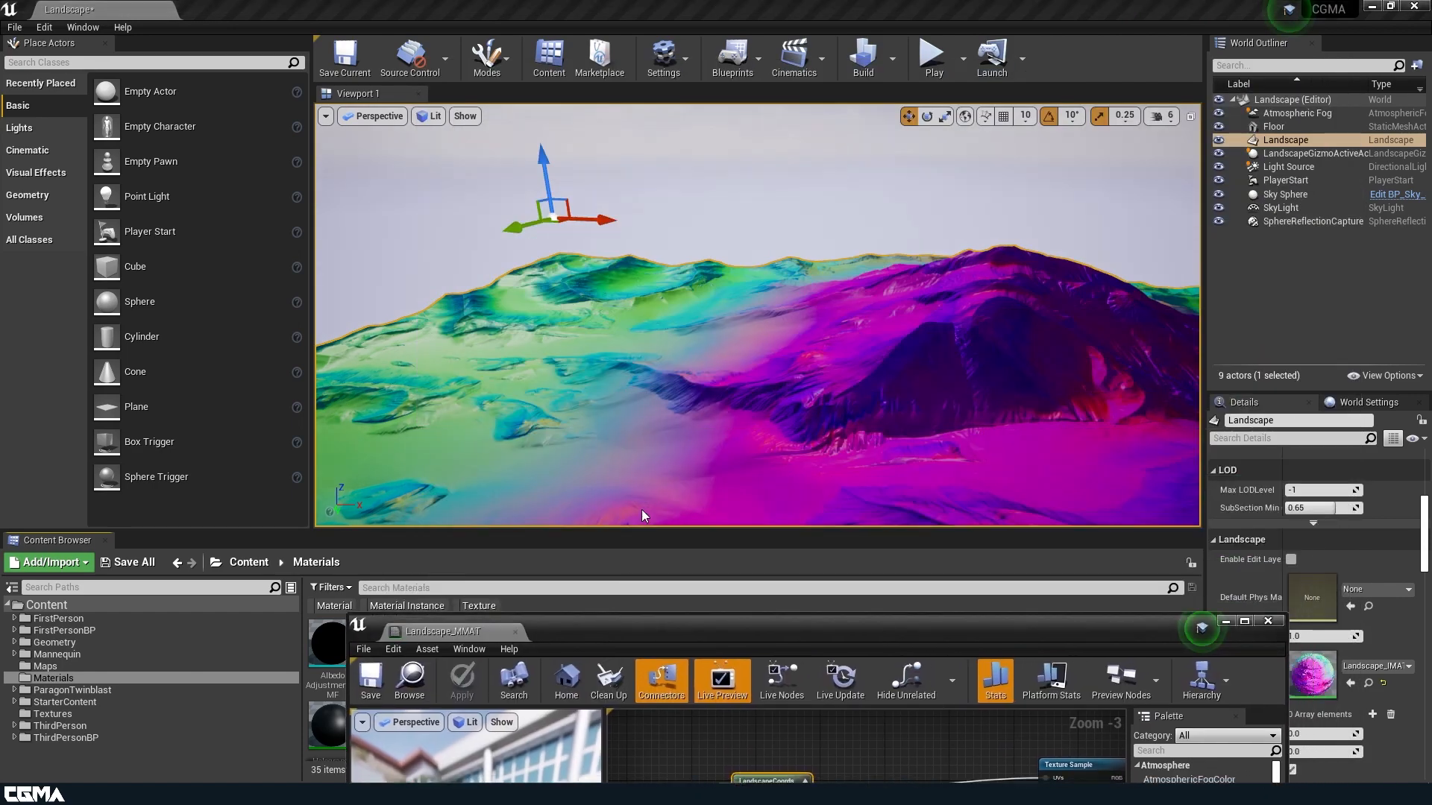
right_click_drag(758, 315, 820, 342)
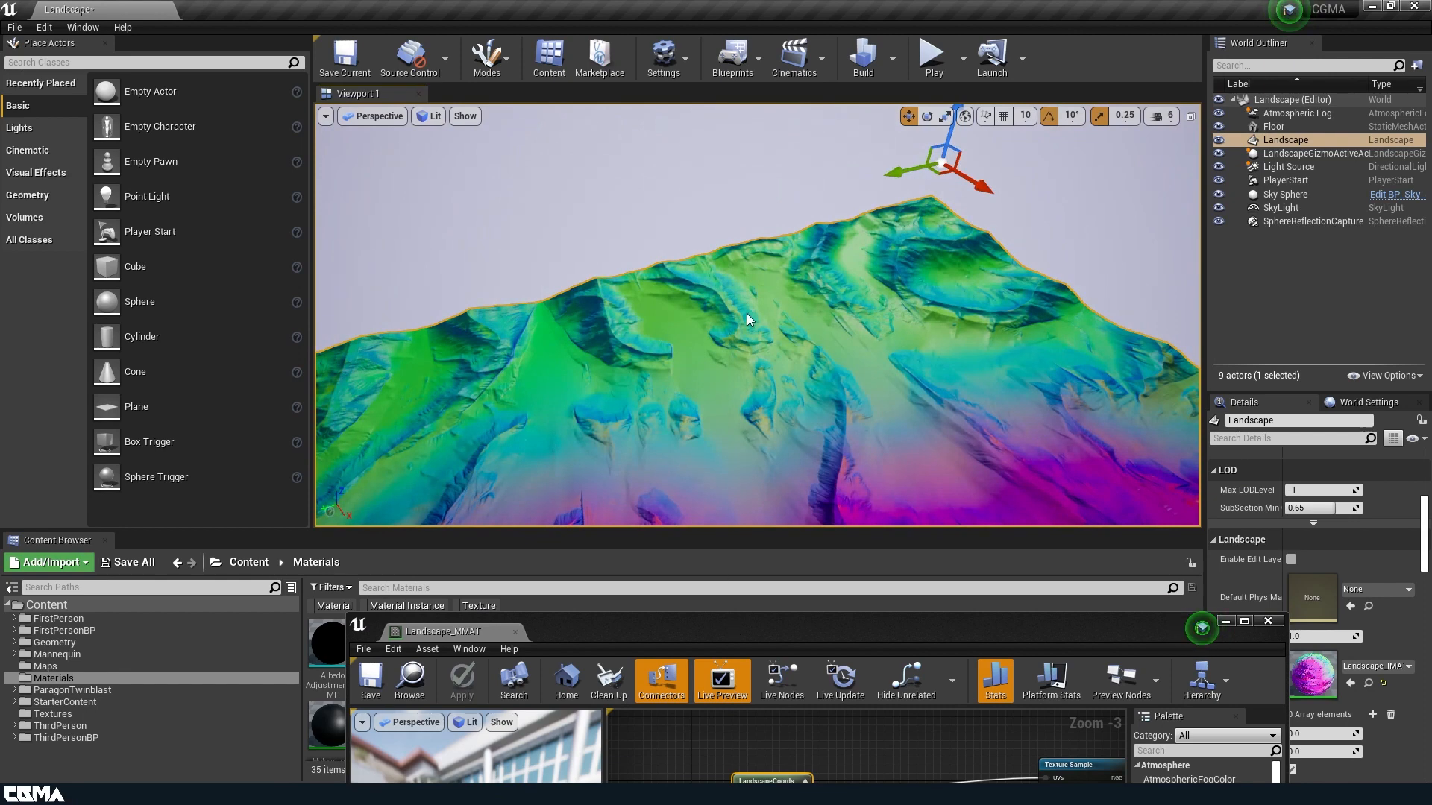
Open the Mountain_N texture from its Texture Sample node and check its imported resolution.
left_click_drag(692, 638, 751, 305)
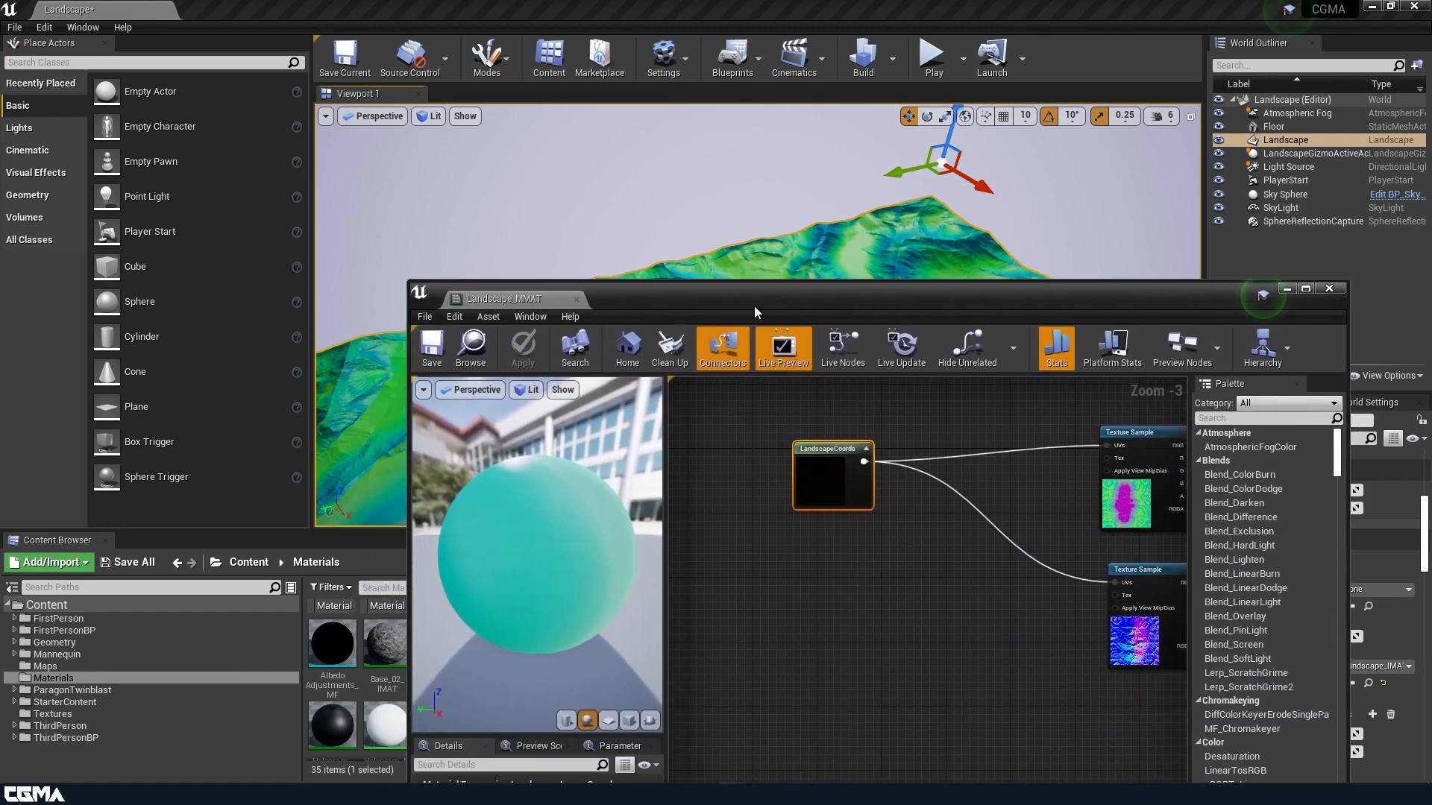
right_click_drag(1000, 533, 772, 463)
left_click(904, 571)
left_click_drag(743, 303, 592, 66)
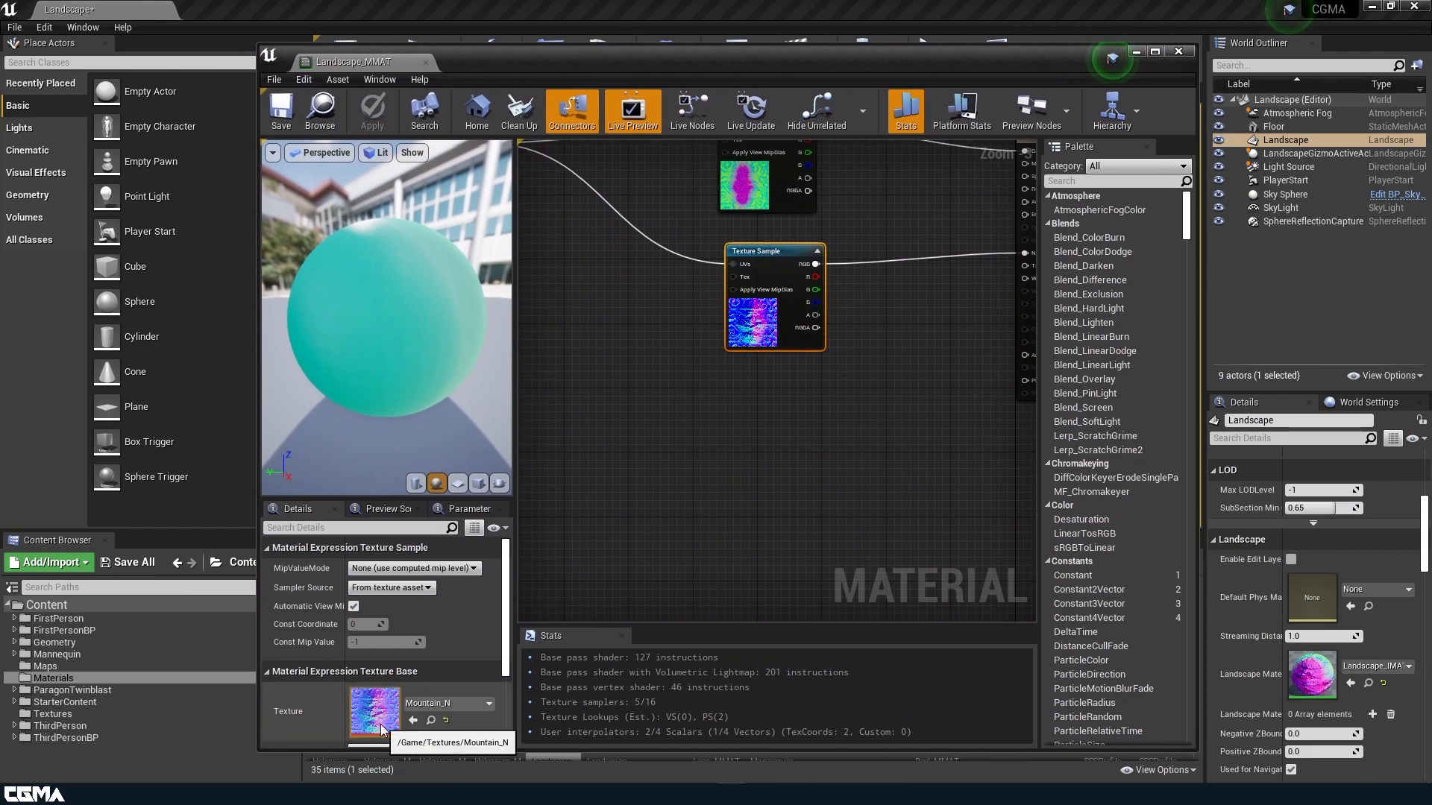
scroll(375, 687, "down", 3)
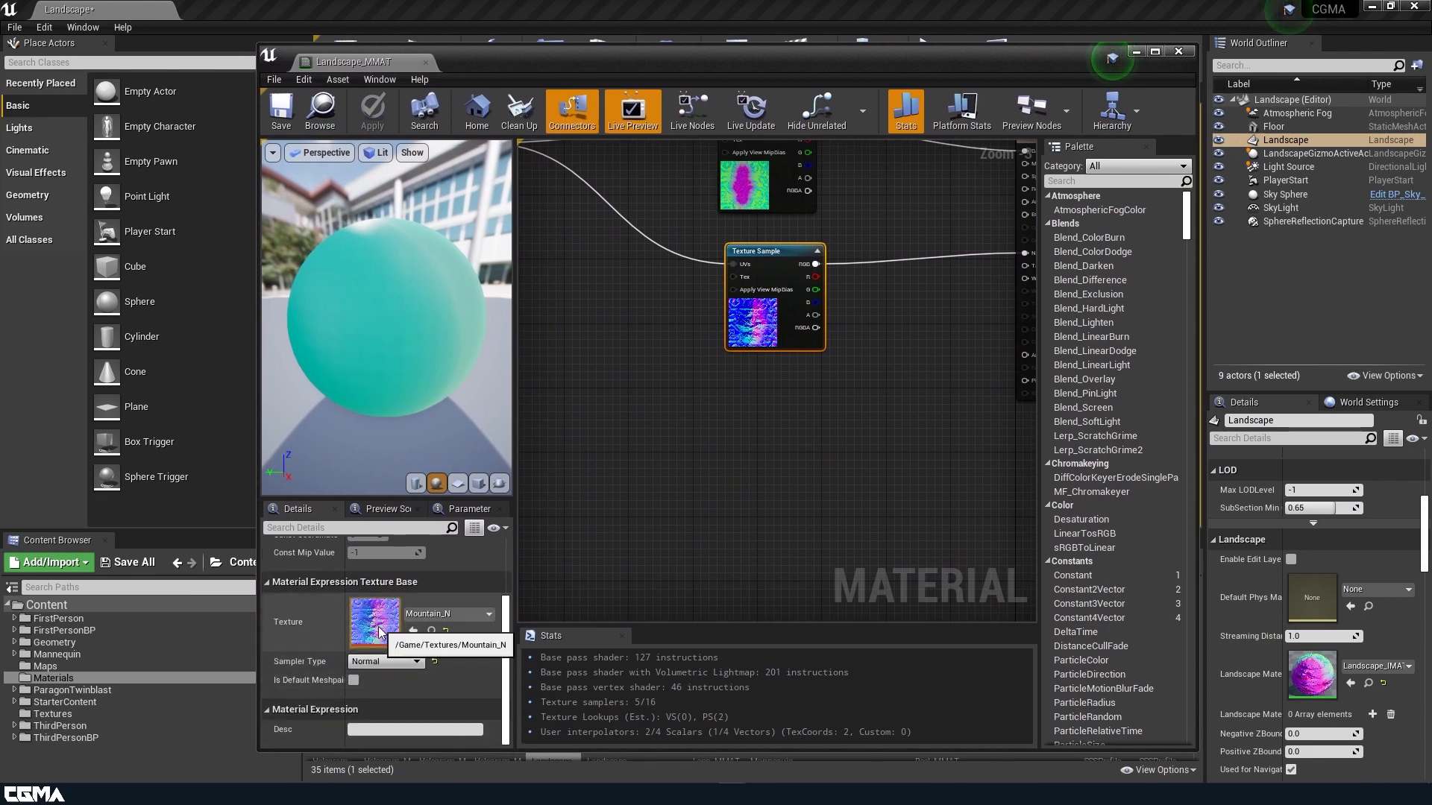
double_click(376, 634)
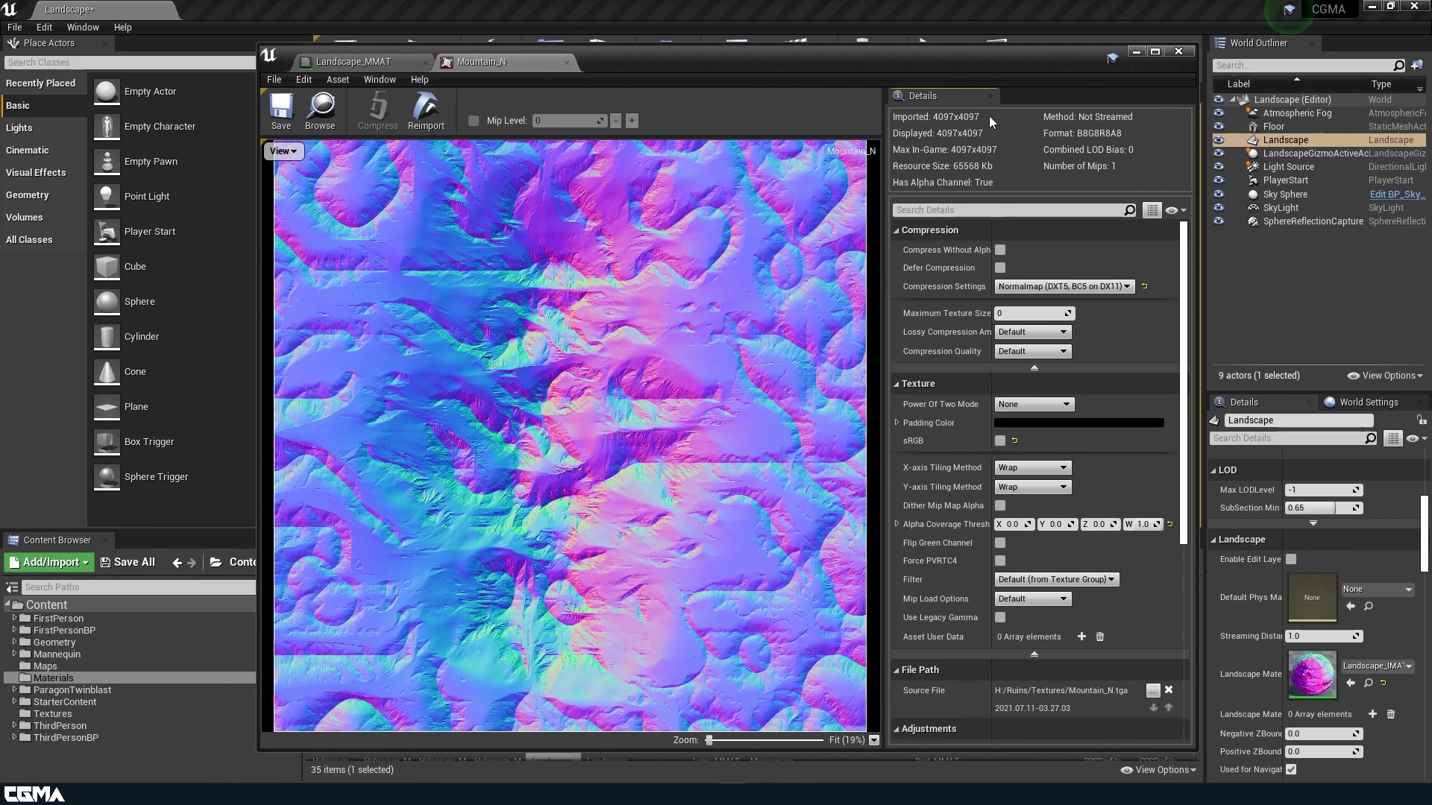
left_click_drag(777, 71, 643, 402)
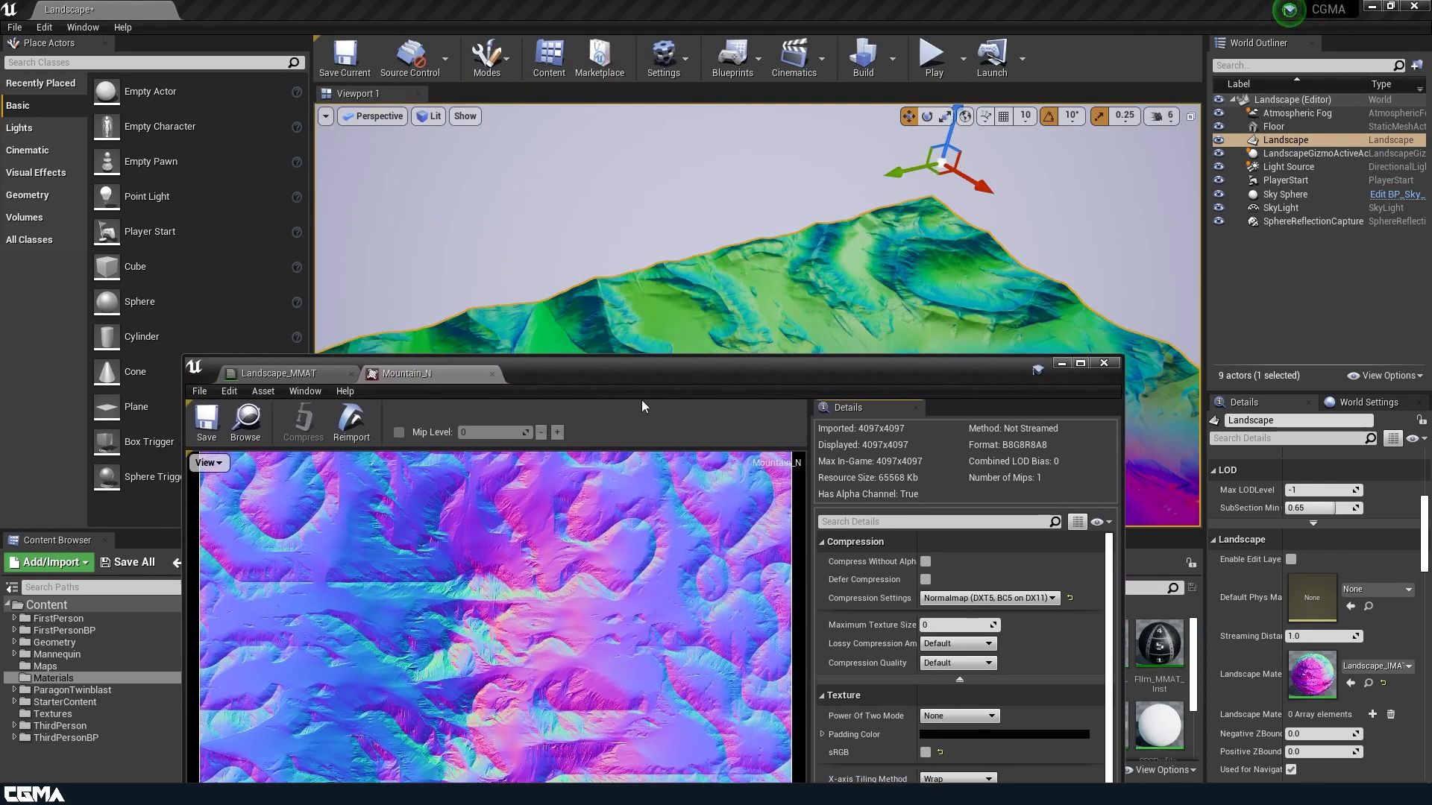
Open the Mountain_Splat texture from its Texture Sample node in a maximized editor and save it.
left_click(269, 371)
left_click_drag(545, 371, 615, 144)
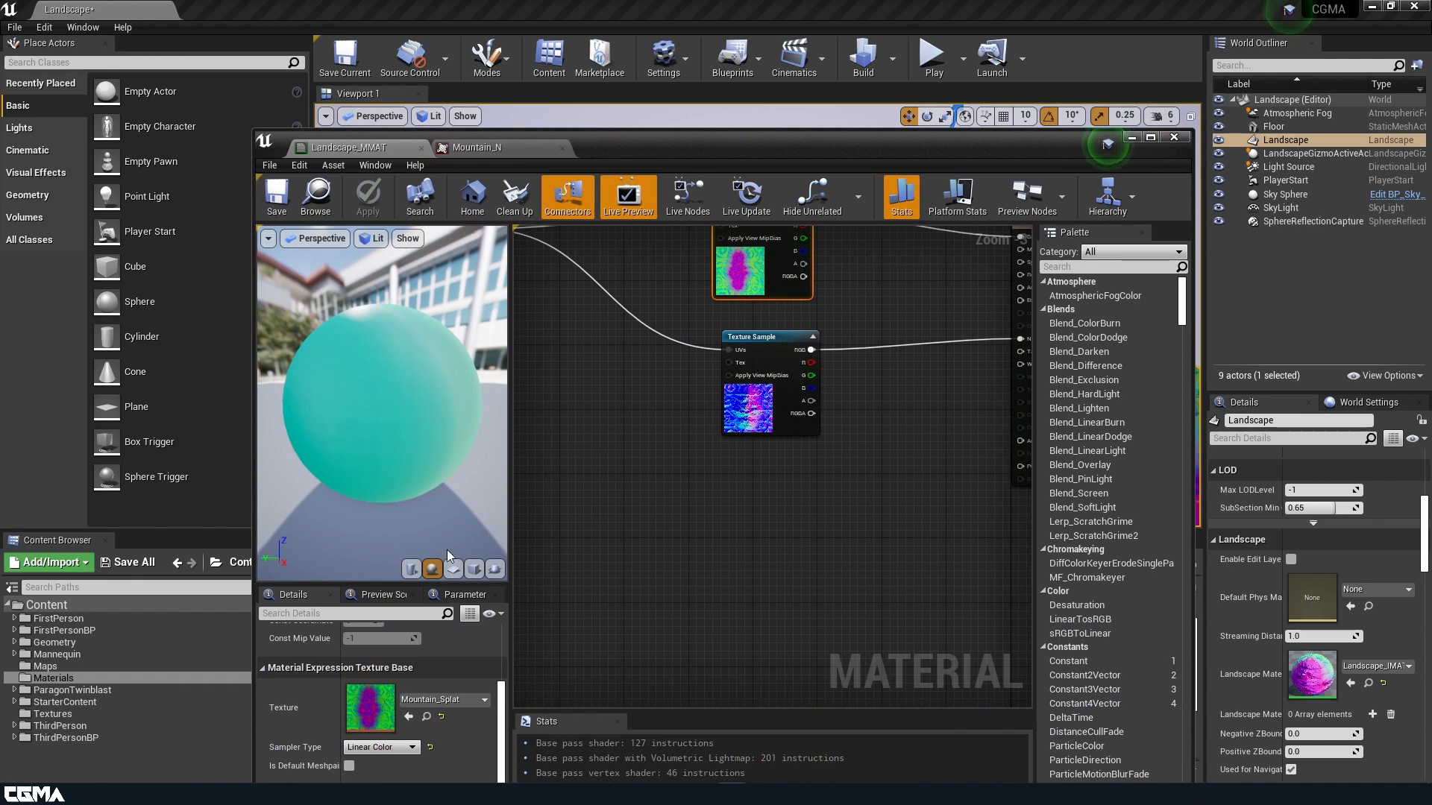
double_click(369, 715)
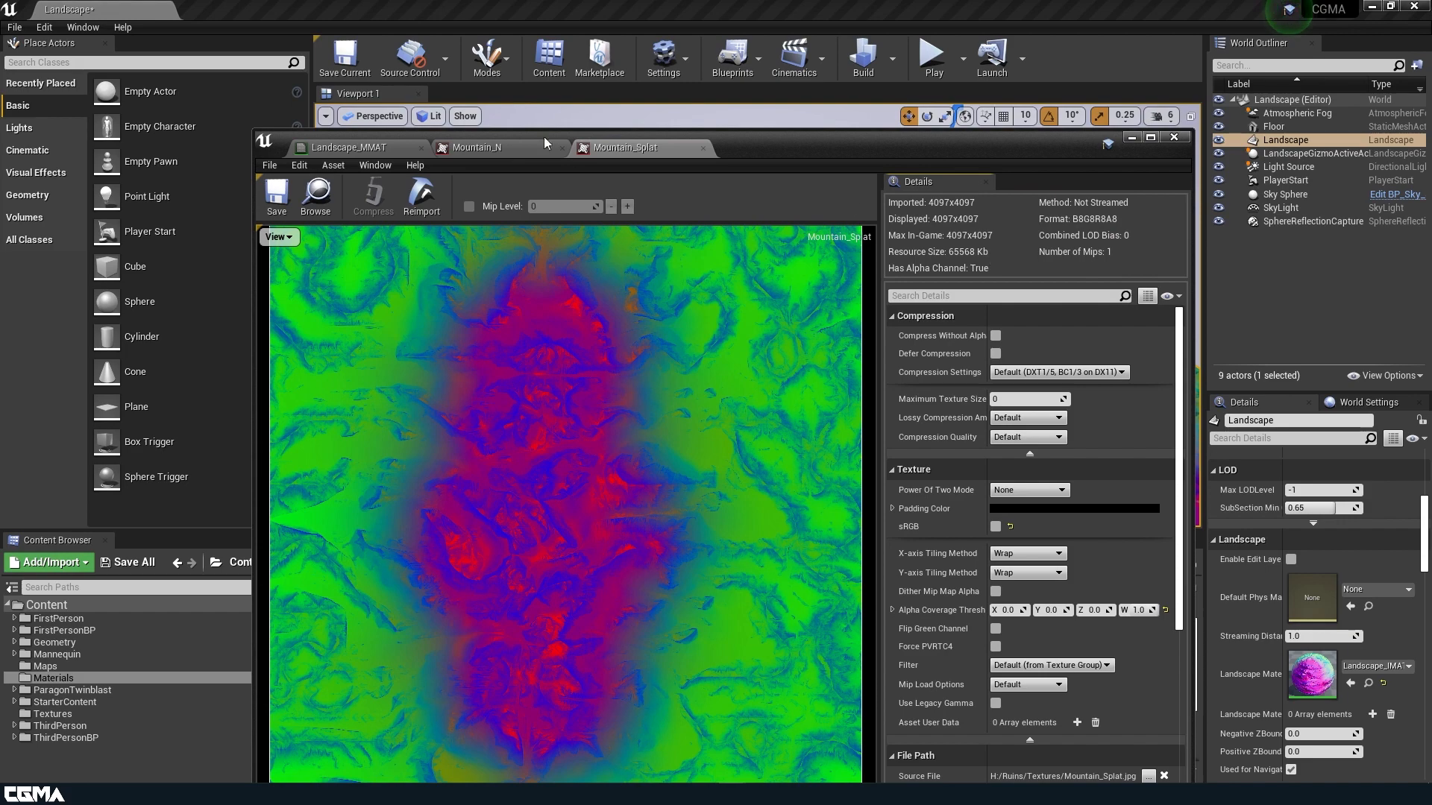
double_click(901, 141)
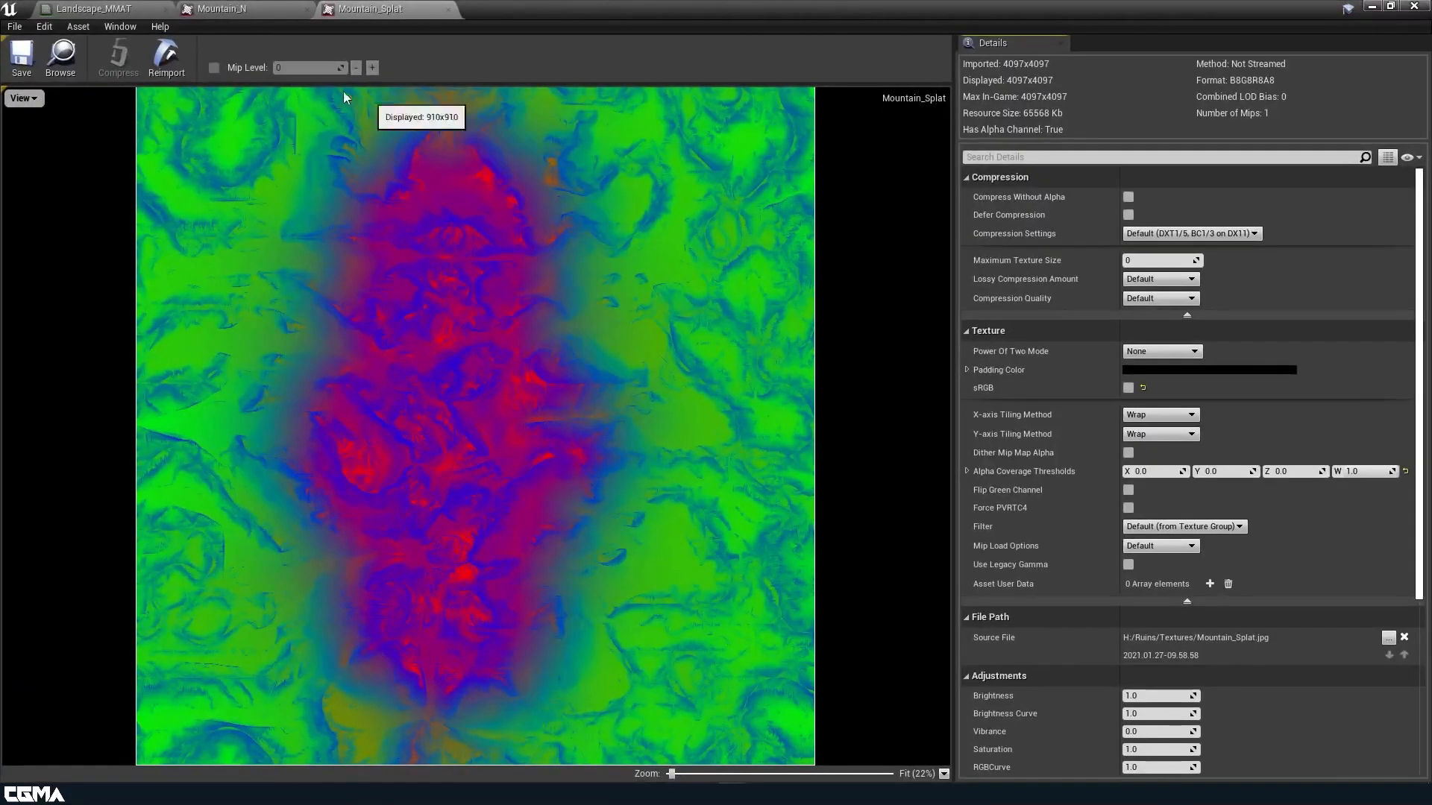
left_click(31, 58)
Delete the Mountain_Splat Texture Sample node from the Landscape_MMAT graph.
left_click(97, 8)
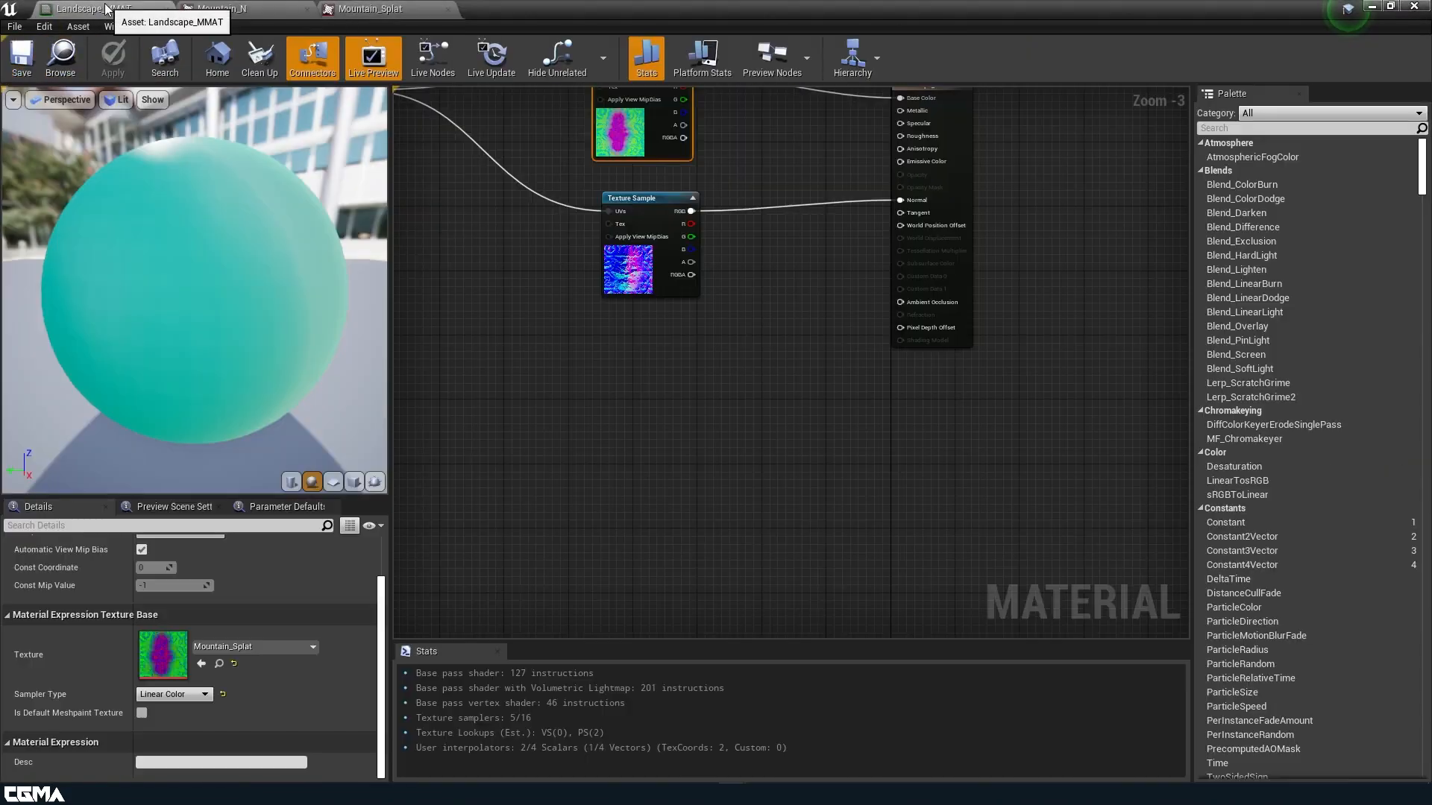
right_click_drag(560, 342, 776, 480)
scroll(774, 446, "down", 1)
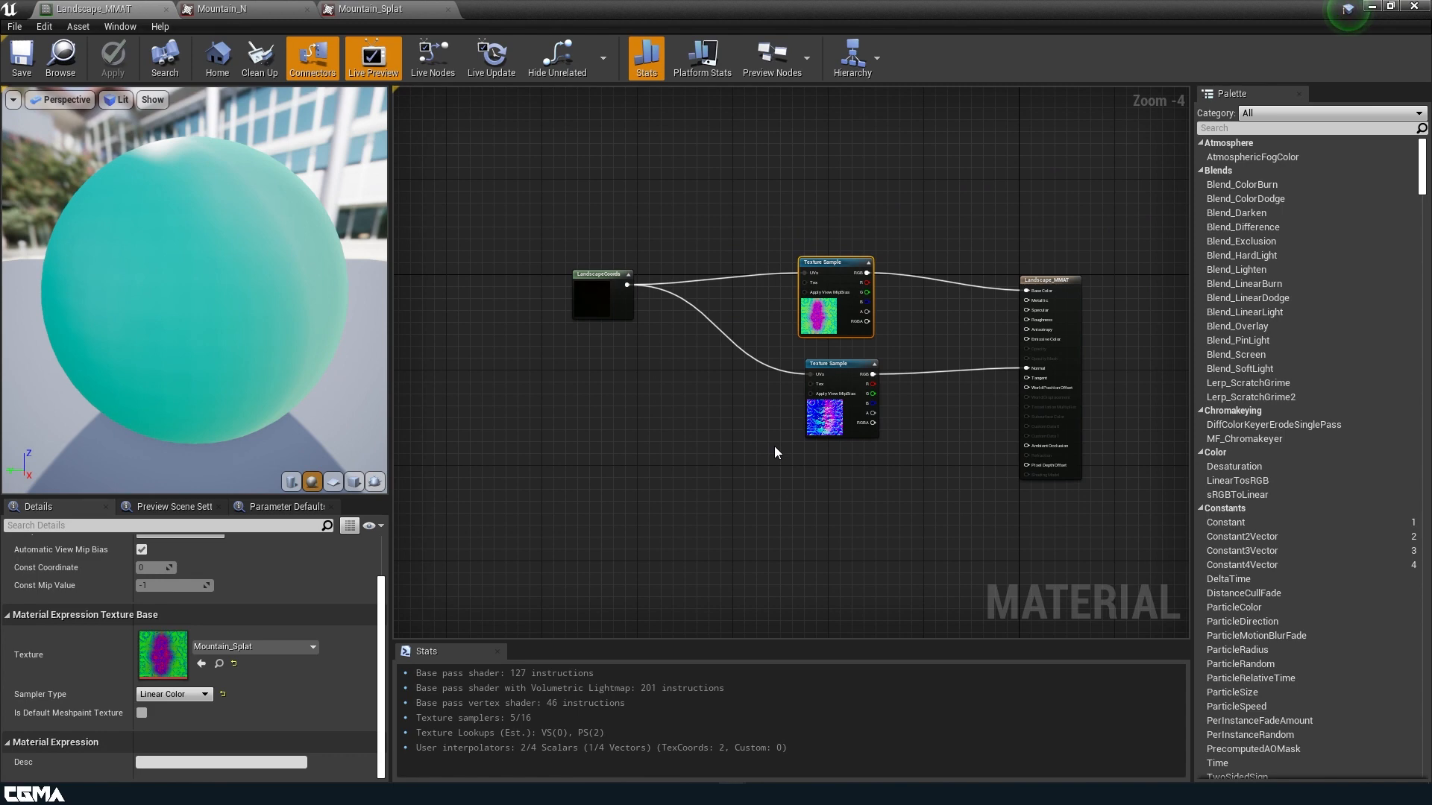
left_click_drag(823, 323, 781, 221)
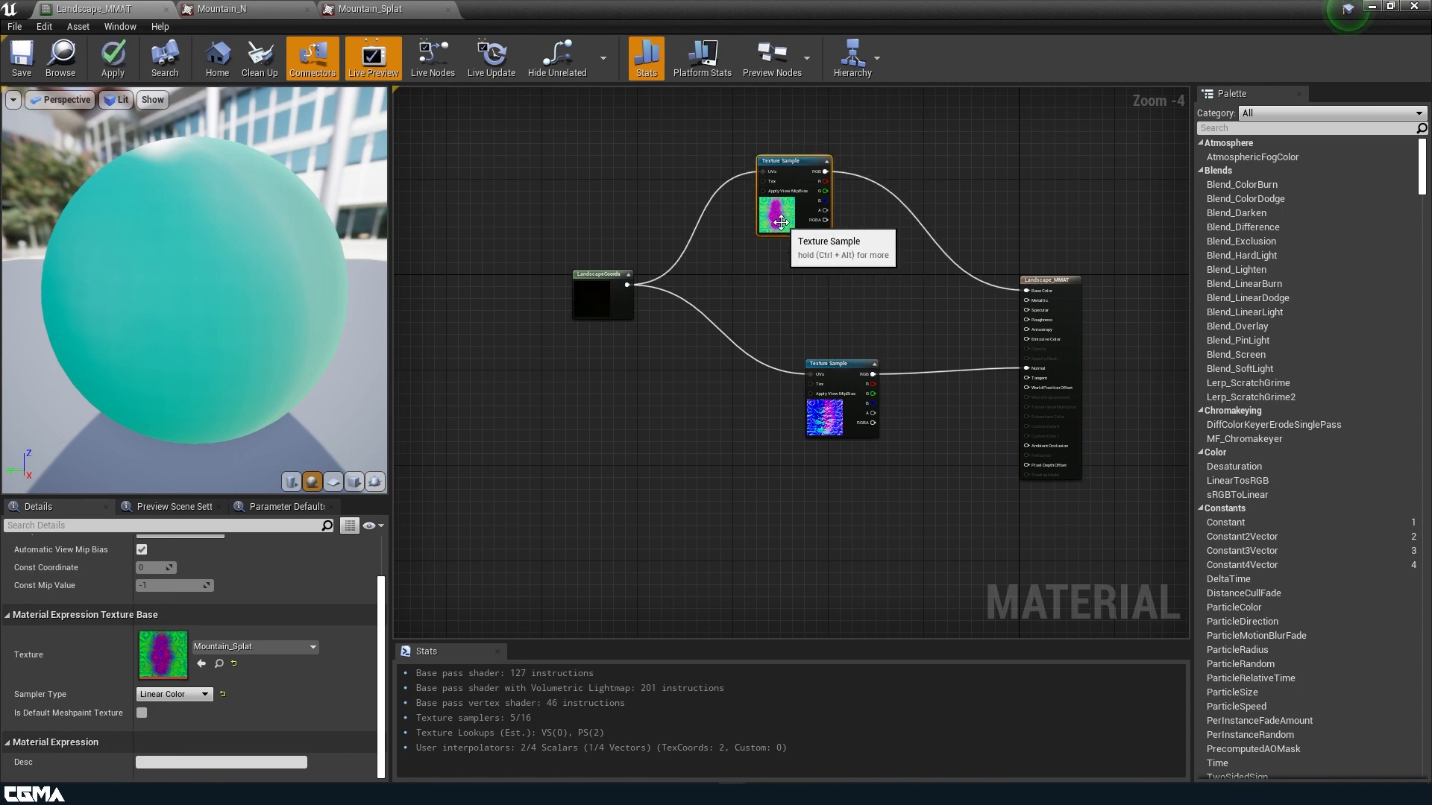
key("Delete")
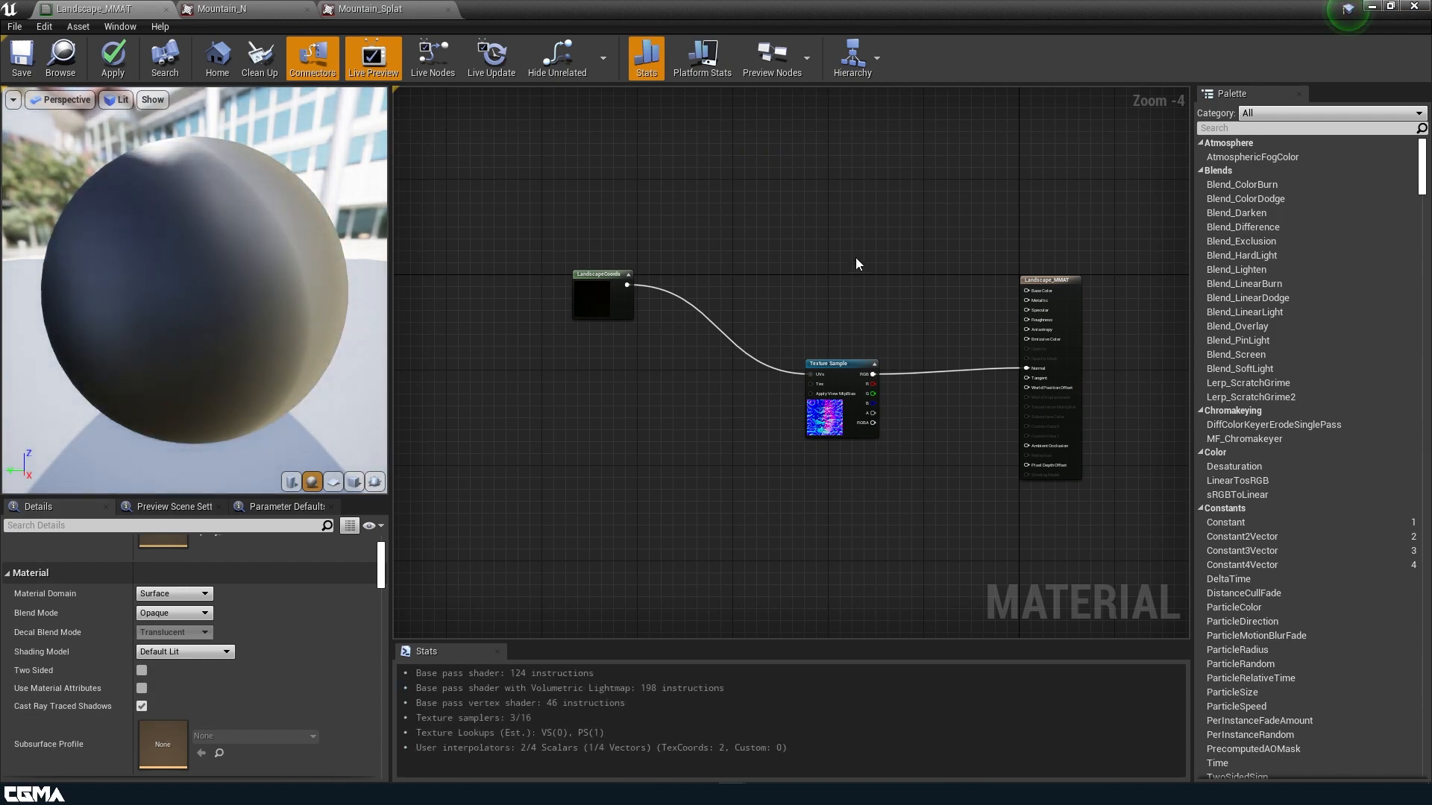
Uncover the level viewport and inspect the splat colours on the mountain slopes up close.
left_click_drag(657, 3, 731, 731)
mouse_move(674, 530)
left_mouse_down()
mouse_move(690, 508)
mouse_move(692, 535)
left_mouse_up()
right_click_drag(694, 473, 880, 366)
key("w")
key("w")
key("s")
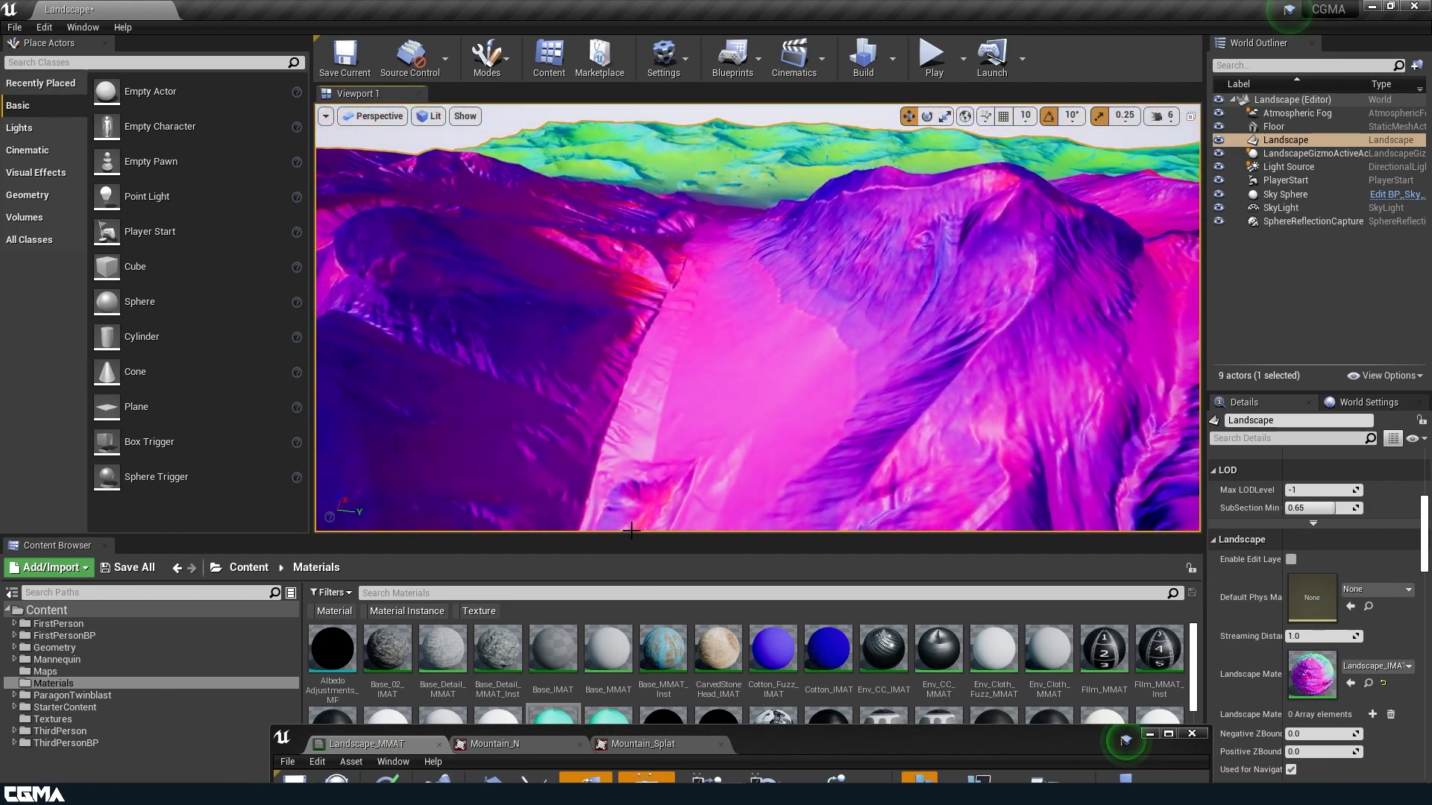
Enlarge the asset browser and open the Textures folder inside StarterContent.
left_click_drag(631, 530, 631, 195)
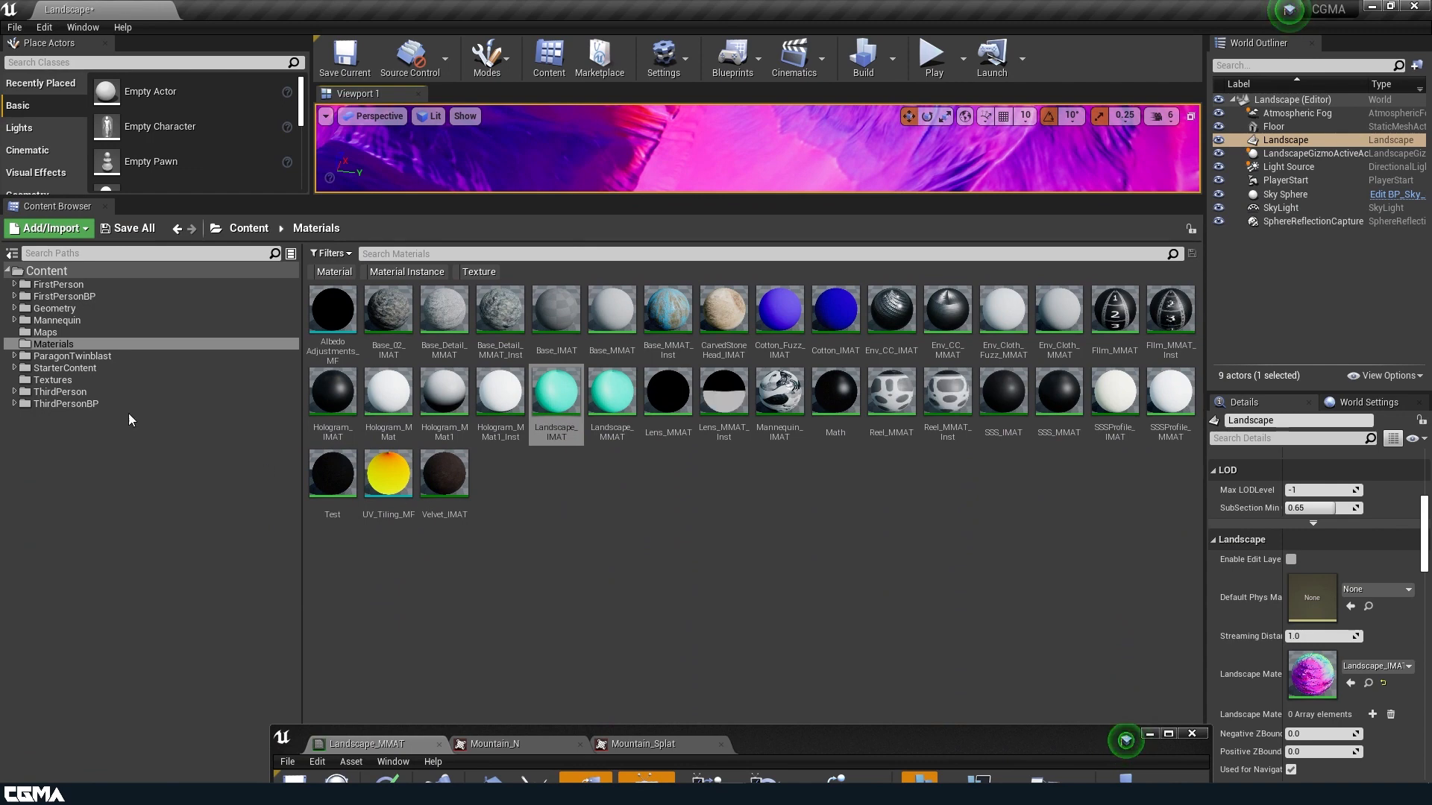
left_click(52, 381)
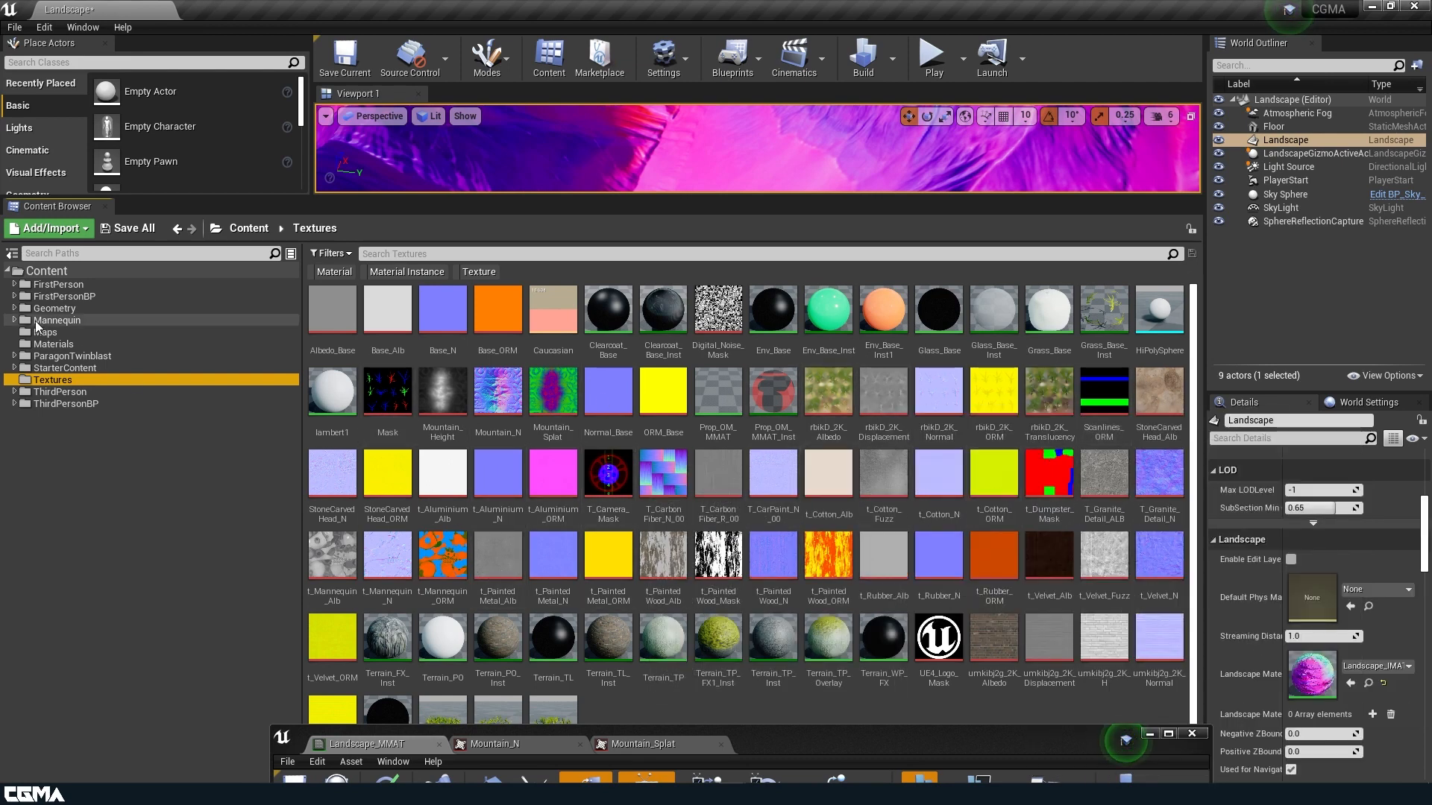
left_click(67, 367)
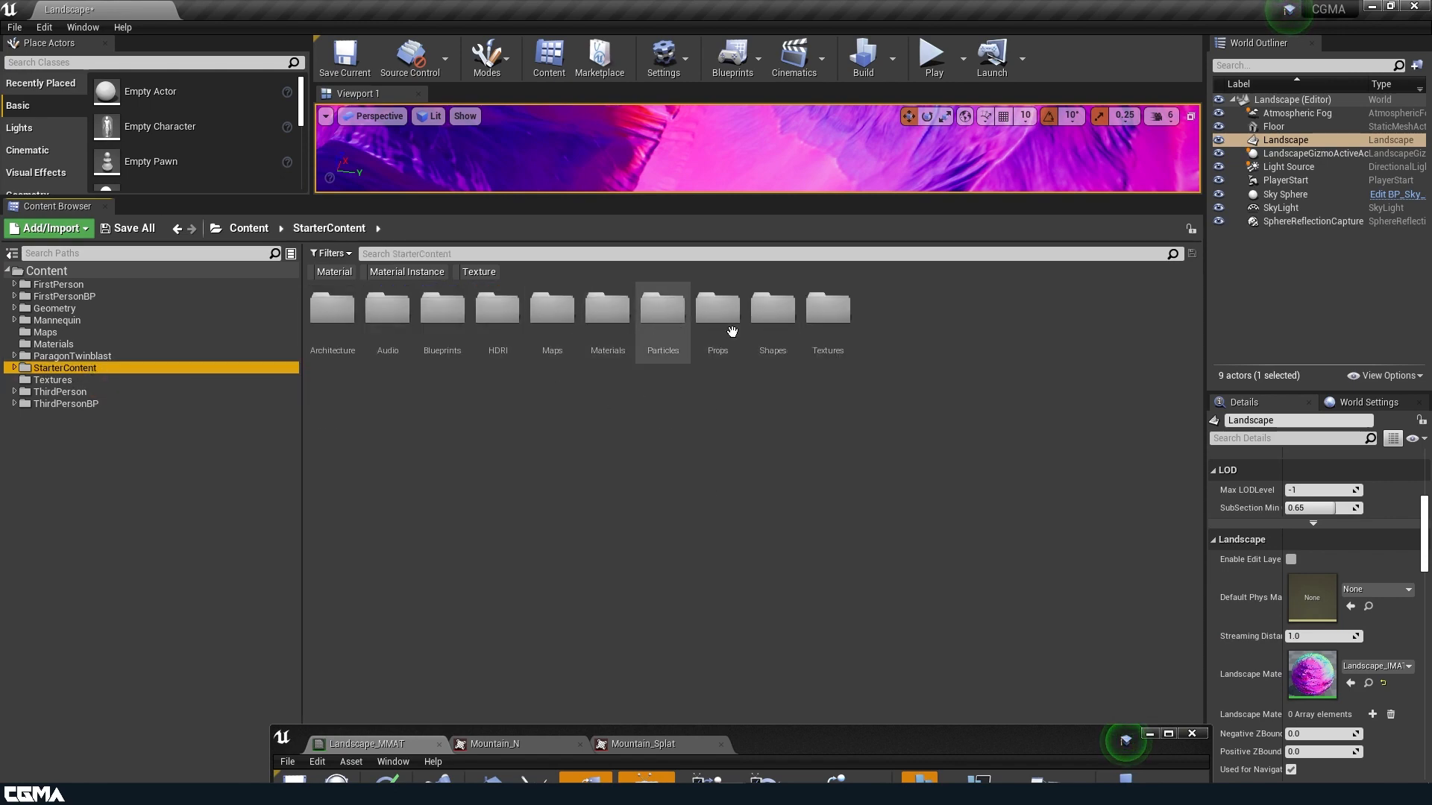
double_click(827, 312)
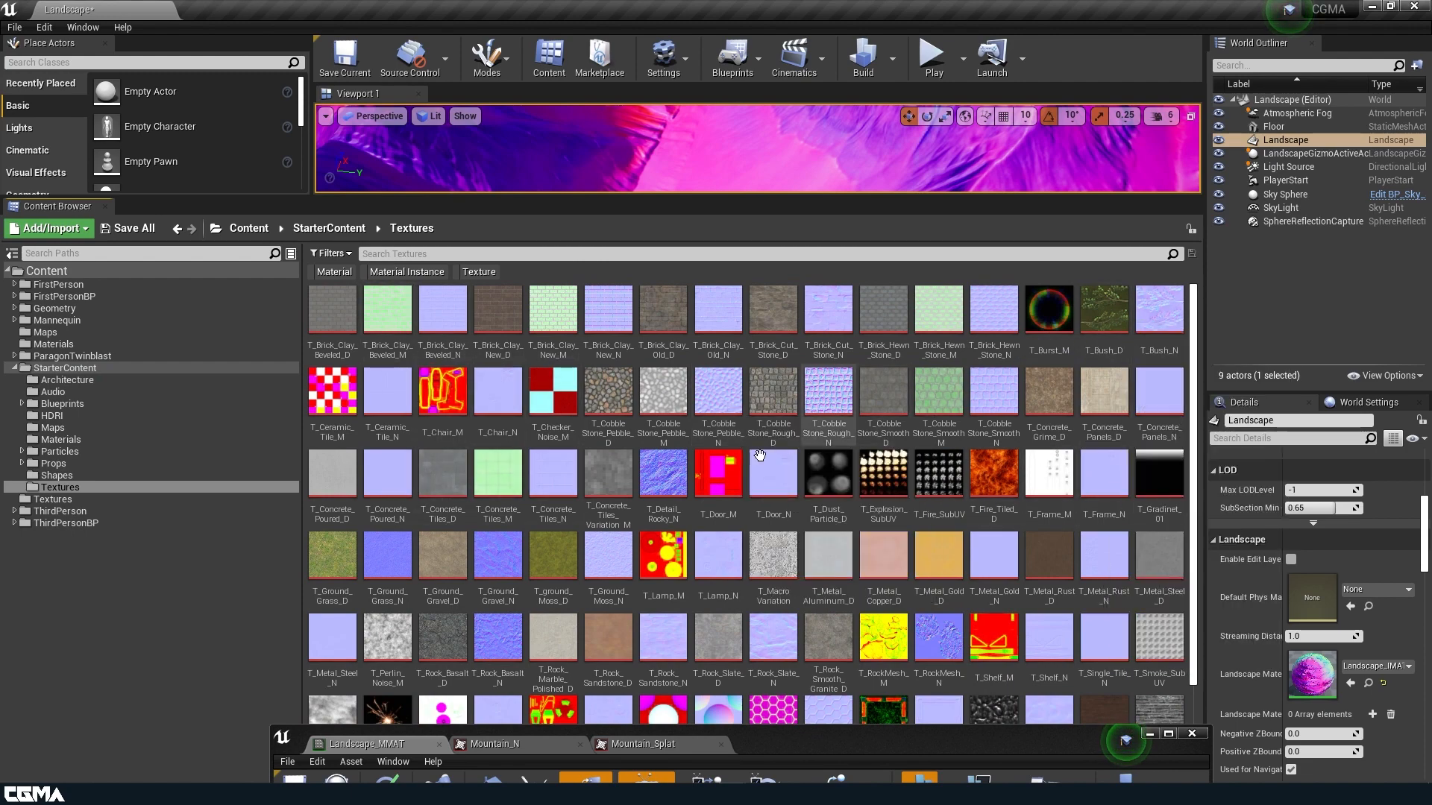
Select the T_Ground_Grass_D, T_Ground_Grass_N and T_Ground_Gravel_N textures, leaving T_Ground_Gravel_D out of the selection.
left_click(327, 565)
left_click(387, 555, "ctrl")
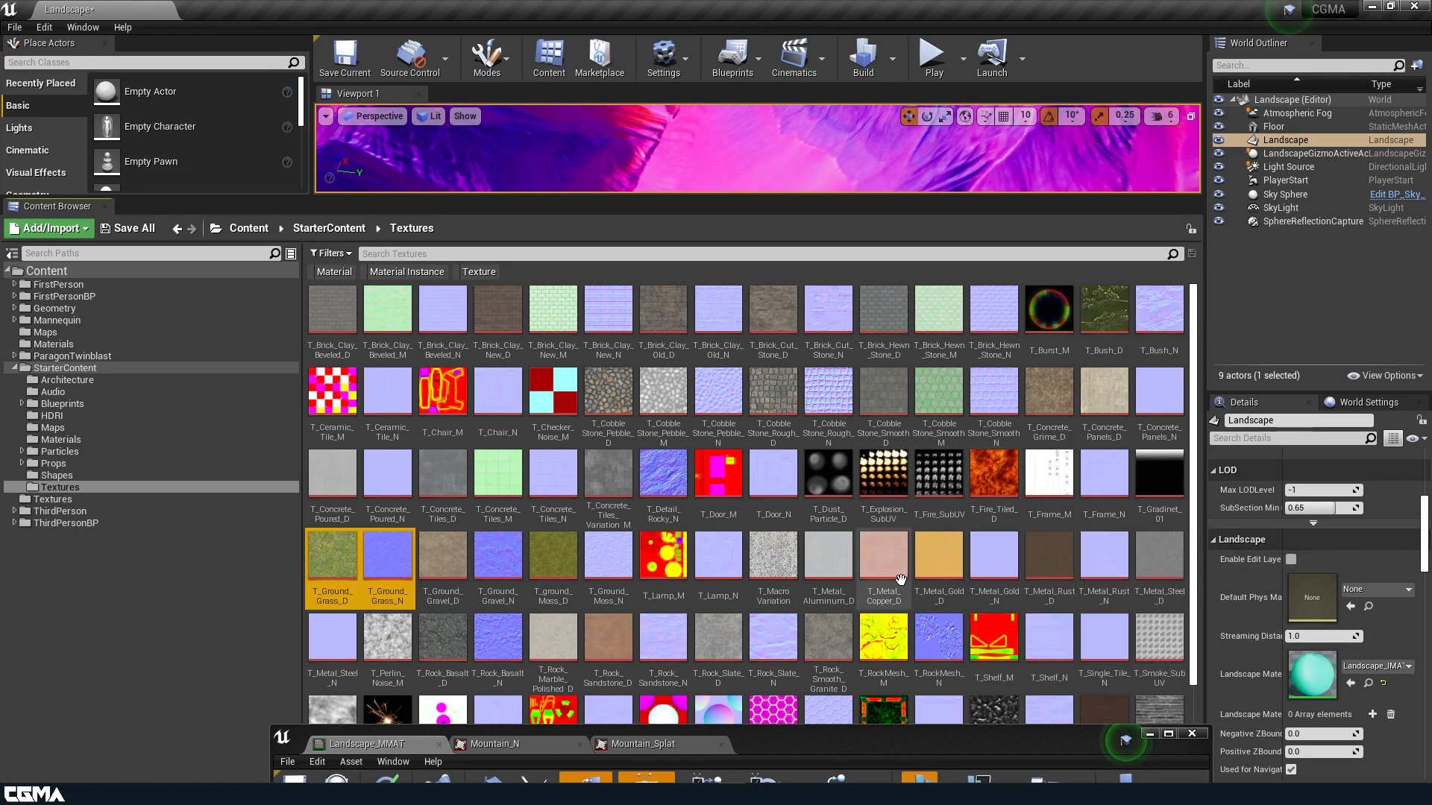
scroll(867, 574, "down", 1)
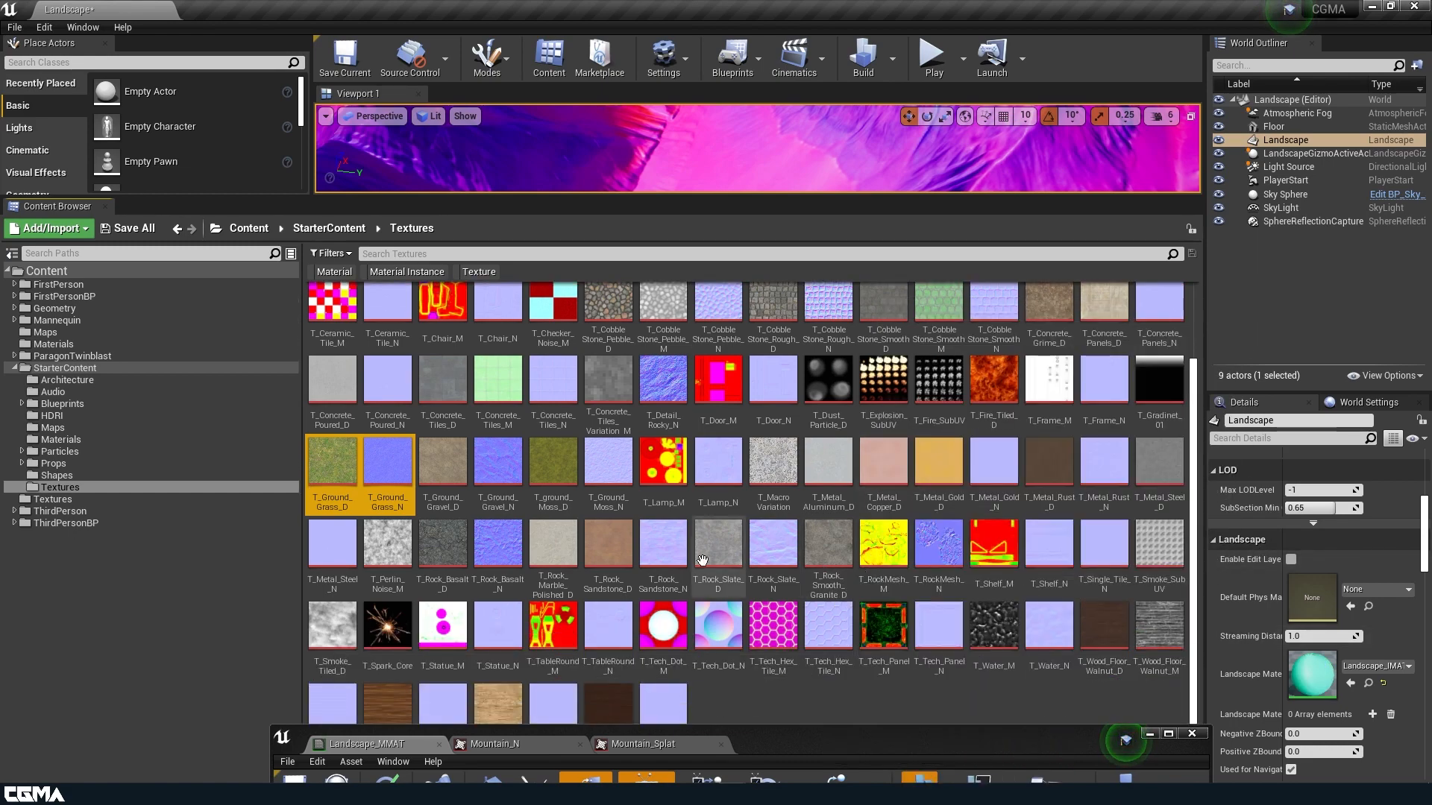
left_click(443, 463, "ctrl")
left_click(498, 462, "ctrl")
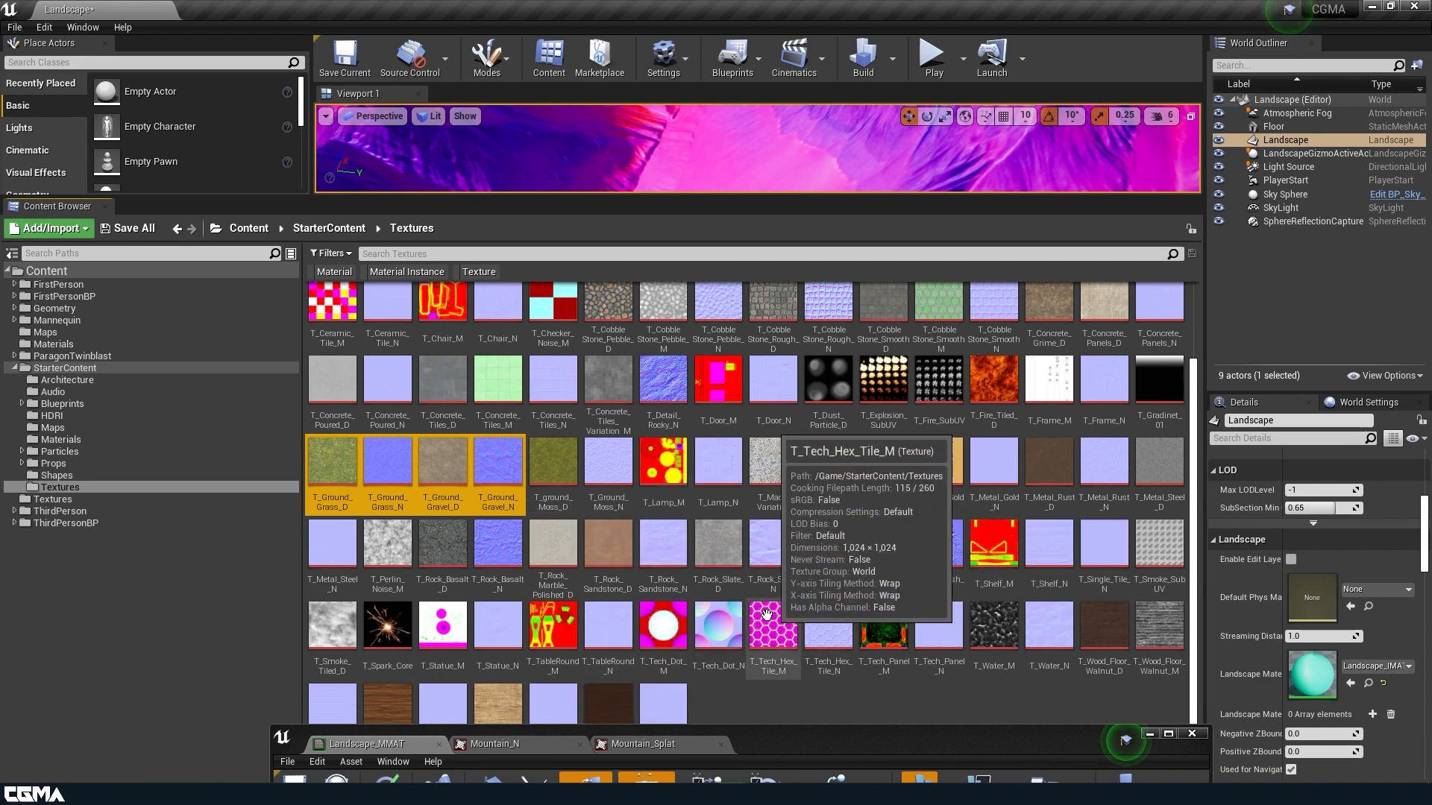
left_click(450, 442, "ctrl")
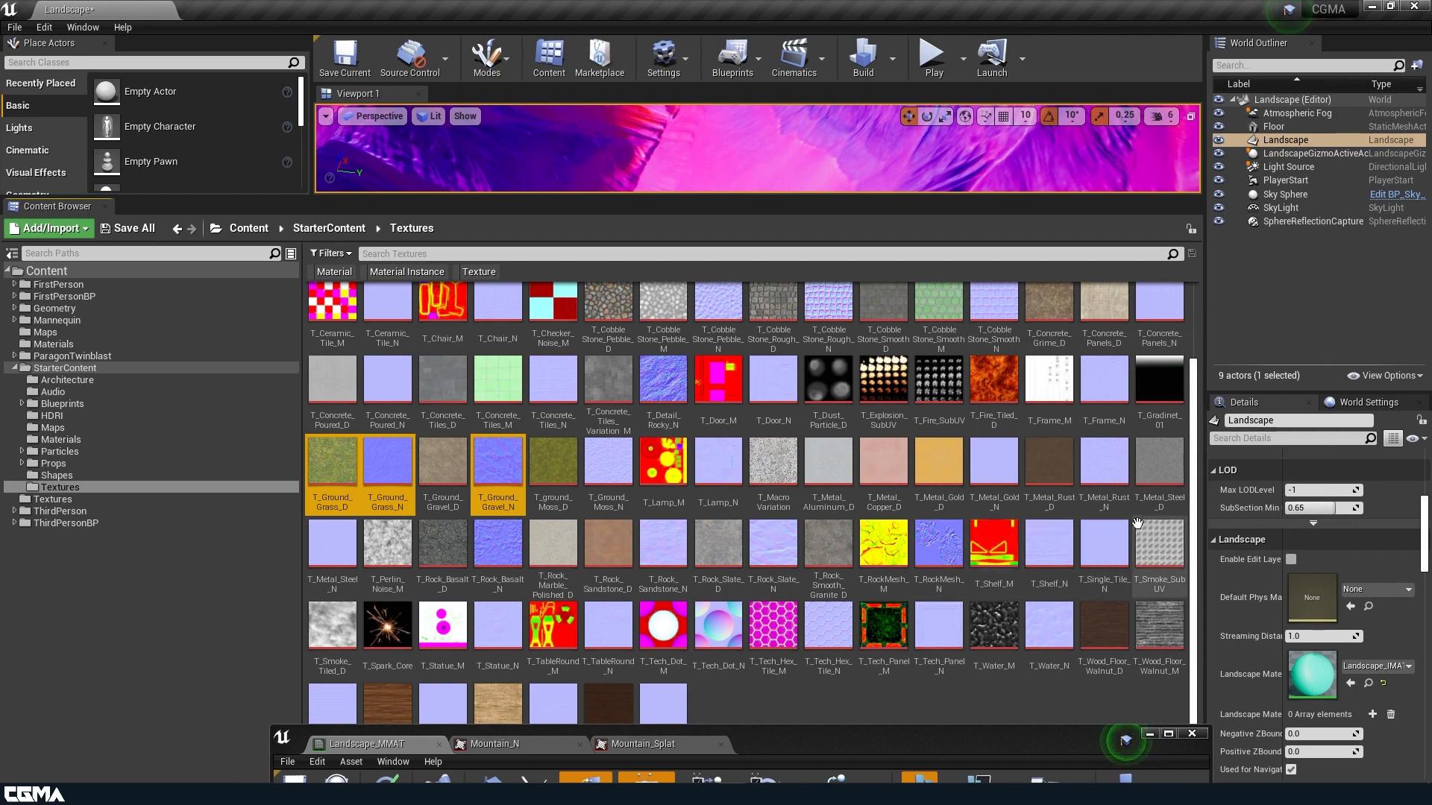
Add the T_Rock_Slate_D and T_Rock_Slate_N textures to the current texture selection.
scroll(1096, 481, "up", 2)
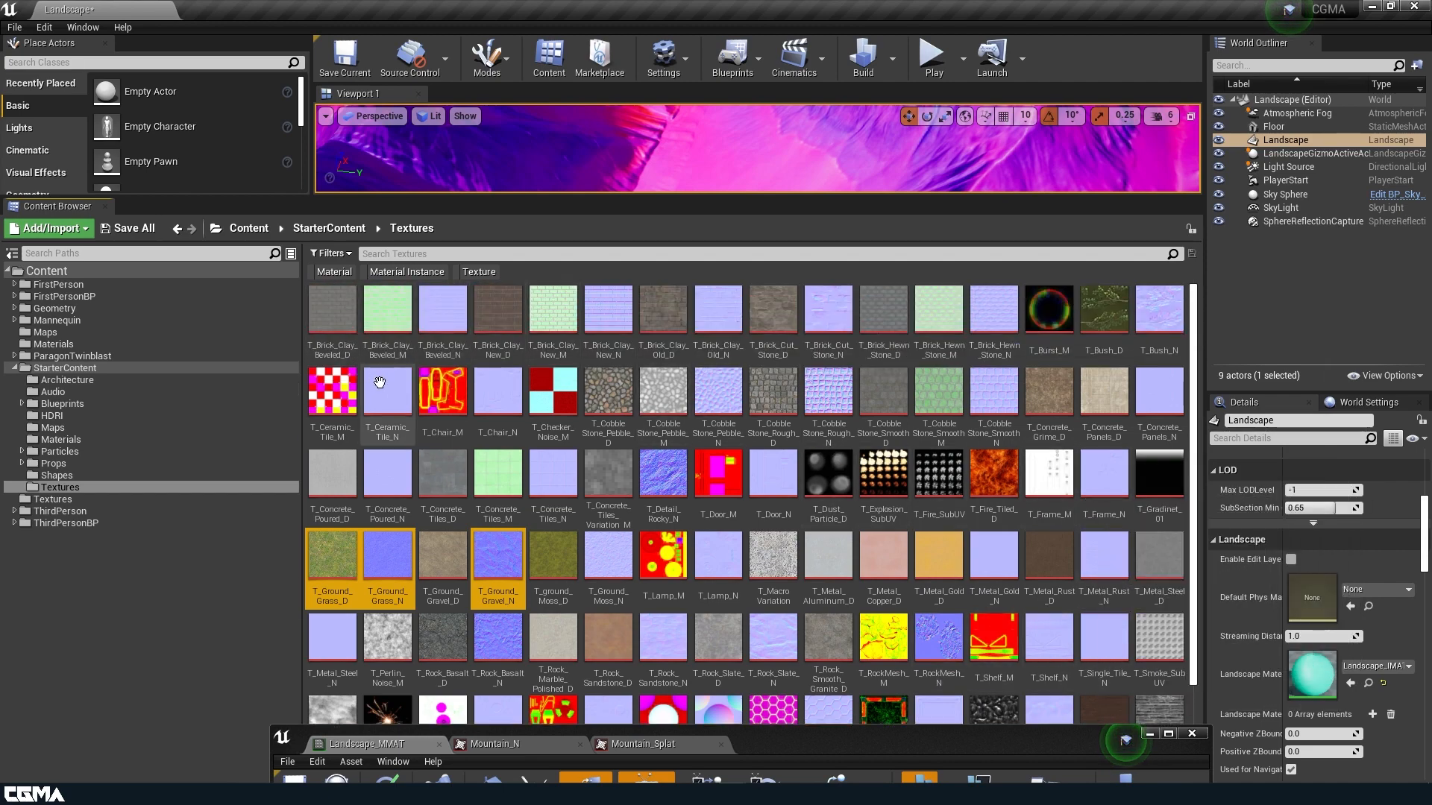
scroll(662, 582, "down", 2)
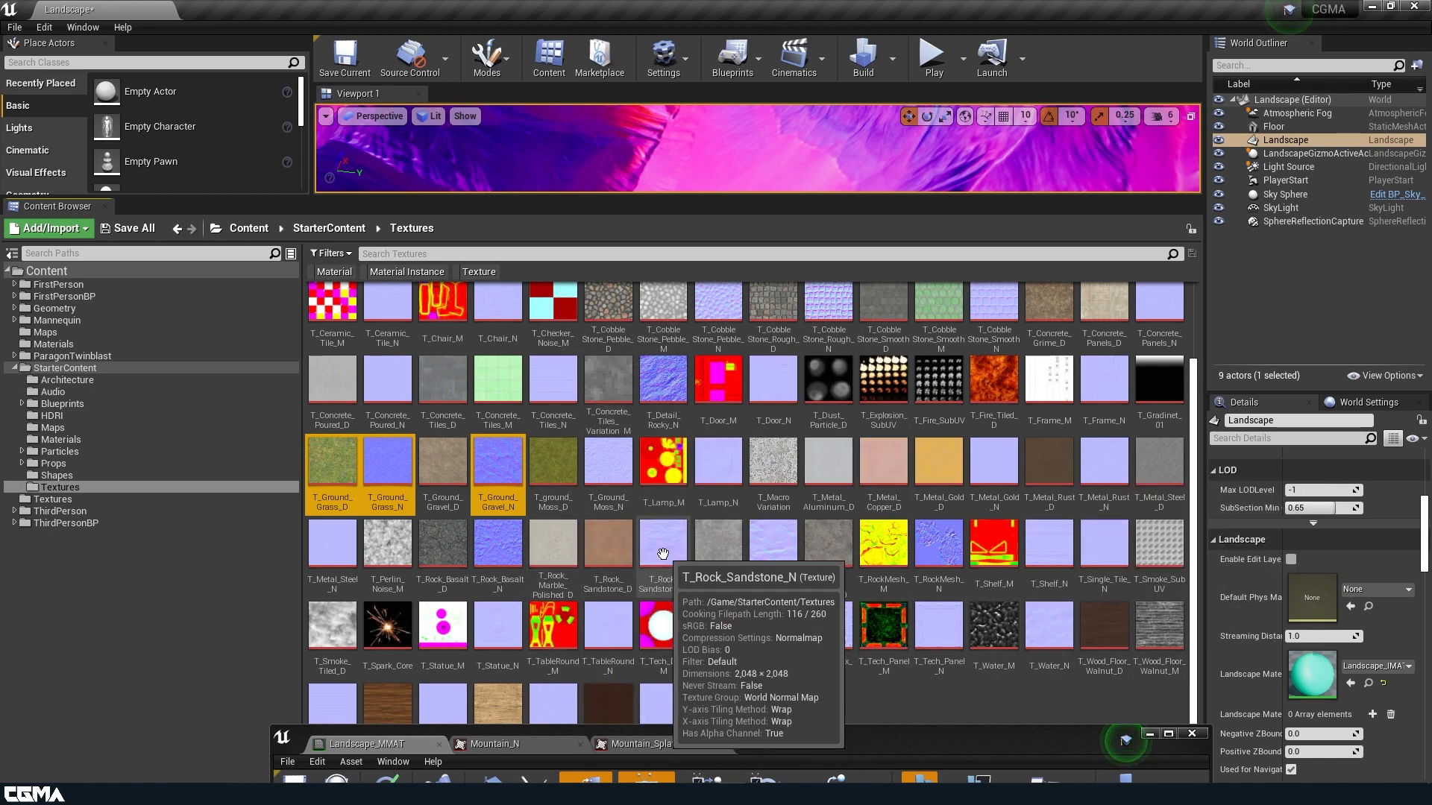
left_click(449, 472, "ctrl")
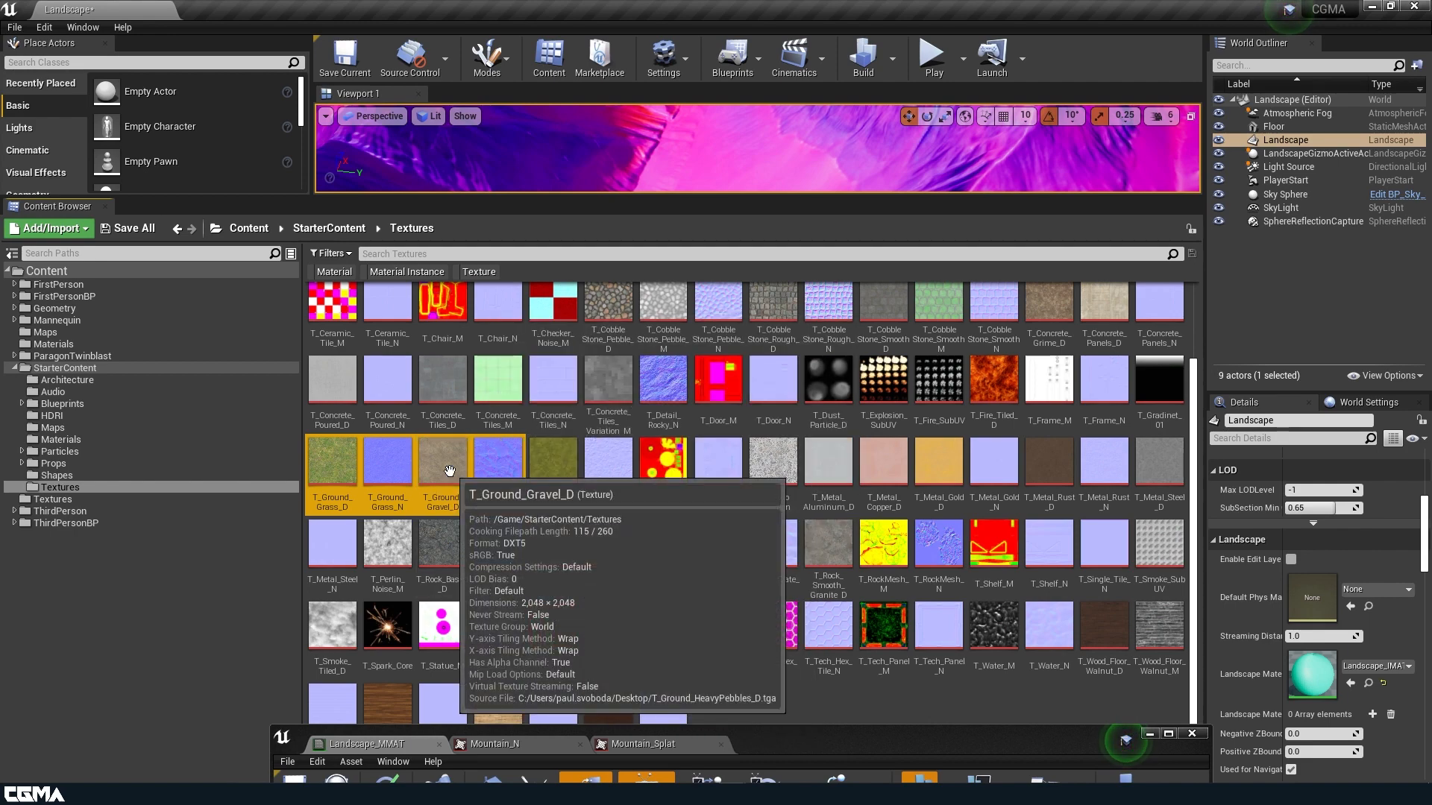
left_click(450, 471, "ctrl")
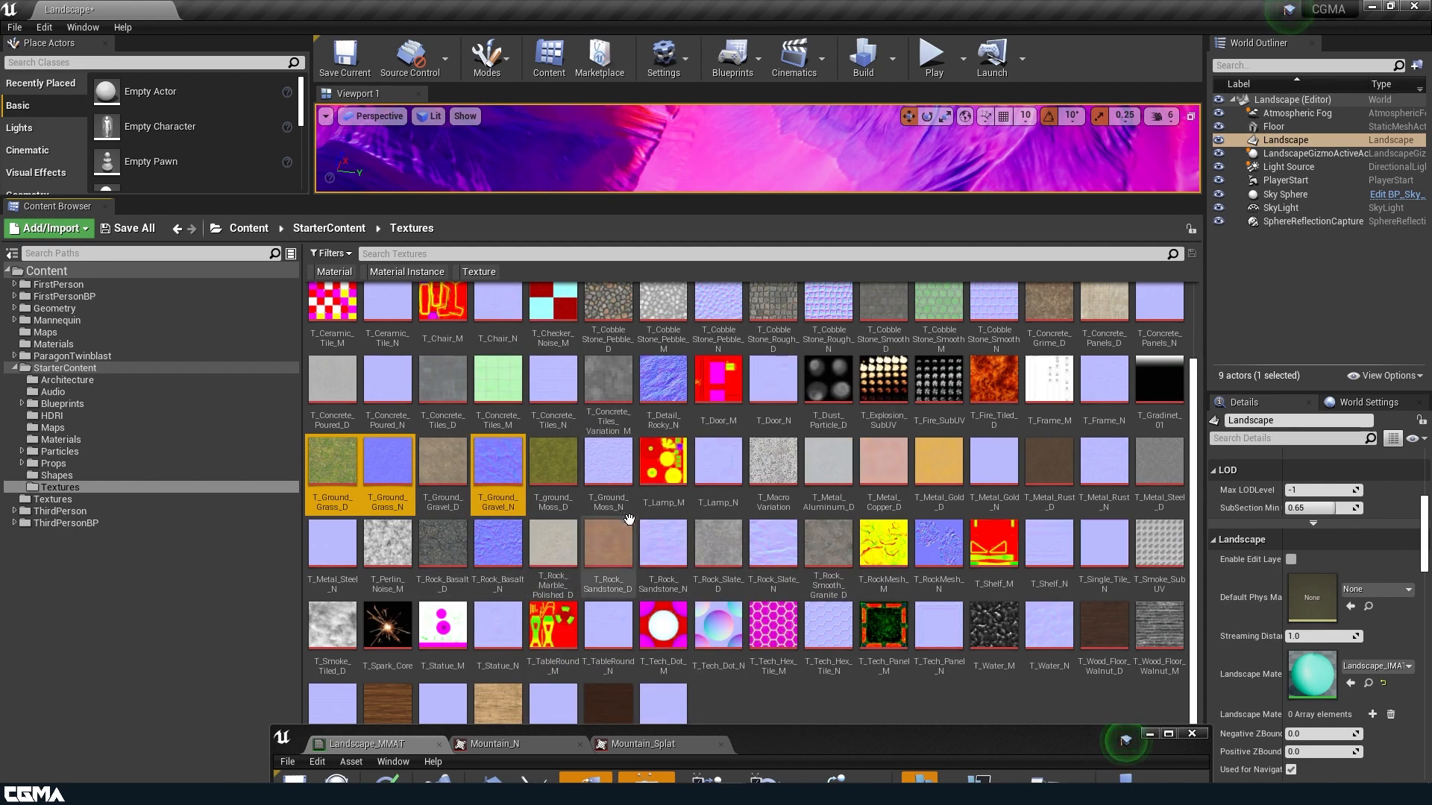
left_click(718, 548, "ctrl")
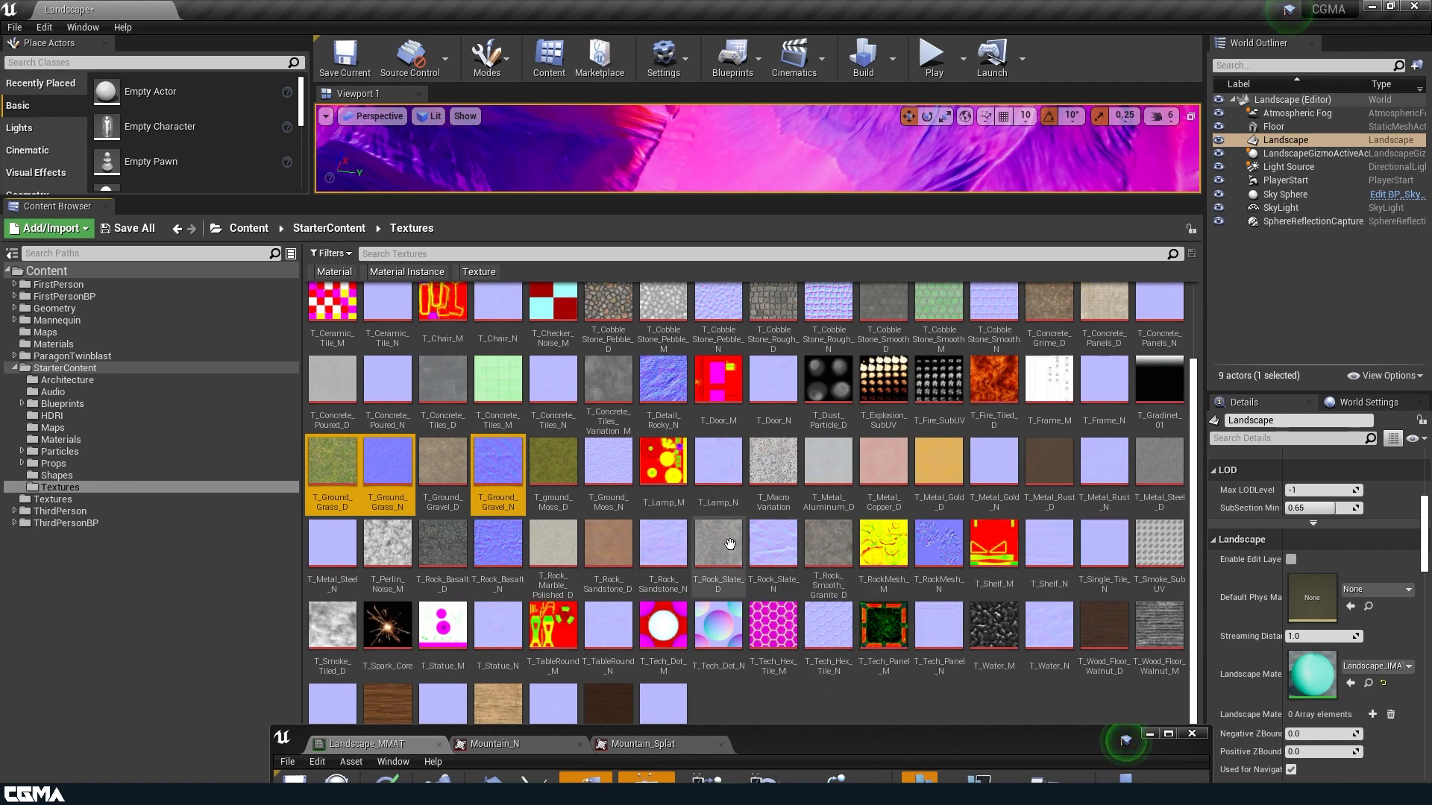
left_click(778, 573, "ctrl")
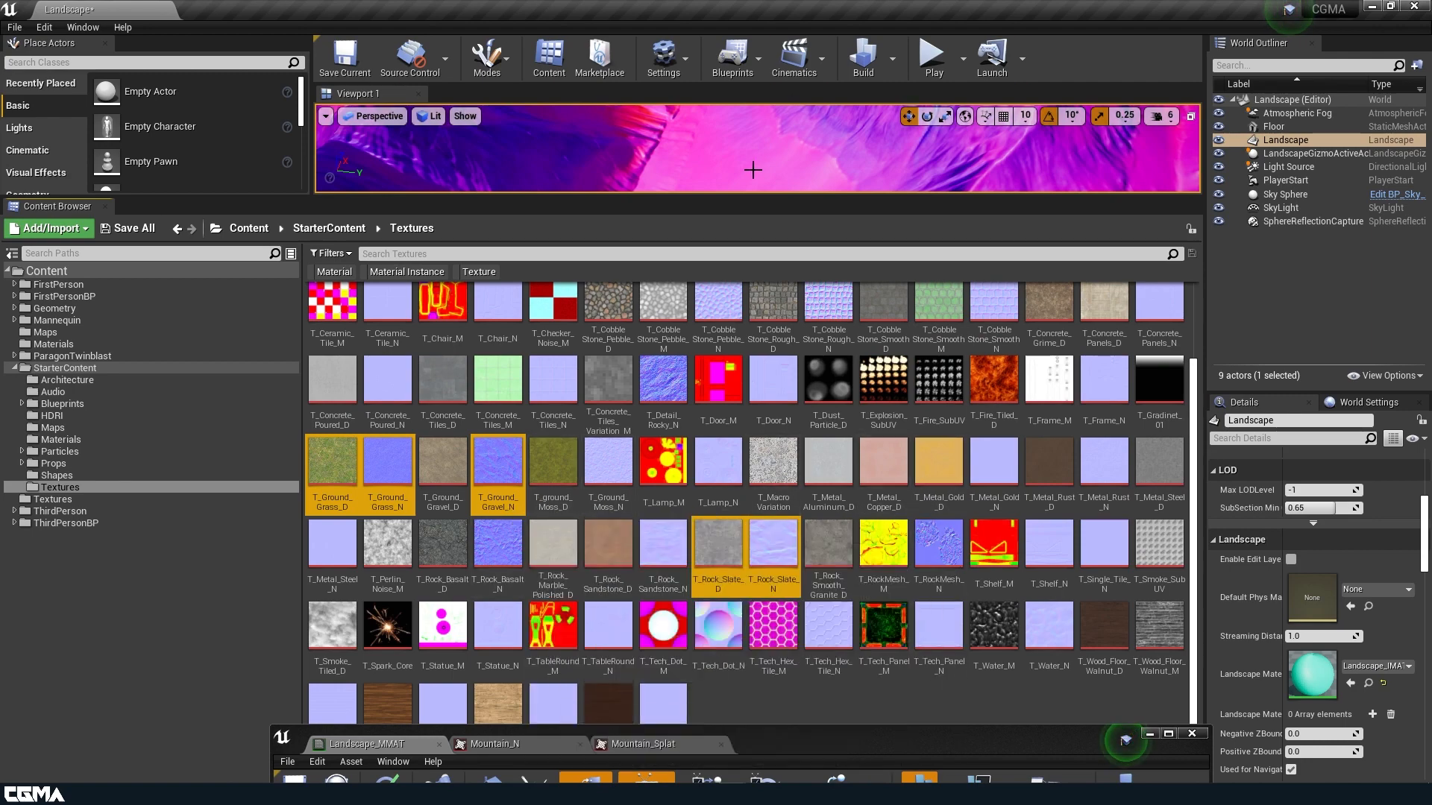
Shrink the asset browser and place the Landscape_MMAT editor window beside the ground texture thumbnails.
left_click_drag(745, 196, 734, 364)
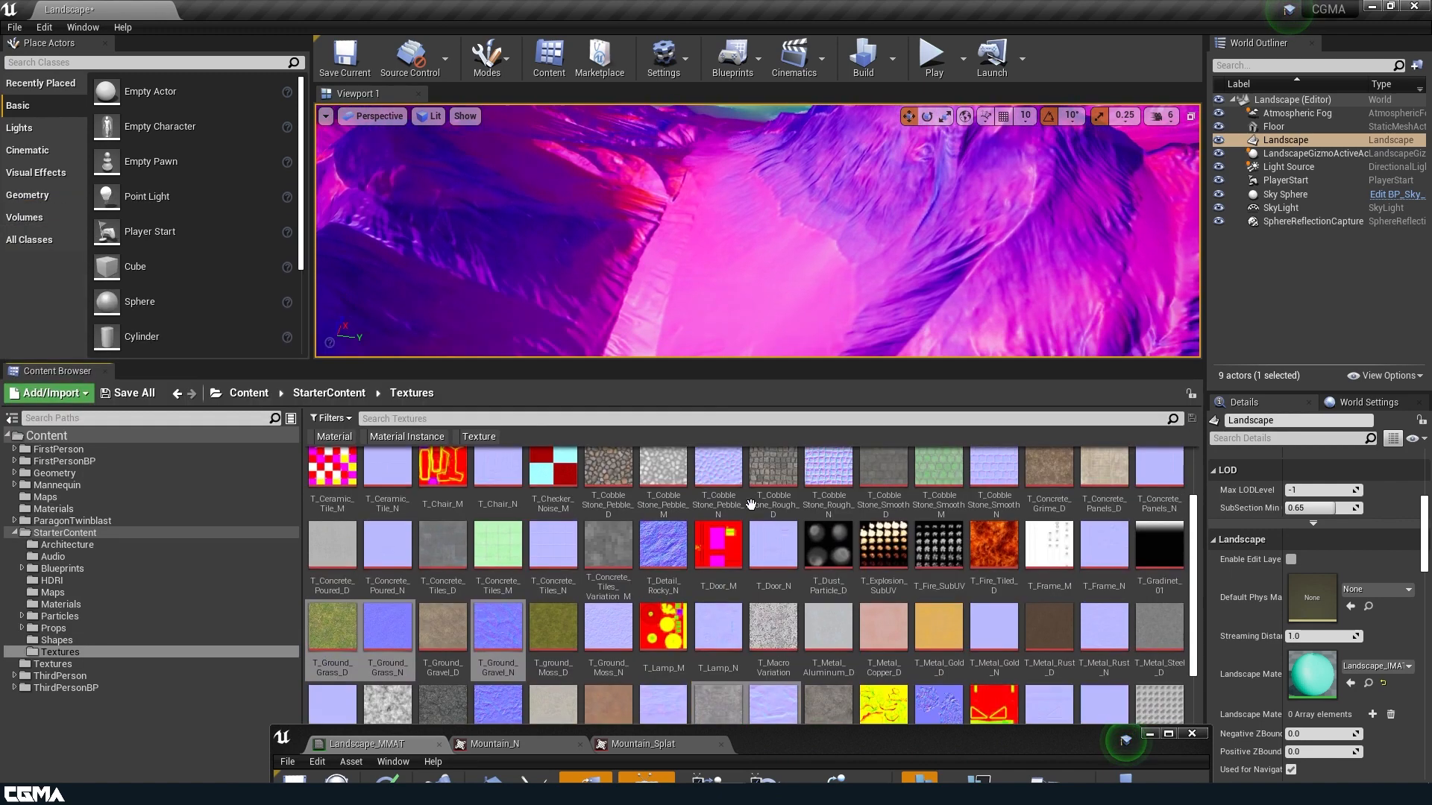
left_click_drag(811, 752, 1061, 244)
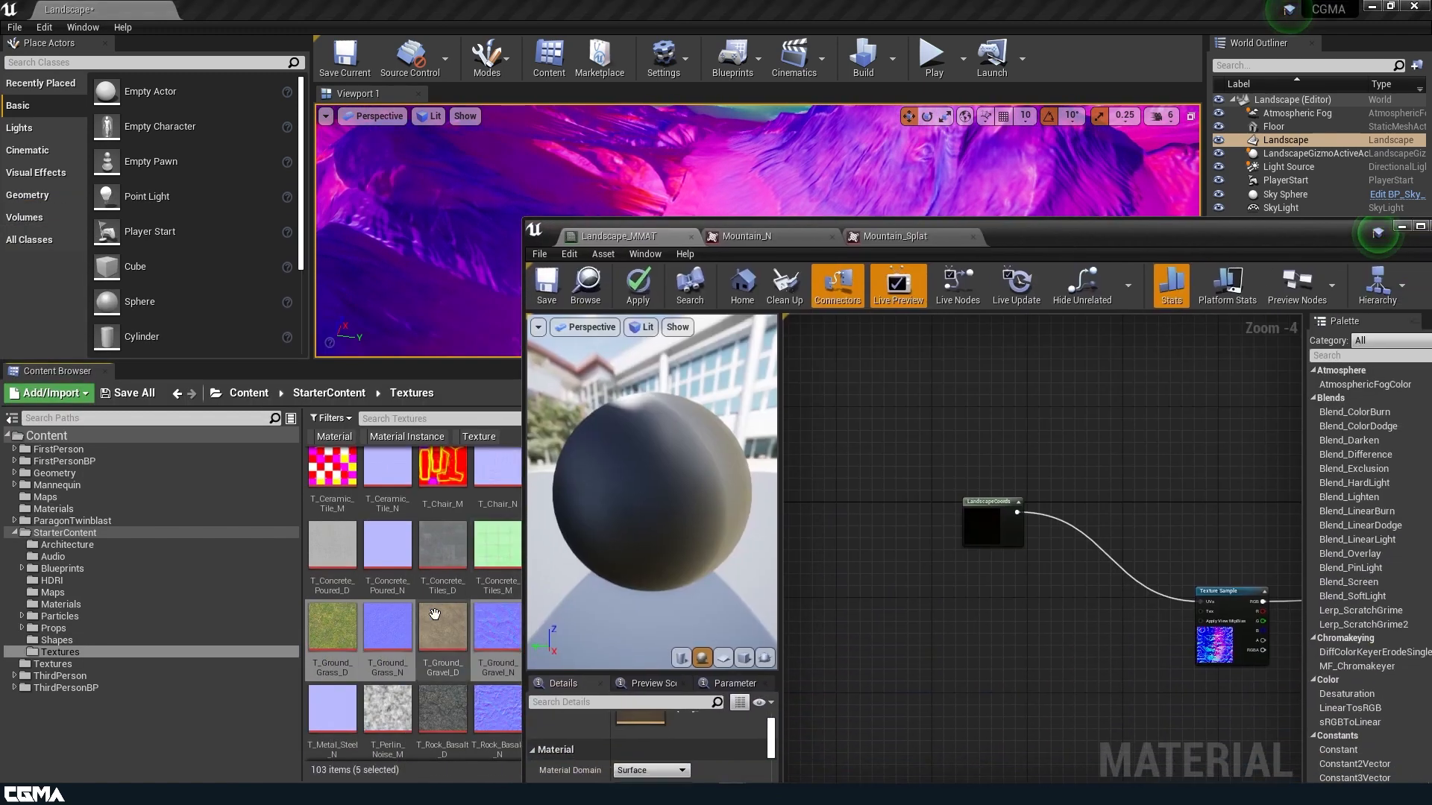
Bring the five selected grass, gravel and slate textures into the Landscape_MMAT graph as texture samples and maximize the material editor.
left_click_drag(400, 623, 892, 544)
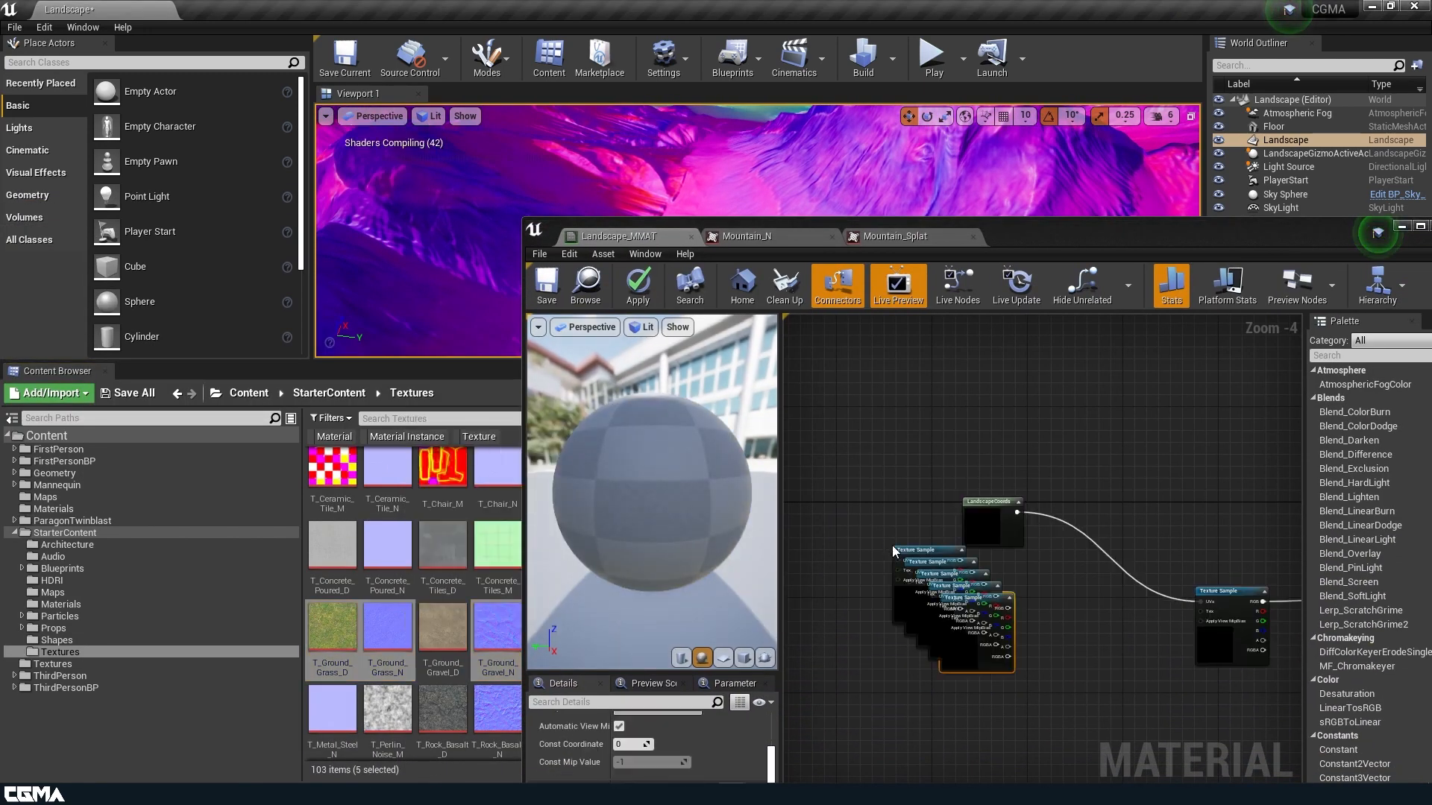
left_click_drag(1102, 225, 1000, 141)
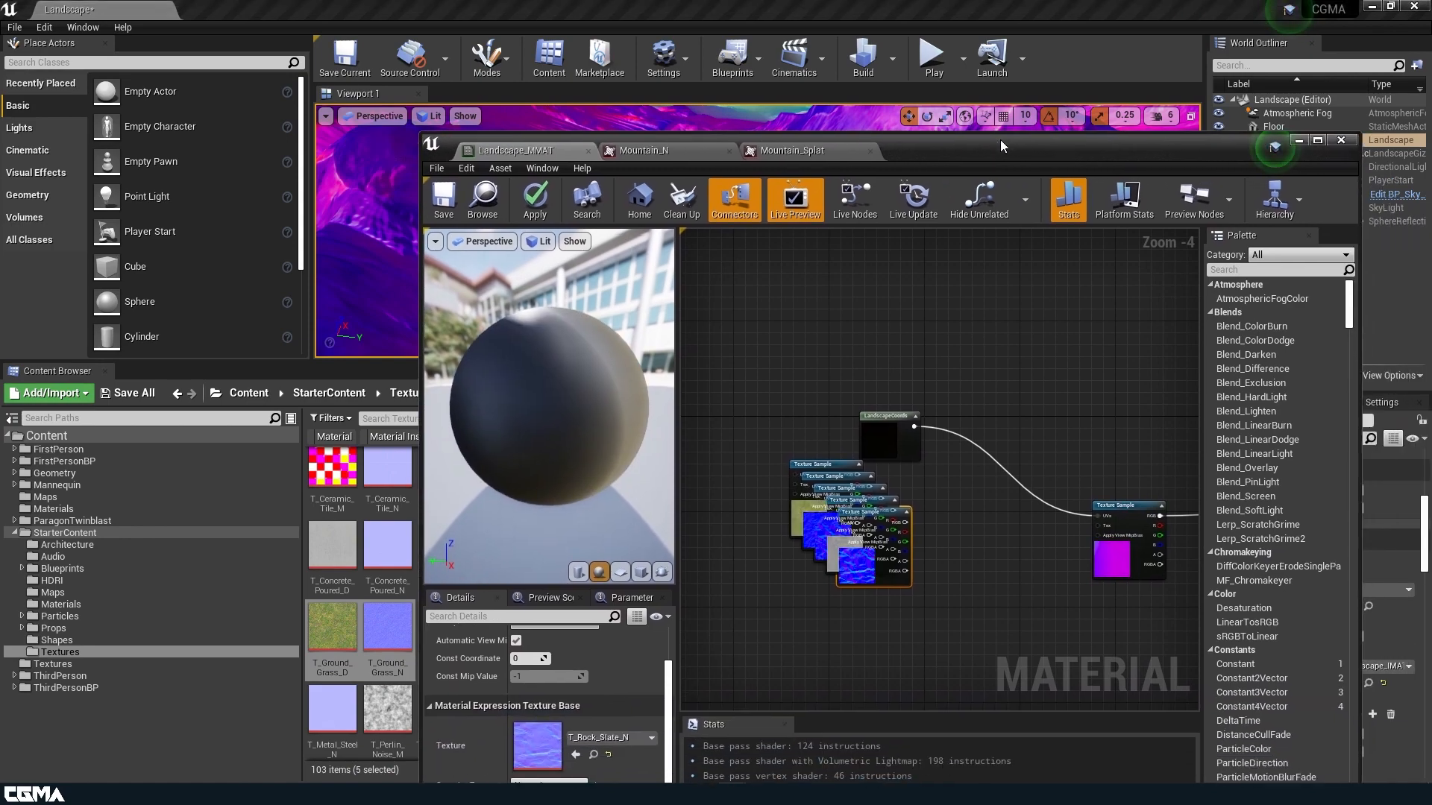
double_click(999, 144)
Separate the overlapping texture samples by material and stack the grass colour and normal samples above the landscape coordinates node.
left_click_drag(571, 521, 598, 636)
left_click_drag(545, 403, 638, 503)
left_click_drag(534, 432, 502, 342)
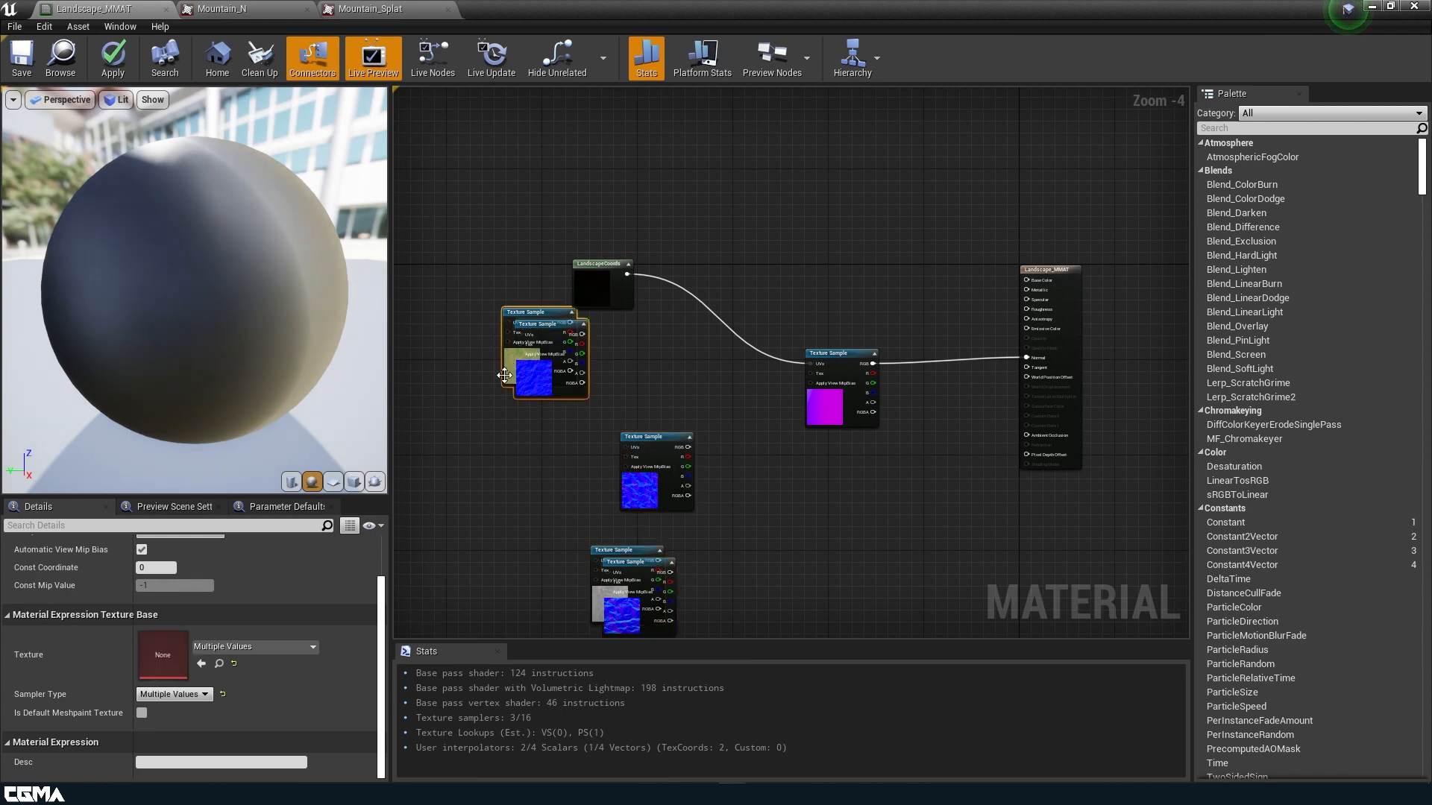
left_click(535, 384)
left_click_drag(541, 381, 531, 456)
left_click_drag(445, 354, 695, 190)
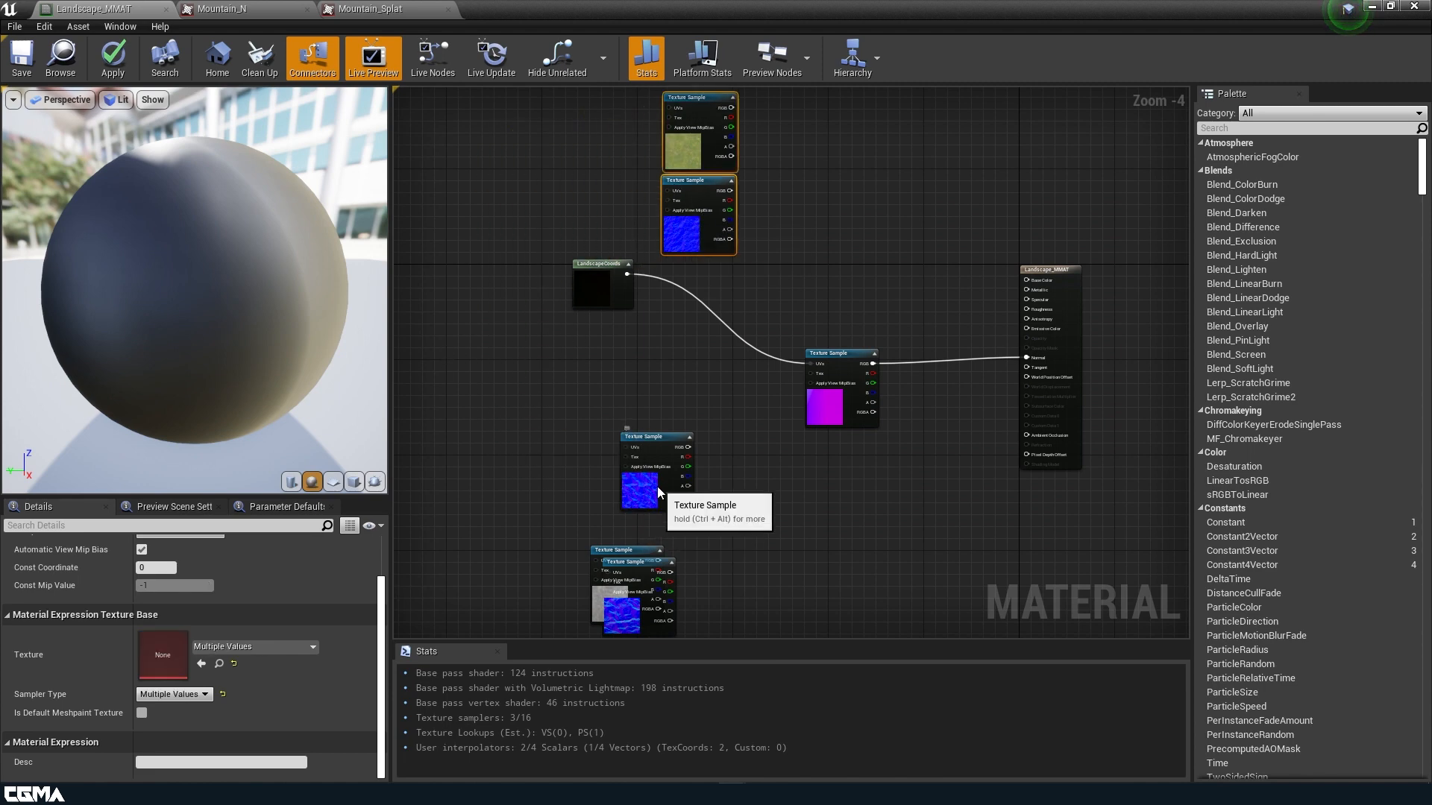
Stack the slate colour and normal samples below the landscape coordinates node, with the T_Ground_Gravel_N sample on its own beneath them.
left_click_drag(634, 504, 609, 407)
right_click_drag(626, 621, 662, 493)
left_click_drag(662, 492, 650, 563)
left_click_drag(653, 261, 752, 610)
left_click_drag(581, 457, 663, 550)
left_click_drag(654, 547, 663, 332)
left_click_drag(772, 610, 670, 546)
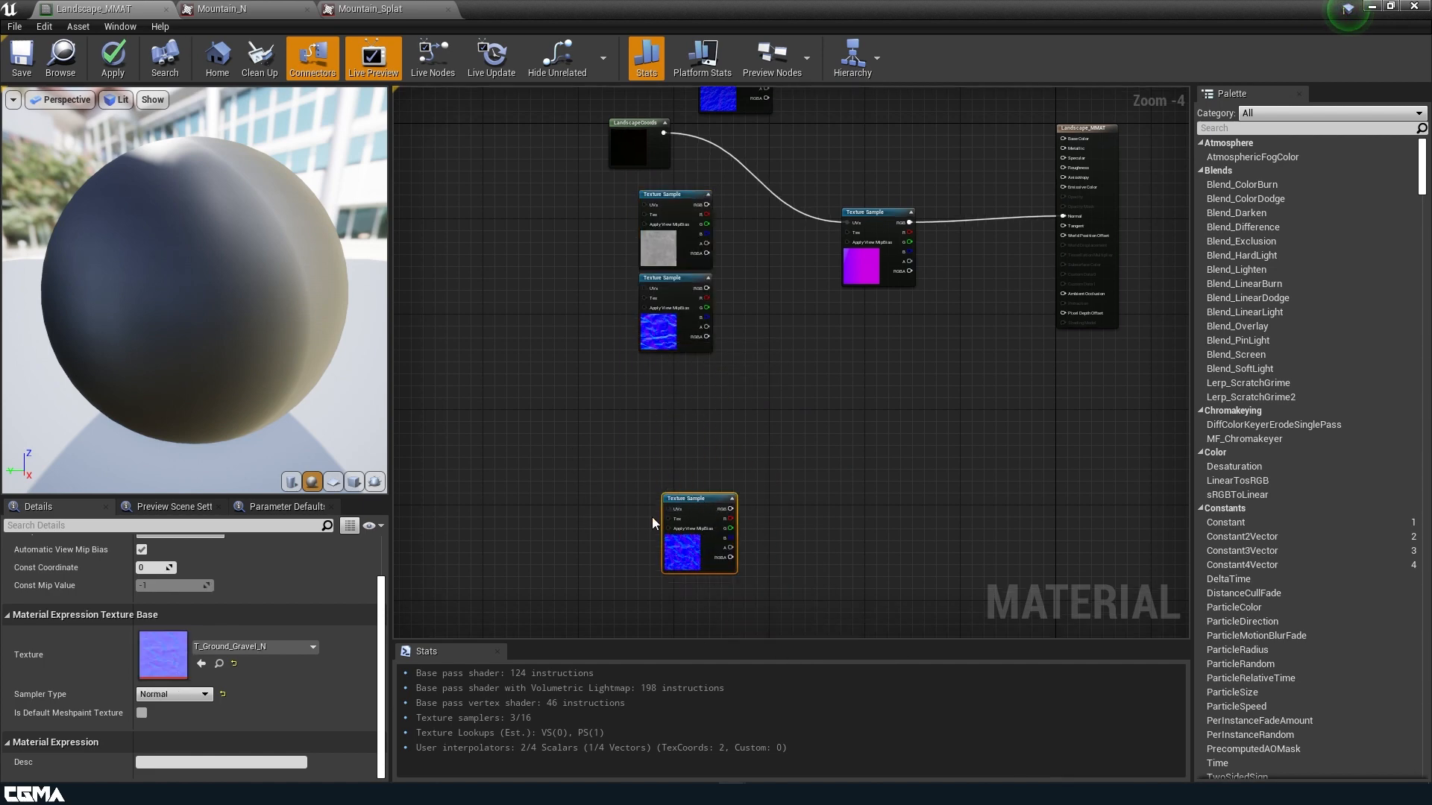
Add a Constant3Vector node above the T_Ground_Gravel_N sample and set its R, G and B to 1.
left_click(676, 472)
left_click_drag(679, 481, 679, 442)
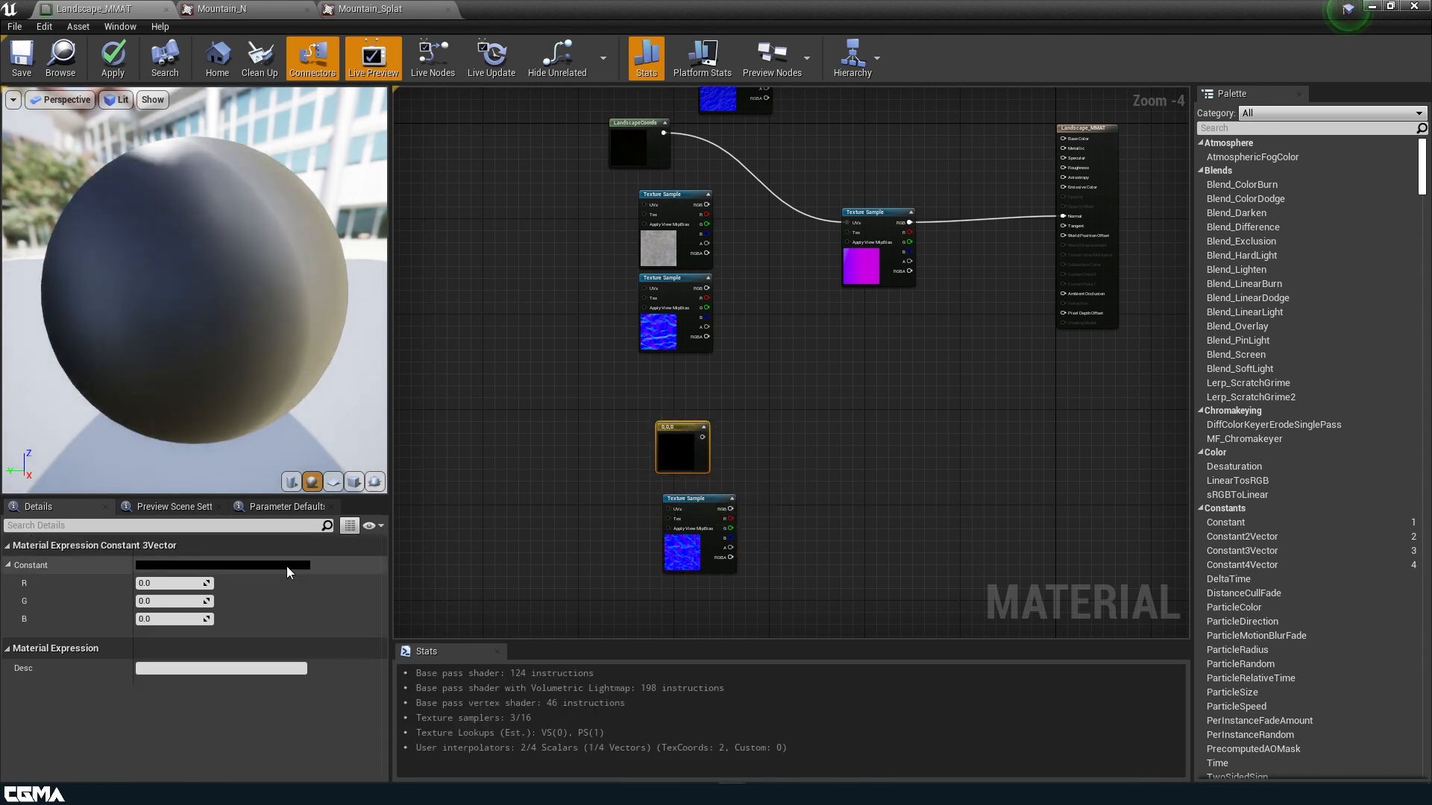
left_click(155, 586)
type("1")
key("Tab")
type("1")
key("Tab")
type("1")
Set the Constant3Vector's R, G and B values to 0.9 for an off-white snow colour.
left_click(172, 583)
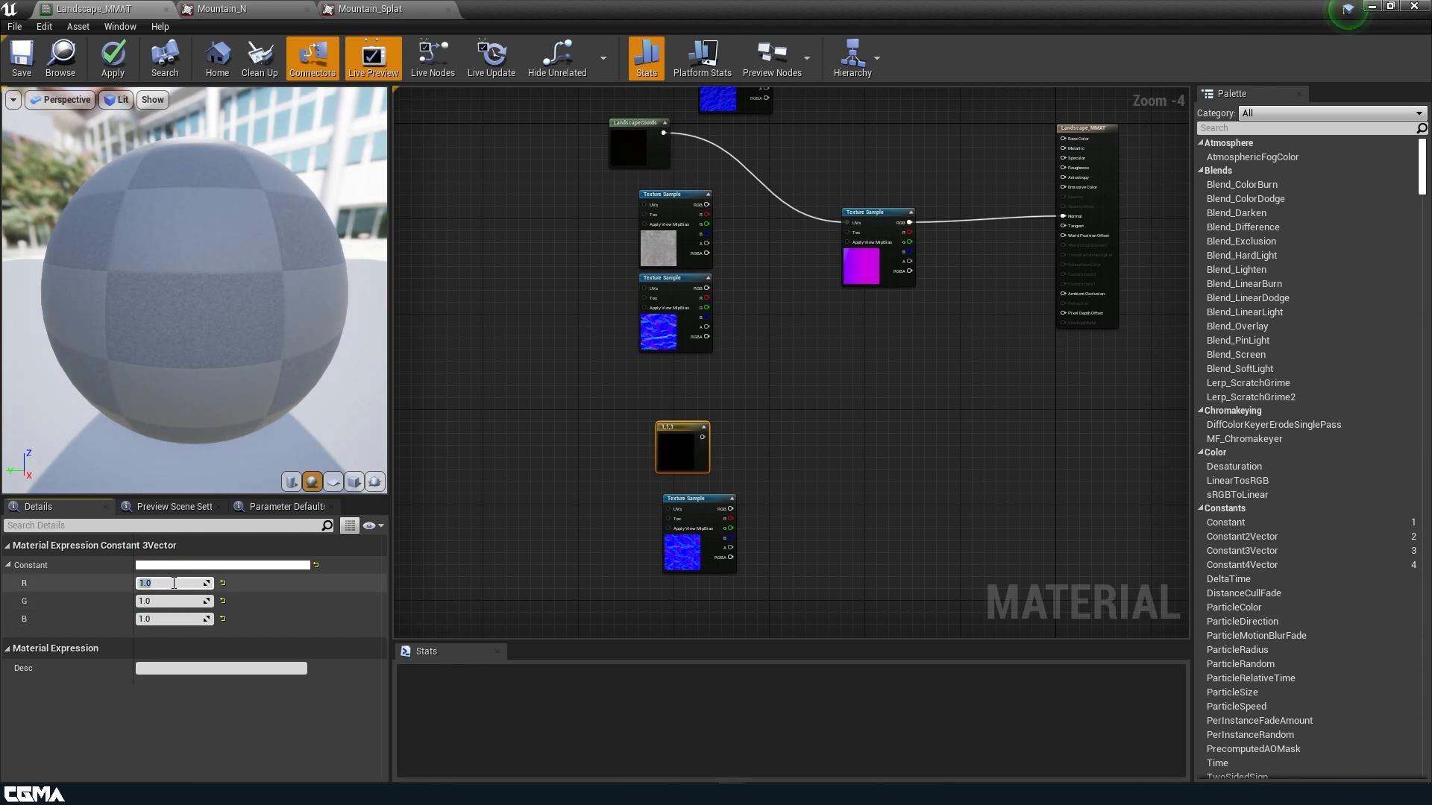
type(".9")
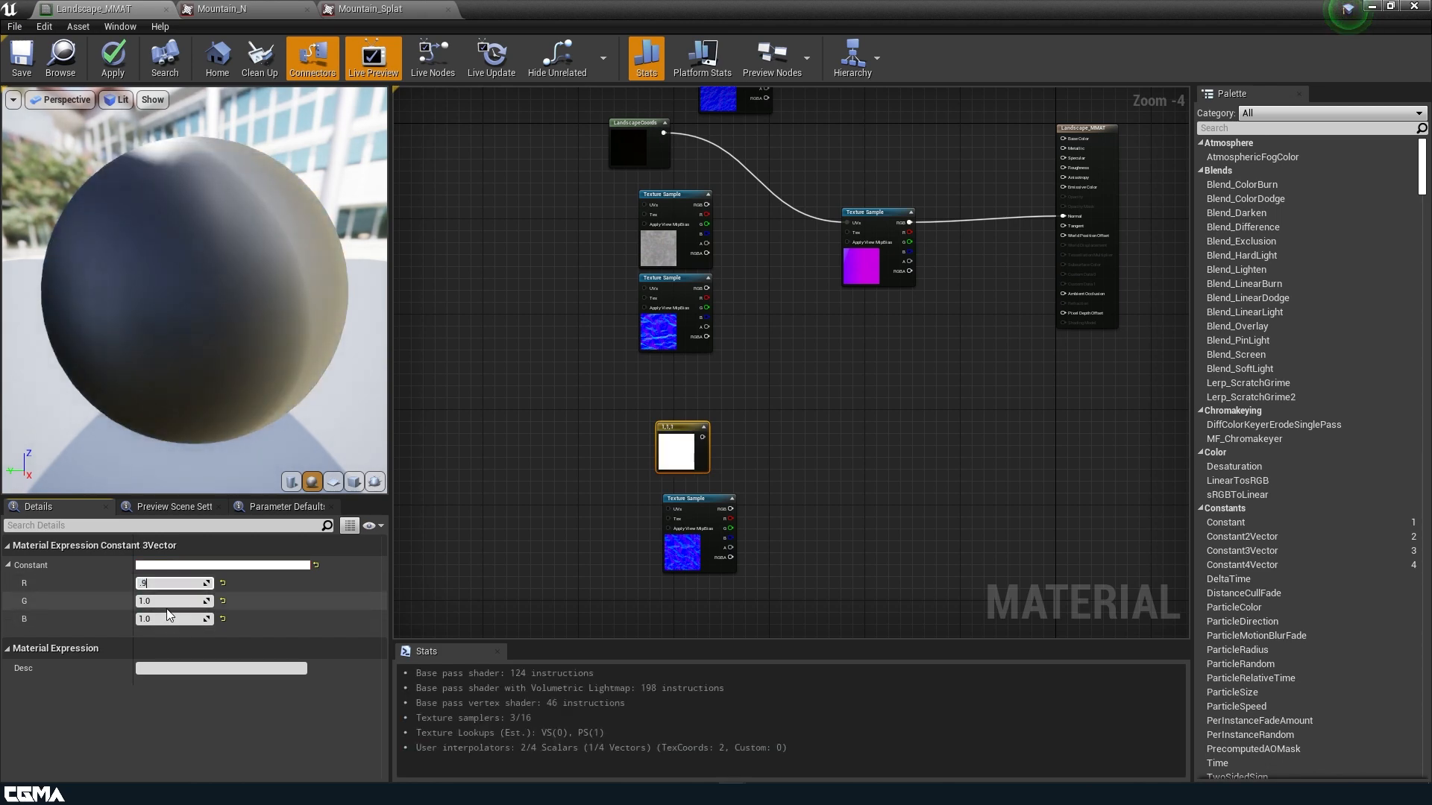
left_click(171, 603)
type(".9")
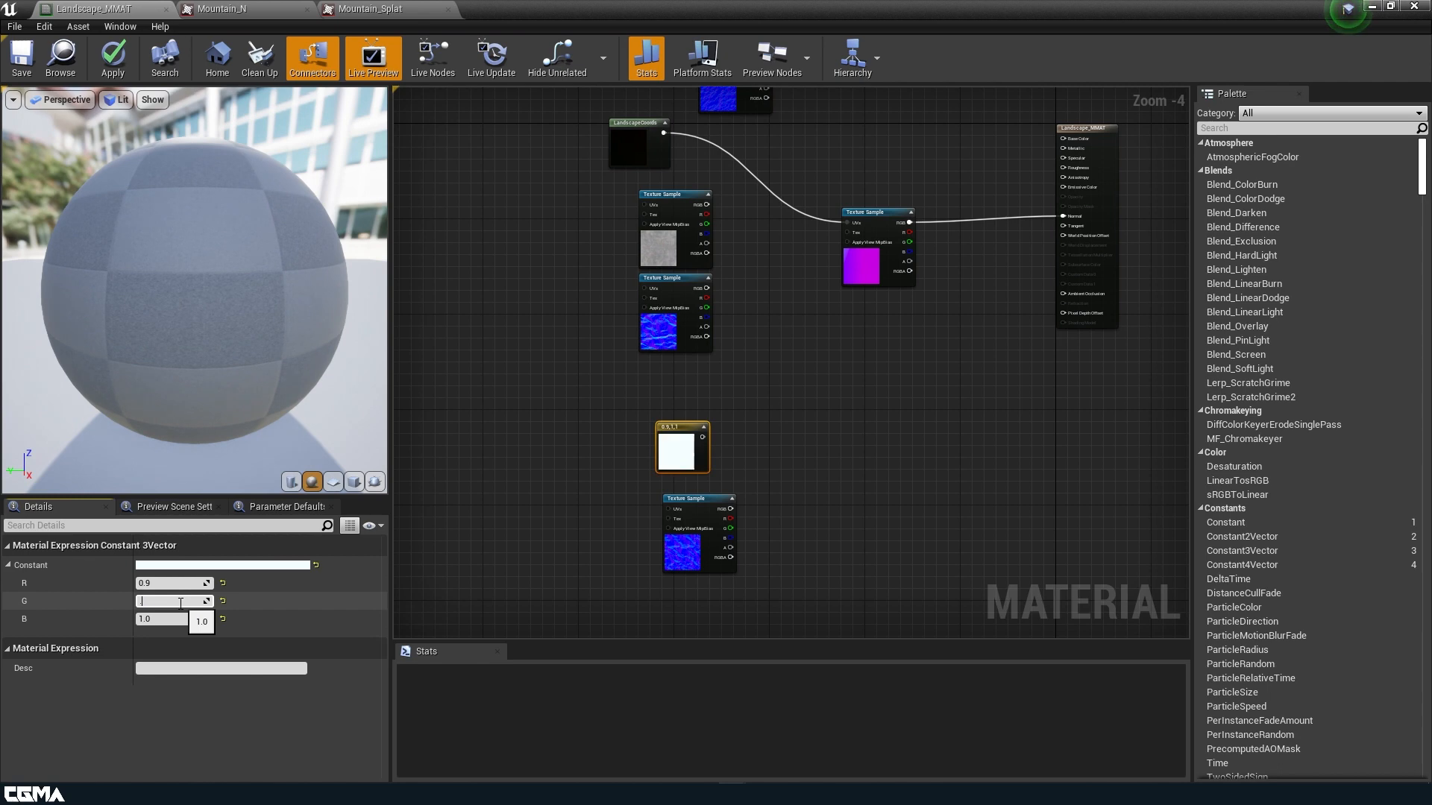
left_click(162, 620)
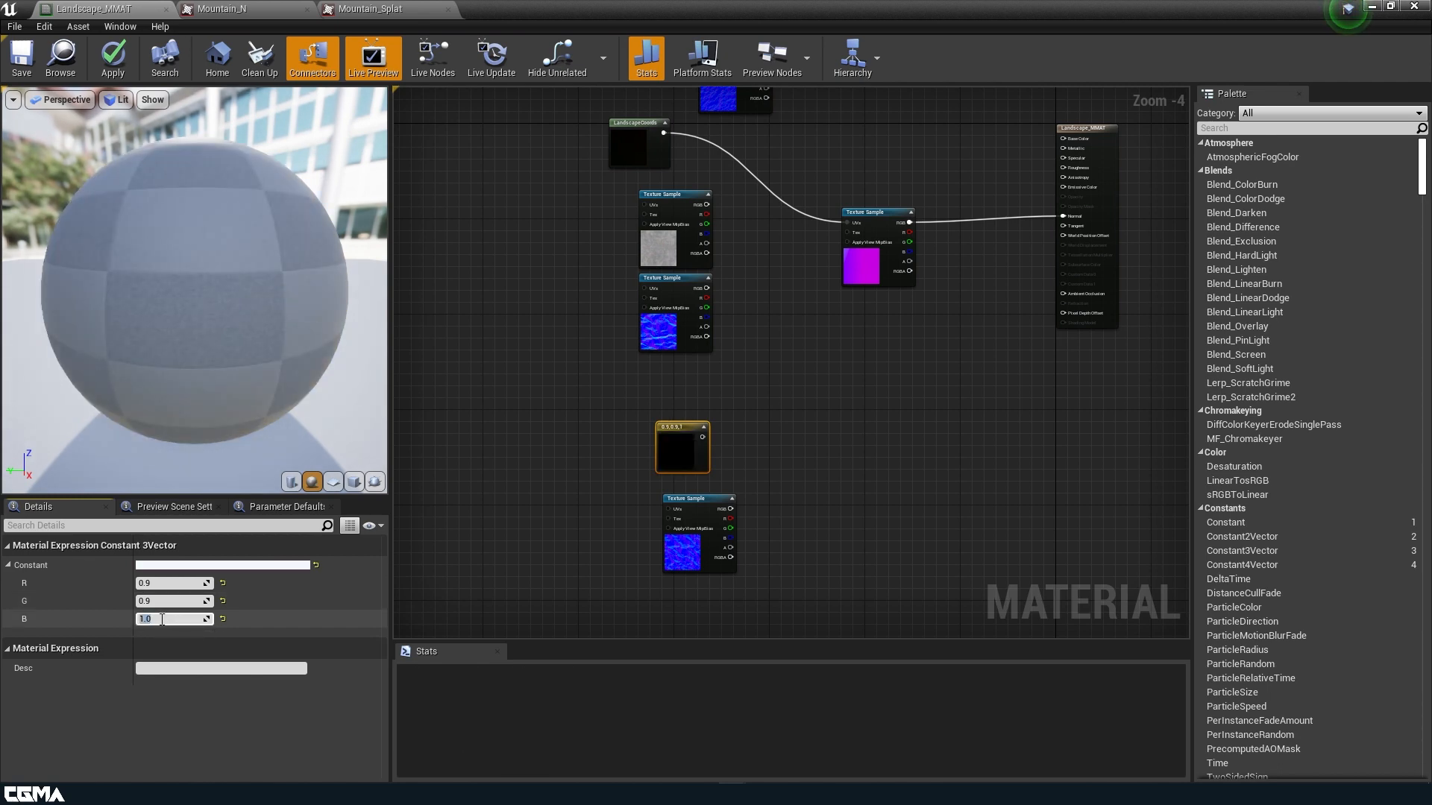
key("BackSpace")
type(".9")
key("Return")
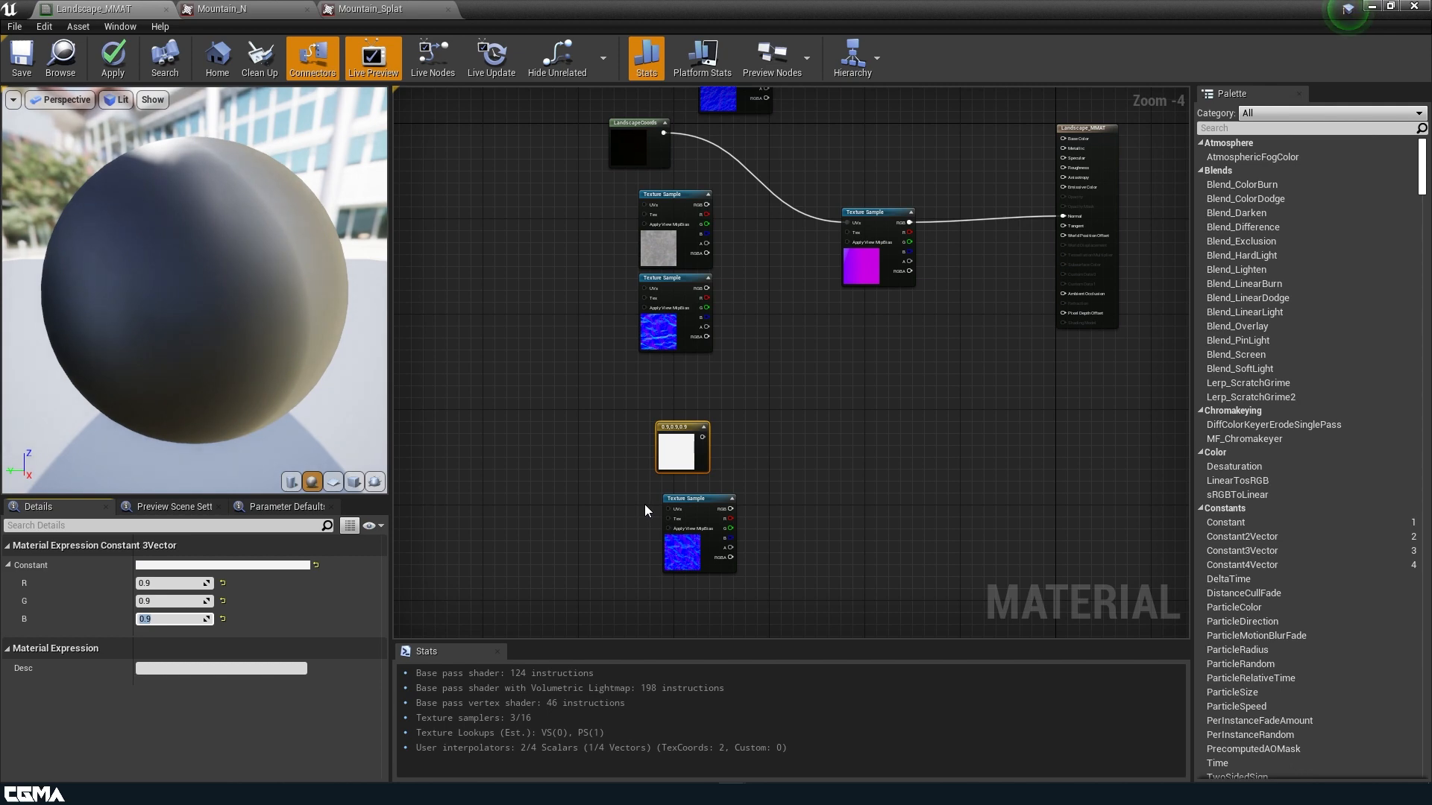
left_click(825, 455)
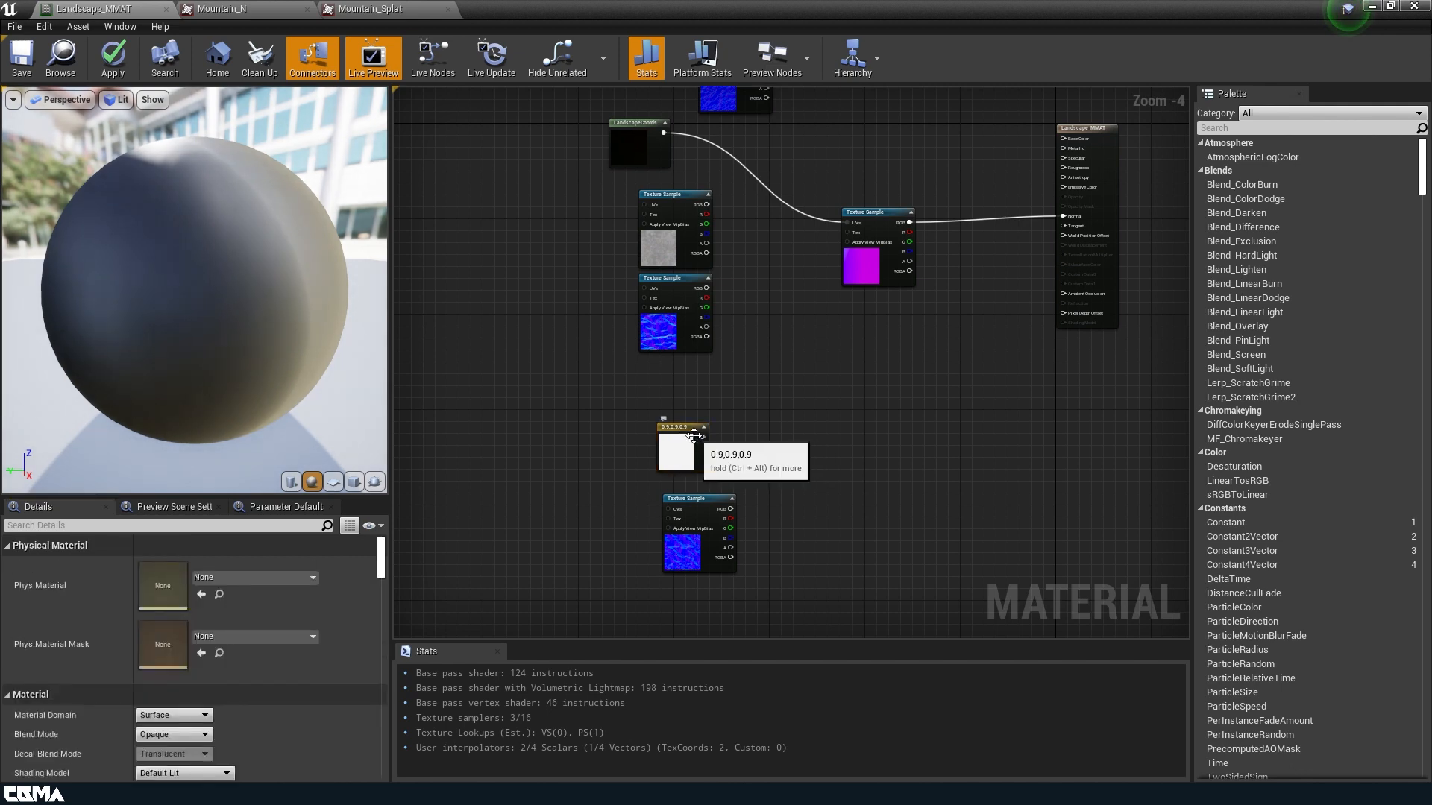
Rearrange the graph by moving the mountain normal sample down, and the landscape coordinates node and grass samples further from the material output.
left_click_drag(688, 567, 687, 561)
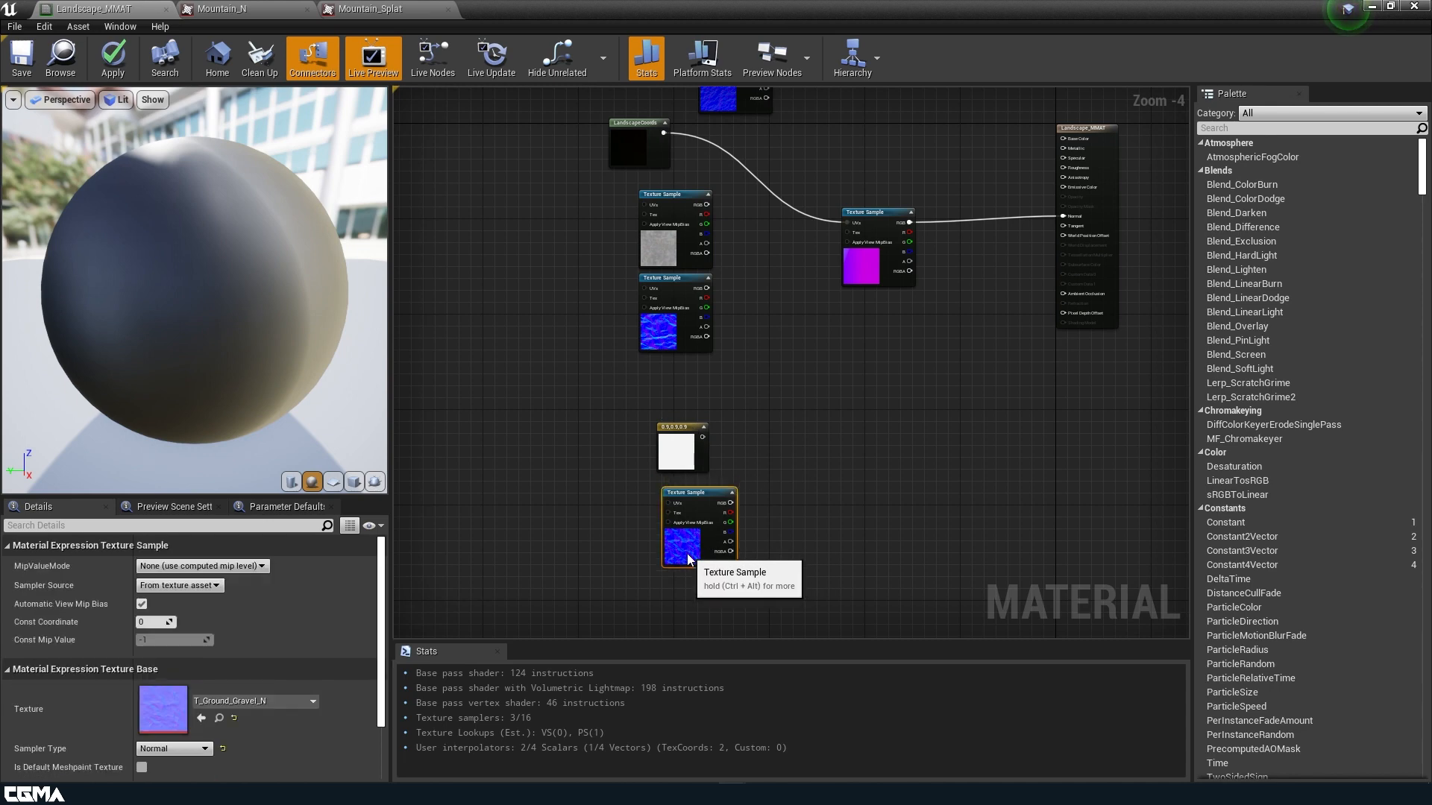
right_click_drag(792, 385, 778, 580)
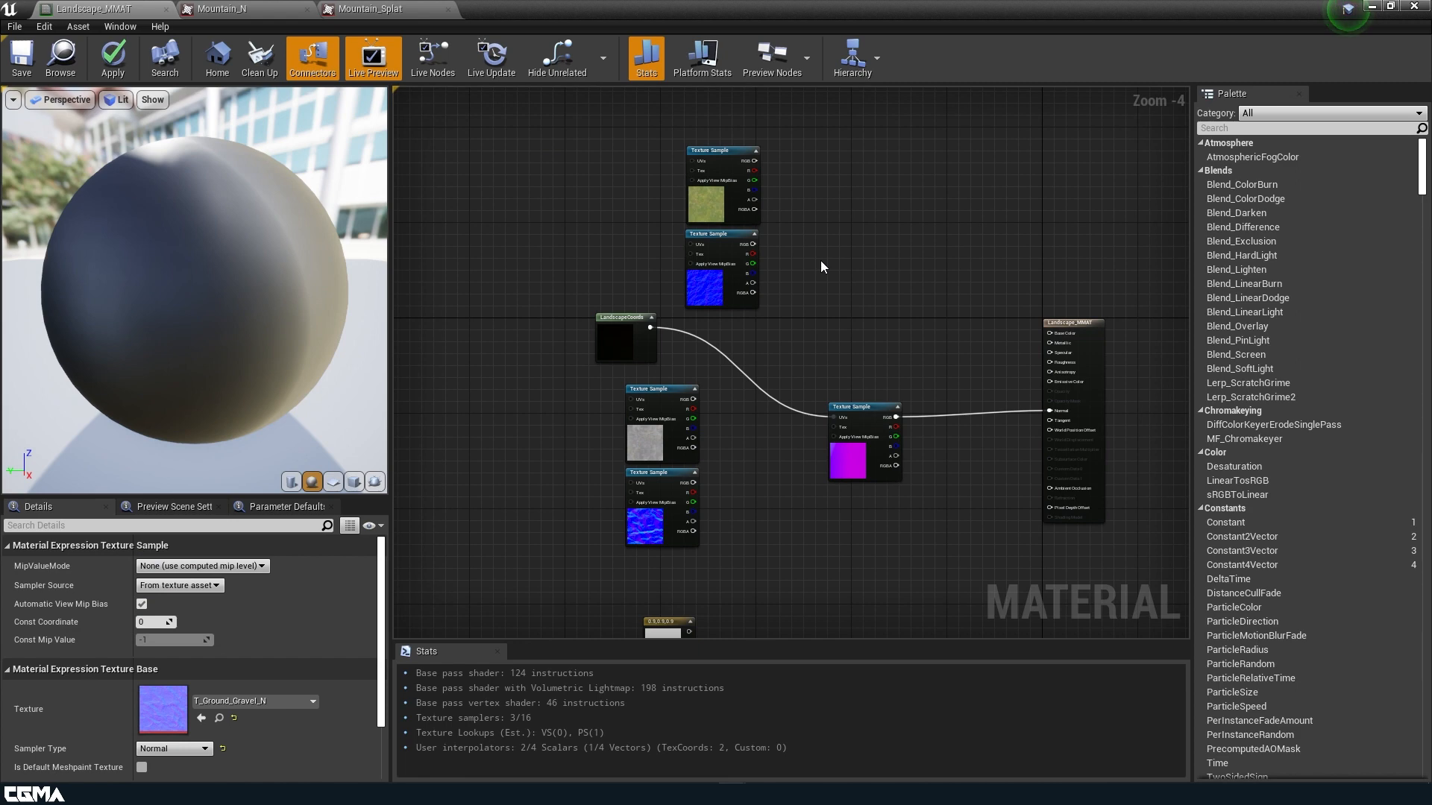
left_click_drag(841, 477, 904, 708)
right_click_drag(830, 319, 897, 487)
left_click_drag(709, 254, 416, 334)
right_click_drag(835, 329, 678, 416)
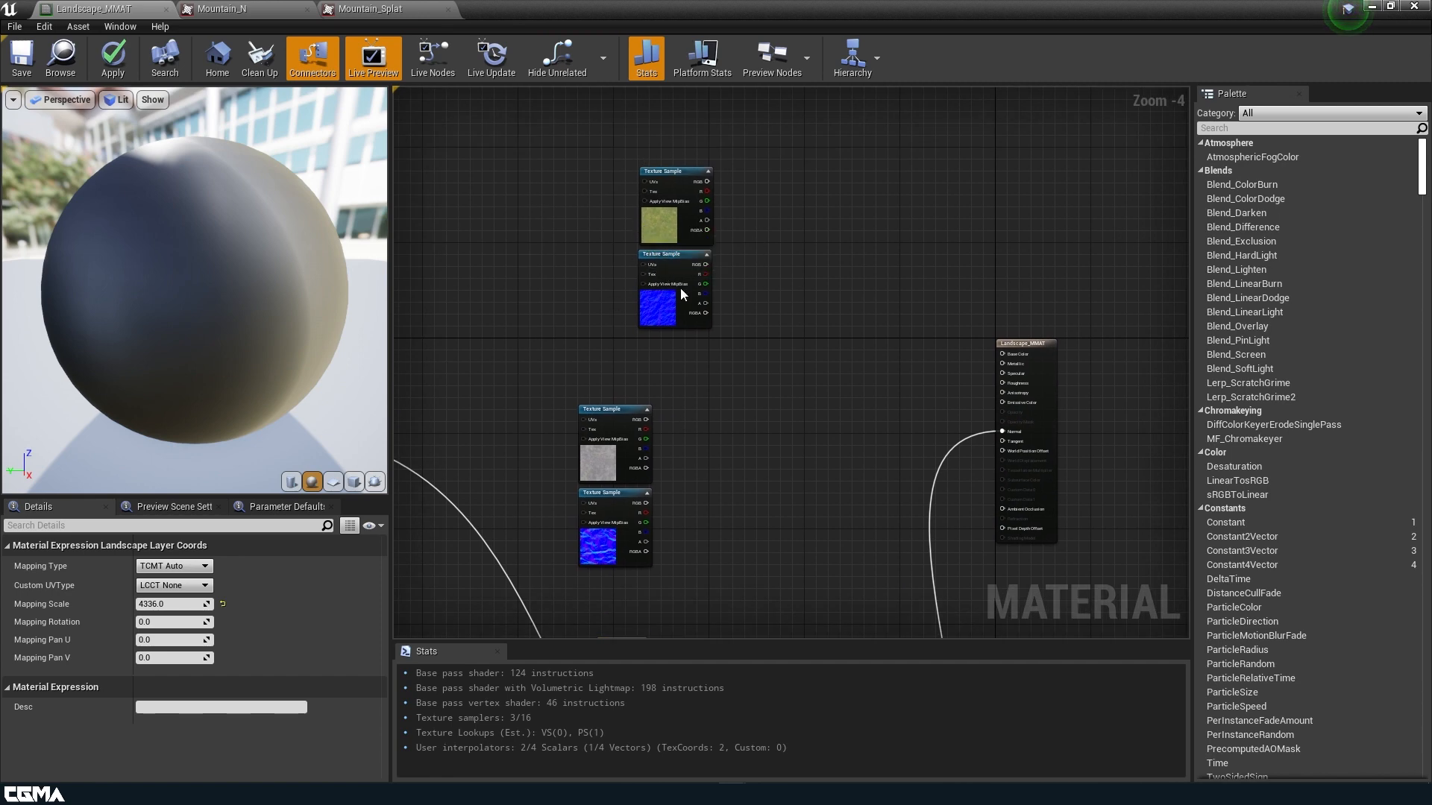
left_click_drag(582, 198, 579, 284)
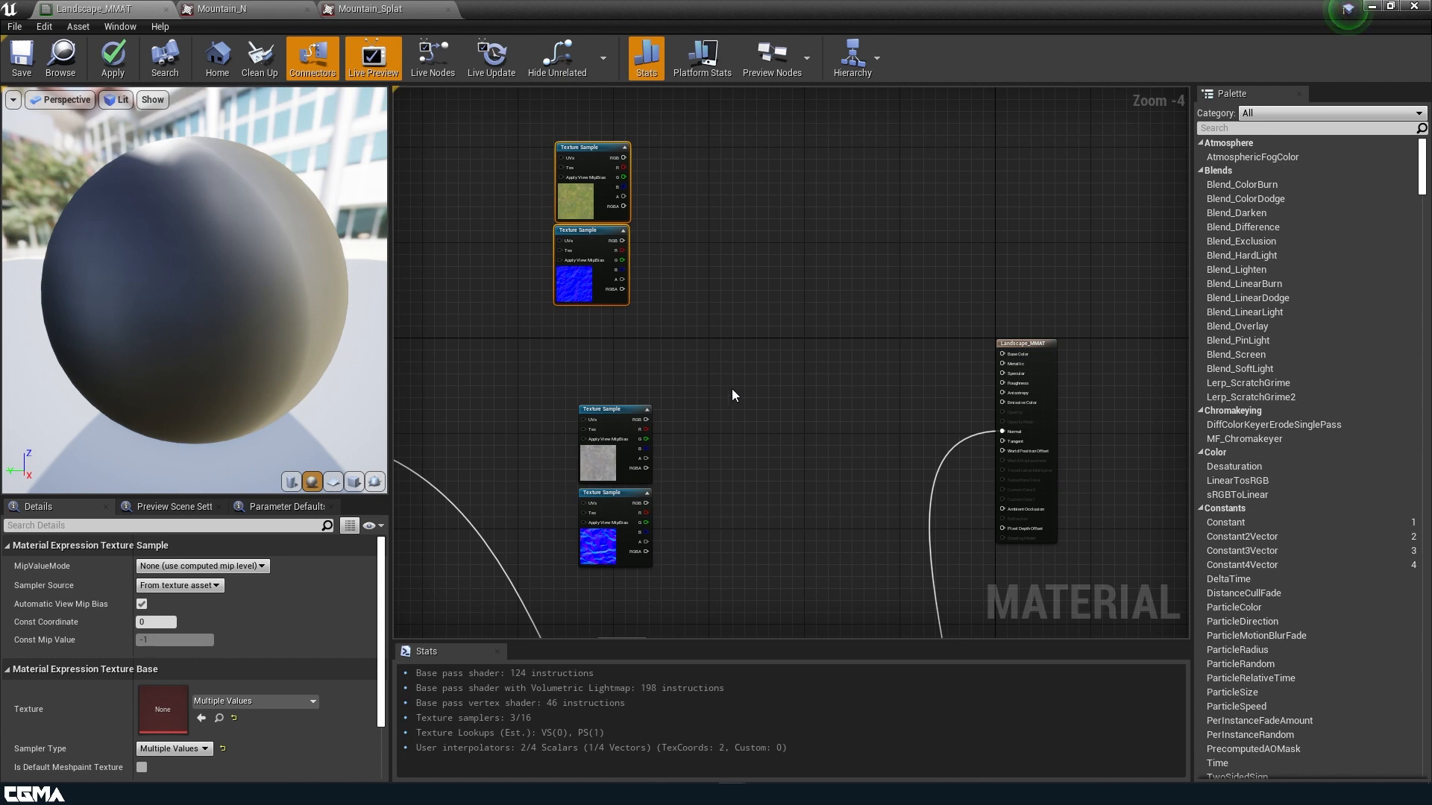
Add a LandscapeLayerBlend node beside the grass samples and give it three layer elements.
right_click(736, 235)
type("land")
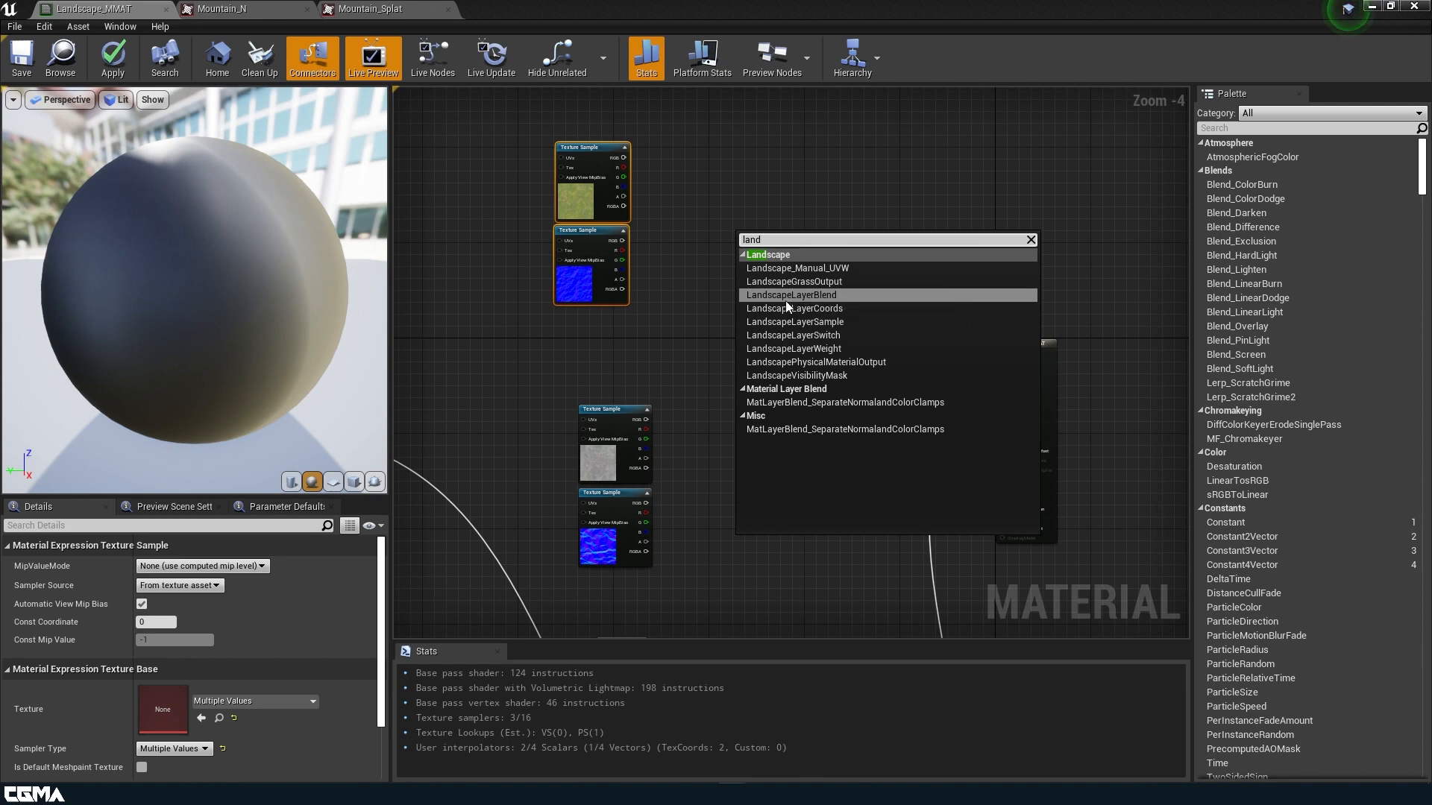
left_click(812, 292)
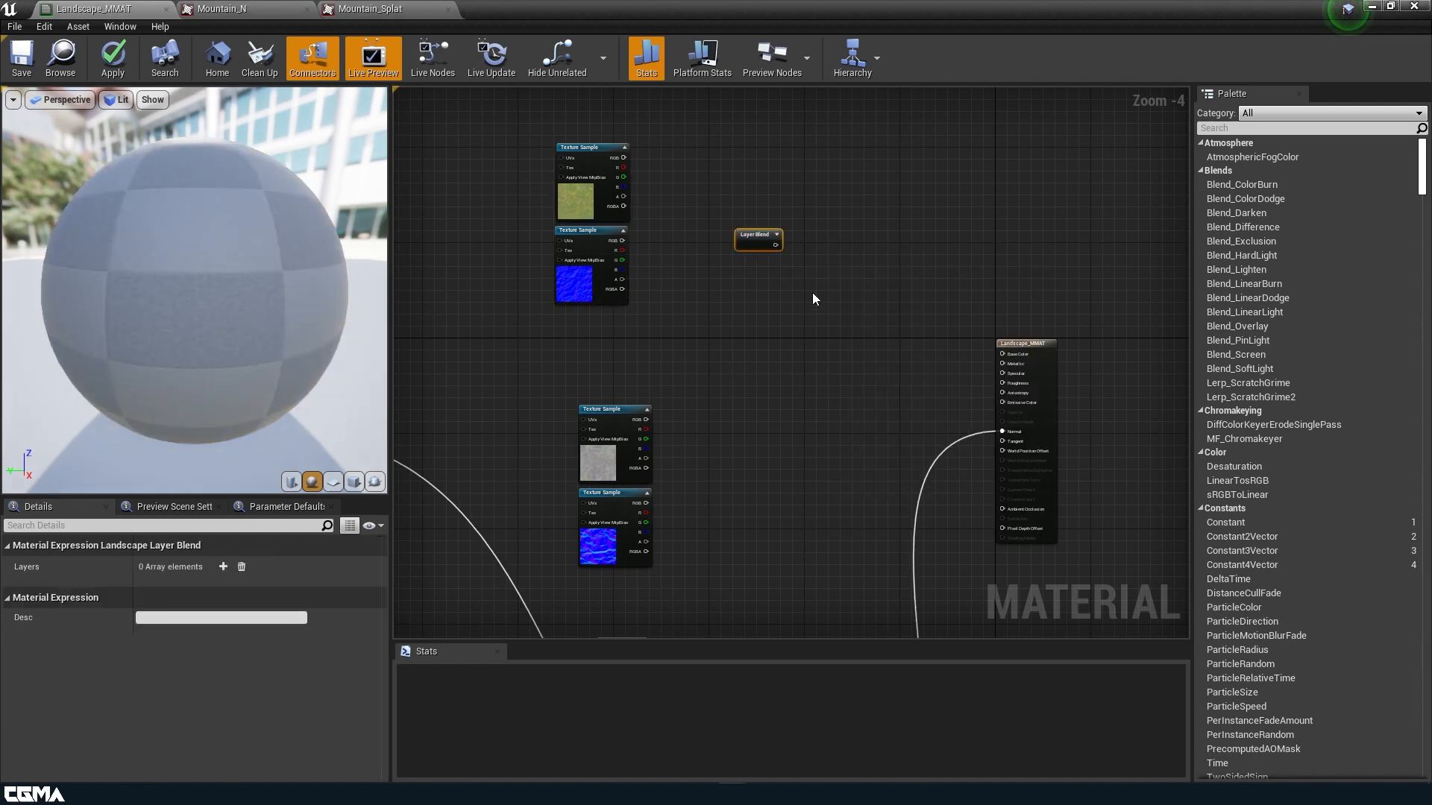
scroll(732, 218, "up", 4)
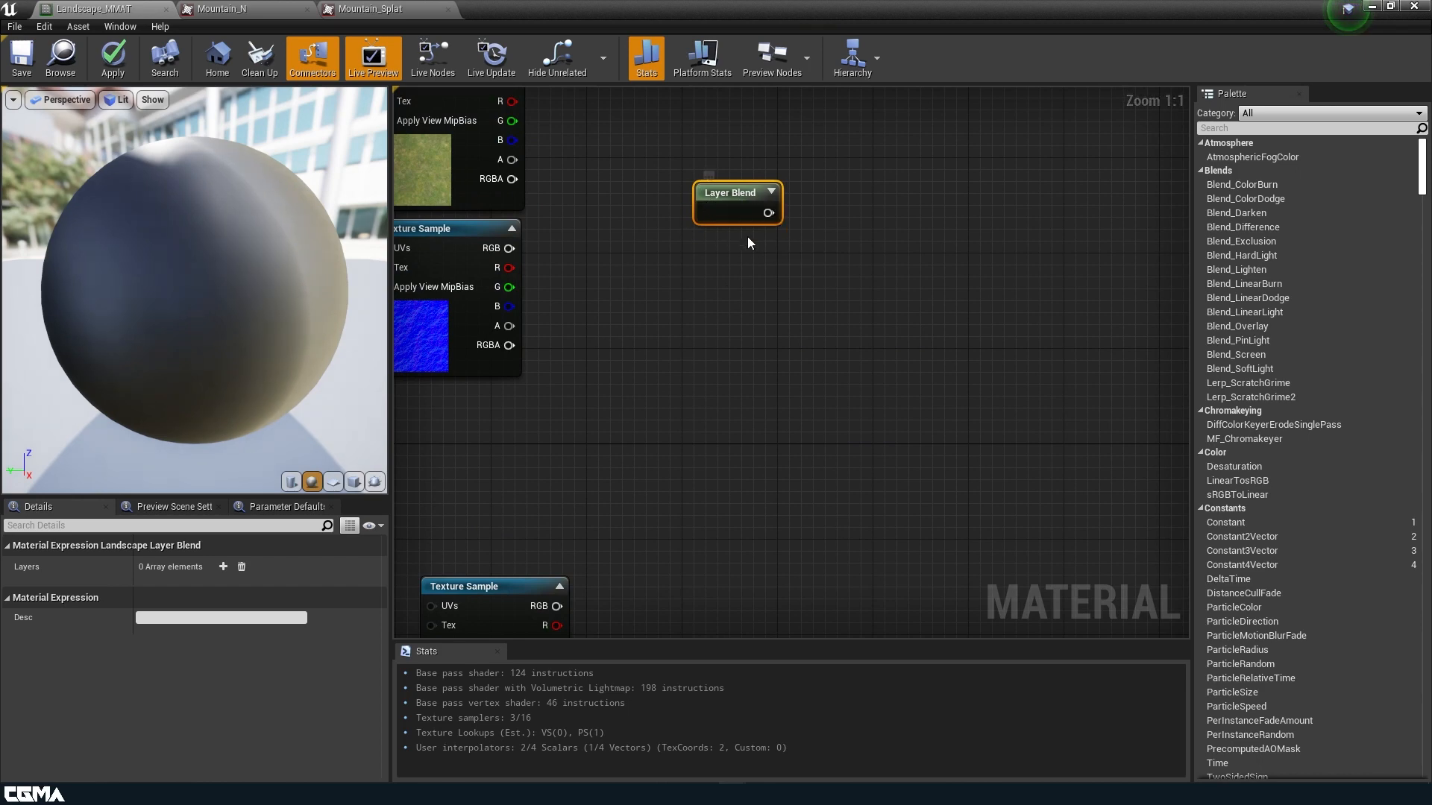
left_click(223, 567)
left_click(223, 566)
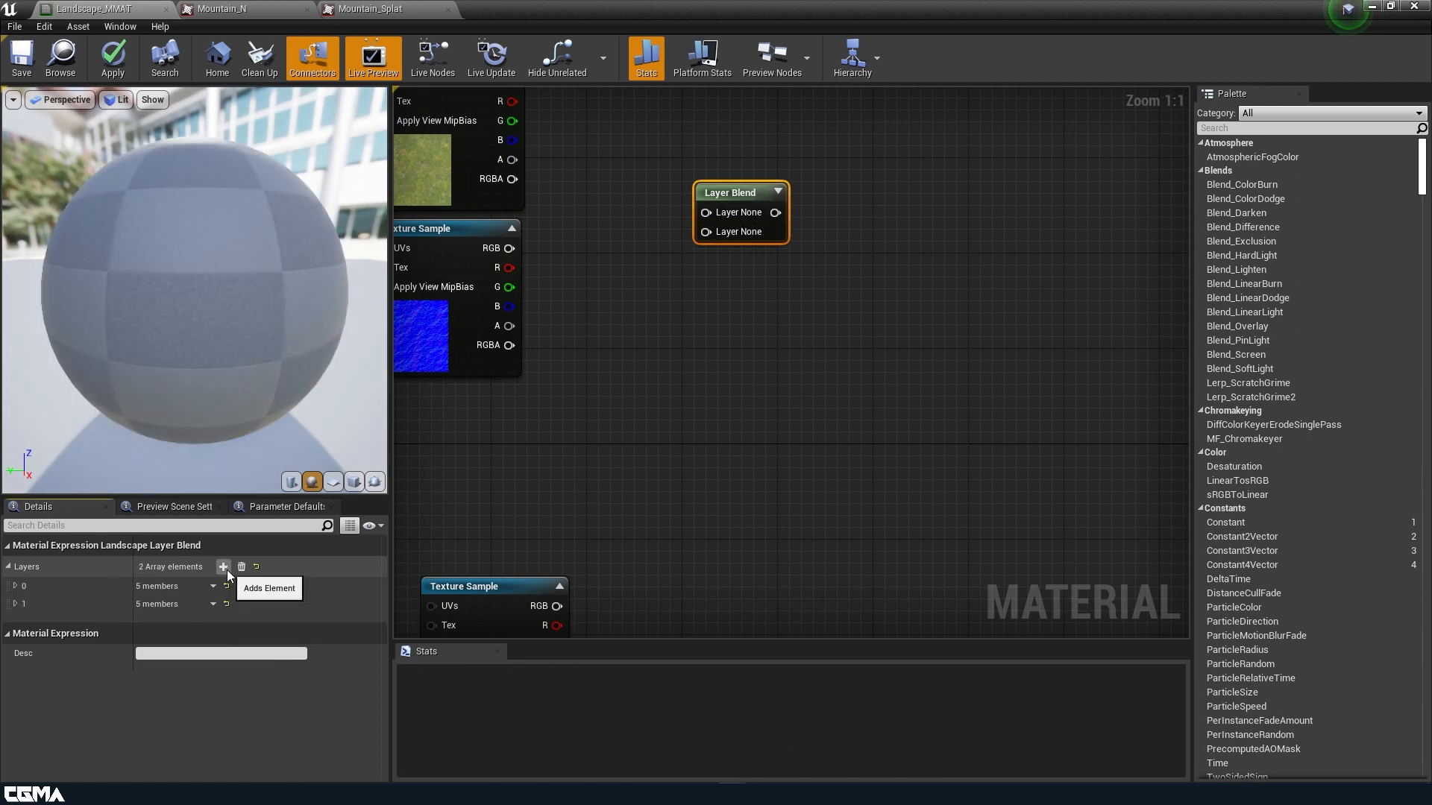
left_click(223, 567)
Name the Layer Blend node's first layer Grass.
left_click(15, 586)
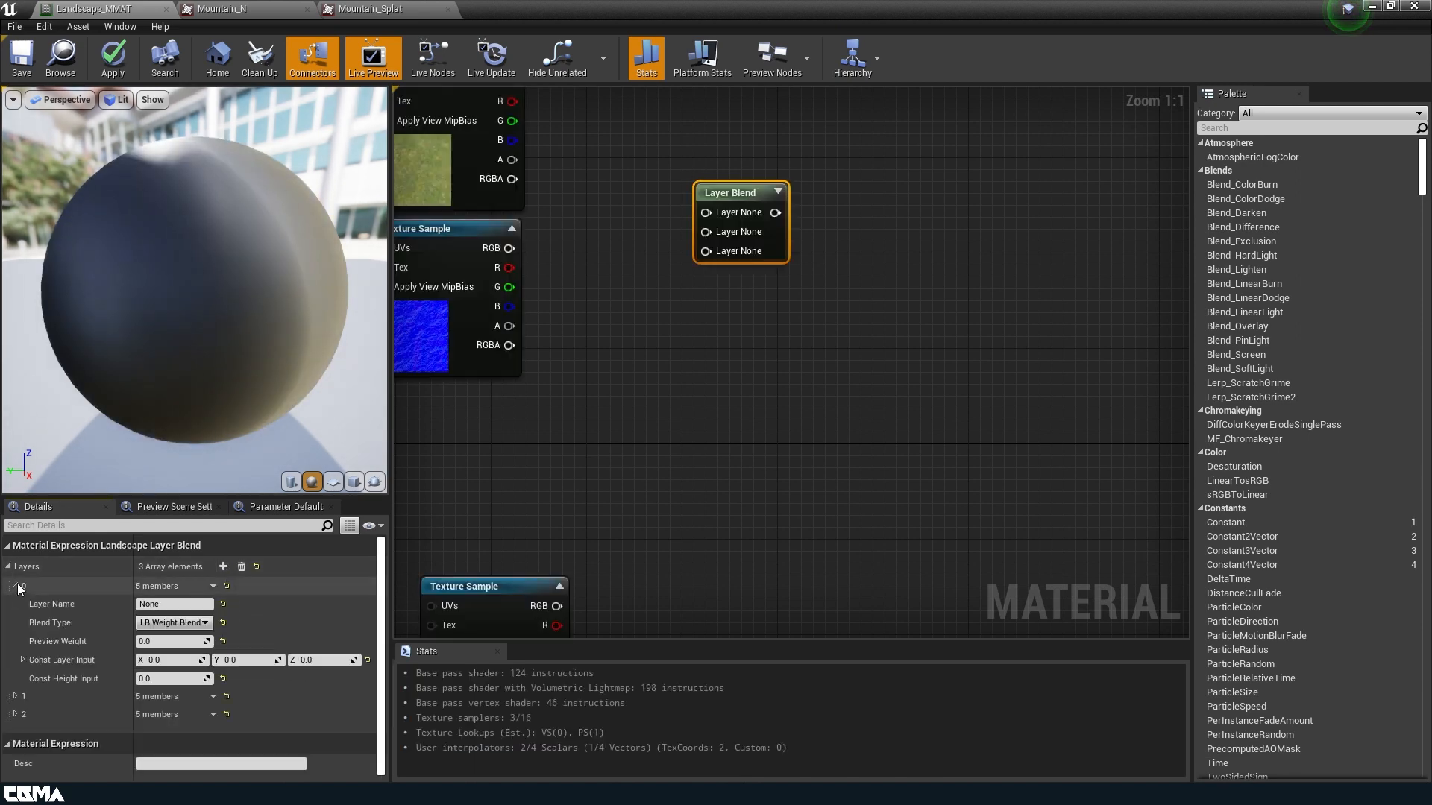
left_click(170, 604)
key("BackSpace")
key("BackSpace")
key("BackSpace")
key("BackSpace")
type("Grass")
key("Return")
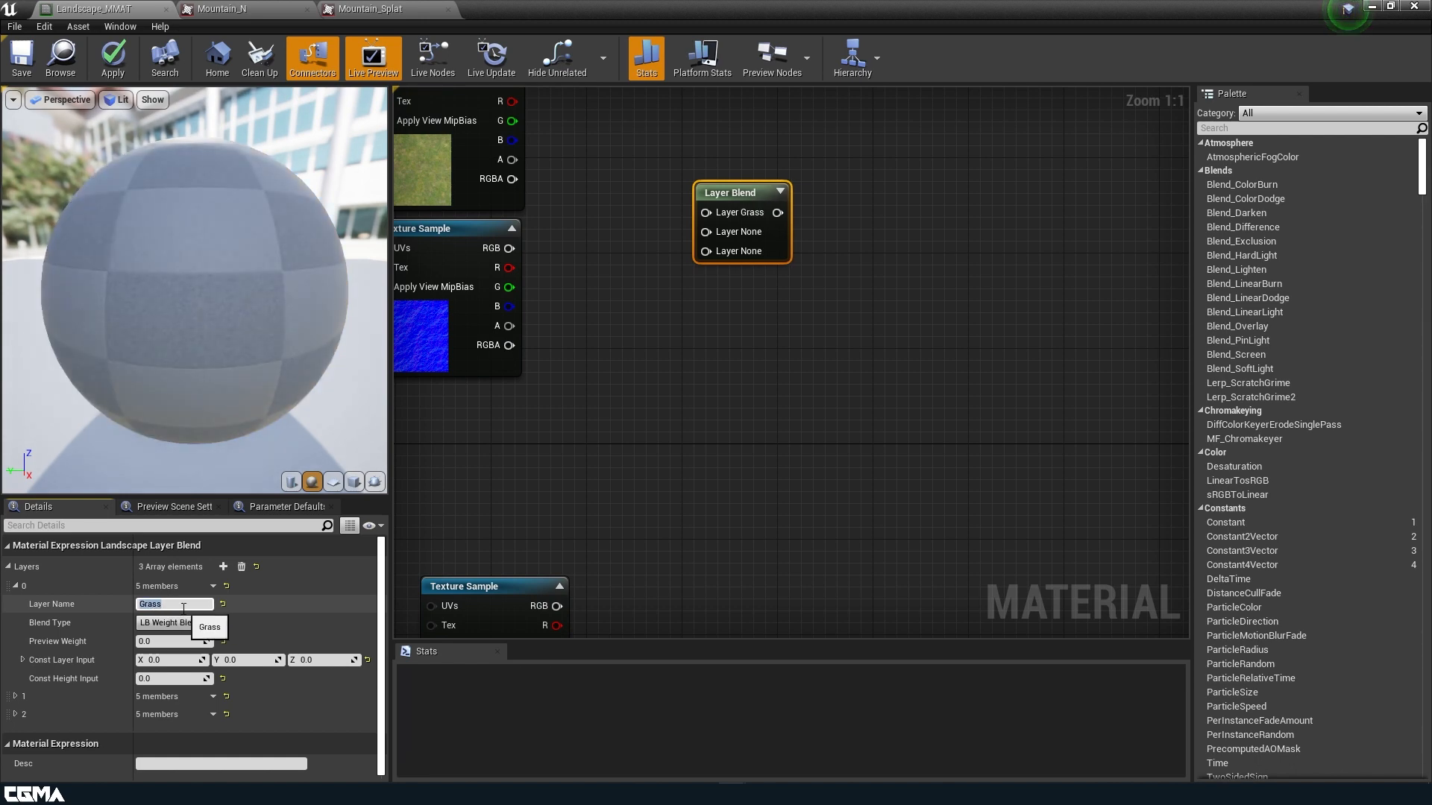
Name the Layer Blend node's second layer Rock.
left_click(19, 697)
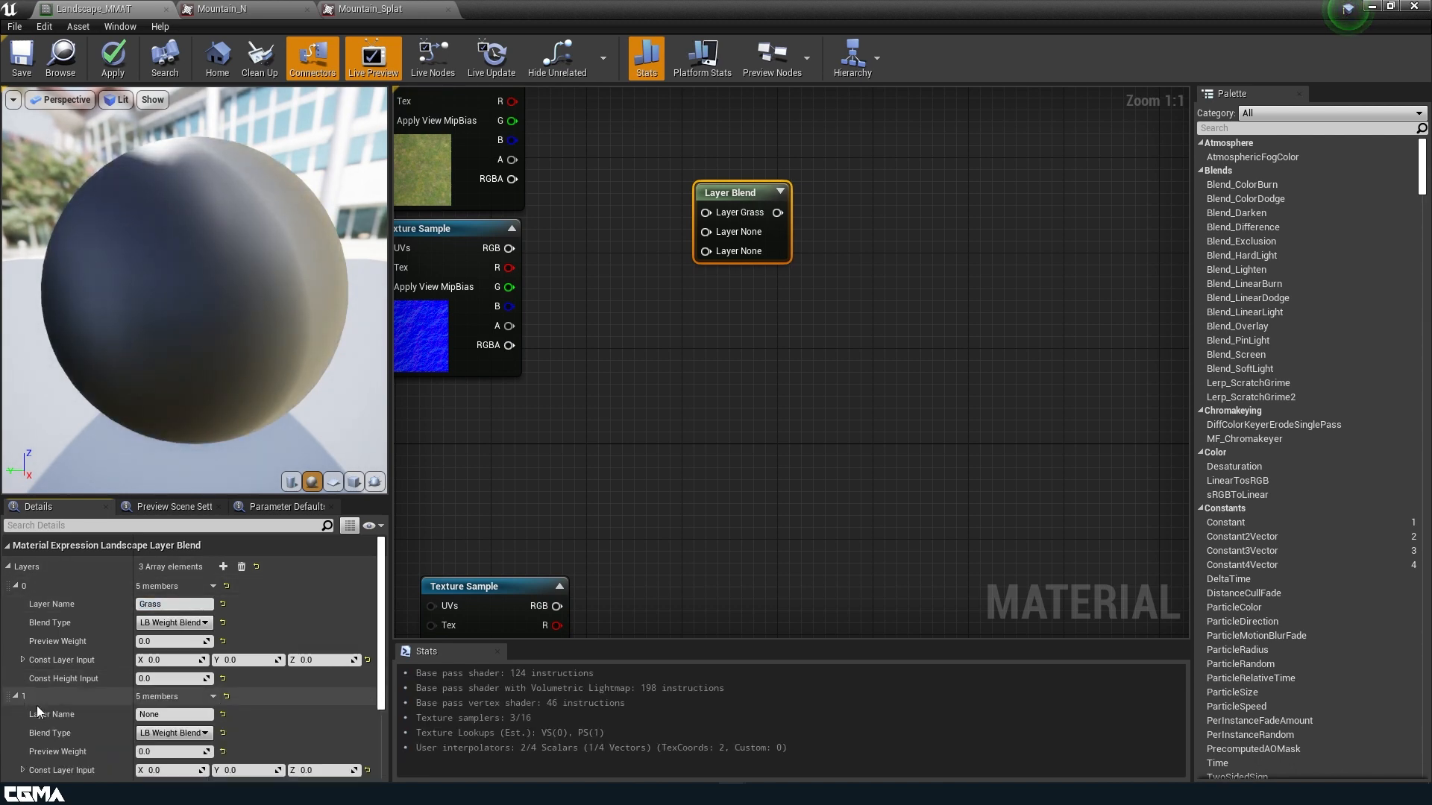
left_click(168, 715)
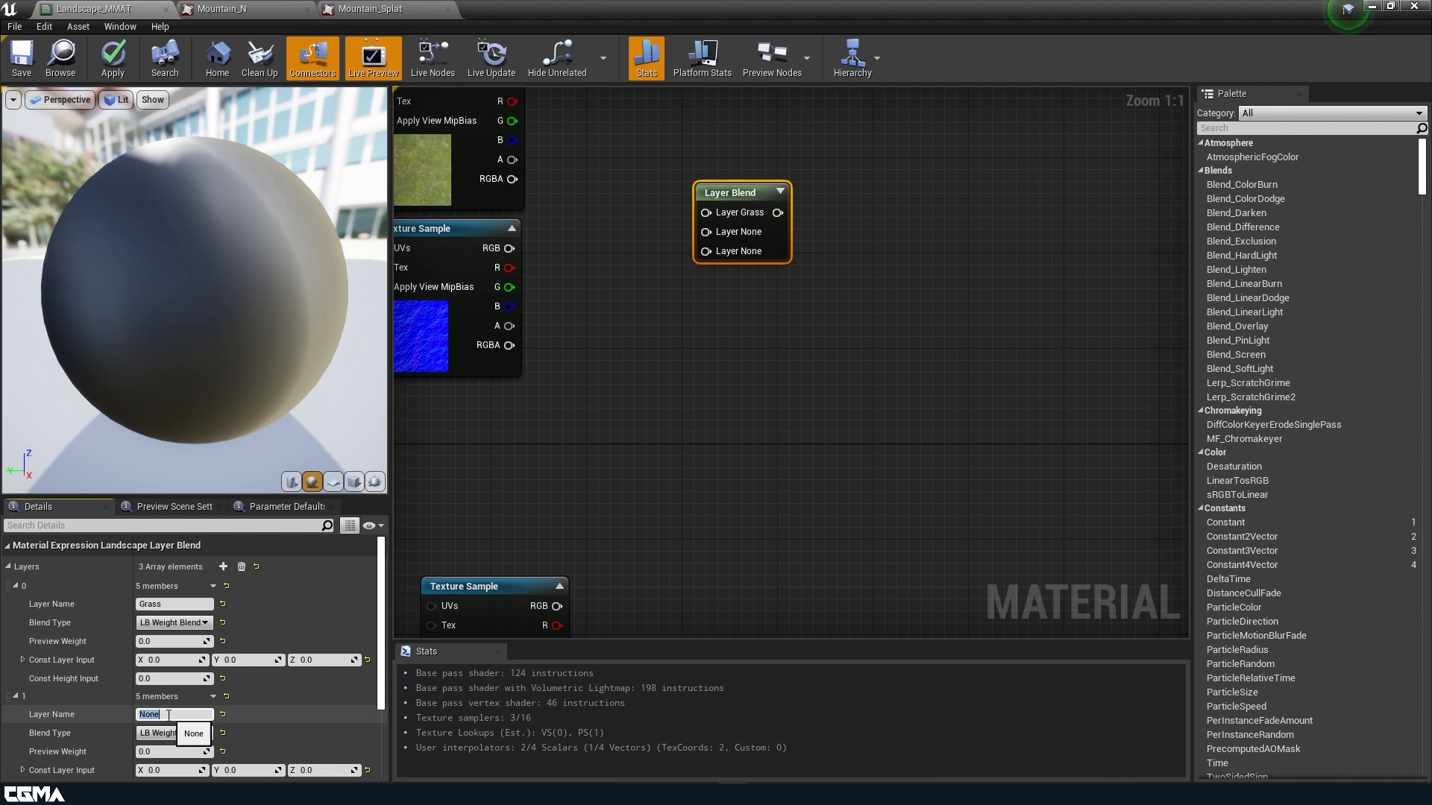
type("L")
key("BackSpace")
key("BackSpace")
key("BackSpace")
scroll(168, 703, "down", 4)
scroll(169, 716, "up", 1)
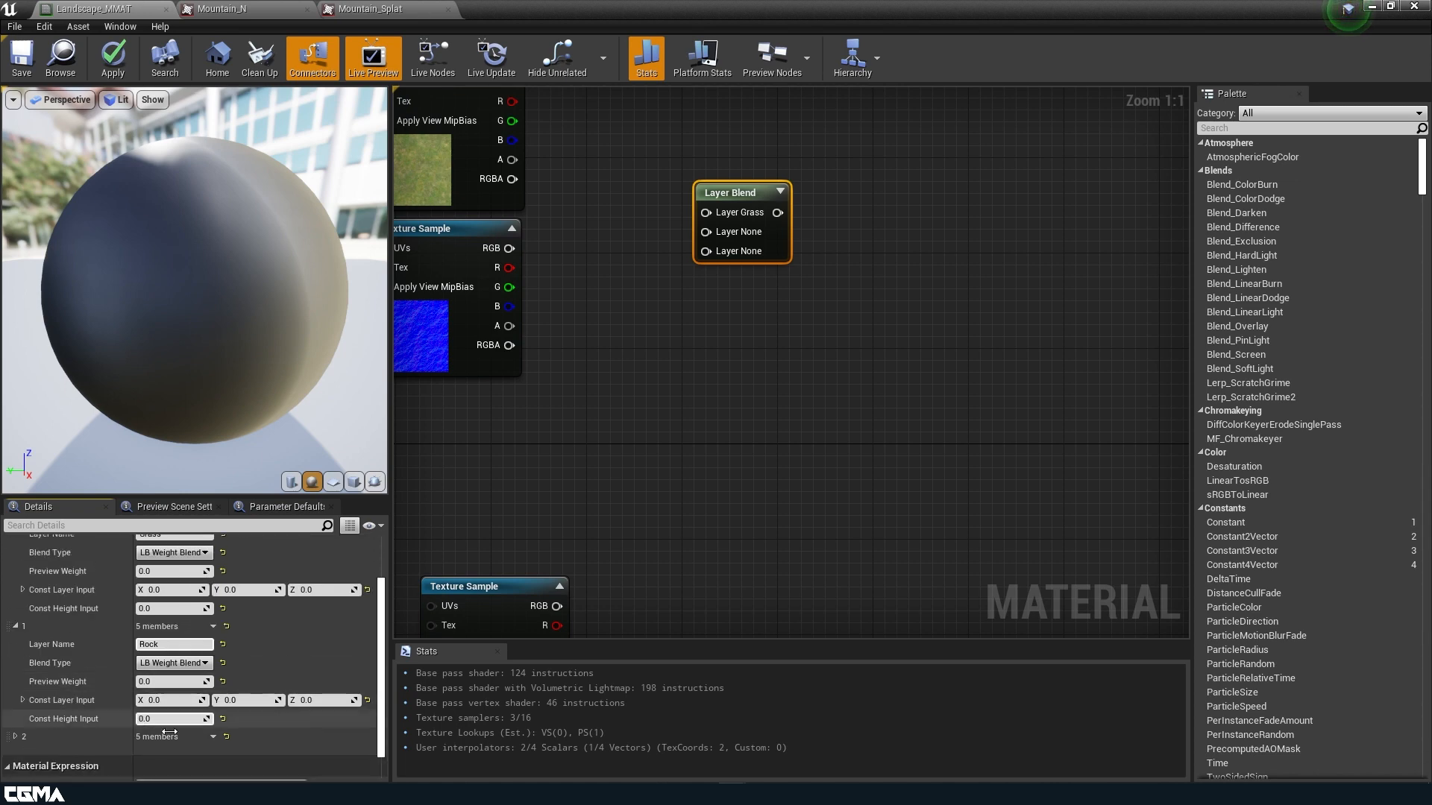
Name the Layer Blend node's third layer Snow.
left_click(16, 736)
scroll(188, 656, "down", 3)
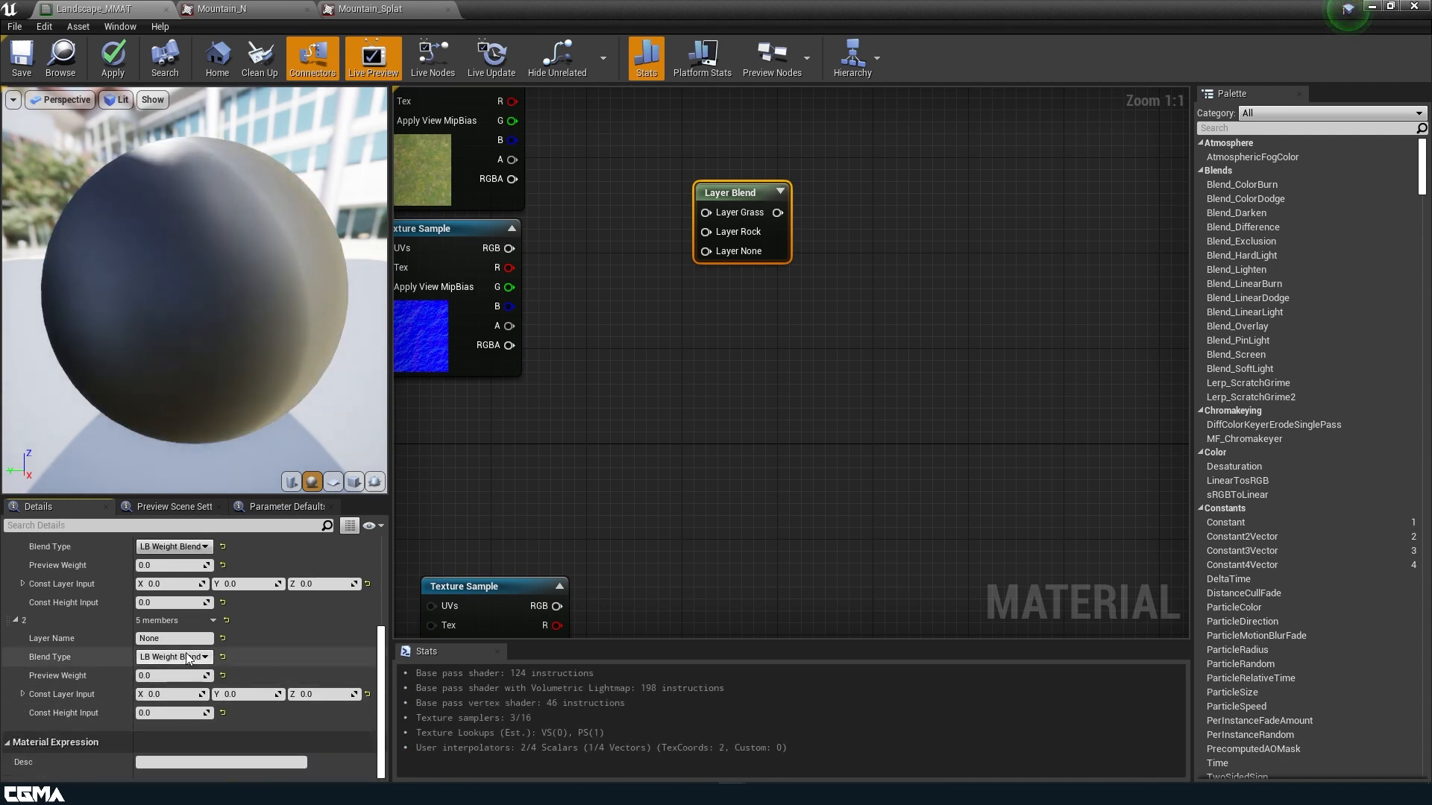
left_click(176, 639)
type("Sn")
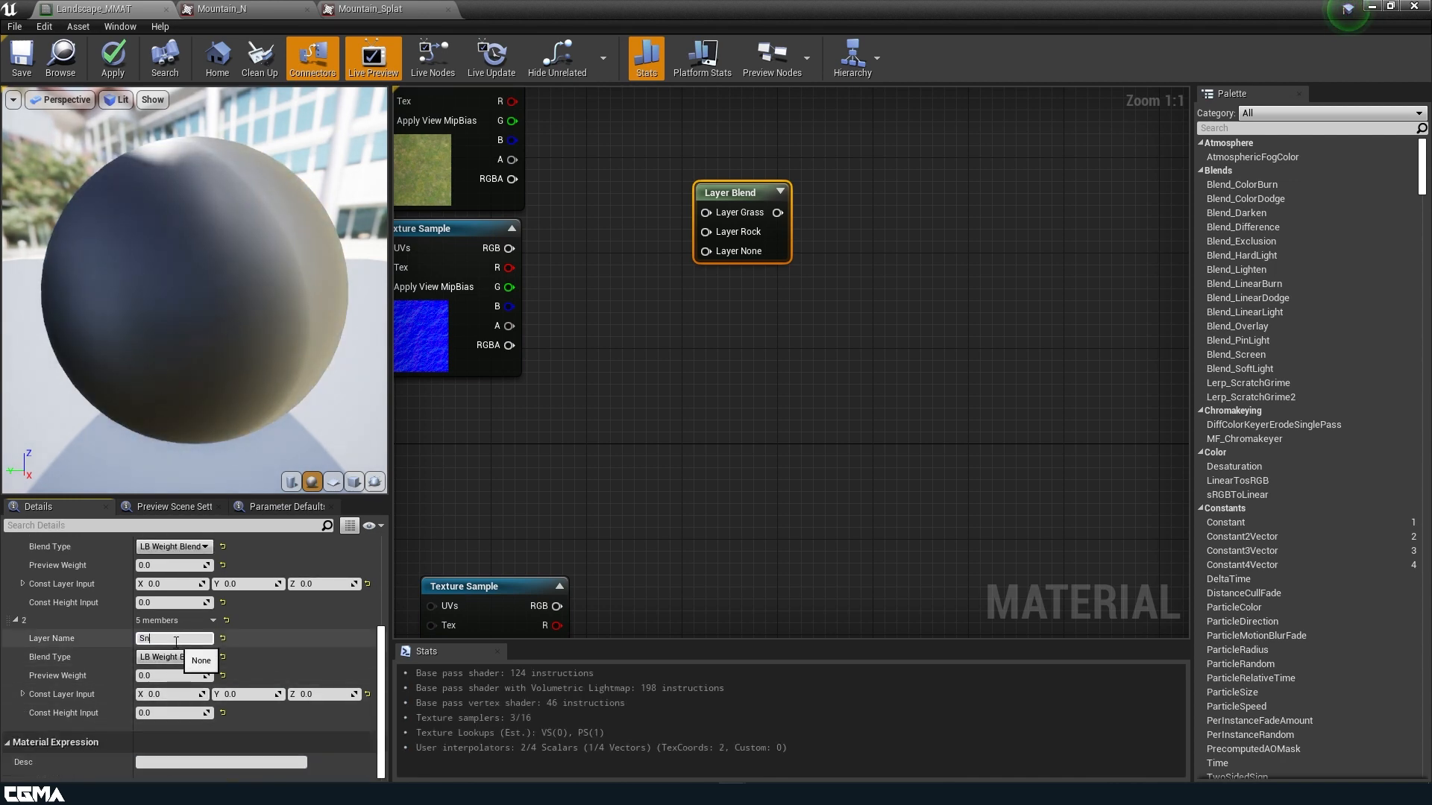
type("ow")
key("Return")
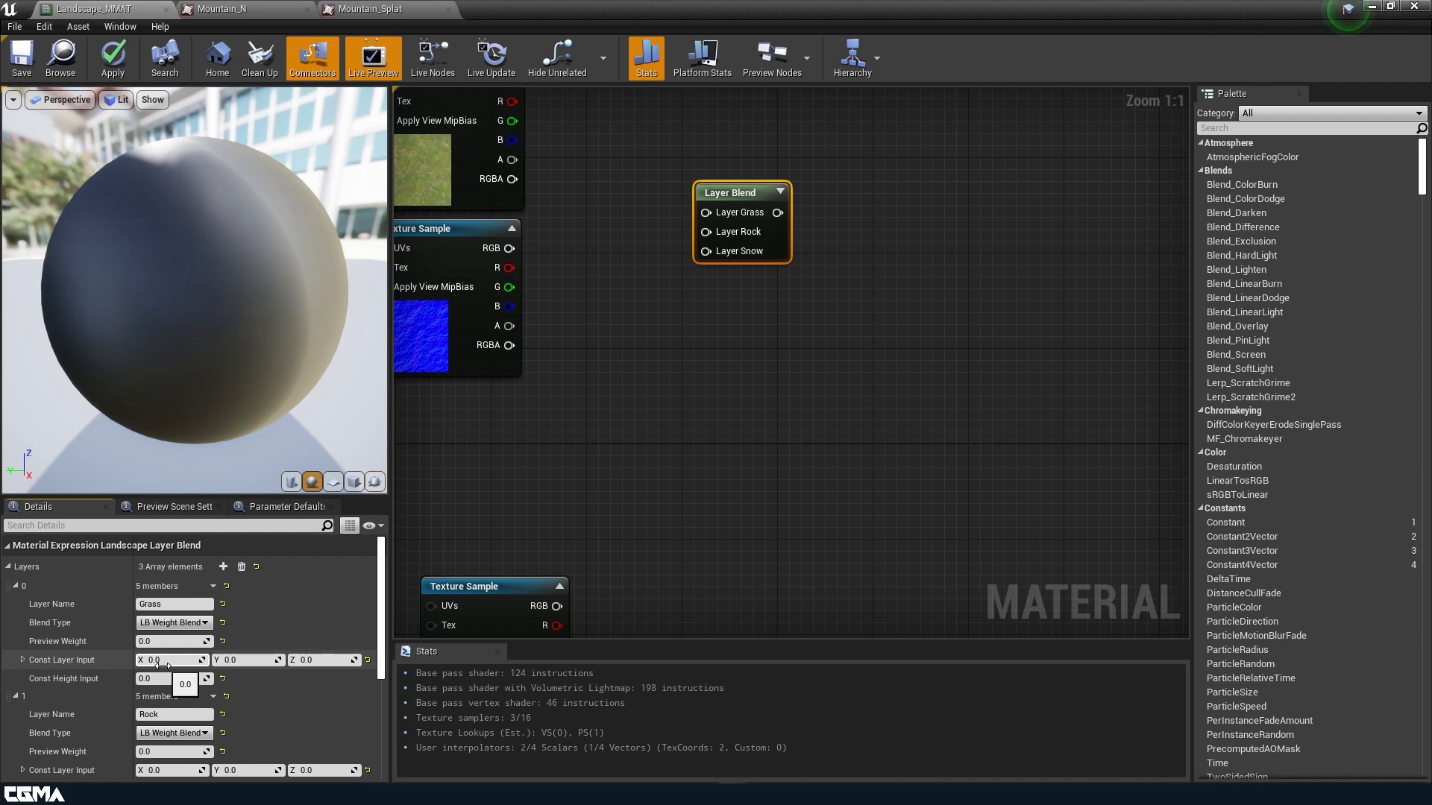
Change the Grass layer's blend type to LB Height Blend.
left_click(185, 623)
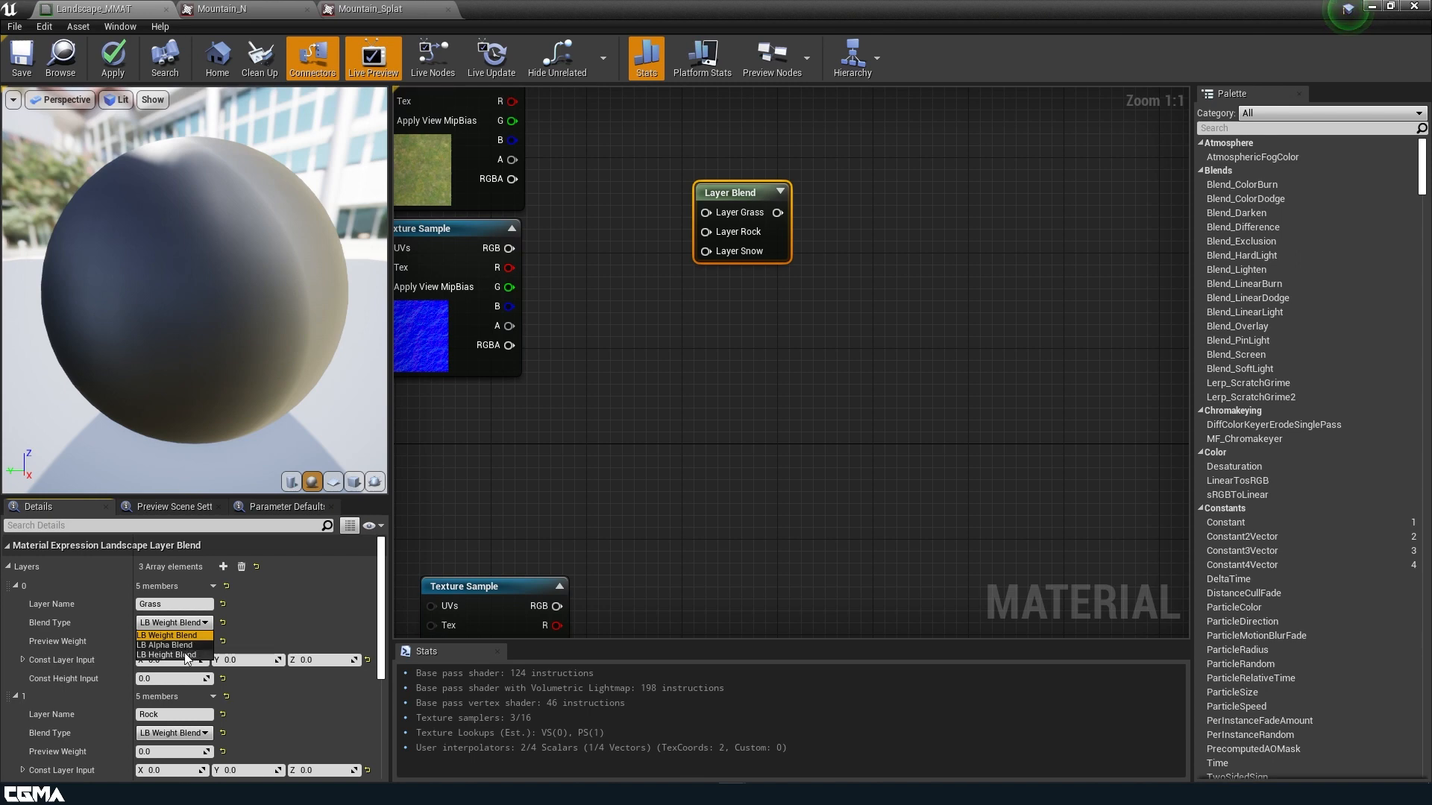
left_click(187, 655)
right_click_drag(616, 400, 818, 470)
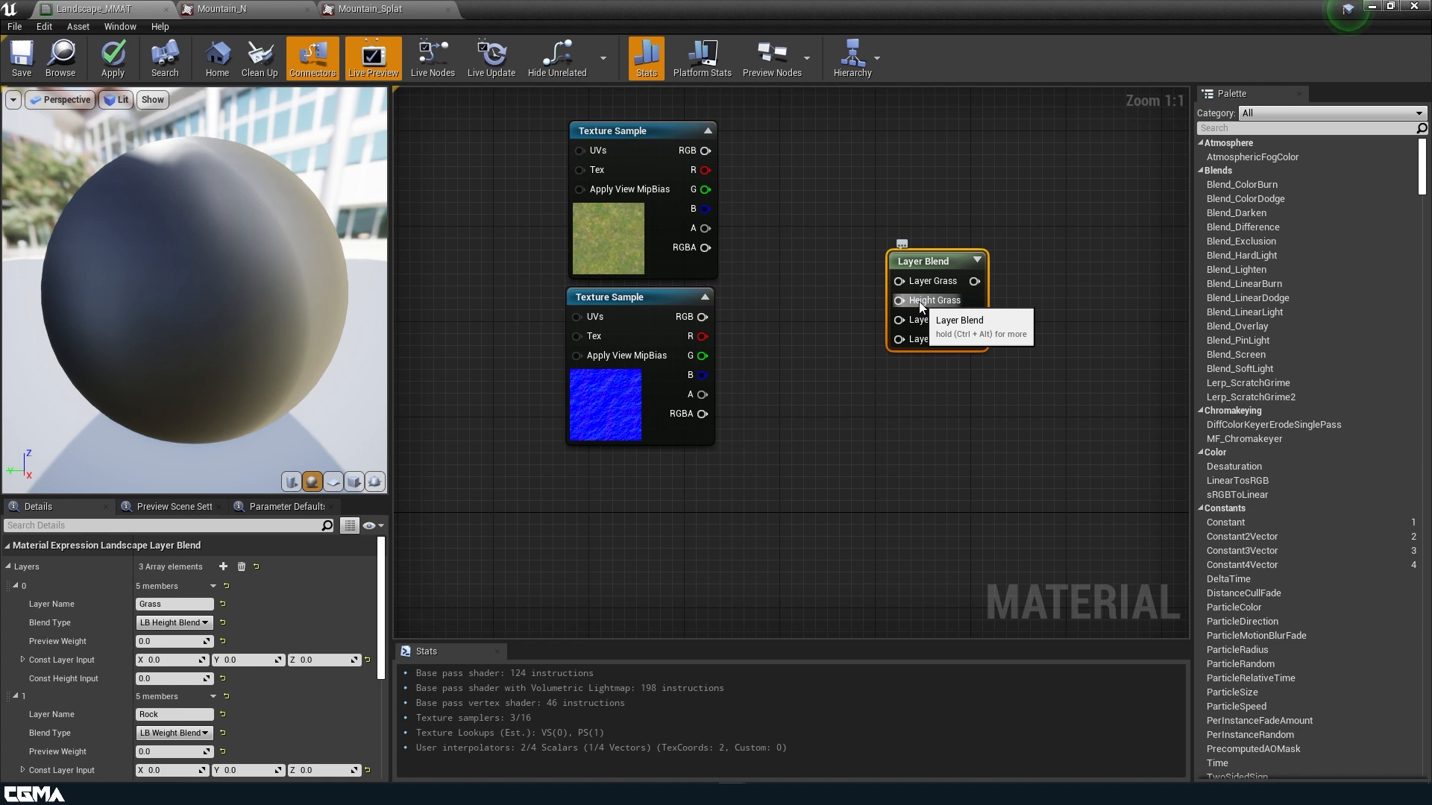
Set the Const Height Input to 0.4 for the Grass layer and 0.1 for the Rock layer.
left_click(181, 680)
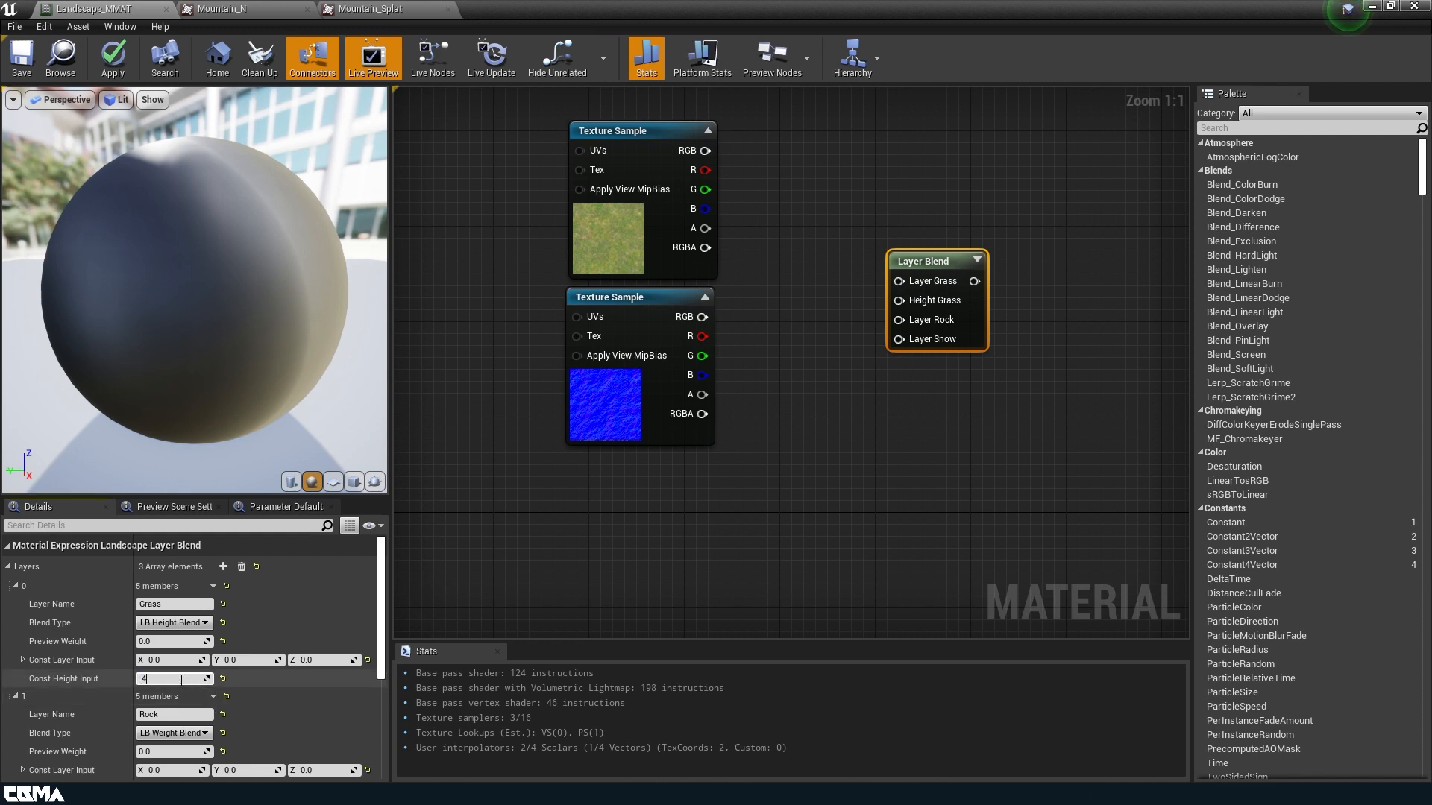
scroll(194, 701, "down", 2)
left_click(164, 742)
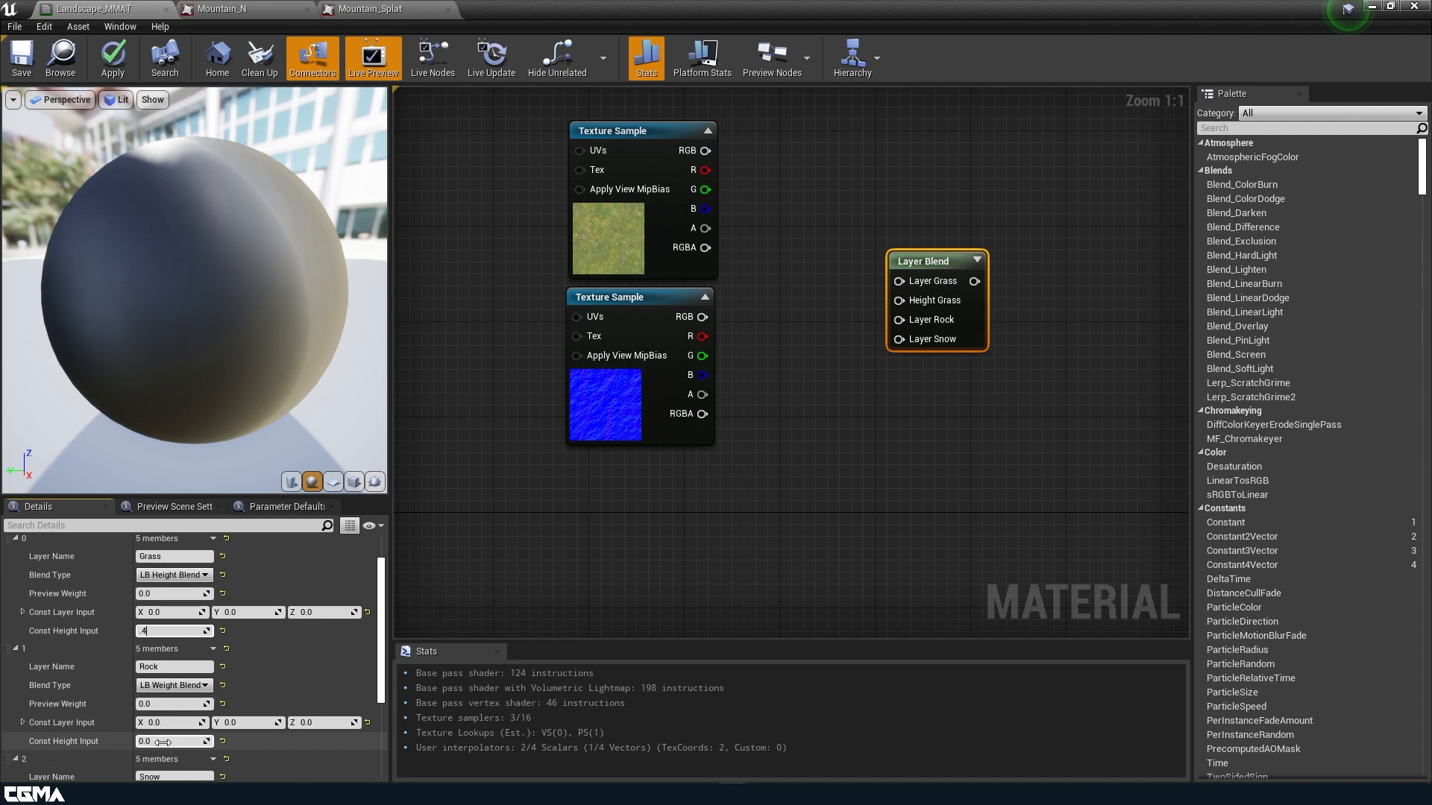
key("BackSpace")
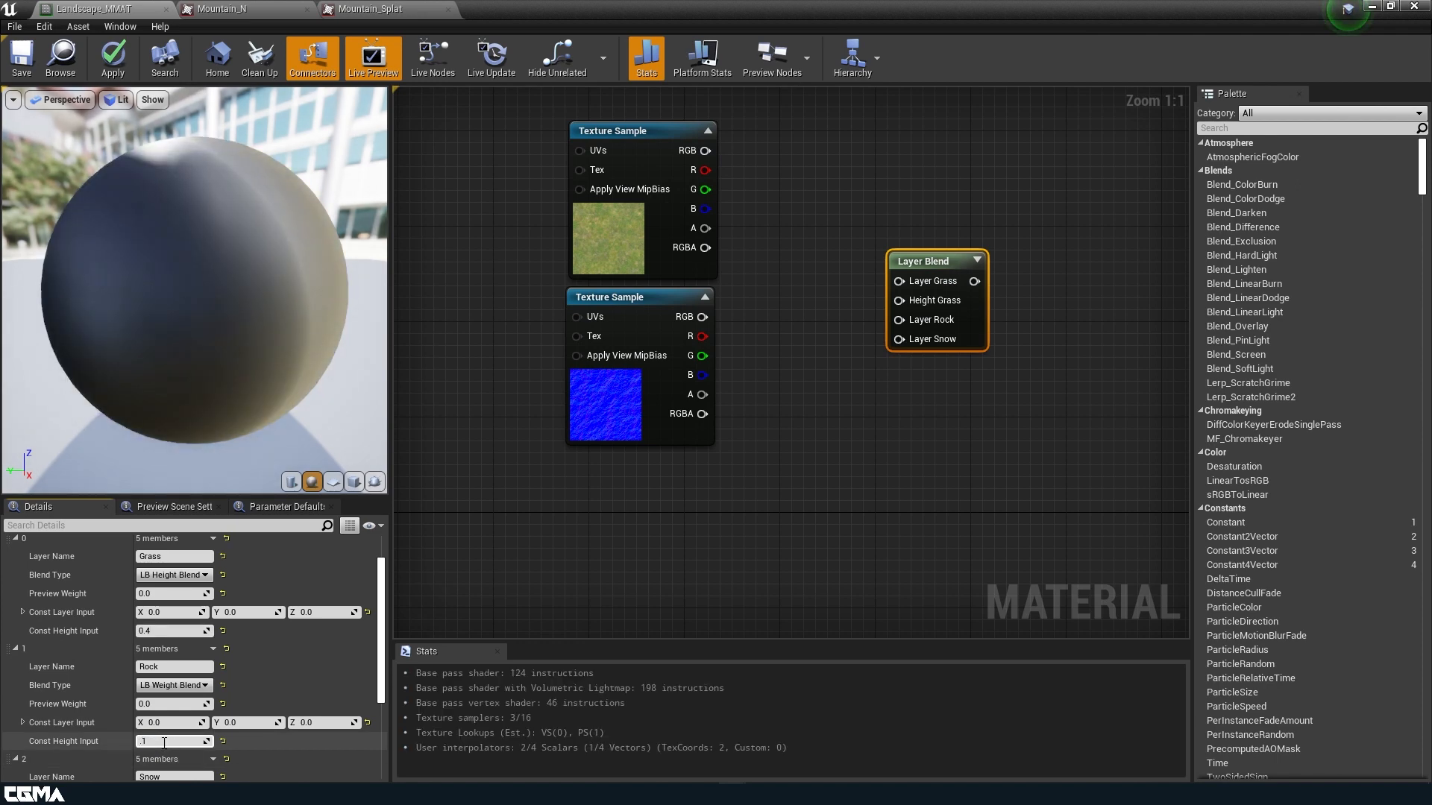
type(".1")
key("Return")
Set the Const Height Input to 0.9 for the Layer Blend node's Snow layer.
scroll(164, 743, "down", 2)
left_click(173, 694)
left_click(157, 714)
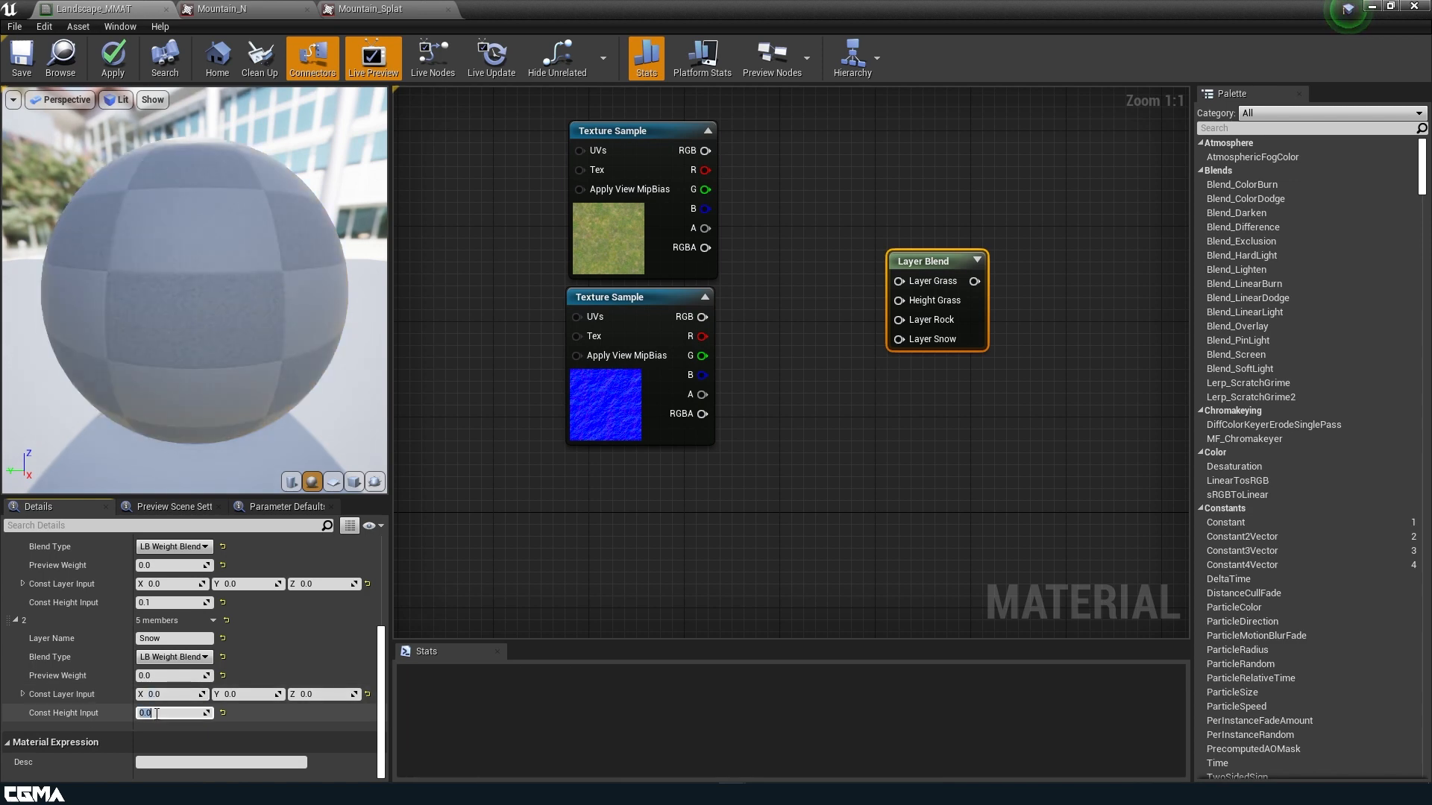
key("BackSpace")
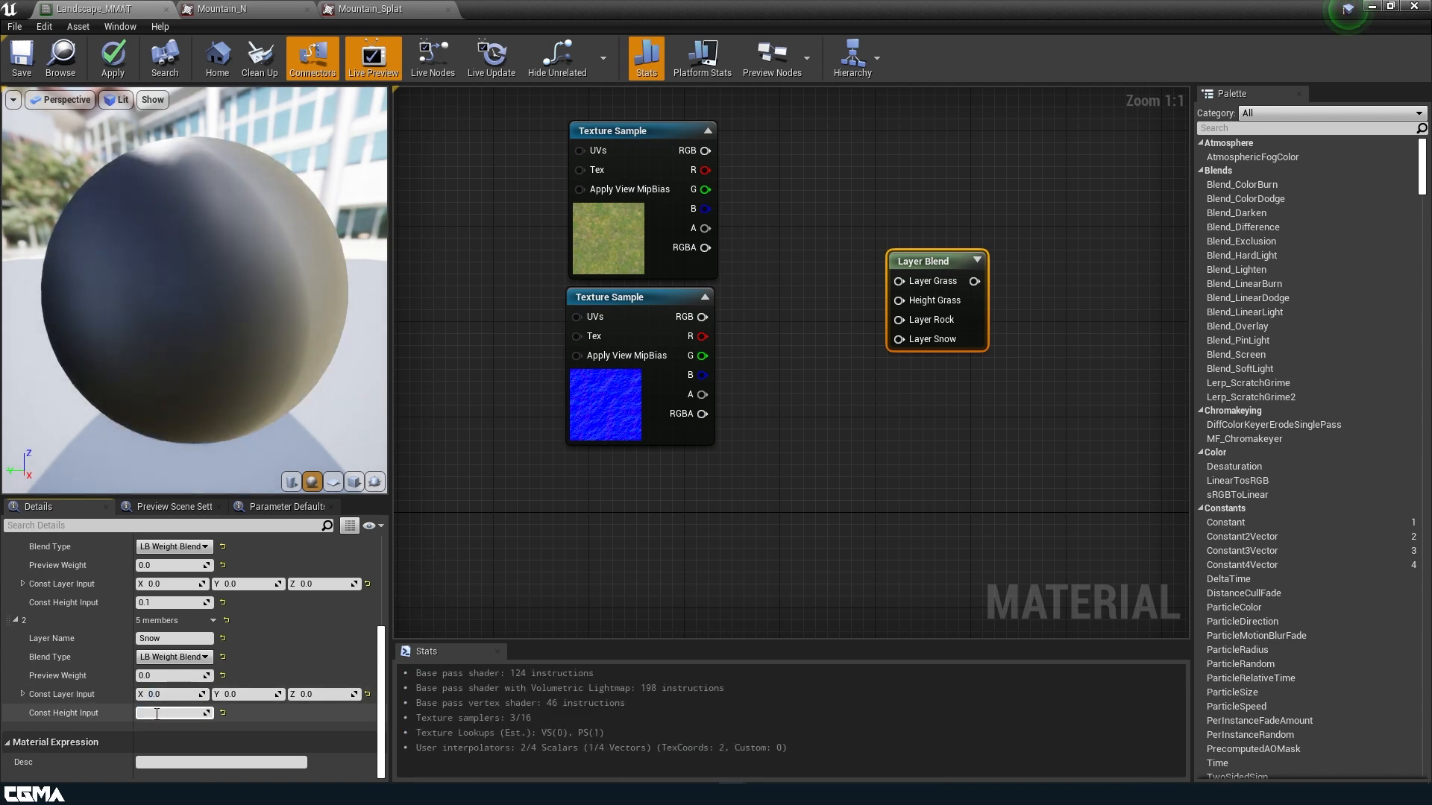
type(".9")
key("Return")
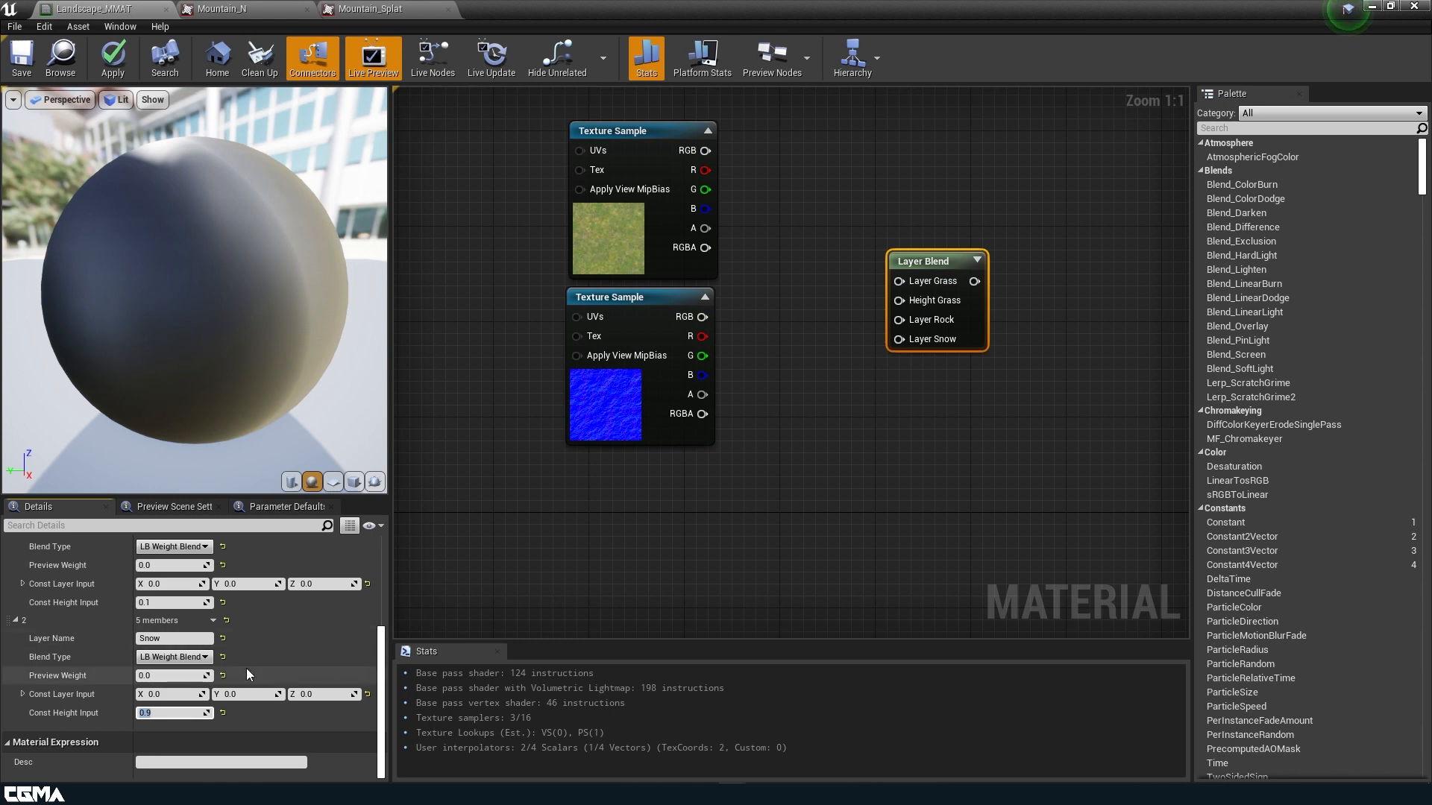
Change the Grass layer's blend type to LB Weight Blend.
scroll(207, 656, "up", 5)
left_click(173, 603)
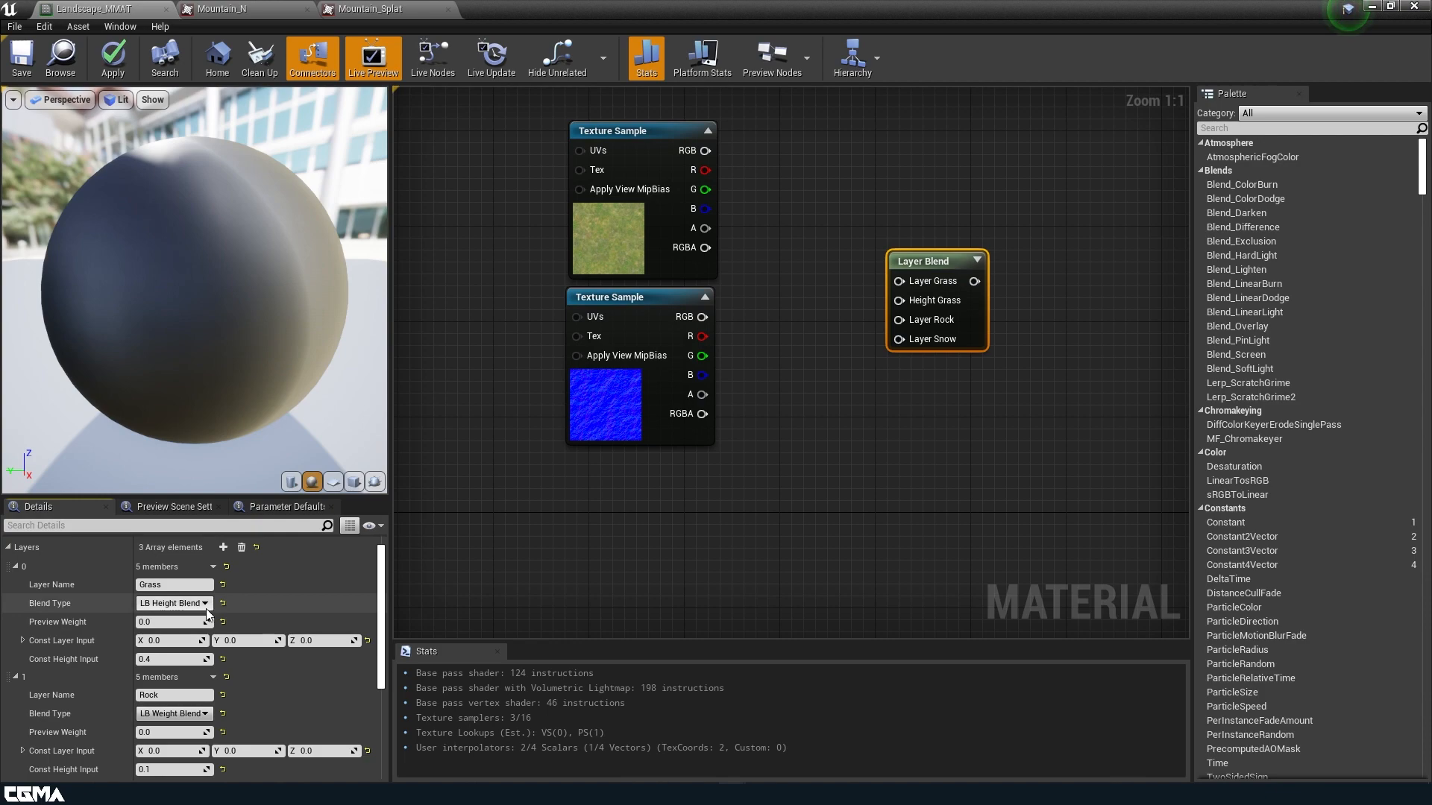
left_click(201, 619)
Connect the grass texture's RGB output to Layer Grass and the rock texture's RGB output to Layer Rock on the Layer Blend node.
scroll(663, 552, "down", 2)
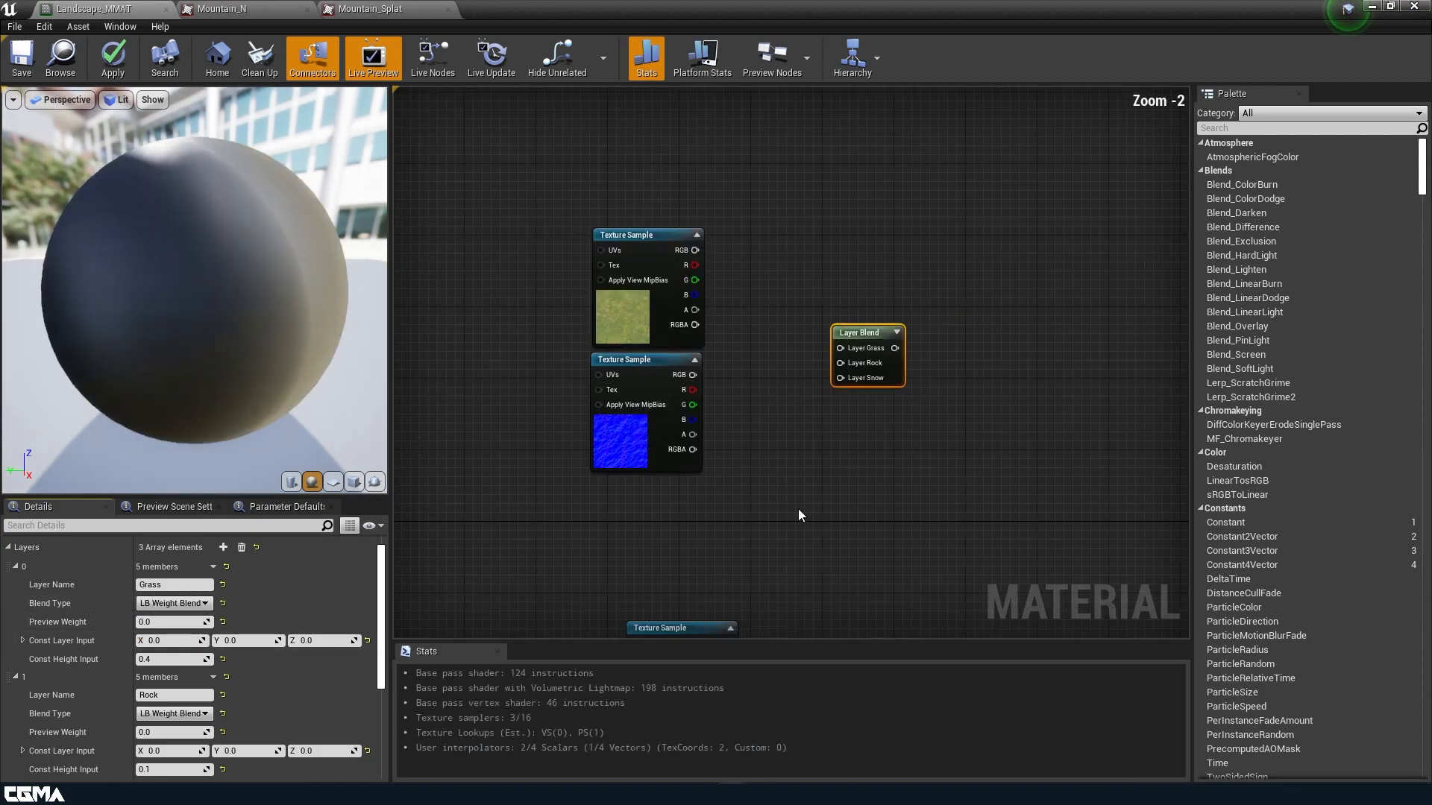
right_click_drag(797, 509, 705, 536)
scroll(766, 501, "up", 2)
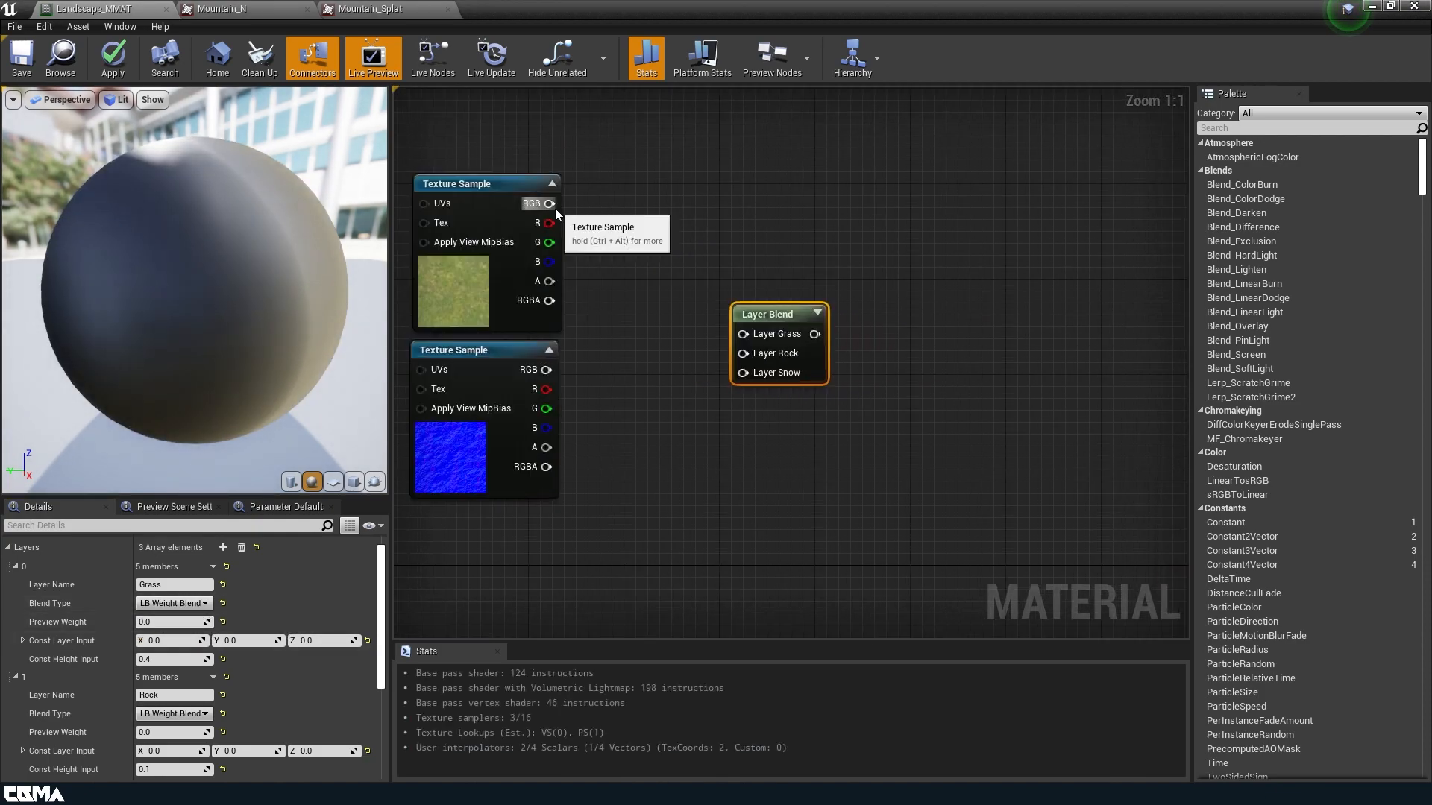
left_click_drag(552, 205, 742, 338)
scroll(720, 417, "down", 2)
right_click_drag(720, 451, 698, 276)
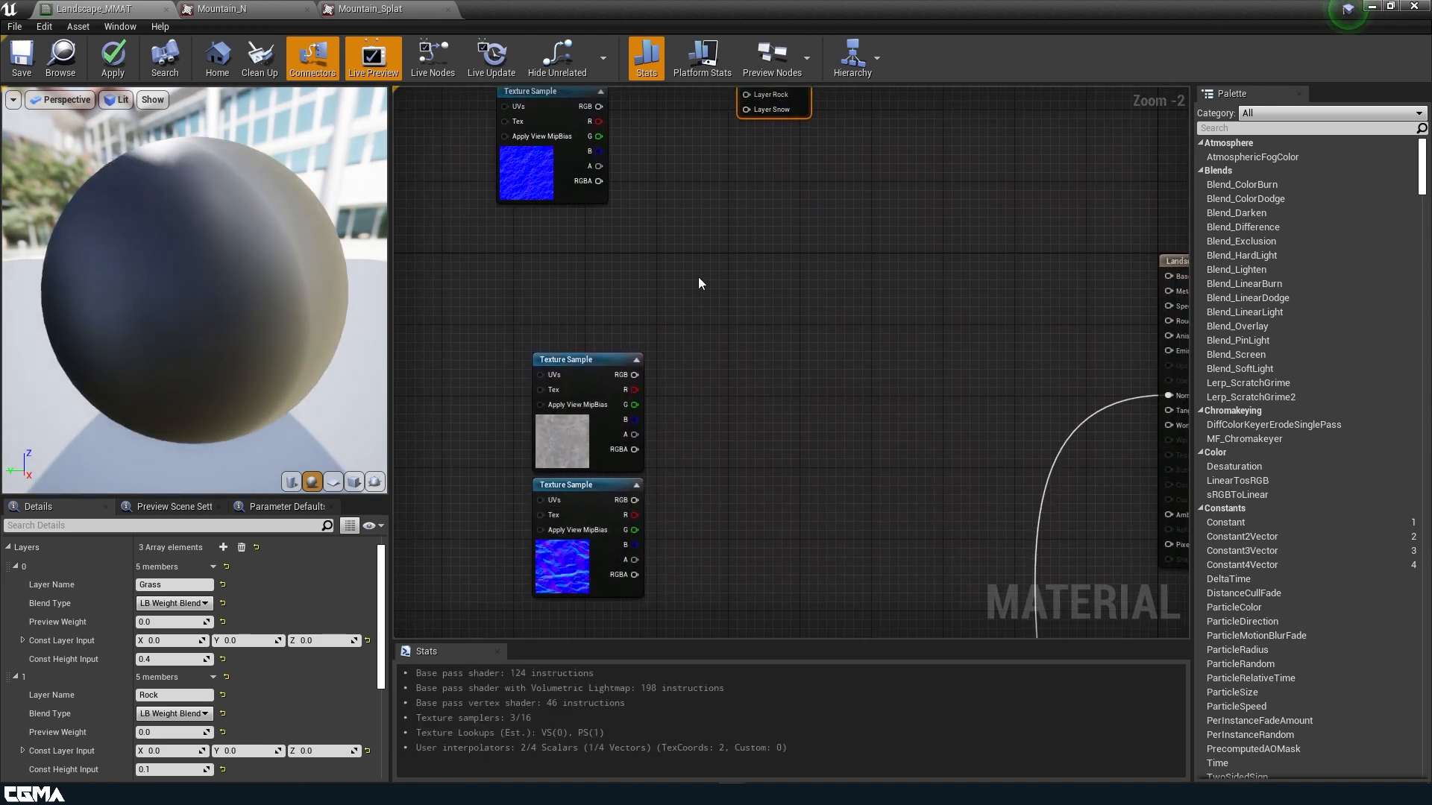
left_click_drag(635, 375, 833, 289)
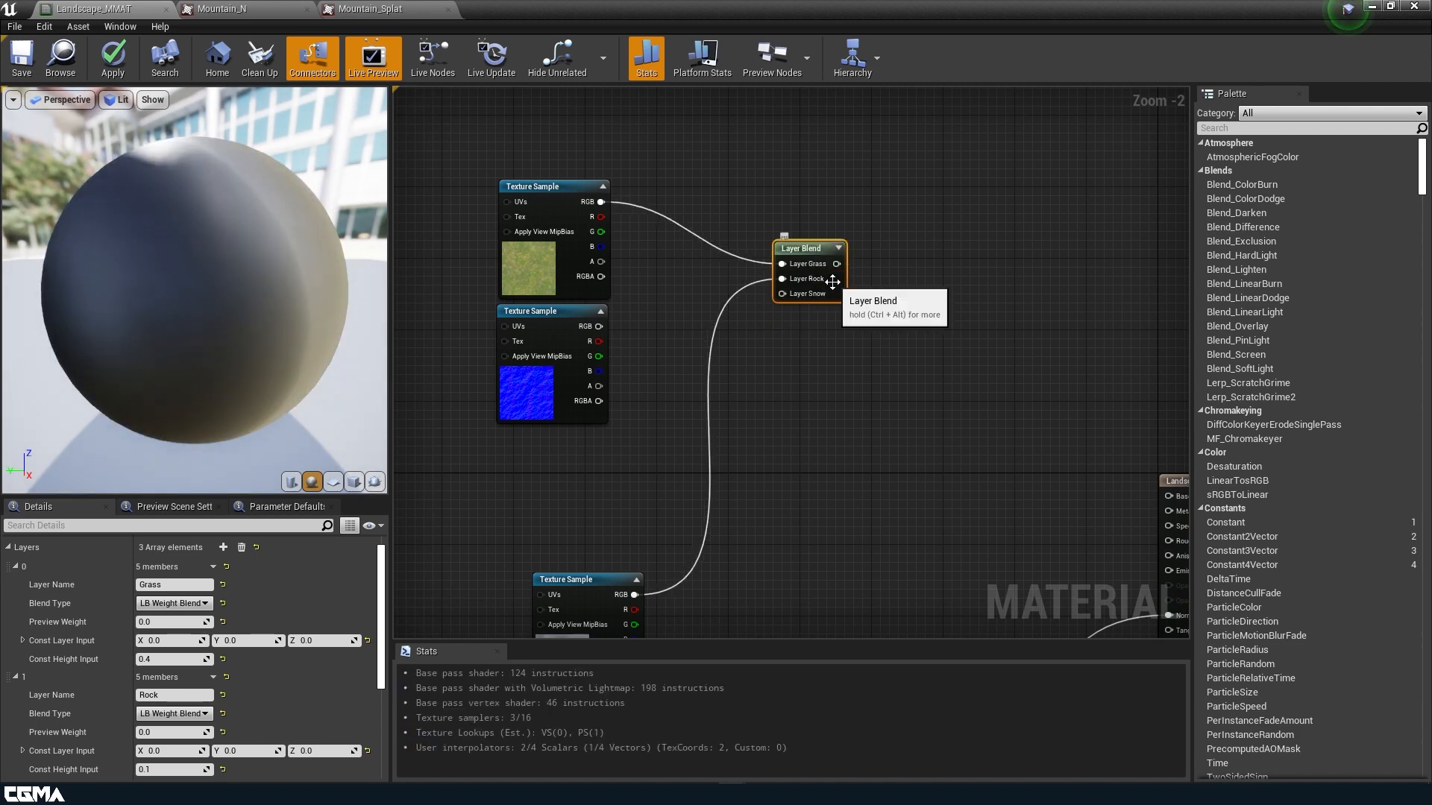
Duplicate the Layer Blend node and place the copy below the original, beside the rock Texture Samples.
key("ctrl+w")
left_click_drag(892, 332, 839, 534)
right_click_drag(927, 580, 901, 324)
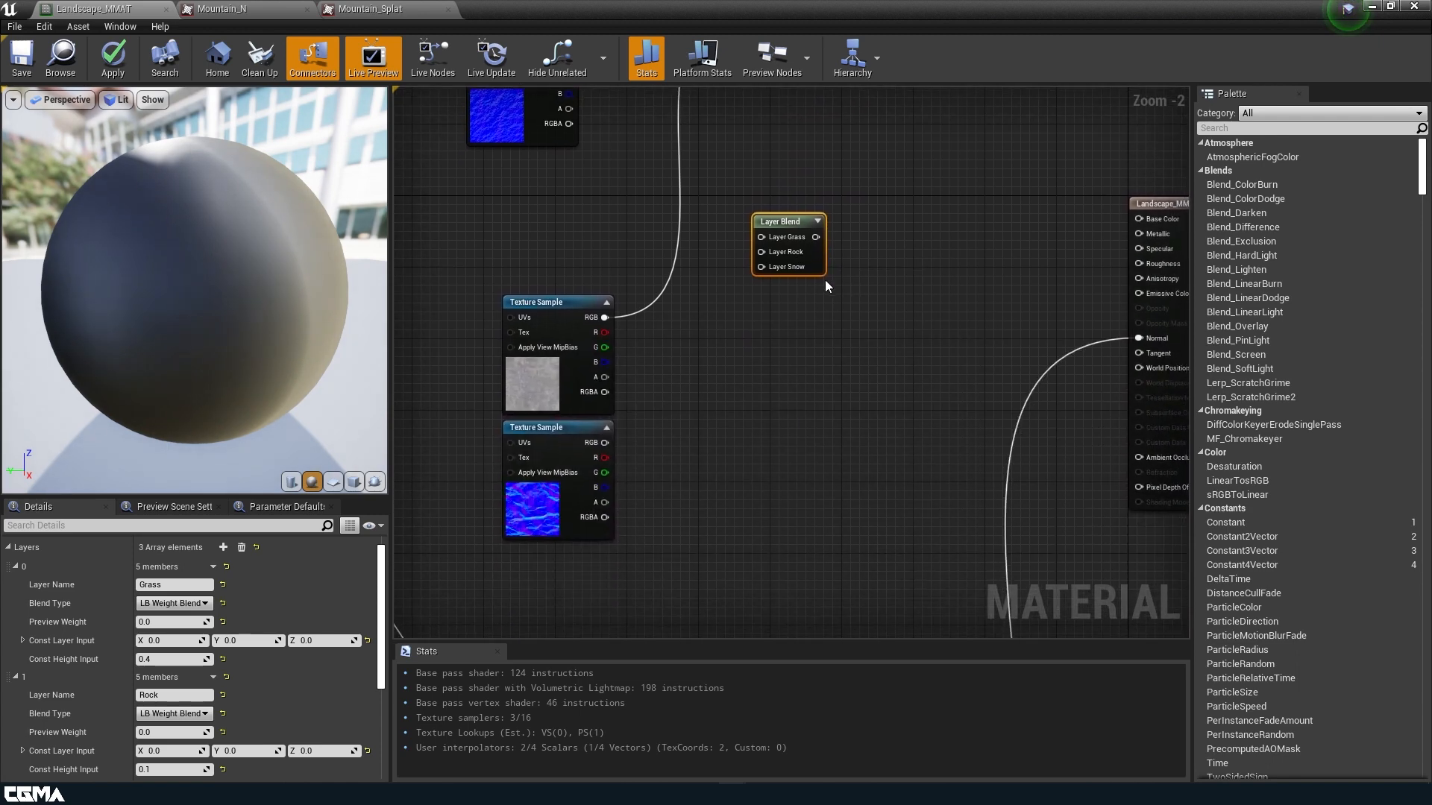
Connect the white 0.9,0.9,0.9 colour constant to the original Layer Blend node's Layer Snow input.
right_click_drag(790, 495, 821, 350)
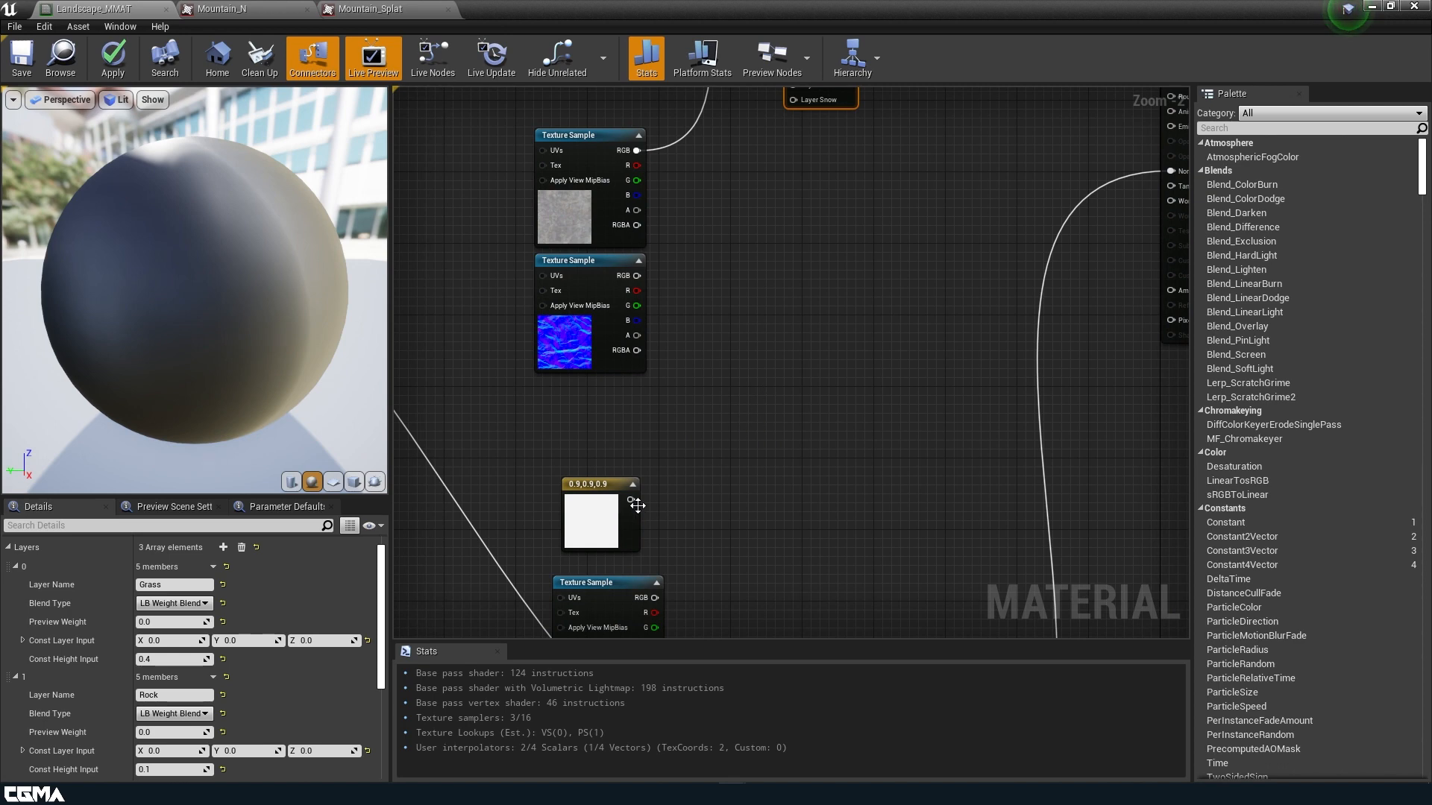
left_click_drag(634, 502, 785, 323)
right_click_drag(819, 449, 750, 146)
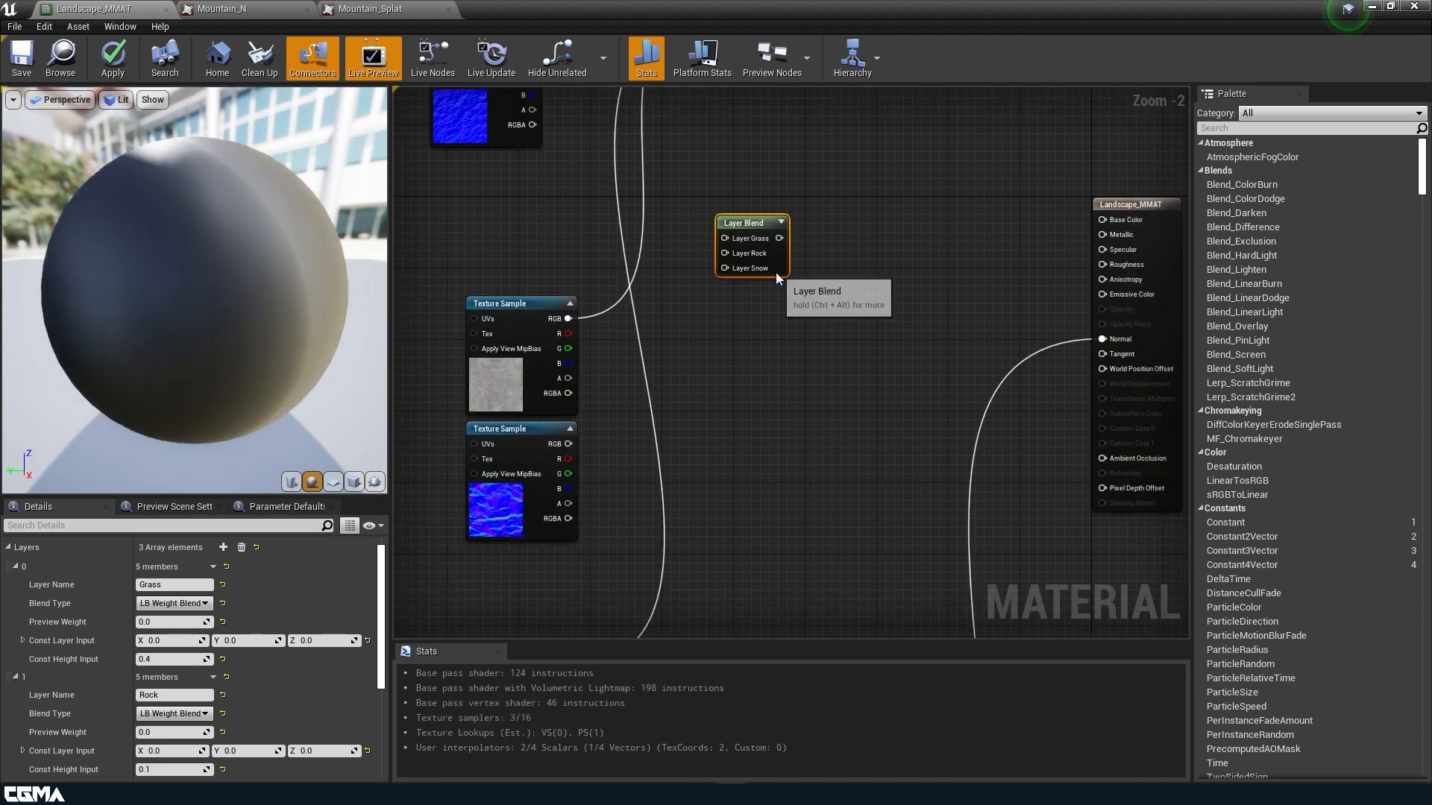
key("ctrl+w")
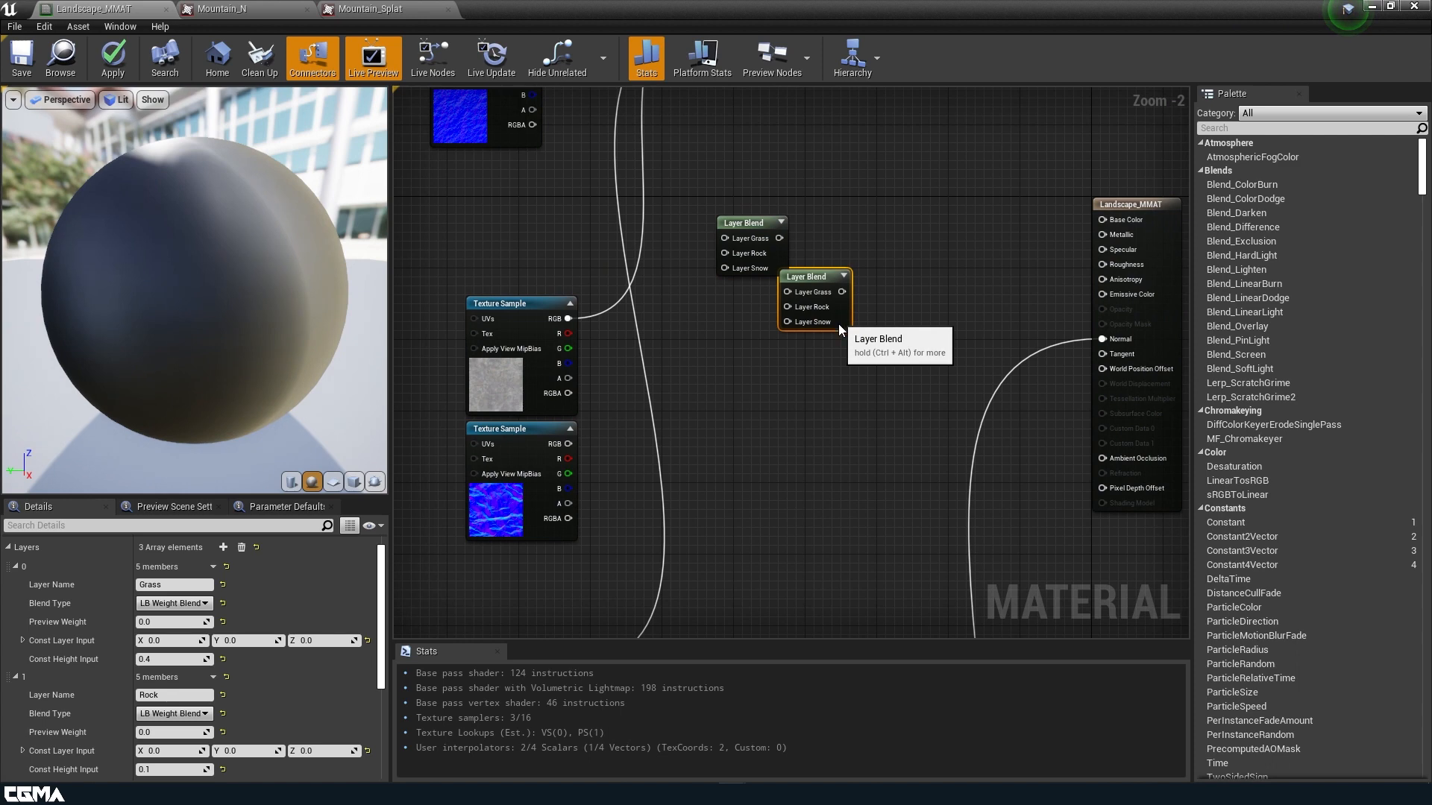
left_click_drag(839, 320, 771, 508)
right_click_drag(757, 606, 723, 487)
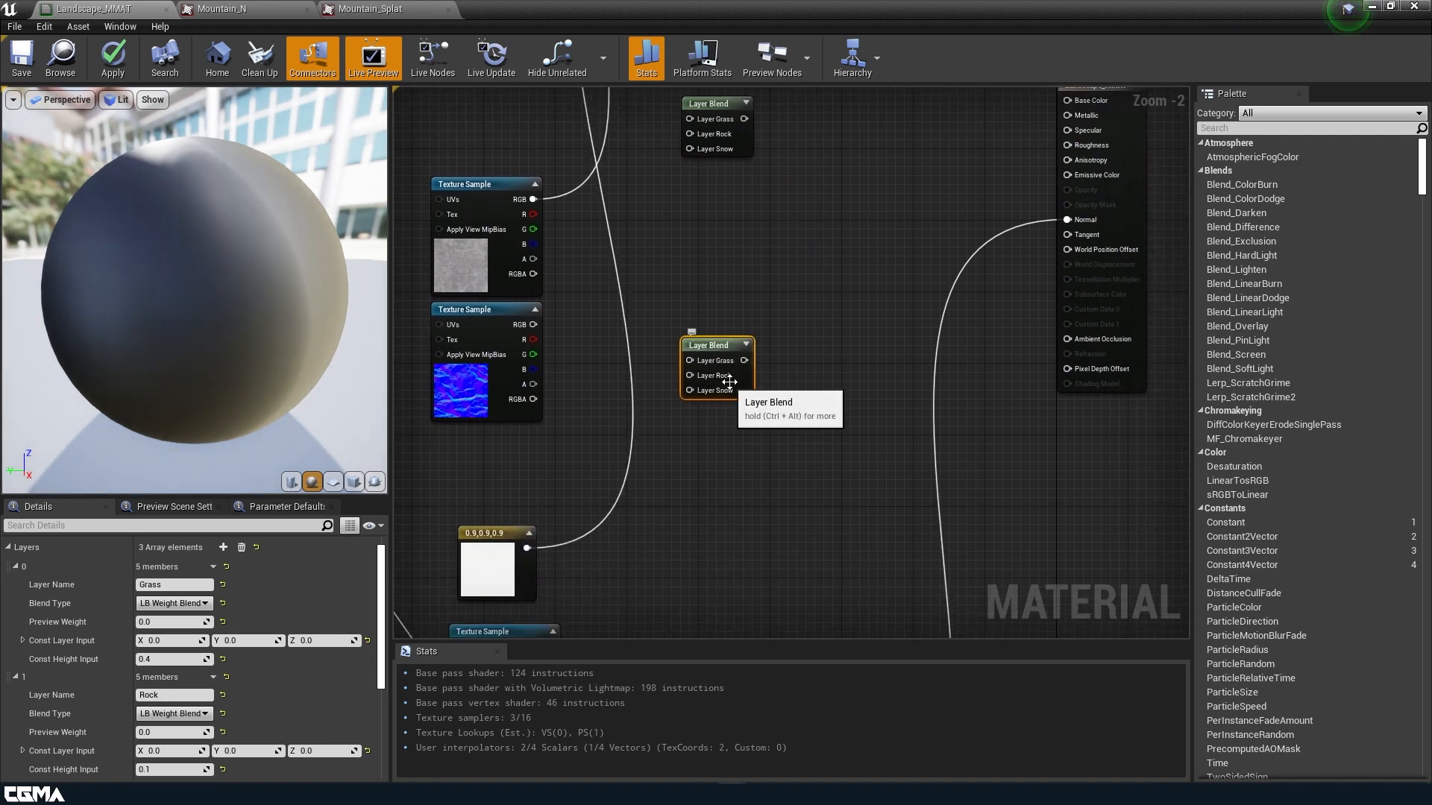
left_click_drag(744, 380, 767, 404)
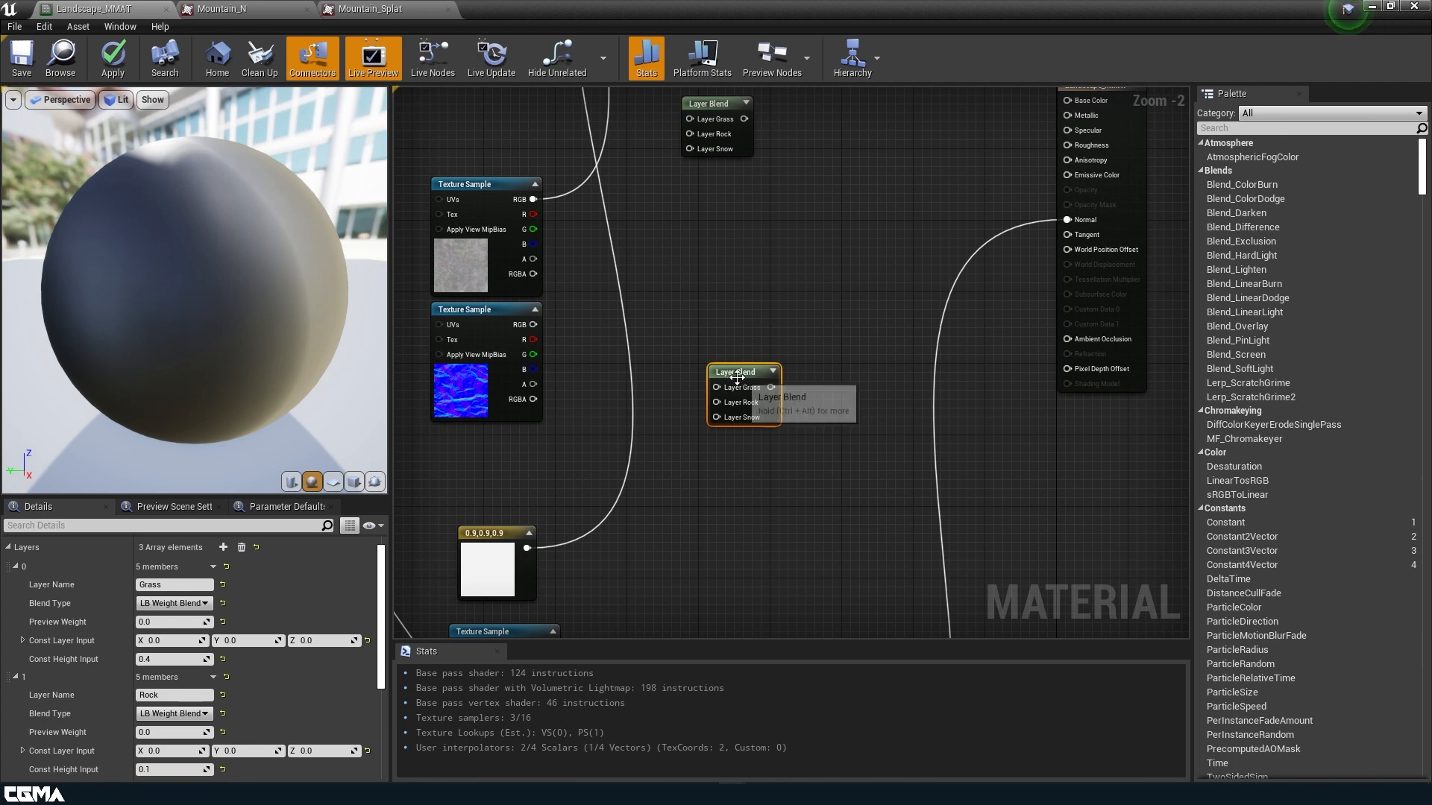
scroll(786, 413, "up", 2)
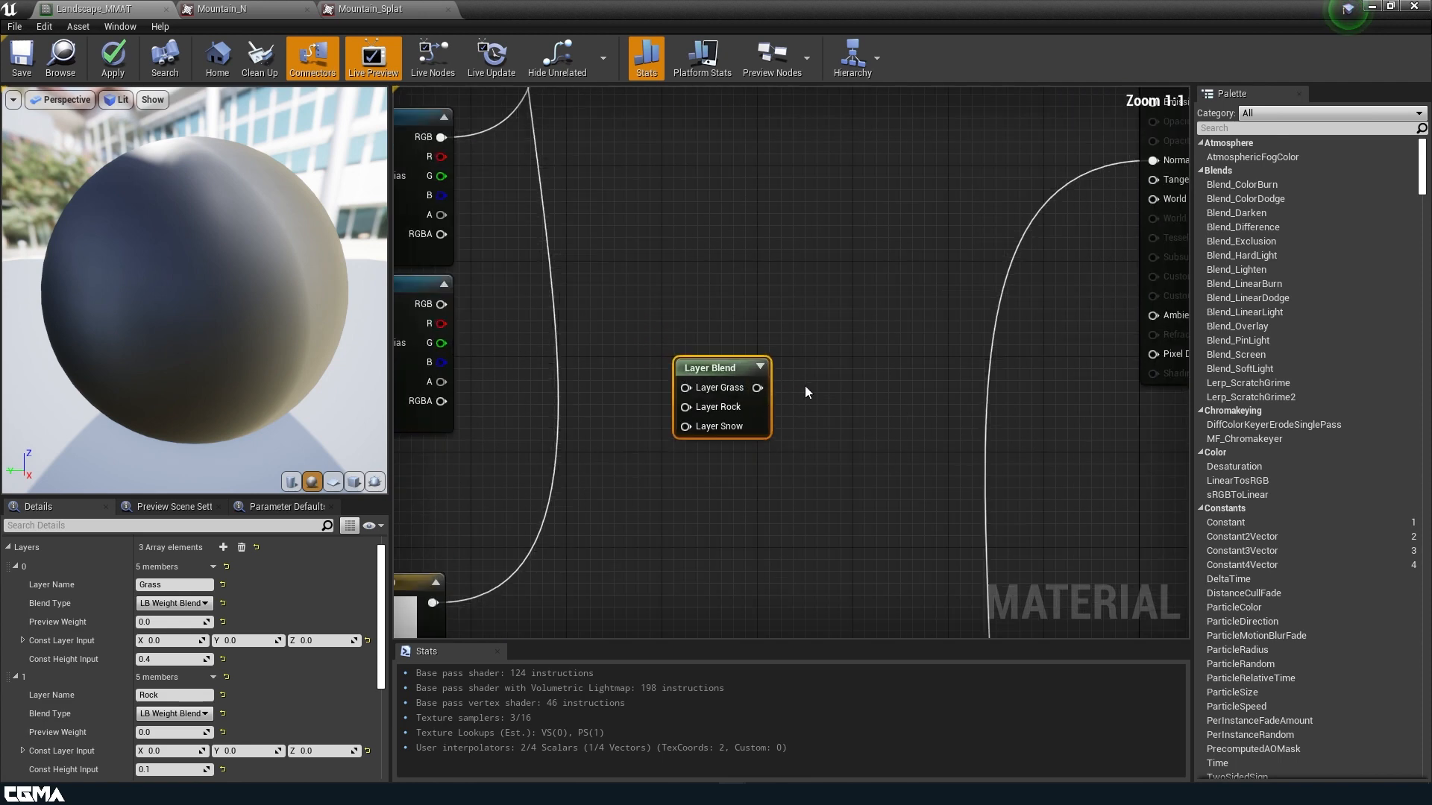
right_click(827, 377)
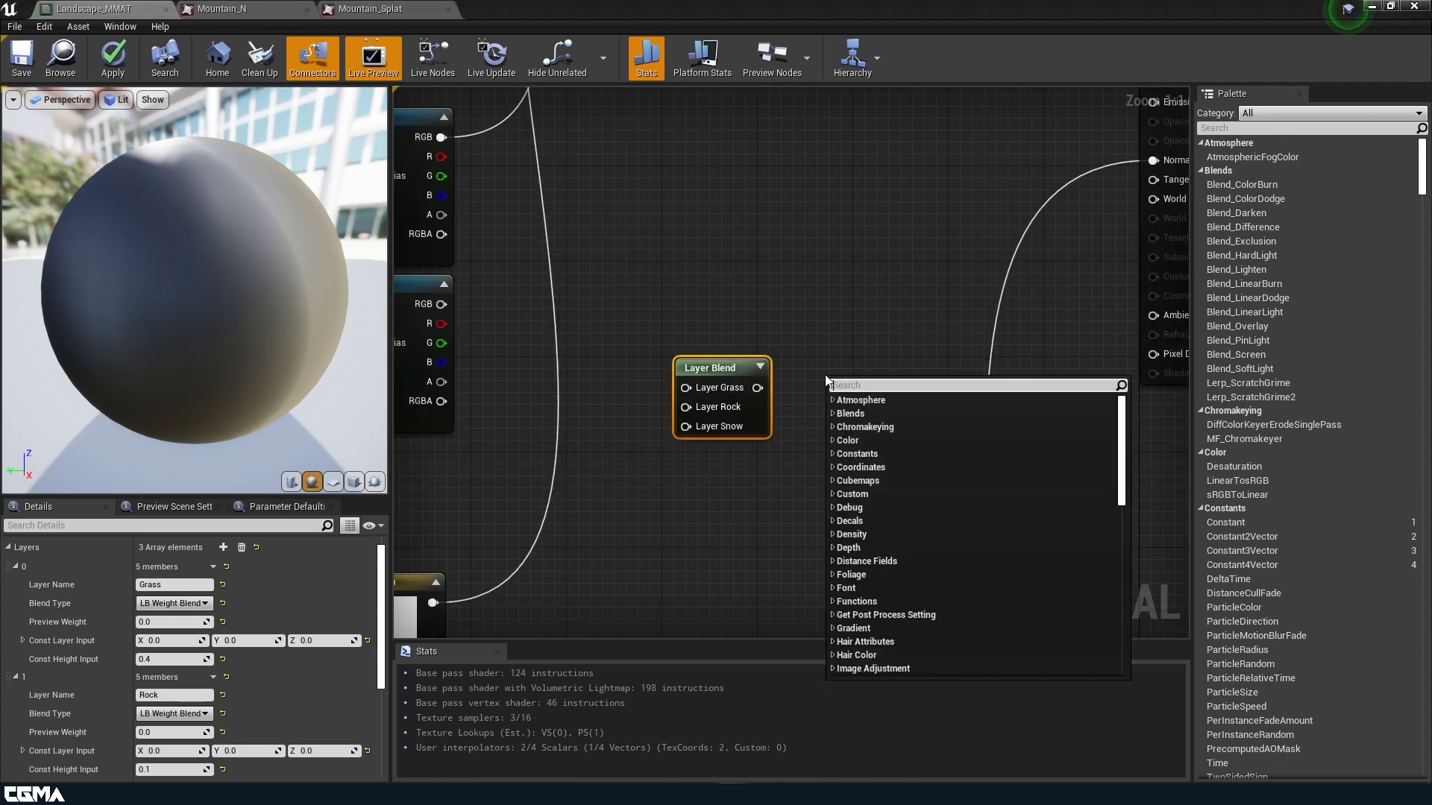
type("break")
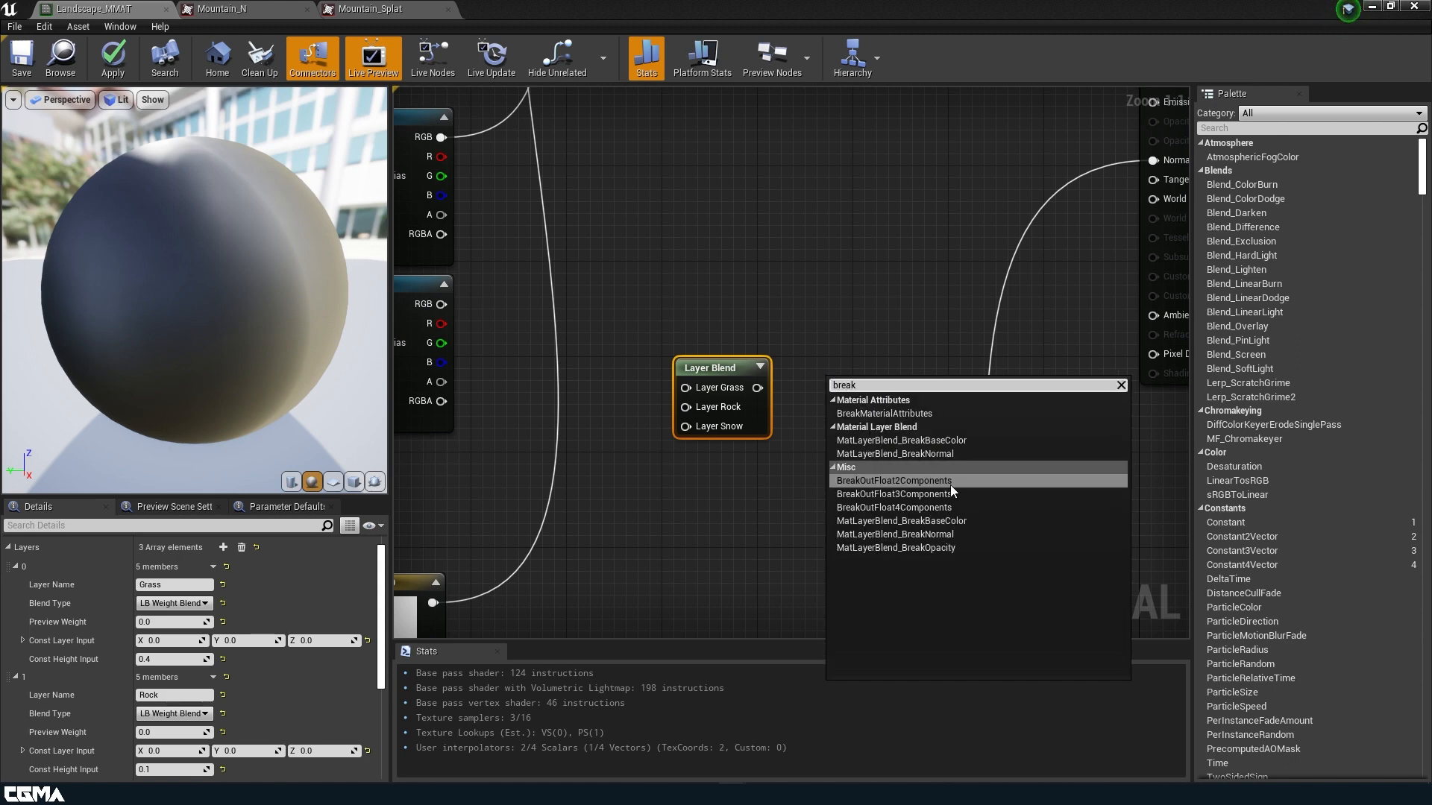
left_click(901, 496)
left_click(900, 495)
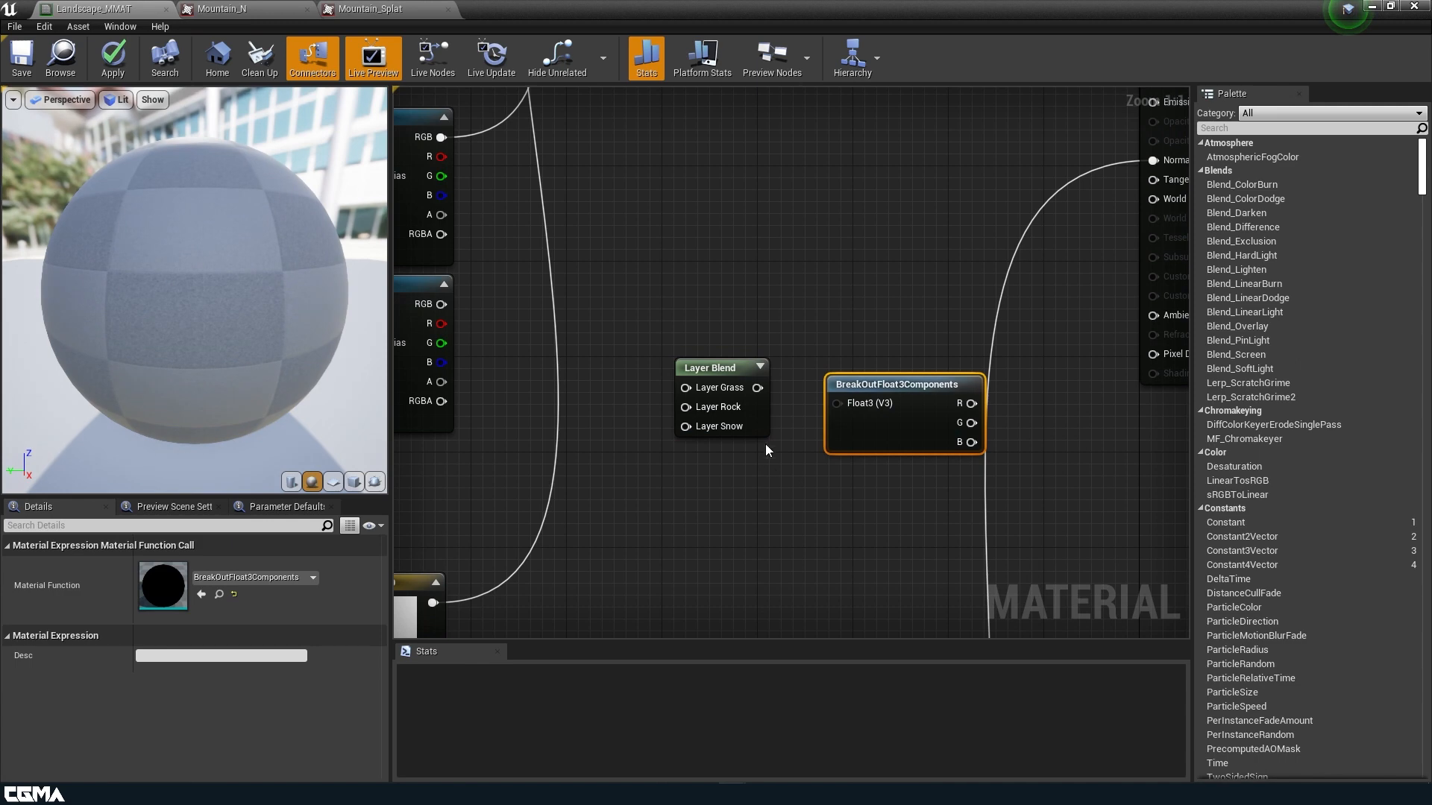
left_click_drag(756, 388, 813, 263)
left_click(427, 315)
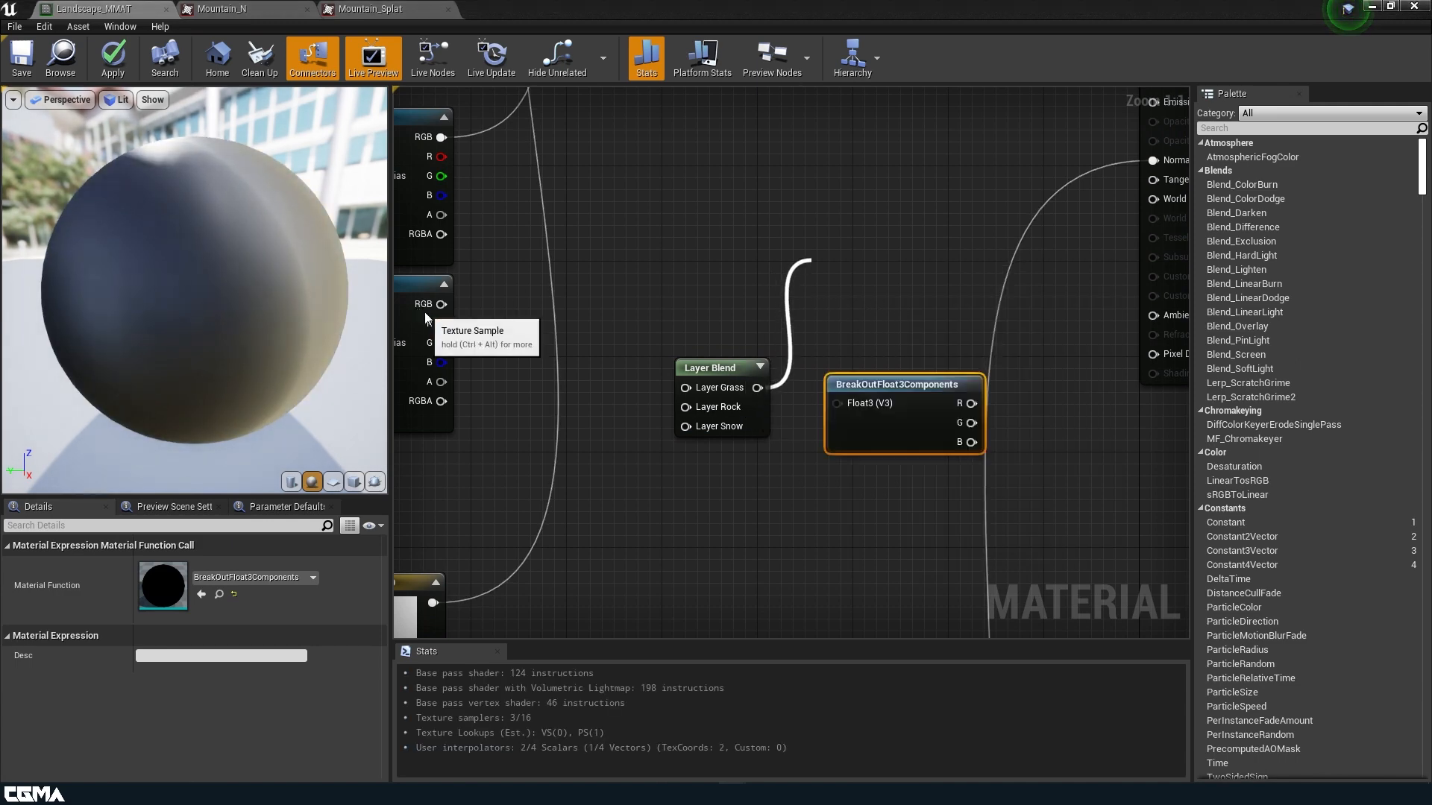
left_click_drag(757, 388, 837, 403)
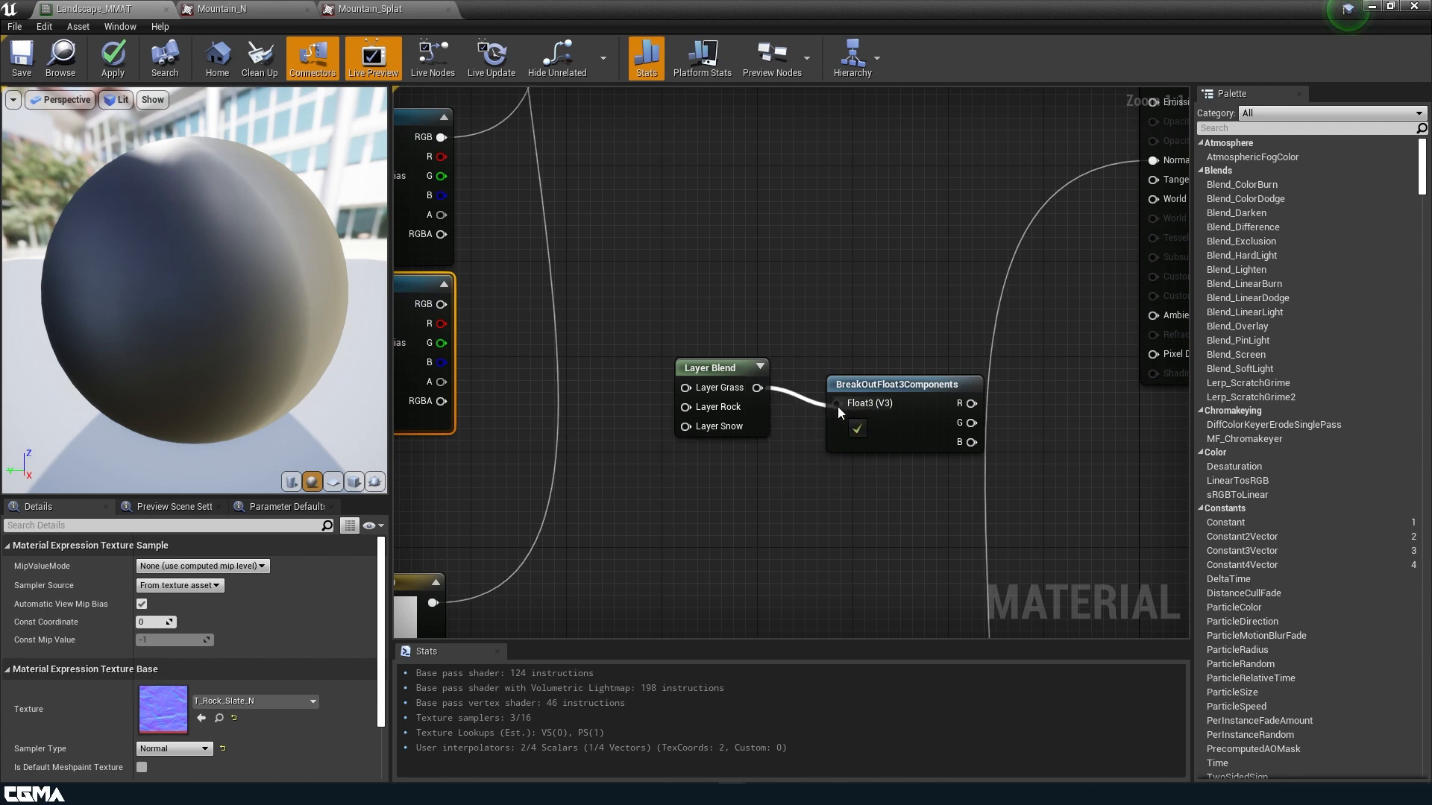
left_click_drag(906, 435, 846, 406)
right_click_drag(932, 371, 665, 469)
left_click_drag(660, 456, 883, 367)
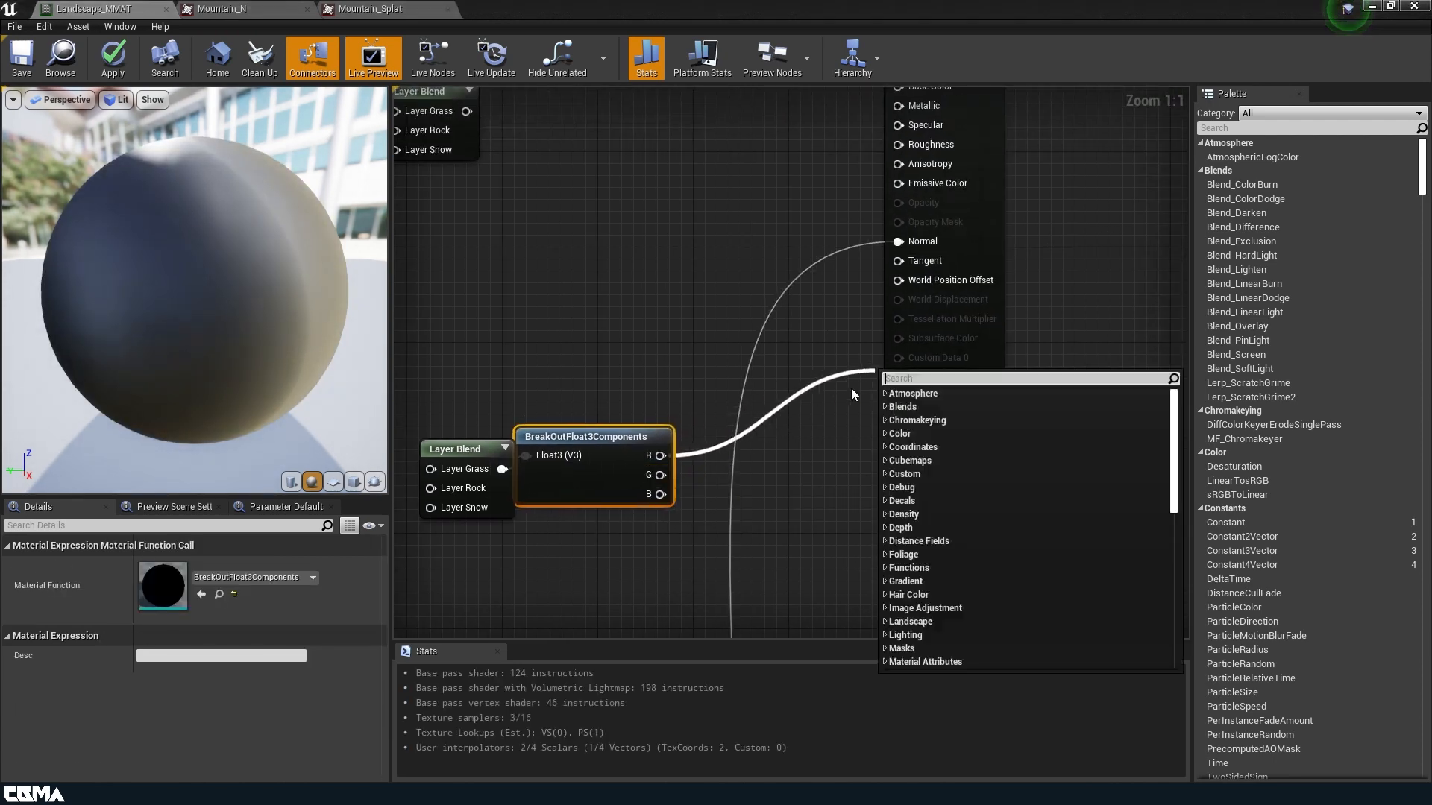
left_click(858, 380)
right_click_drag(609, 299, 921, 274)
left_click_drag(911, 522, 789, 417)
key("Delete")
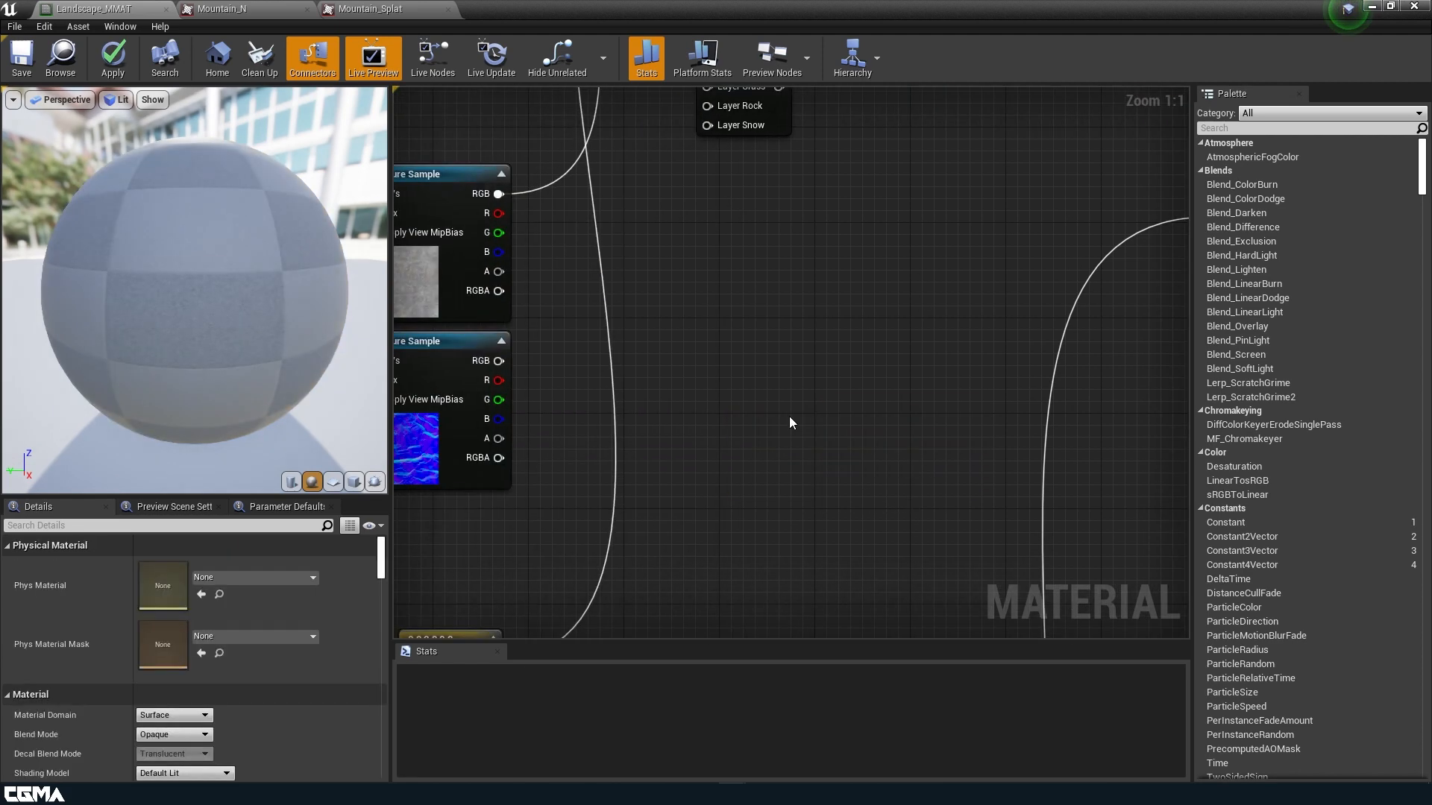
Connect the grass, rock and snow normal maps' RGB outputs to the matching Grass, Rock and Snow inputs of the duplicated Layer Blend node.
scroll(789, 416, "down", 4)
right_click_drag(733, 276, 815, 270)
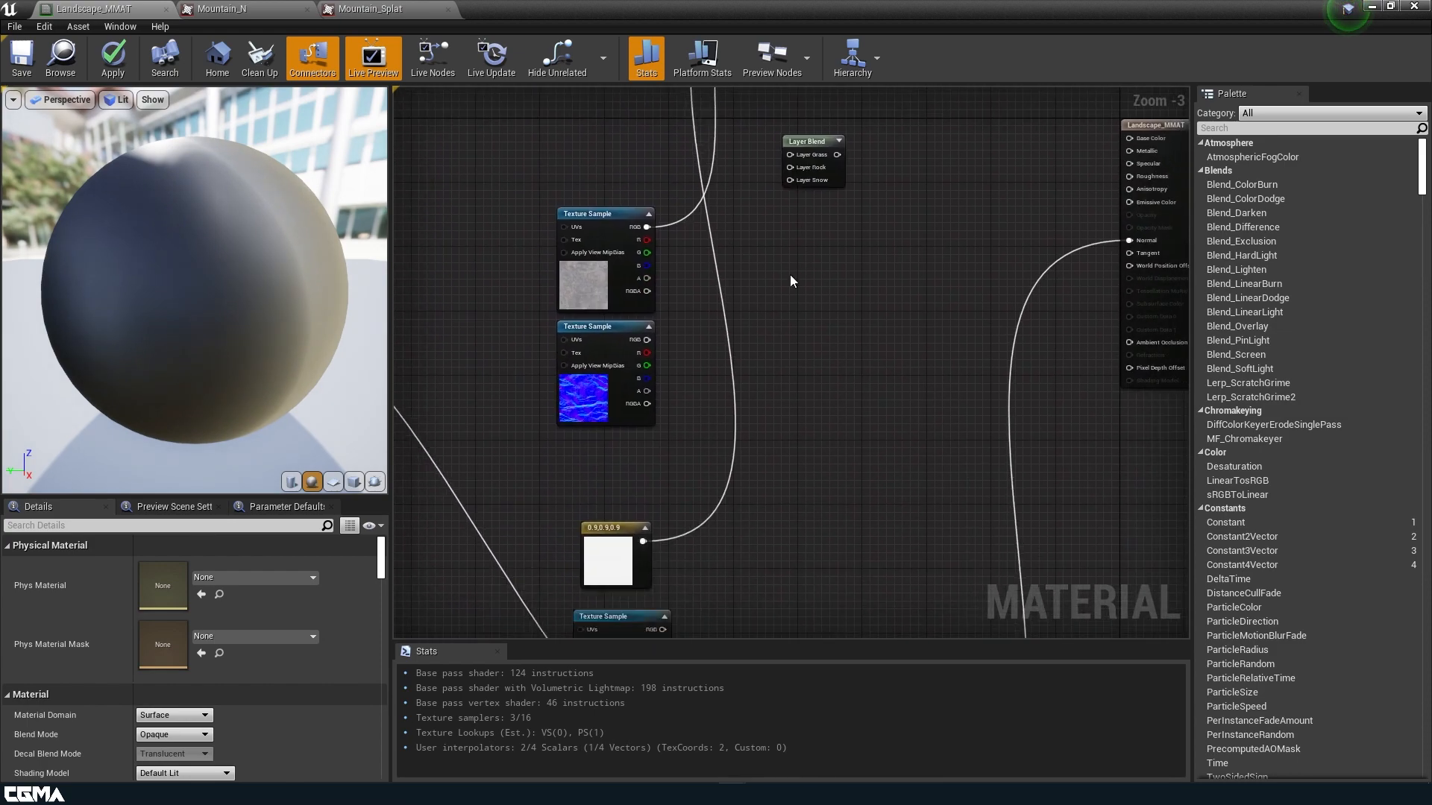
left_click_drag(645, 337, 789, 155)
right_click_drag(848, 372, 833, 222)
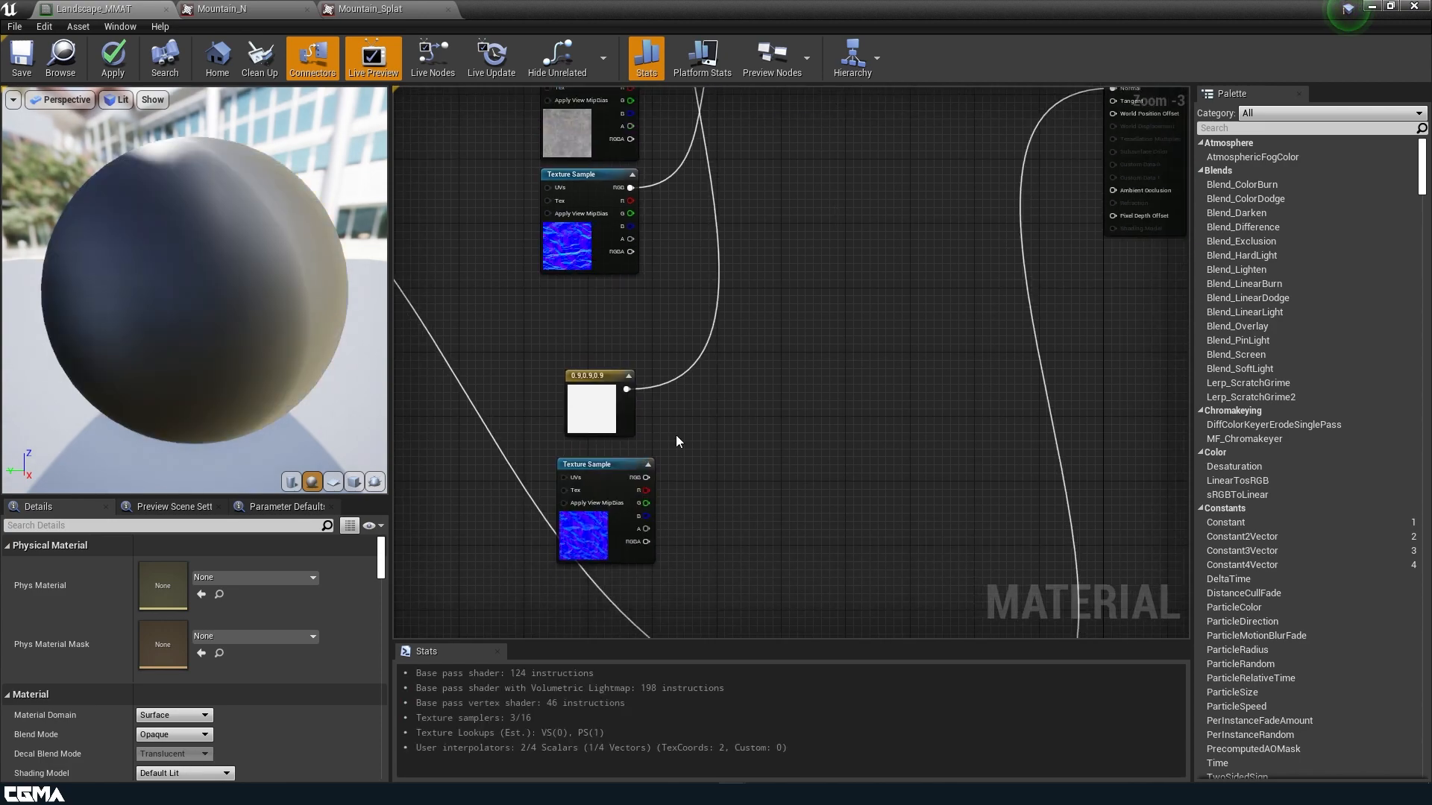
right_click_drag(745, 238, 750, 622)
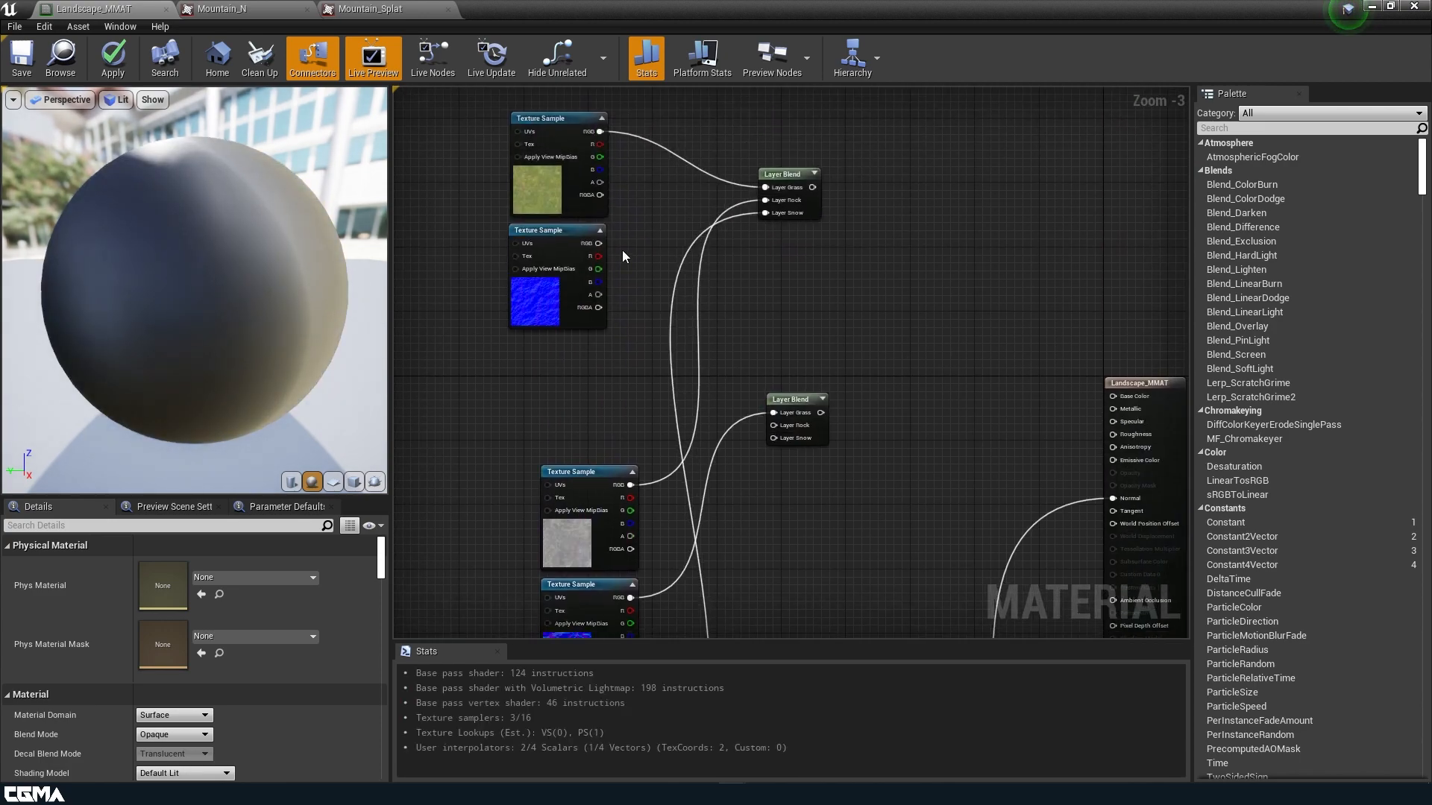
left_click_drag(599, 243, 780, 419)
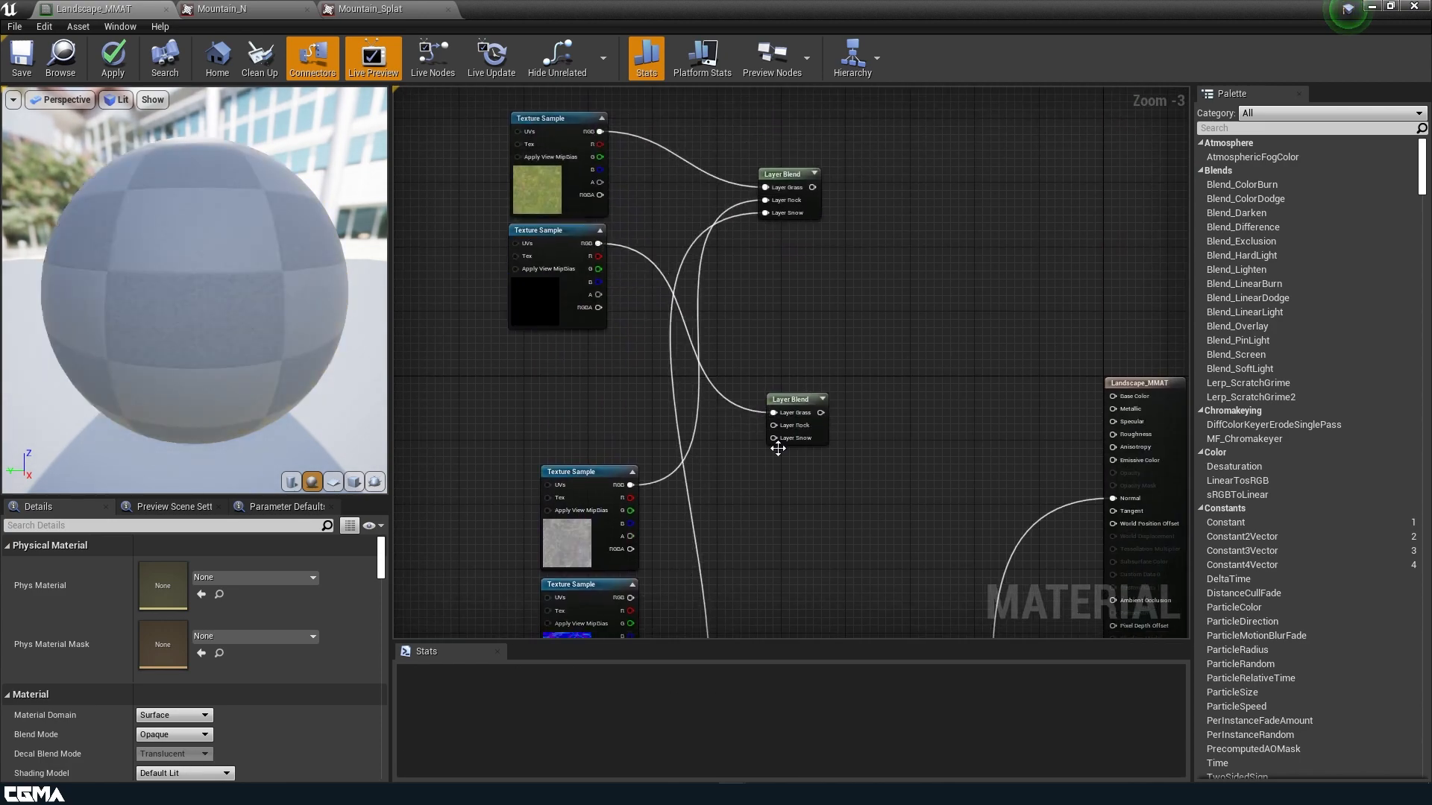
right_click_drag(775, 447, 755, 309)
left_click_drag(608, 459, 752, 288)
right_click_drag(788, 463, 781, 235)
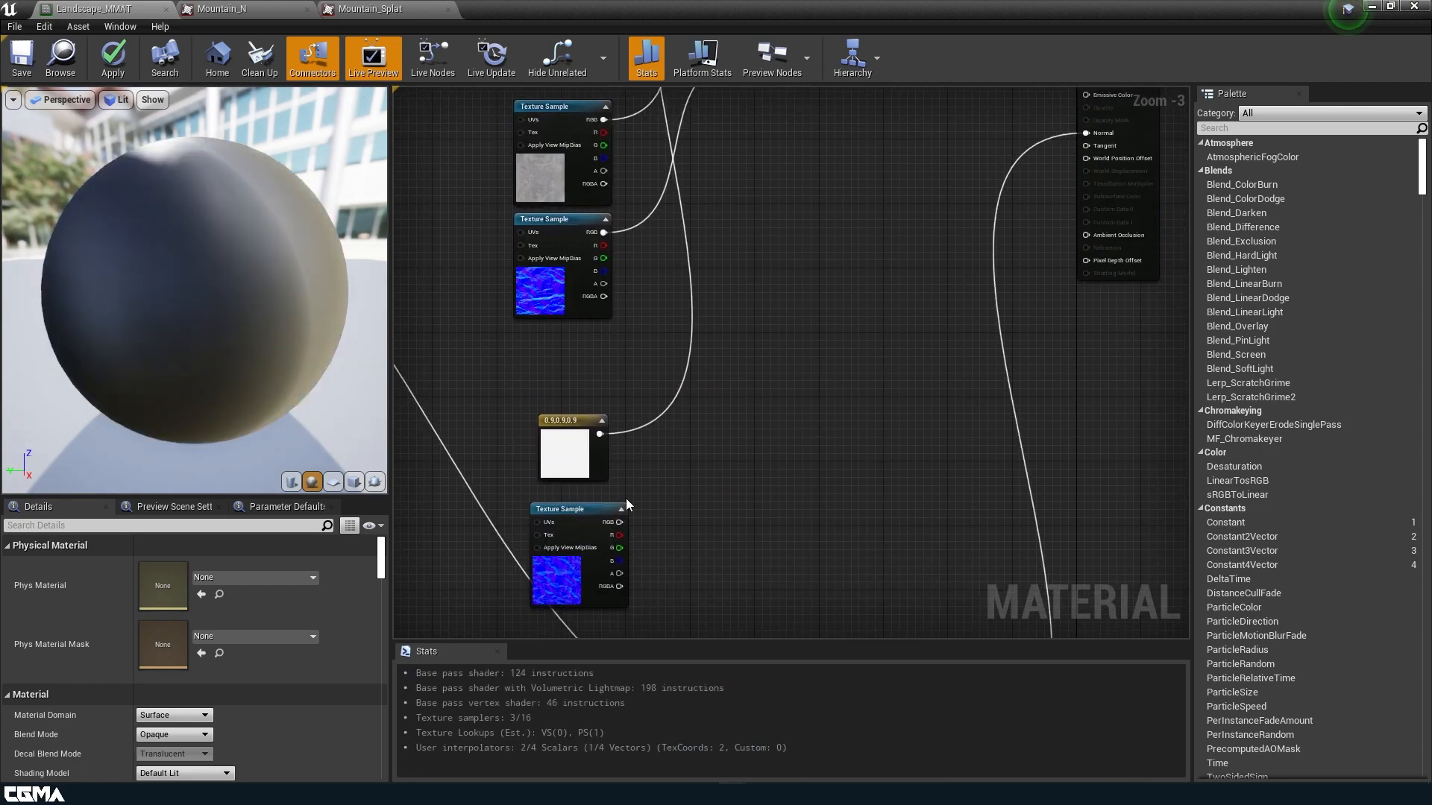
left_click_drag(619, 527, 746, 340)
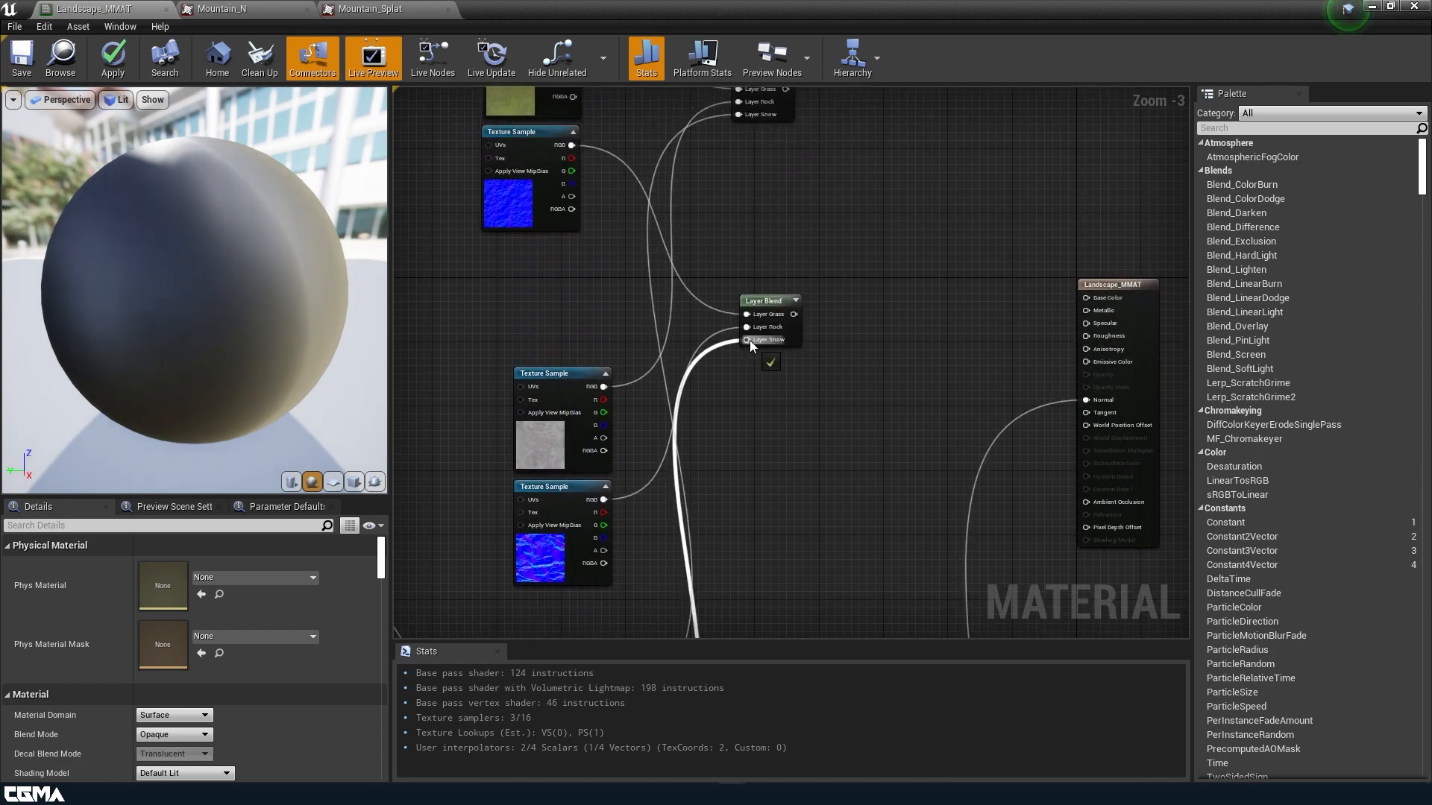
Connect the duplicated Layer Blend to the material's Normal input and the original Layer Blend to Base Color.
right_click_drag(792, 314, 670, 390)
left_click_drag(669, 390, 963, 477)
left_click_drag(663, 165, 963, 376)
Search the material node list for "normal" and look through the available normal-blending functions without adding one.
right_click_drag(755, 499, 813, 293)
right_click(806, 312)
type("normal")
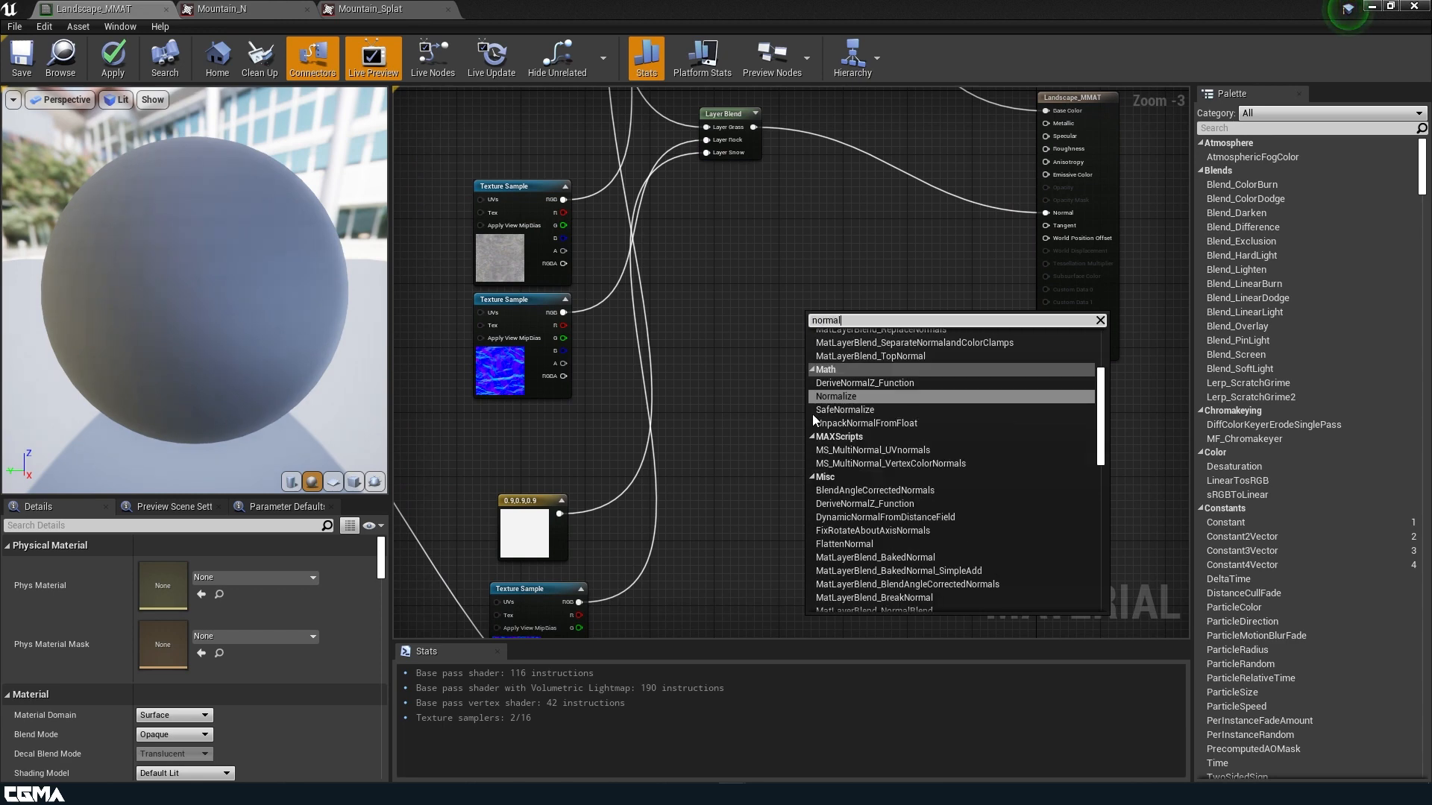
scroll(925, 409, "up", 3)
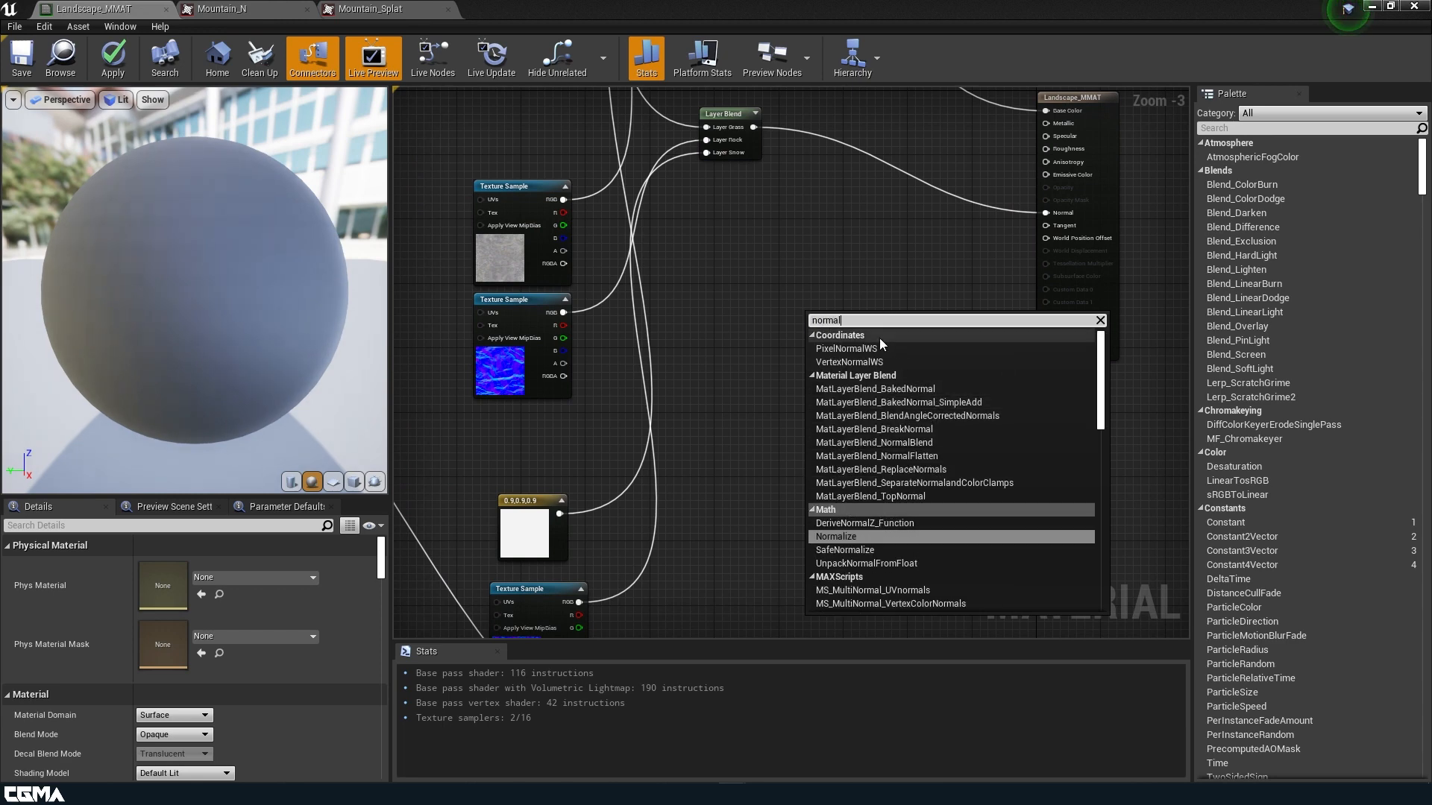
scroll(915, 444, "down", 3)
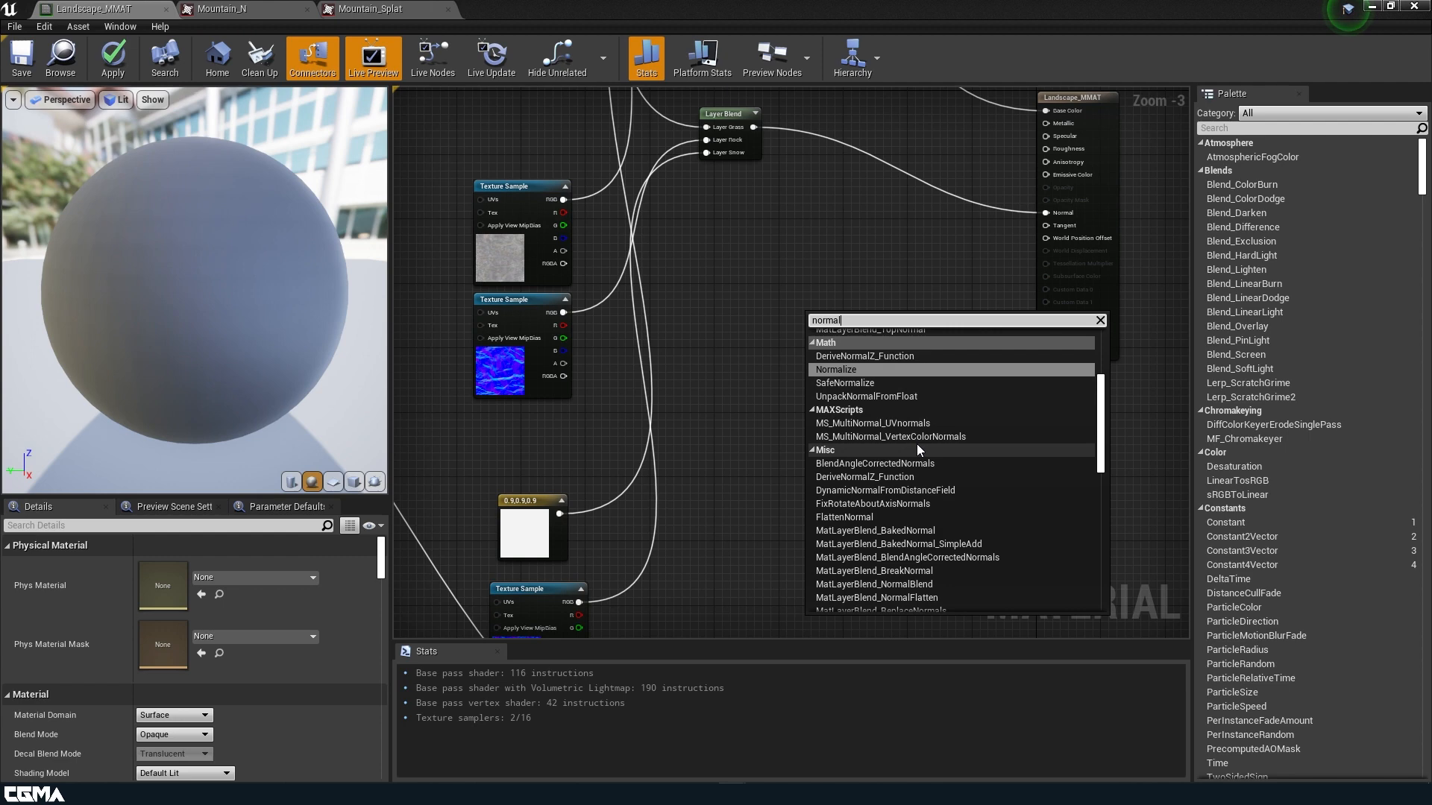
scroll(886, 506, "down", 4)
scroll(891, 507, "down", 4)
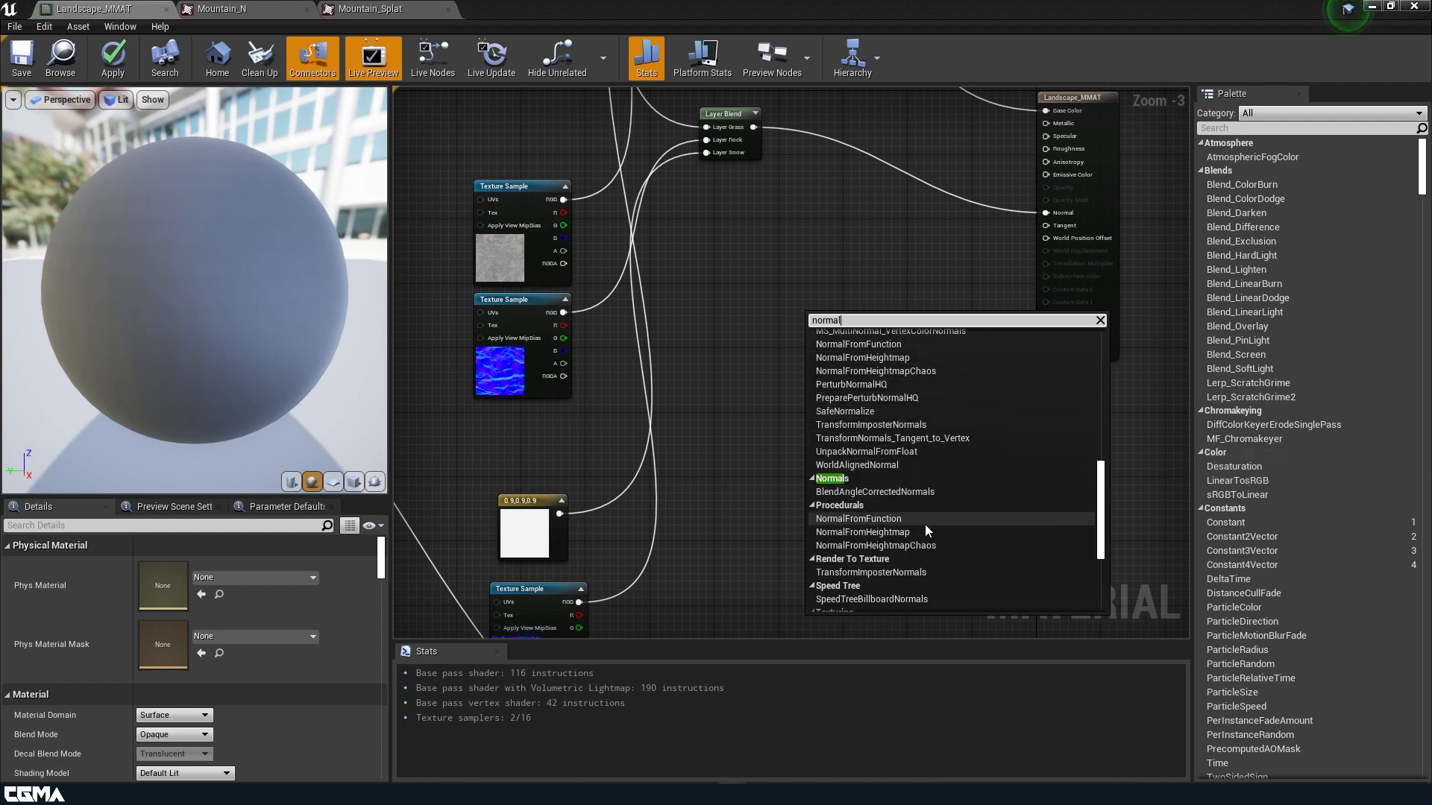
scroll(902, 418, "down", 2)
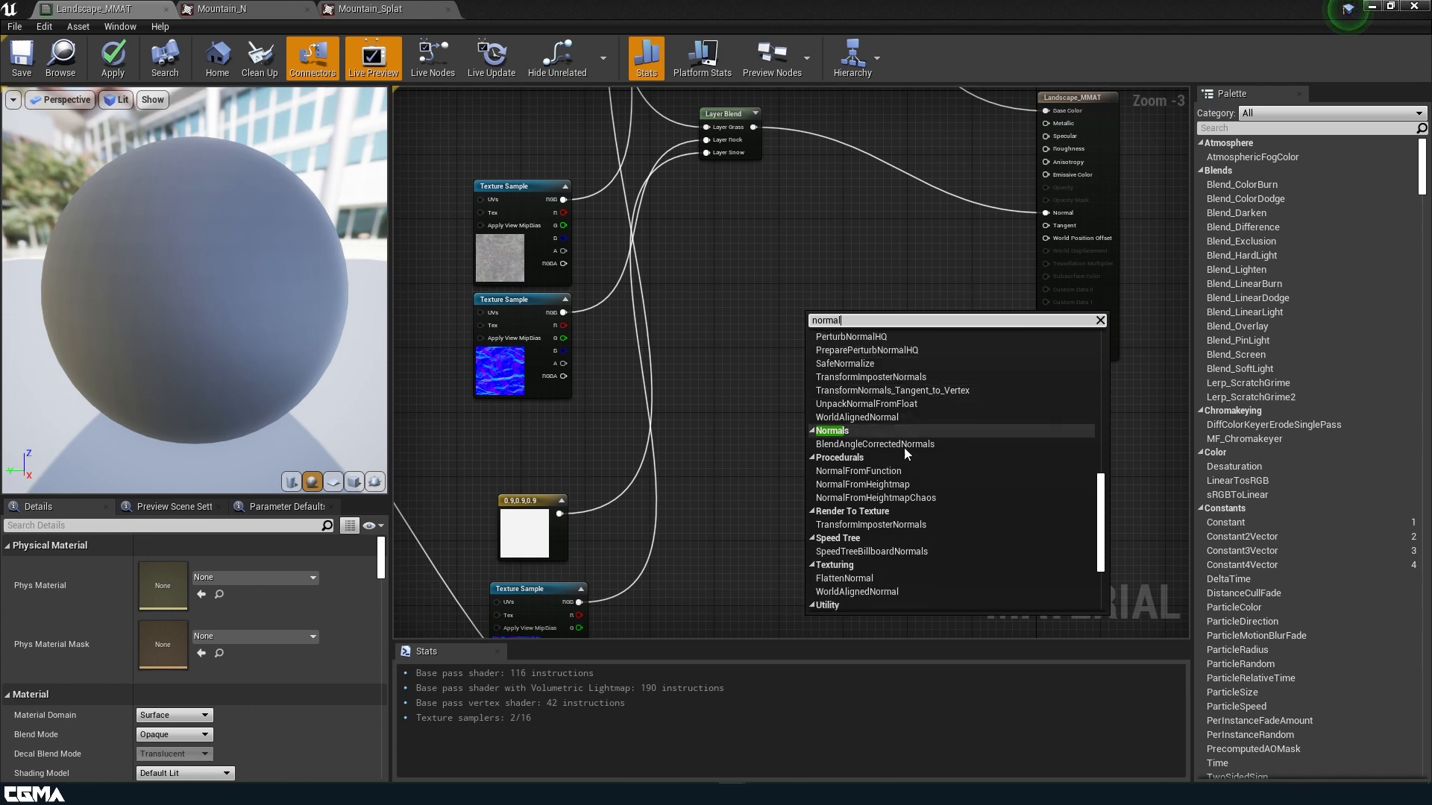
scroll(887, 500, "down", 5)
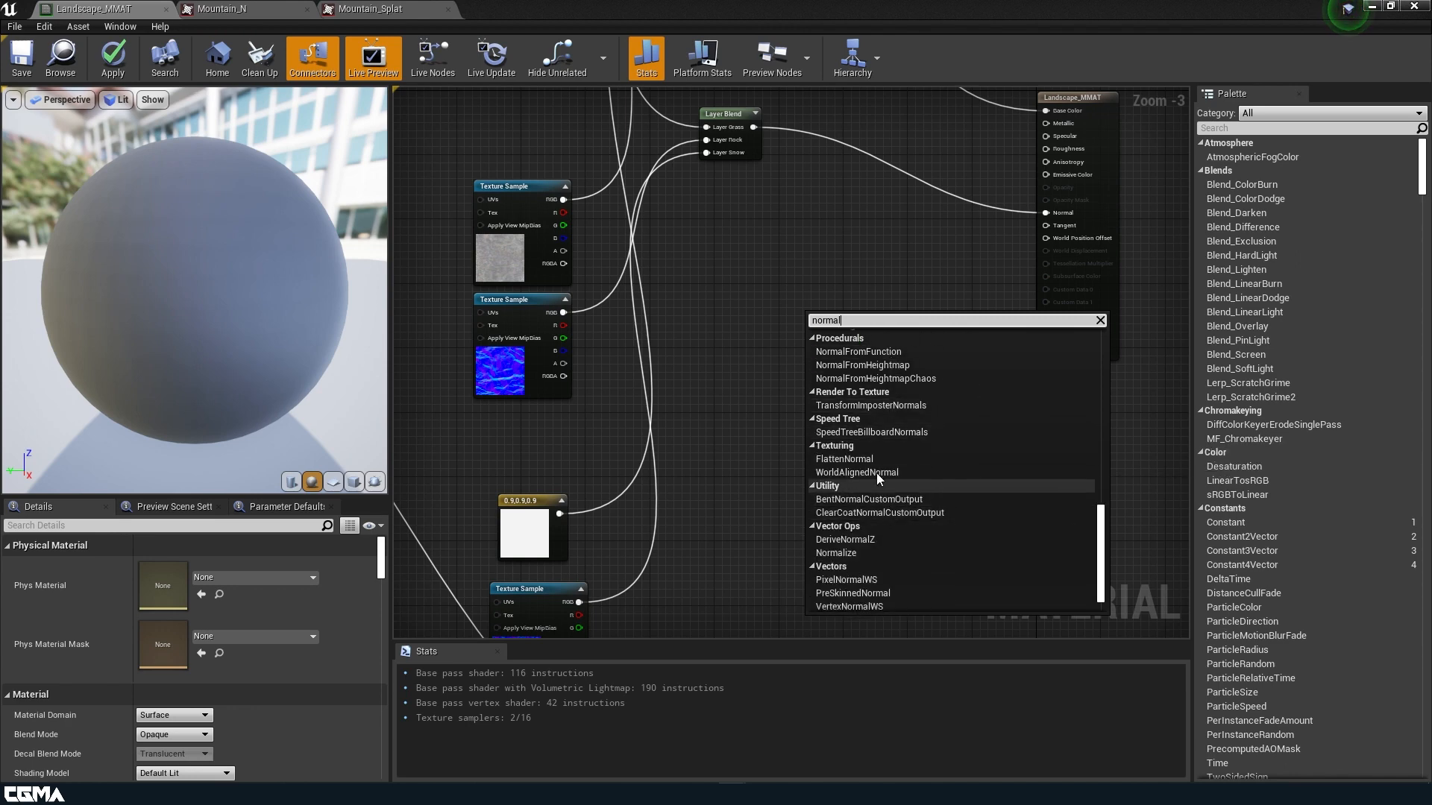
scroll(888, 390, "down", 1)
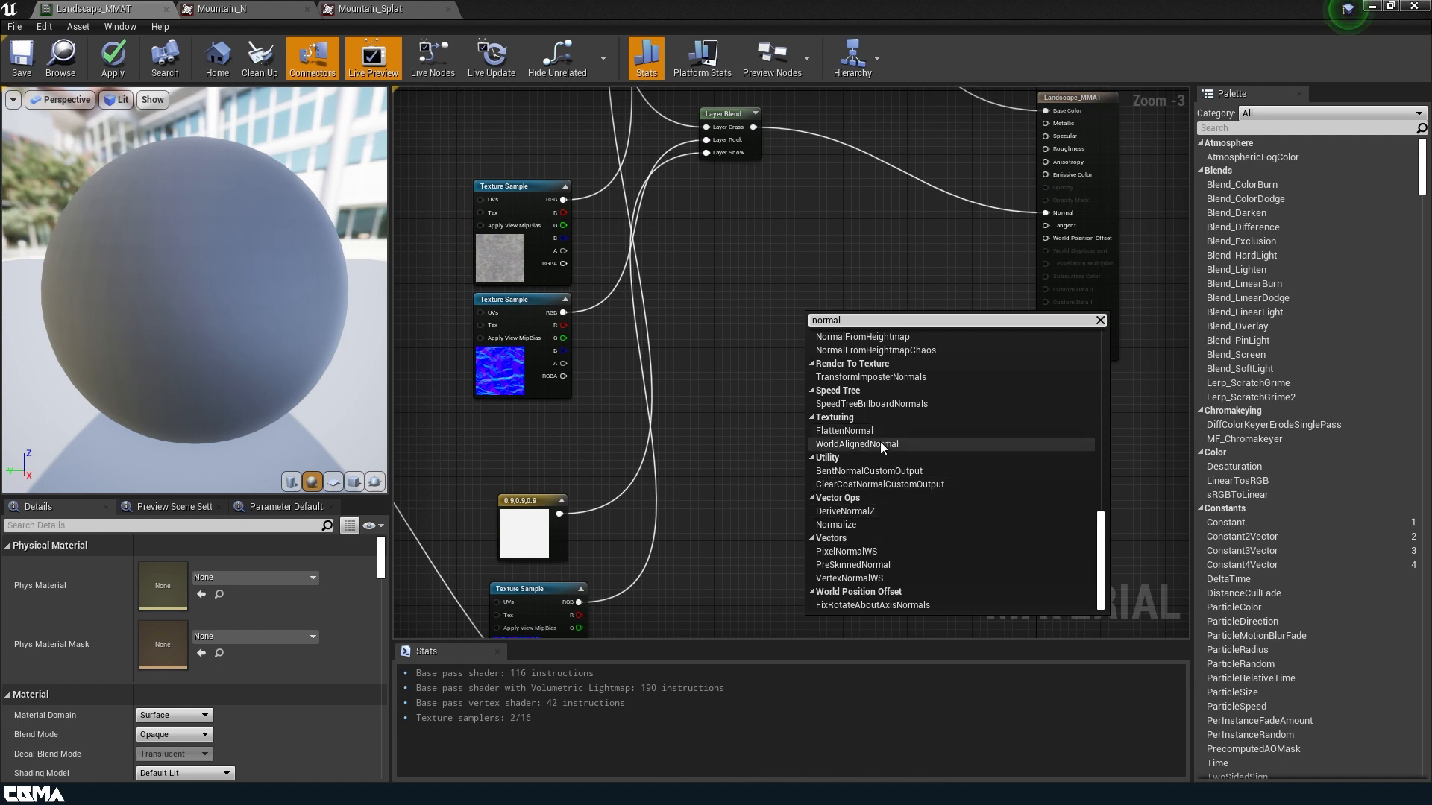
scroll(880, 442, "up", 5)
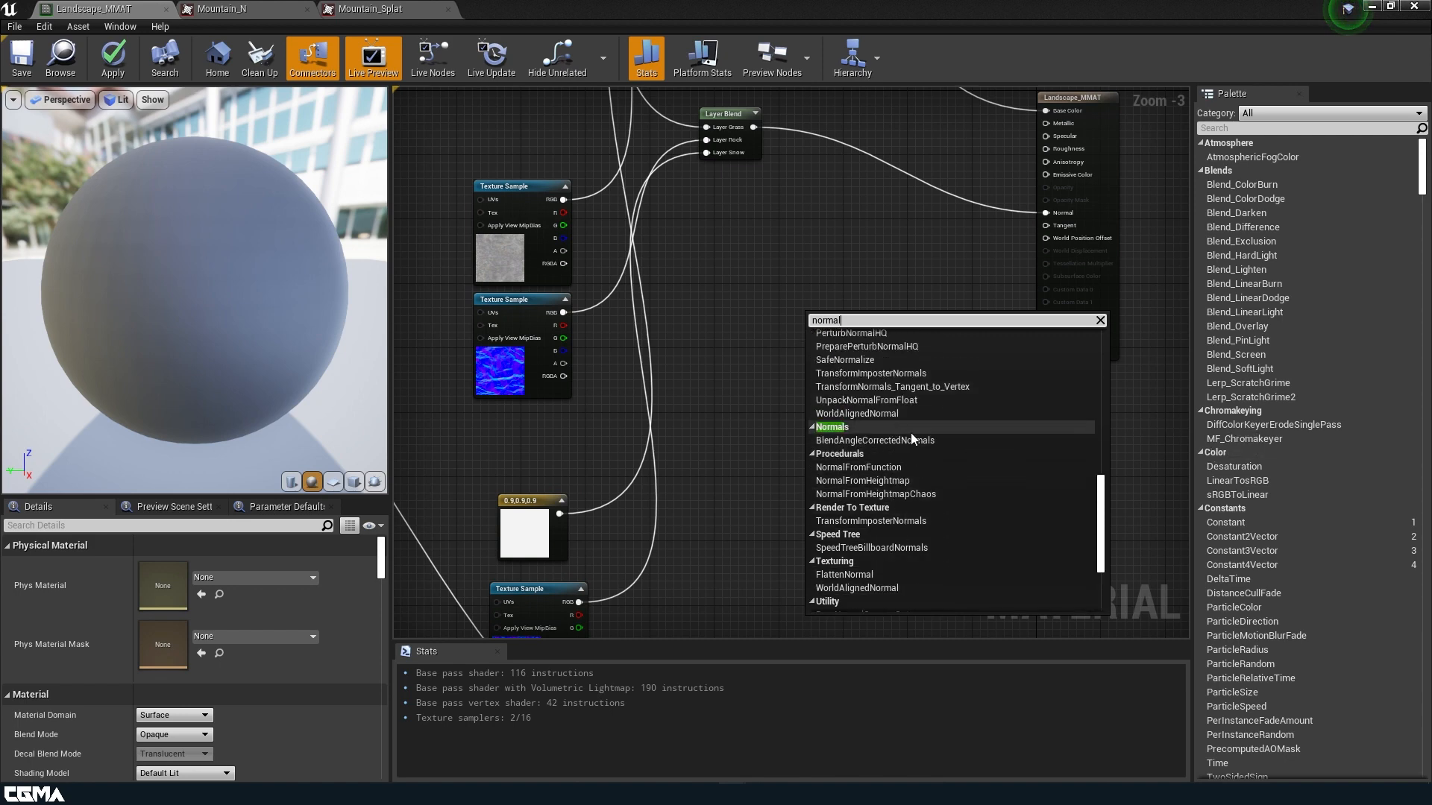
scroll(901, 416, "up", 4)
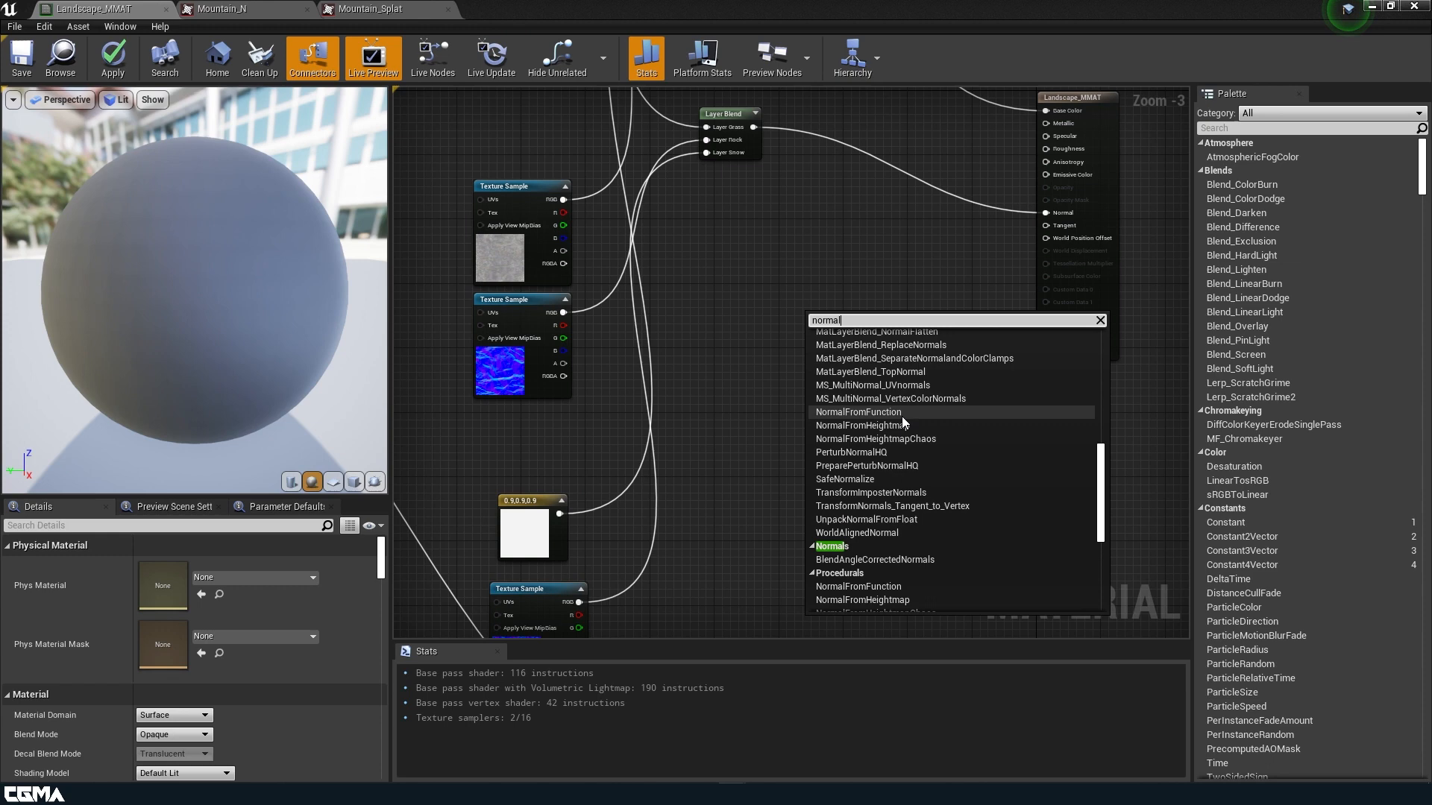
scroll(892, 443, "up", 4)
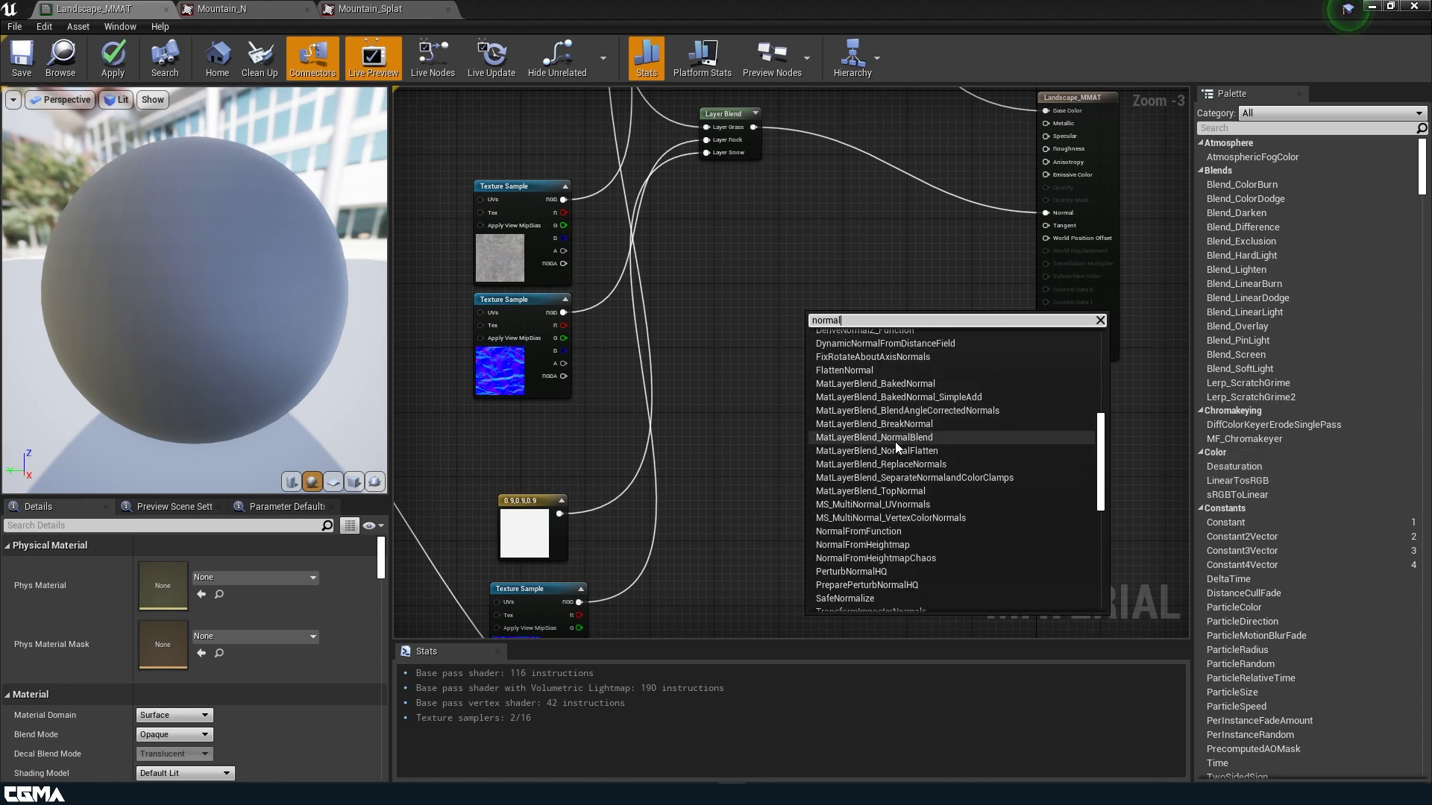
scroll(895, 443, "up", 2)
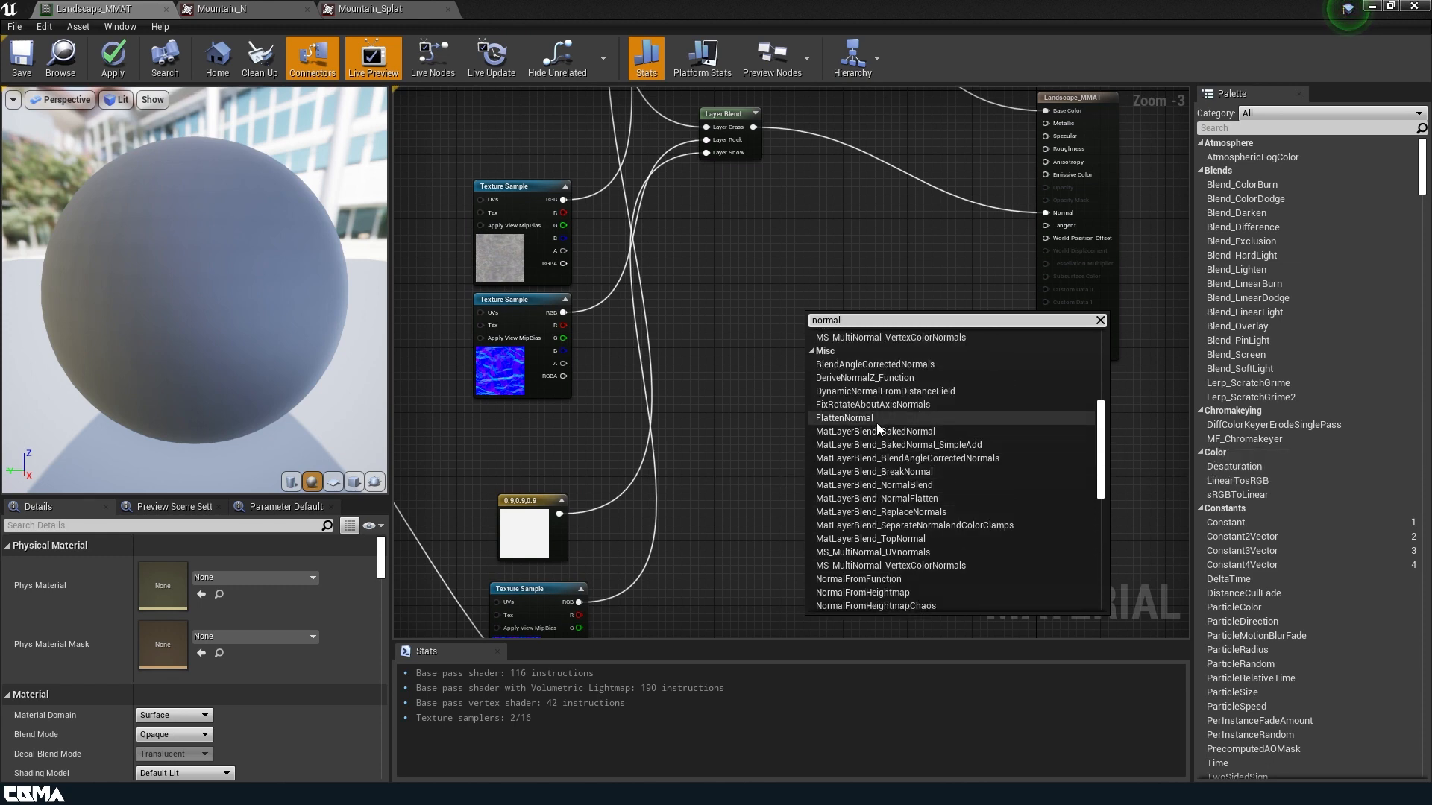
scroll(881, 380, "up", 7)
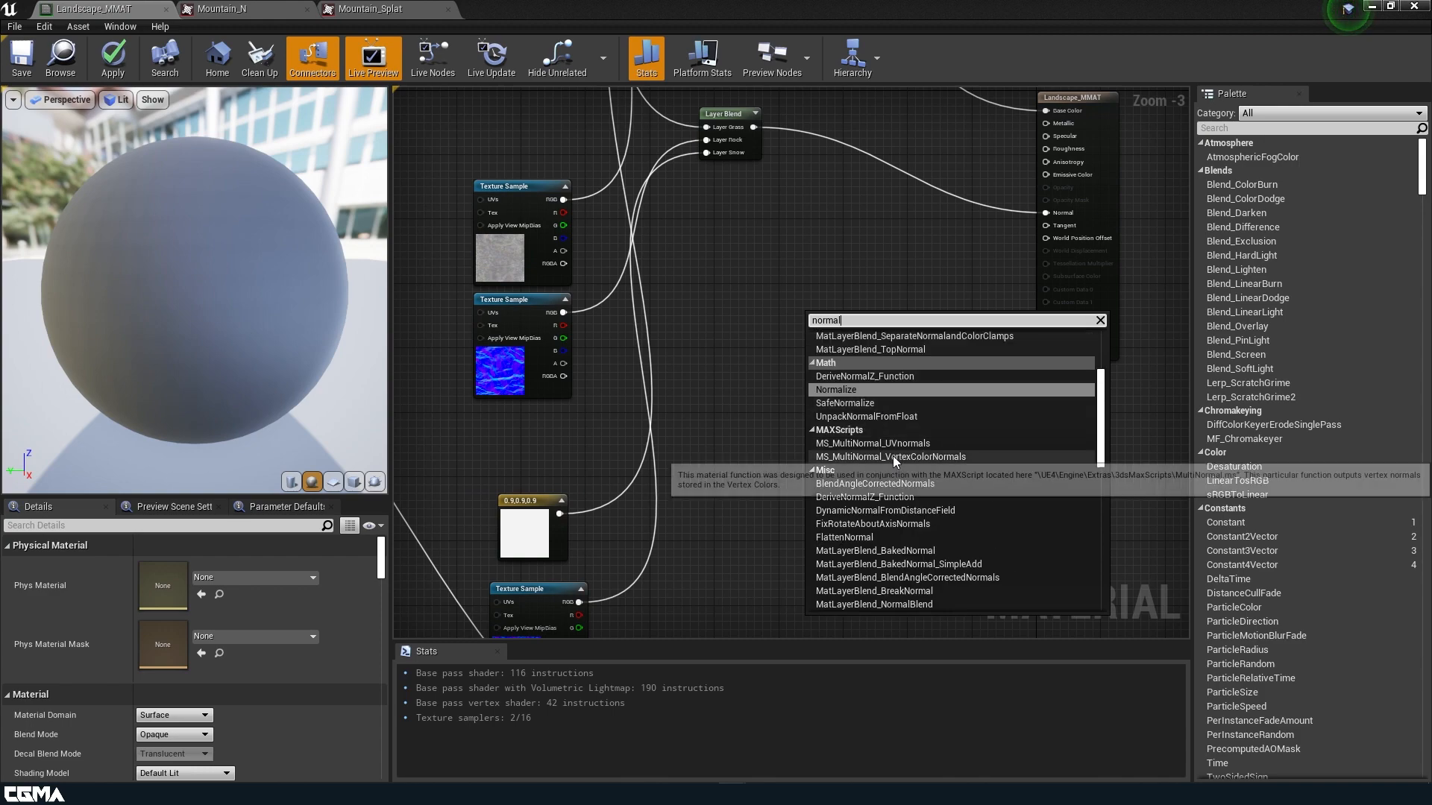
scroll(888, 456, "up", 2)
scroll(793, 467, "up", 3)
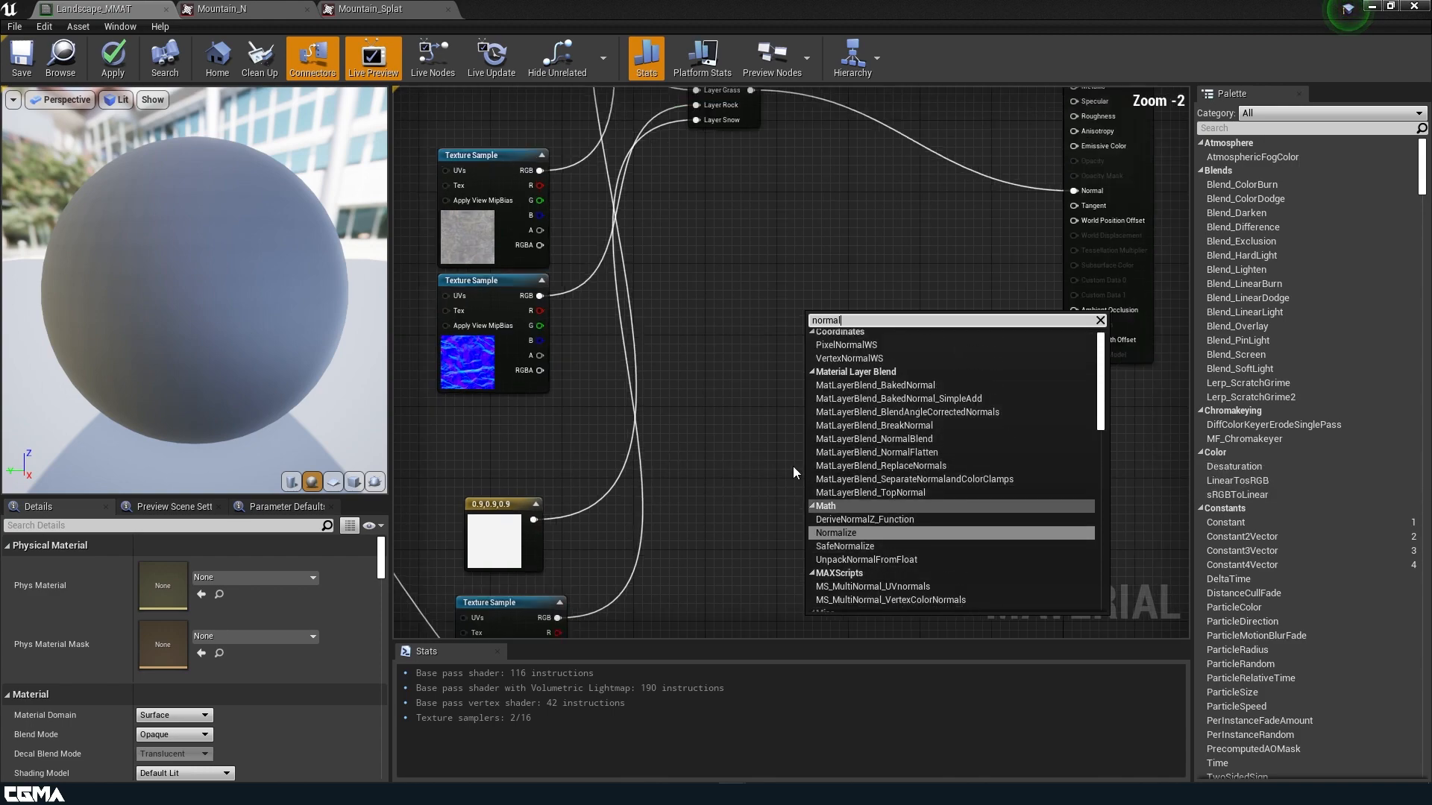
scroll(746, 480, "down", 5)
left_click(759, 479)
Add a Multiply node with the normal Layer Blend in A and the Mountain_N RGB in B, and connect it to the material's Normal input.
right_click_drag(759, 480, 745, 410)
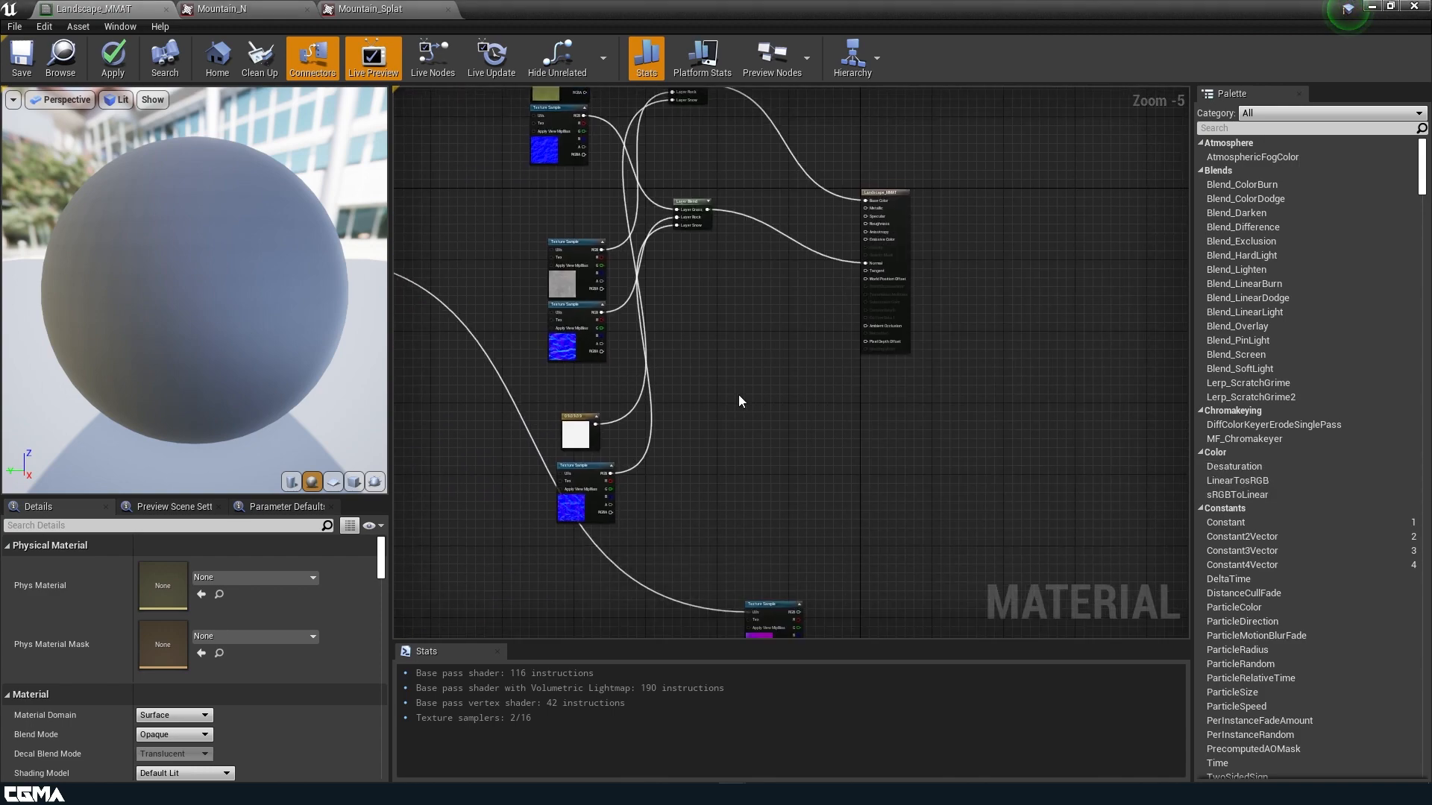
left_click(729, 419)
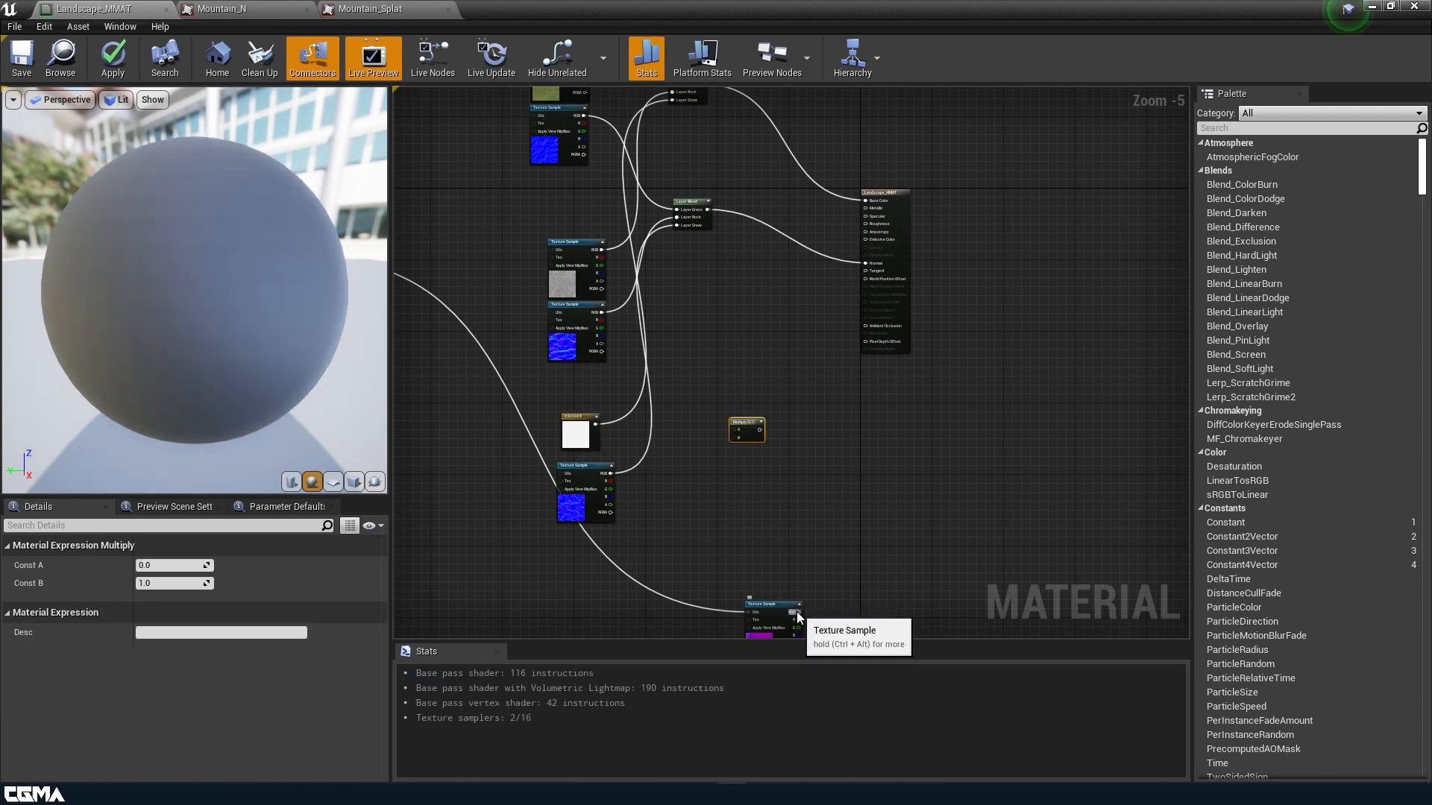
left_click_drag(796, 612, 734, 437)
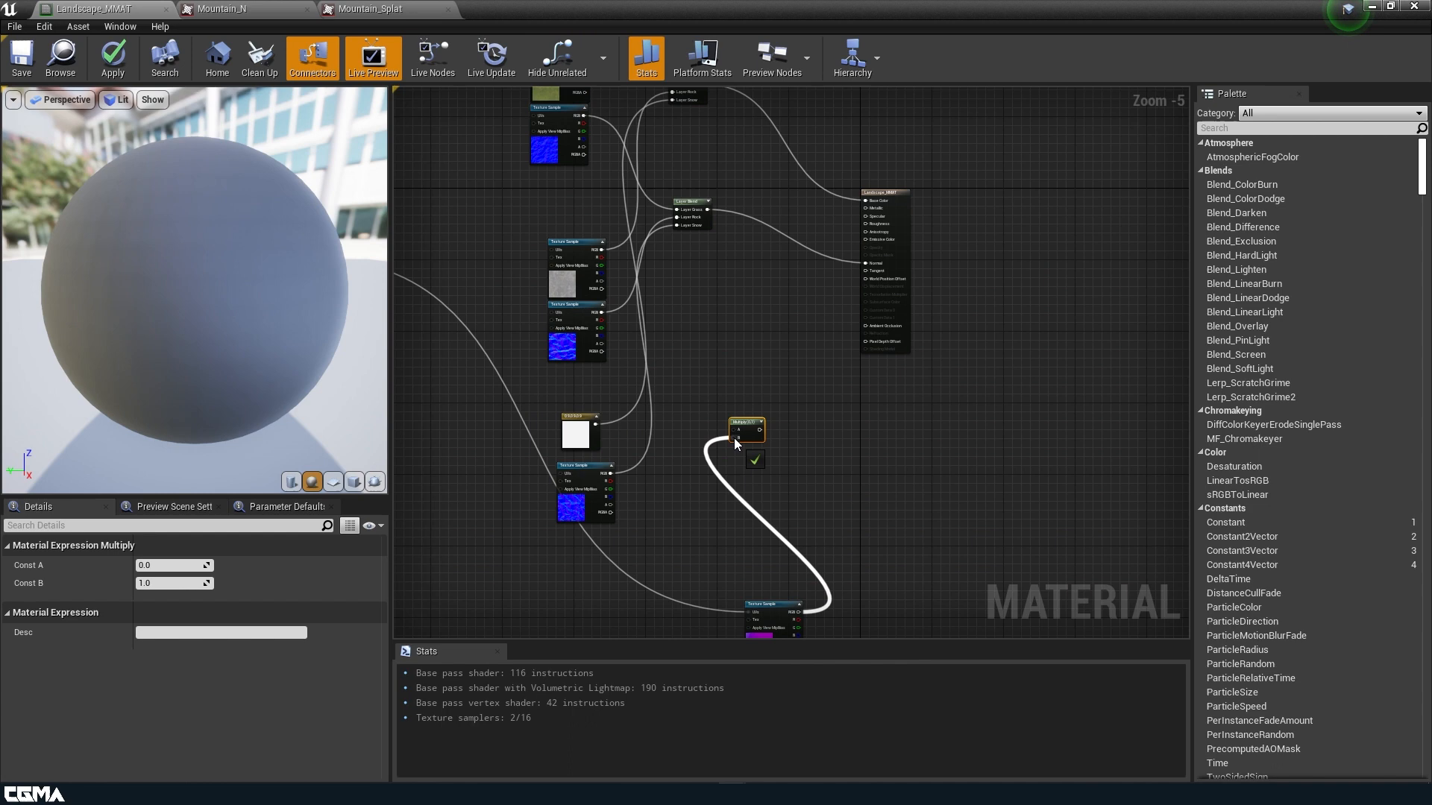
left_click_drag(711, 208, 865, 263)
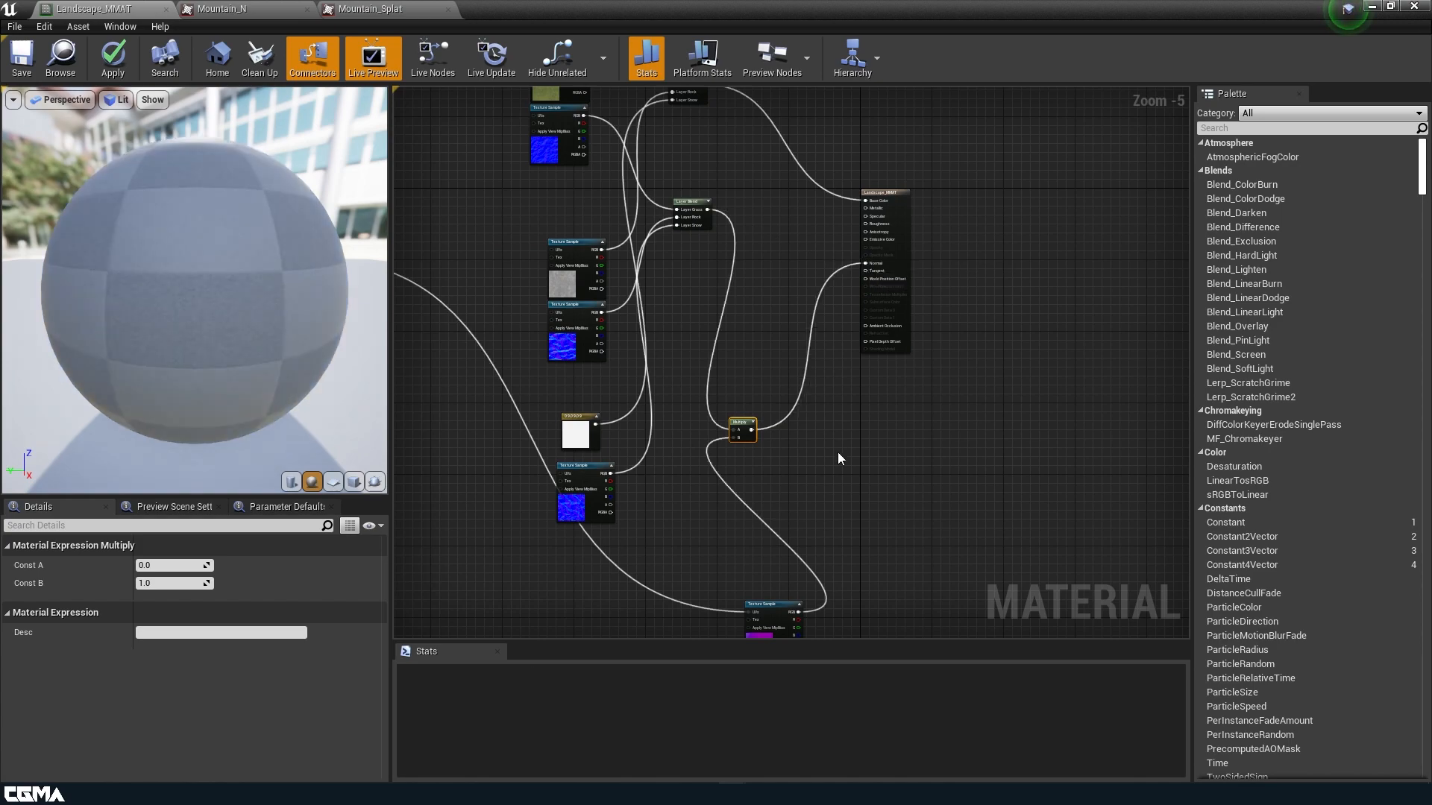
Move the Mountain_N Texture Sample below the snow normal map and reposition the Multiply node between the Layer Blend and the material's main node.
right_click_drag(839, 451, 852, 250)
left_click_drag(781, 449, 679, 523)
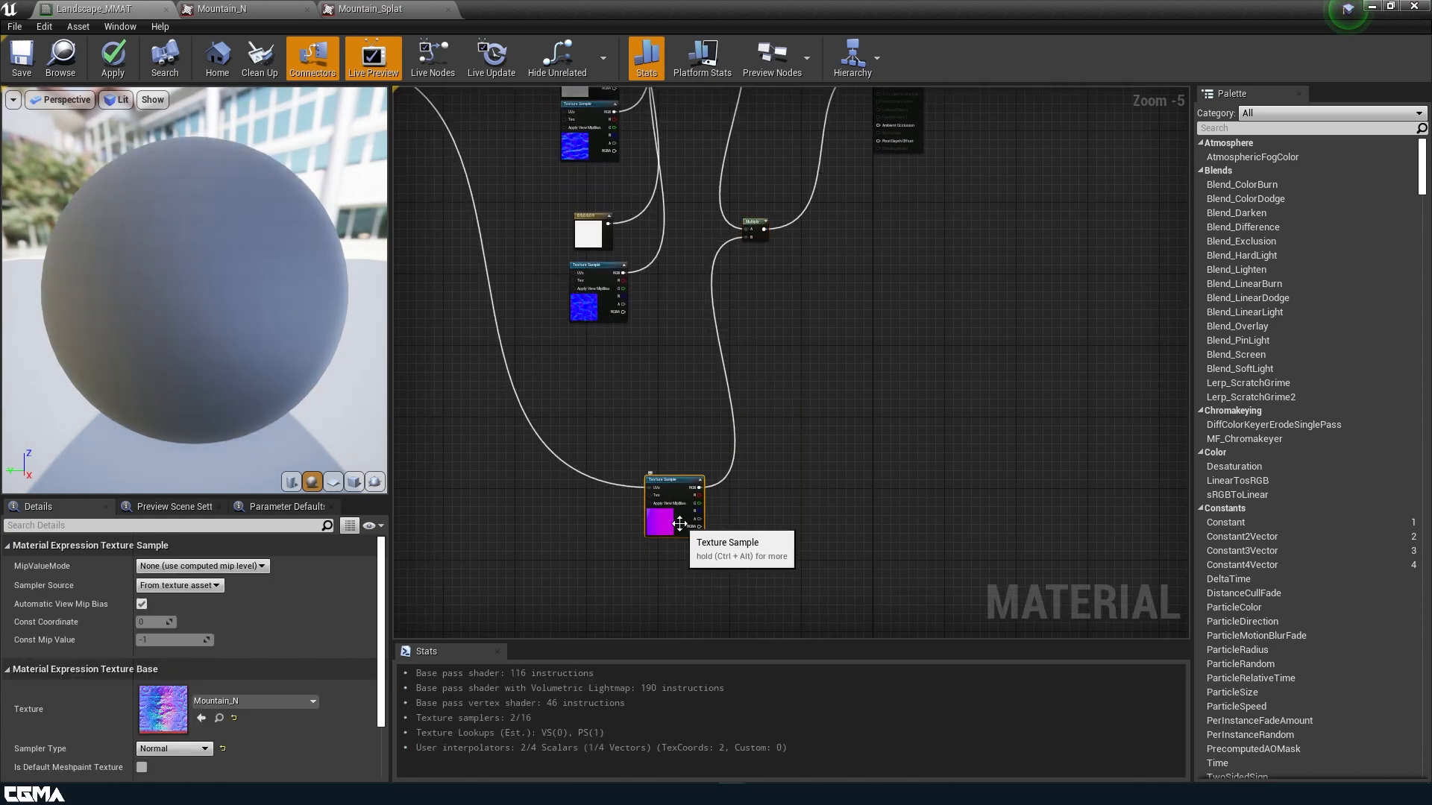
right_click_drag(801, 322, 752, 556)
scroll(713, 501, "up", 5)
left_click(731, 422)
scroll(787, 302, "down", 5)
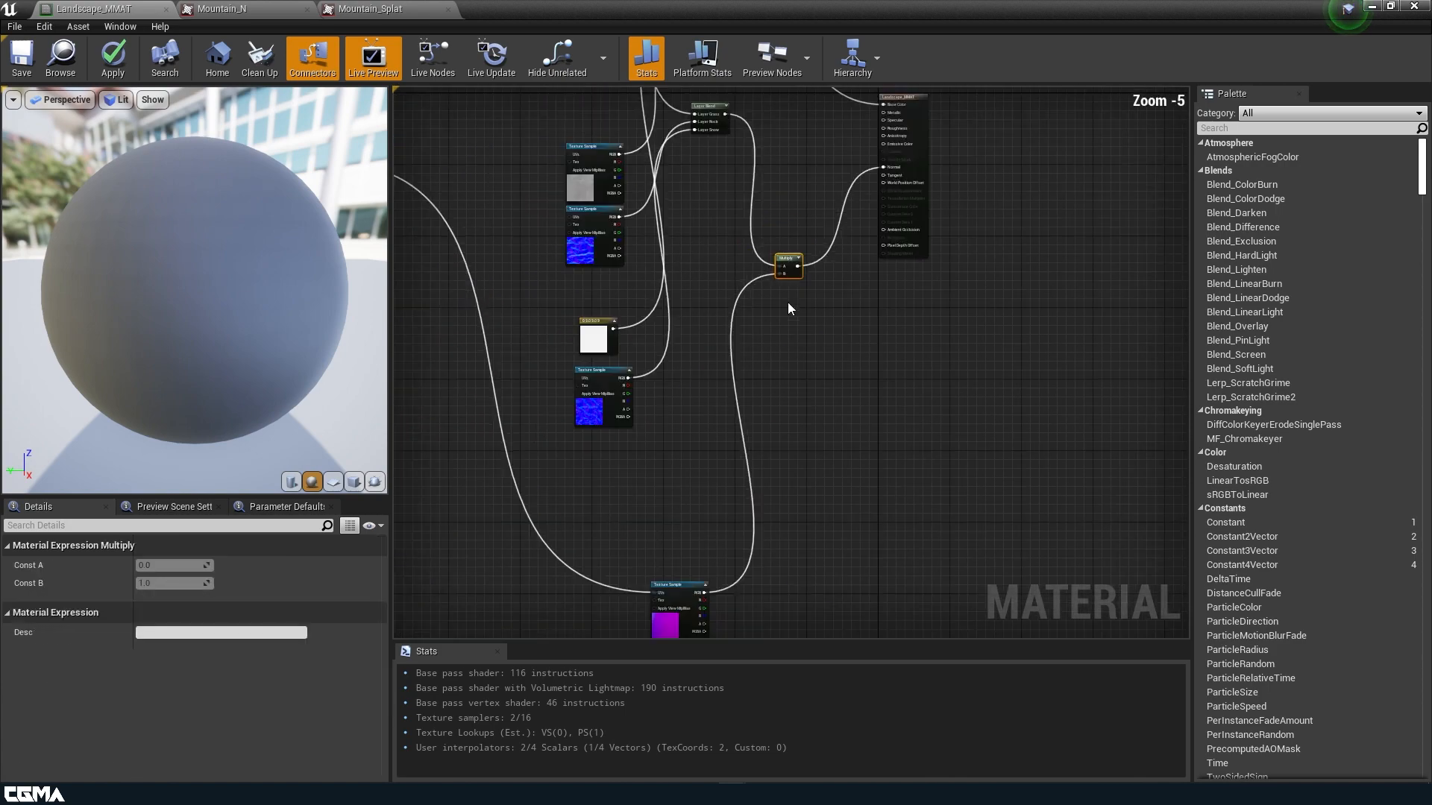
right_click_drag(788, 302, 759, 469)
Apply the material changes, move the material editor window aside and turn the level viewport toward the mountain landscape.
left_click(112, 63)
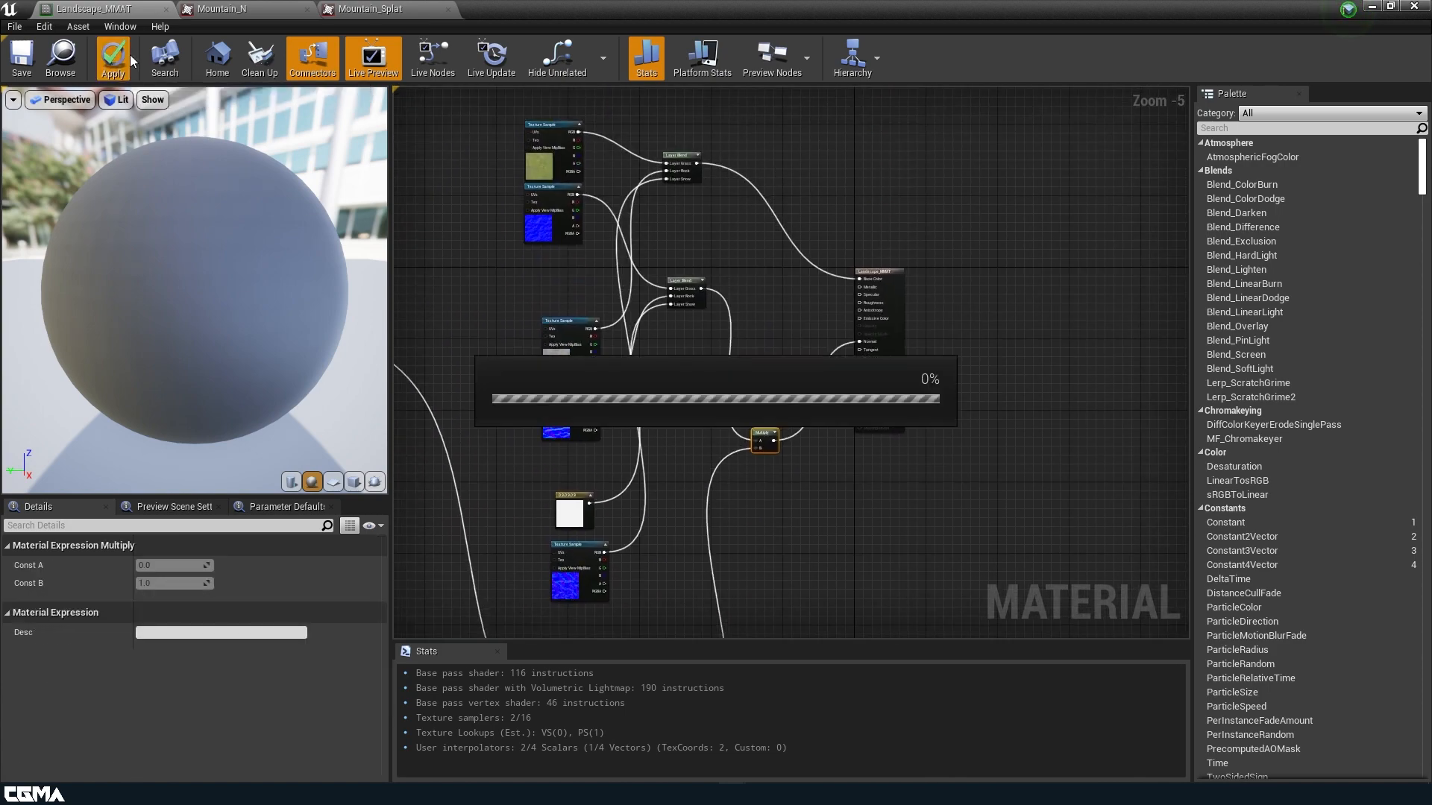
left_click_drag(660, 7, 999, 452)
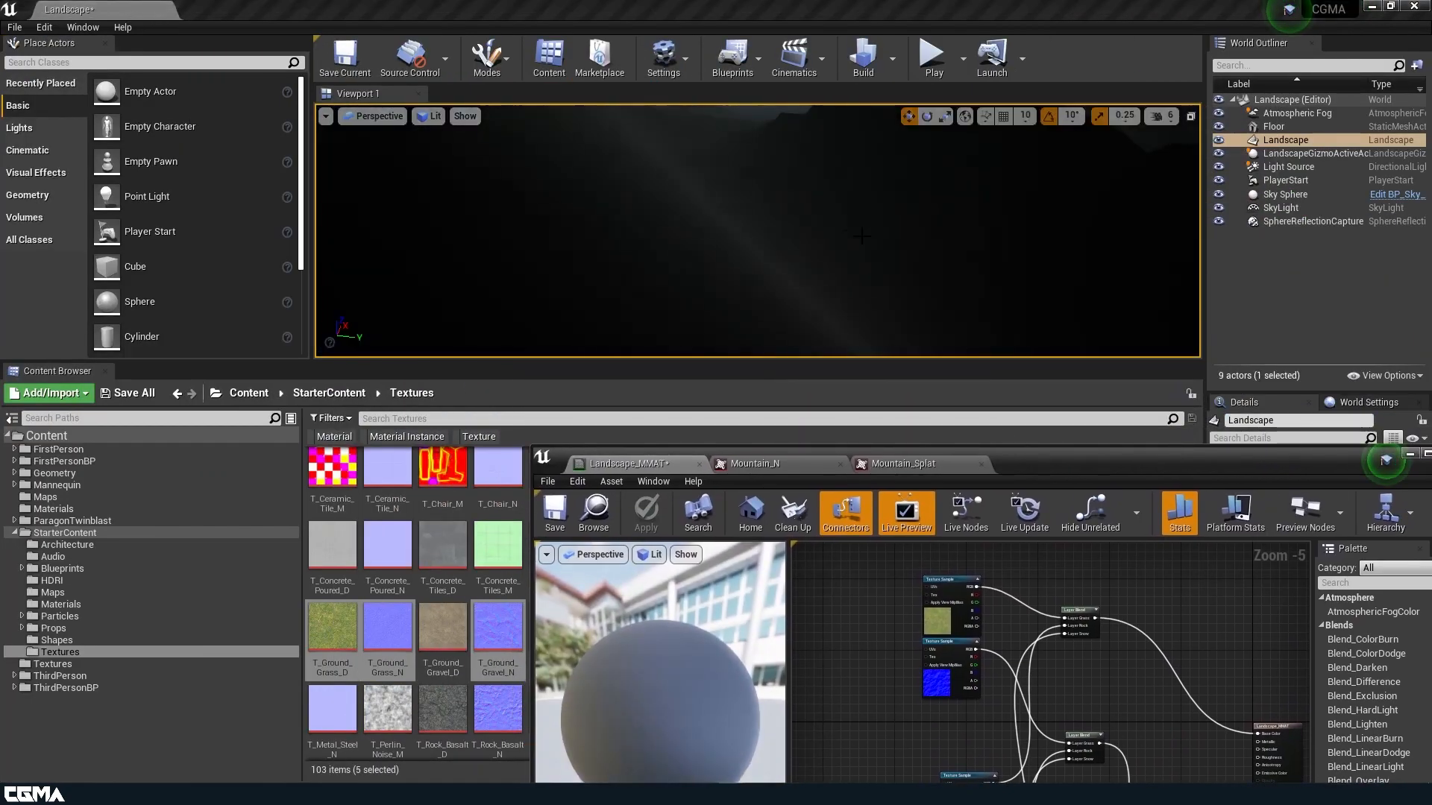
right_click_drag(758, 231, 806, 176)
right_click_drag(805, 230, 1050, 365)
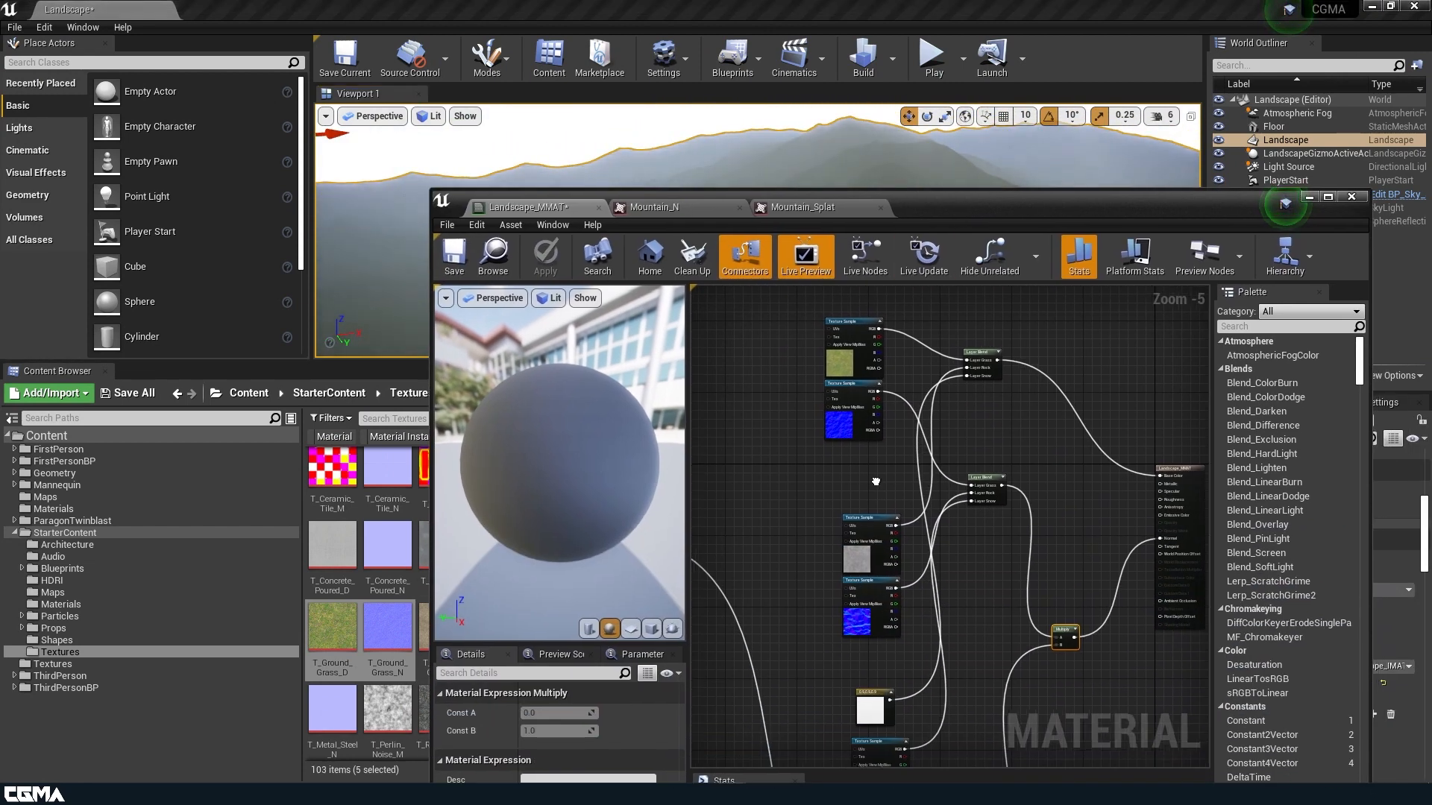
Duplicate the LandscapeCoords node and place the copy above the original, beside the grass Texture Samples.
right_click_drag(775, 503, 917, 443)
right_click_drag(959, 385, 868, 443)
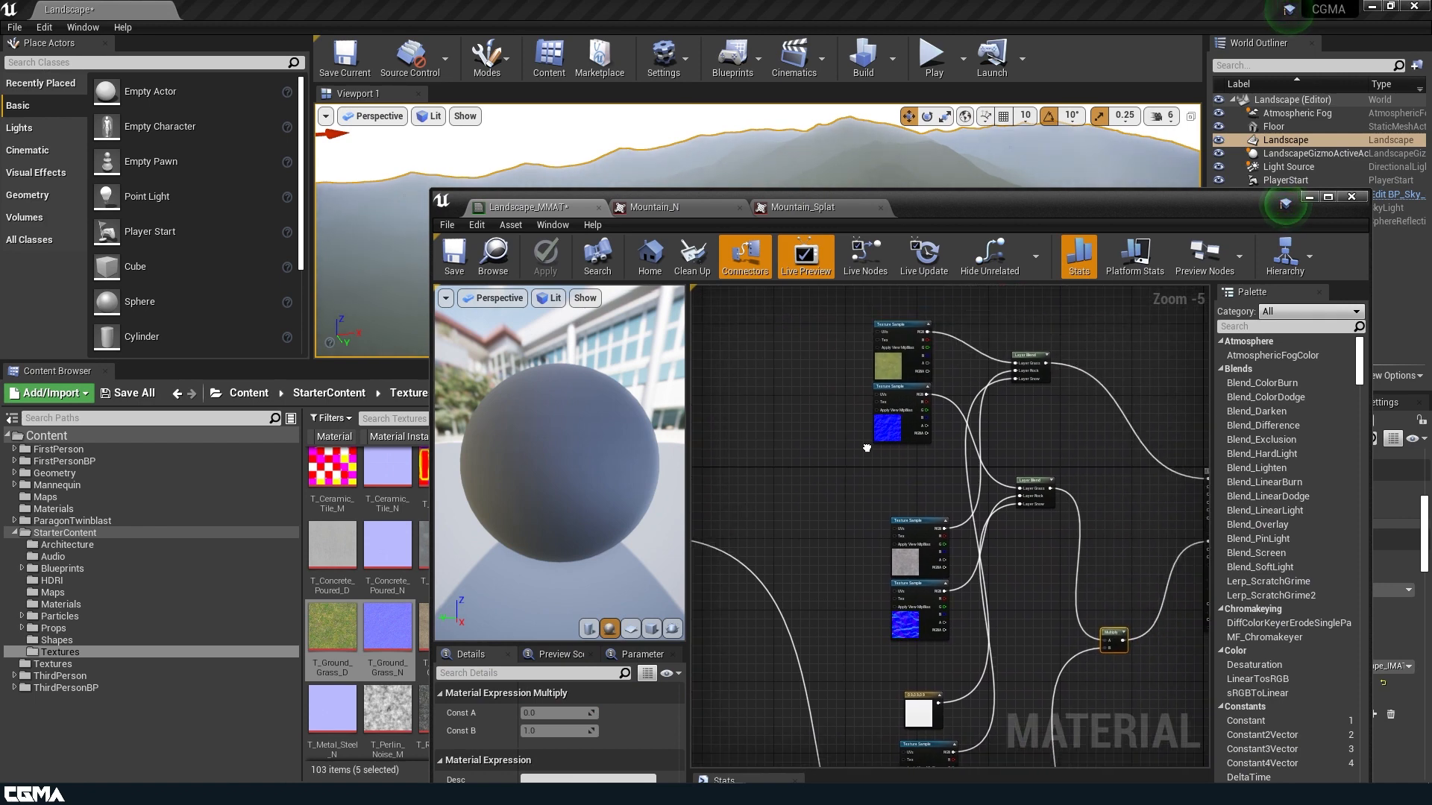
right_click_drag(822, 490, 1019, 427)
left_click(833, 478)
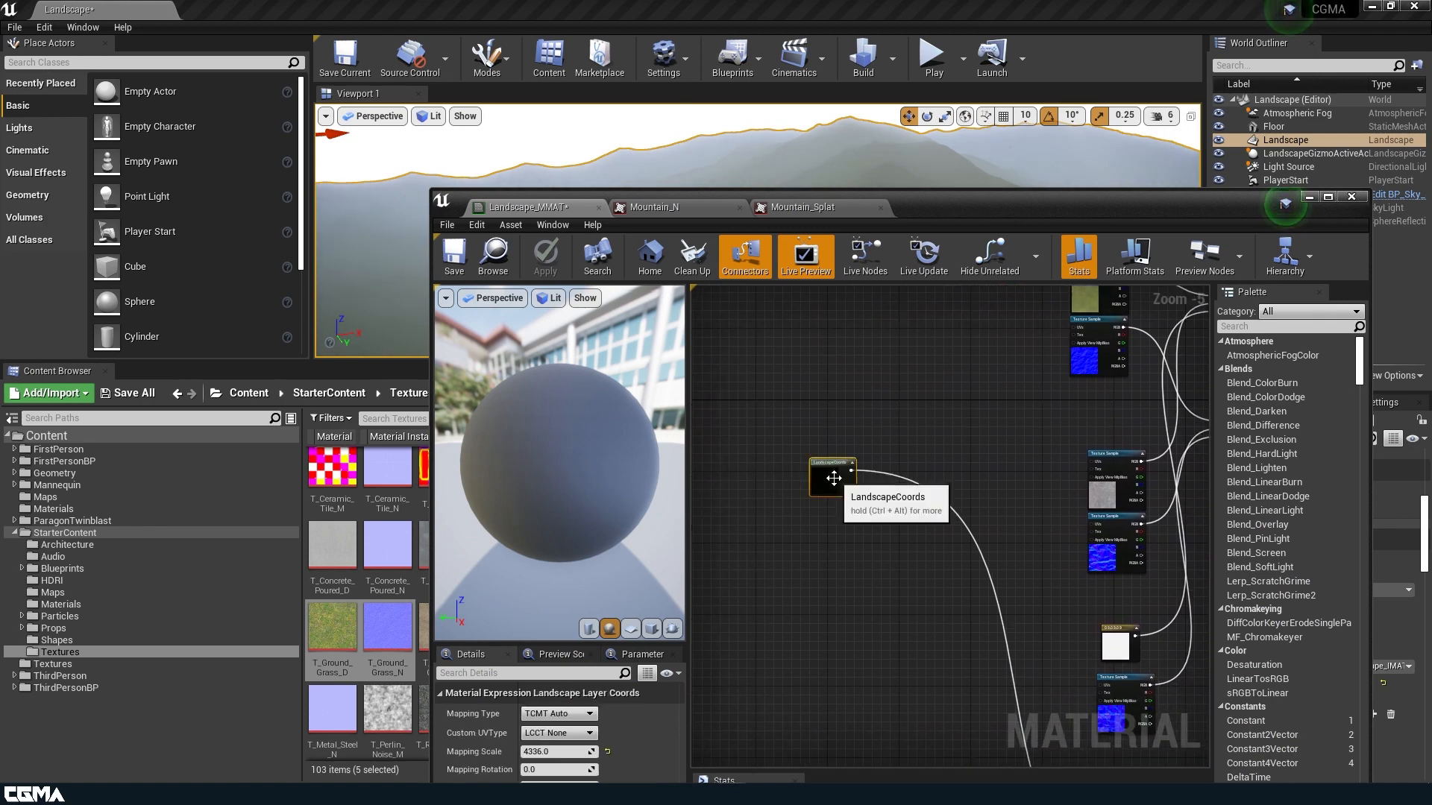
key("ctrl+w")
left_click_drag(848, 490, 922, 358)
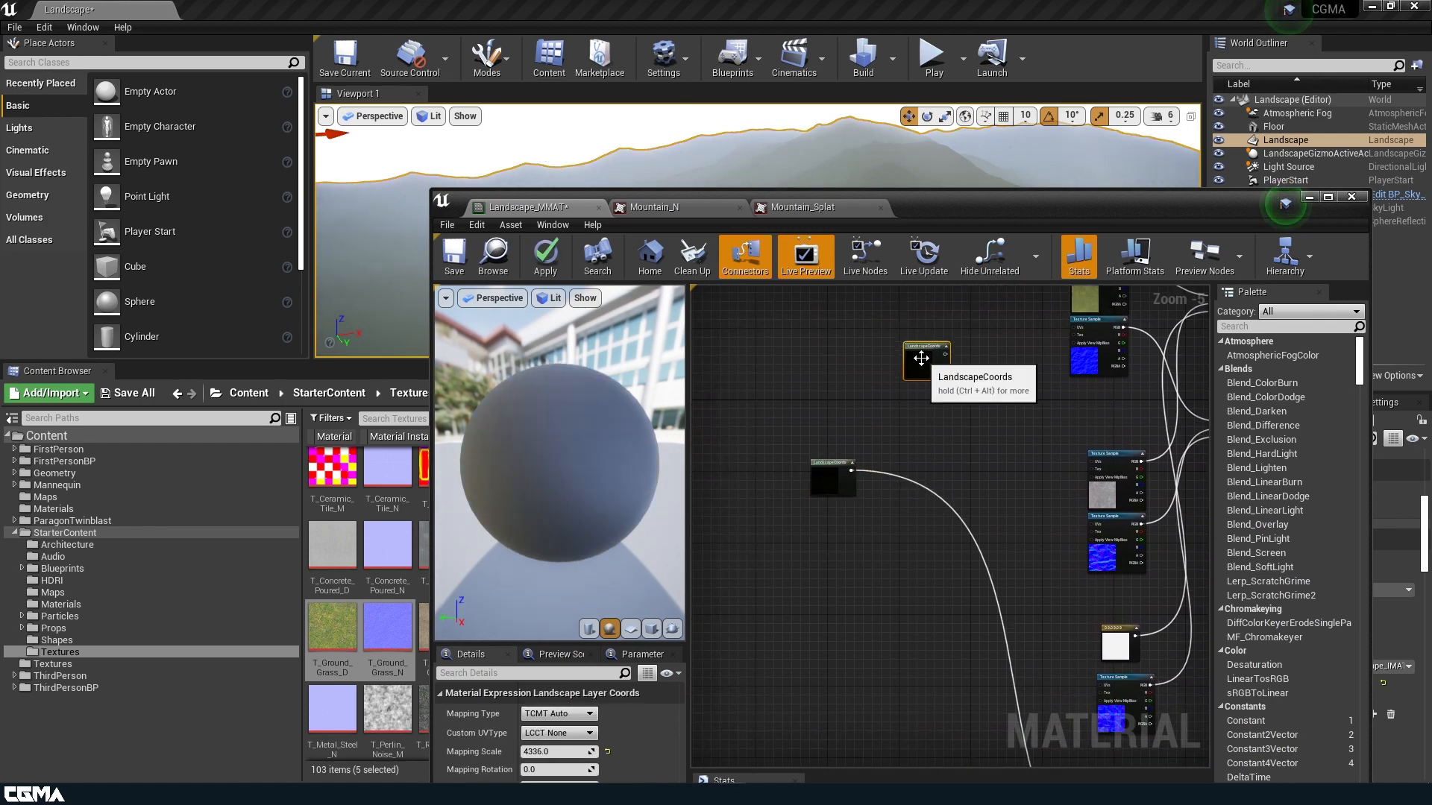
Set the duplicated LandscapeCoords node's Mapping Scale to 100.
right_click_drag(947, 379, 813, 447)
scroll(813, 447, "up", 2)
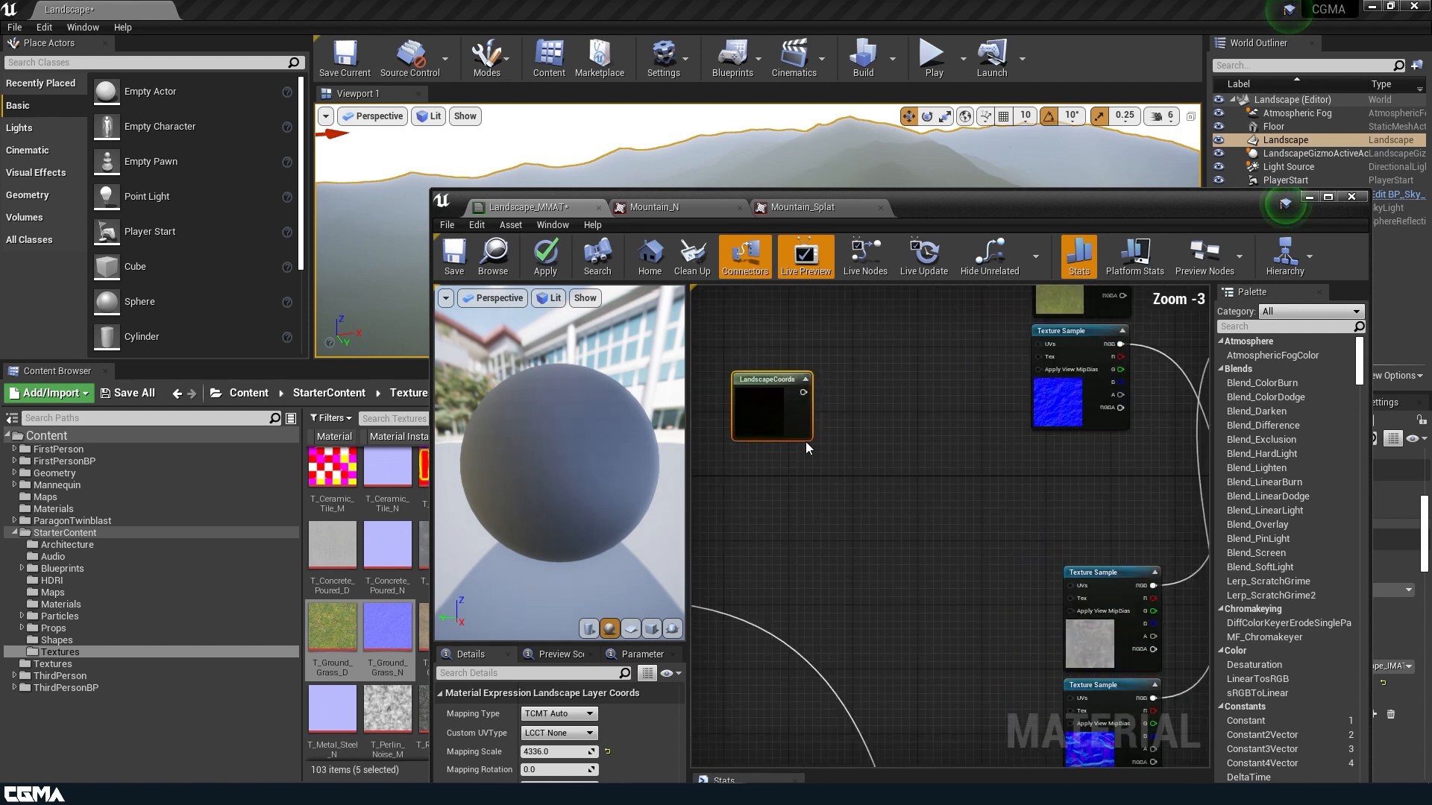
left_click(560, 752)
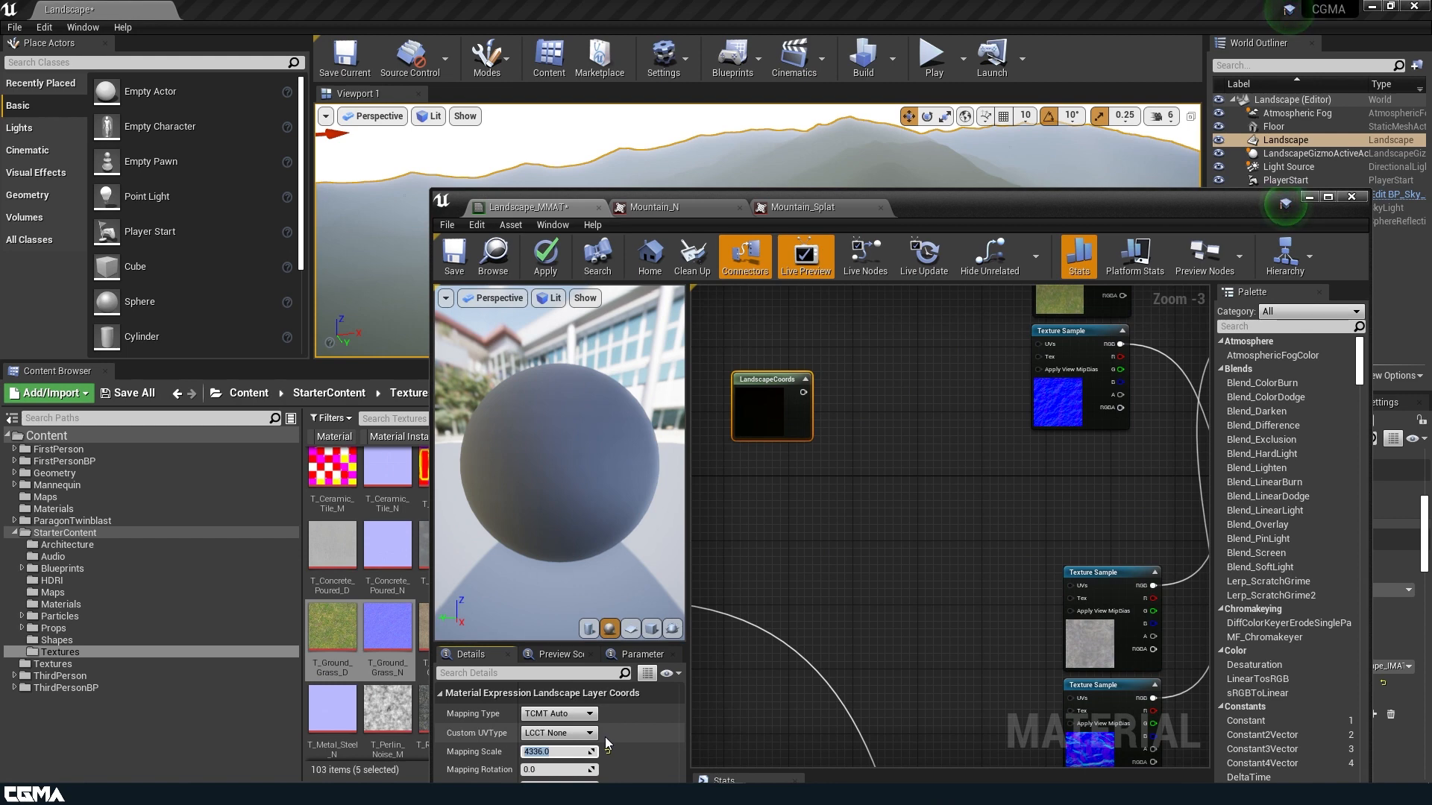
type("100")
key("Return")
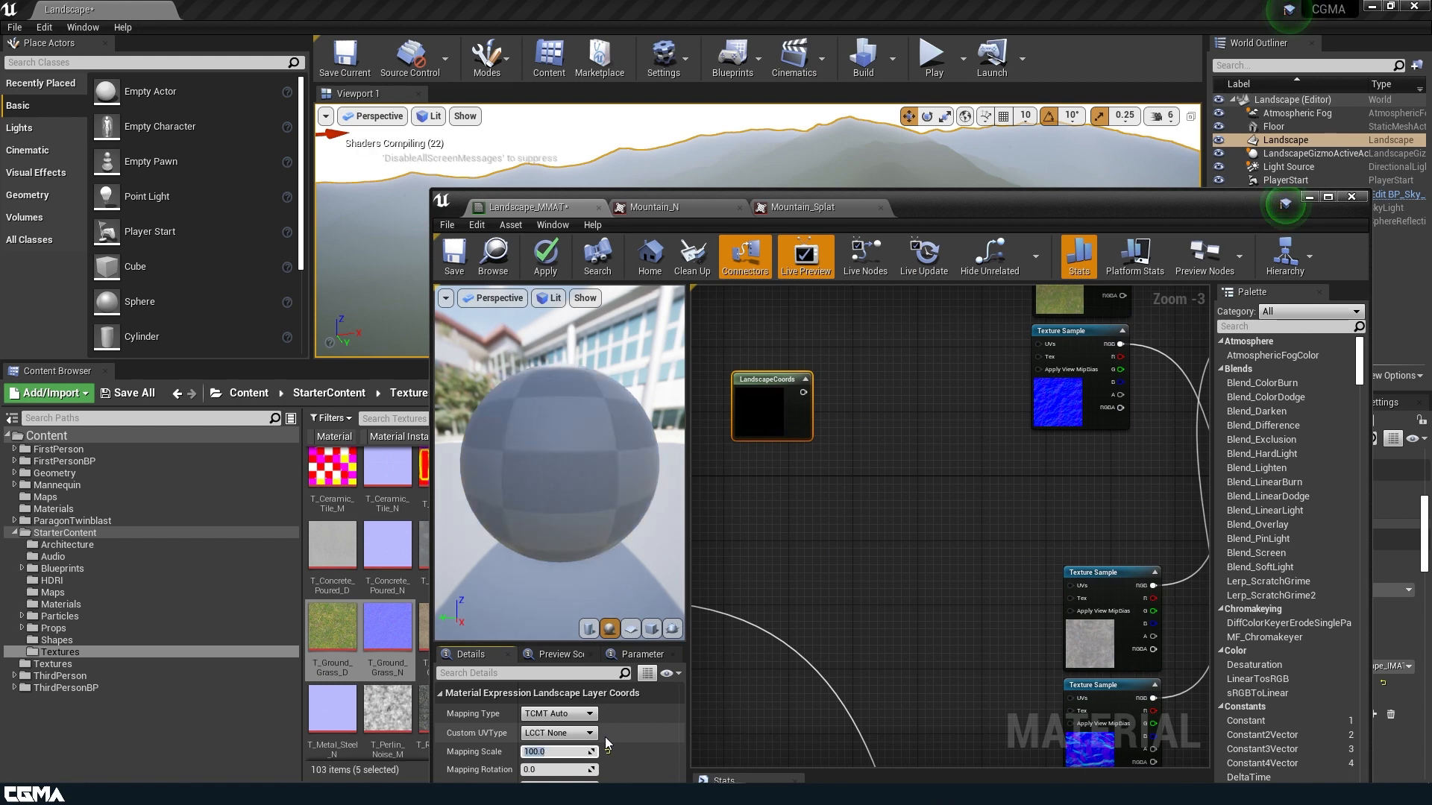
Set the duplicated LandscapeCoords node's Mapping Scale to 1.
right_click_drag(816, 396, 781, 467)
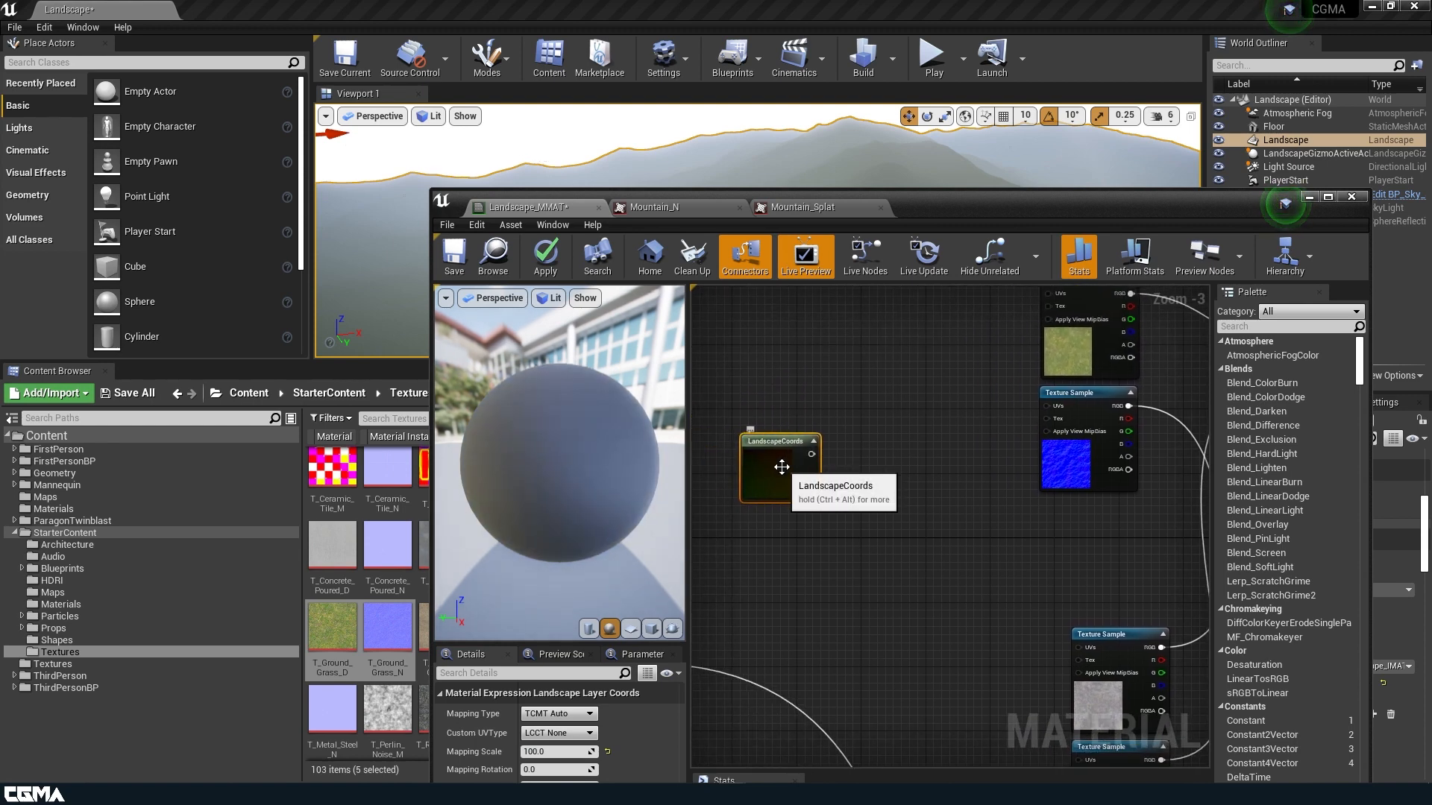
left_click(556, 751)
type("1")
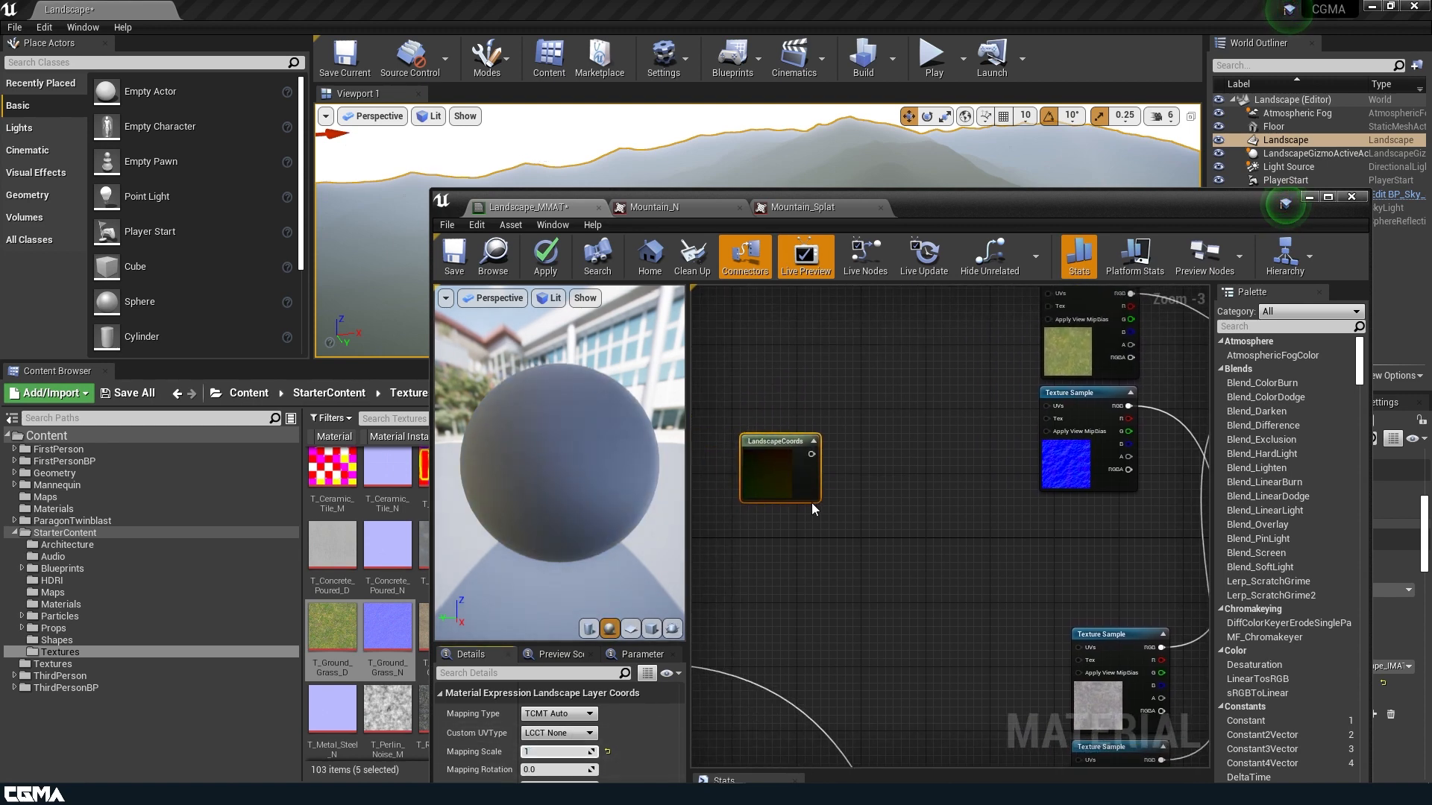
key("Return")
Add a Divide node beside the duplicated LandscapeCoords node.
right_click_drag(914, 464, 899, 503)
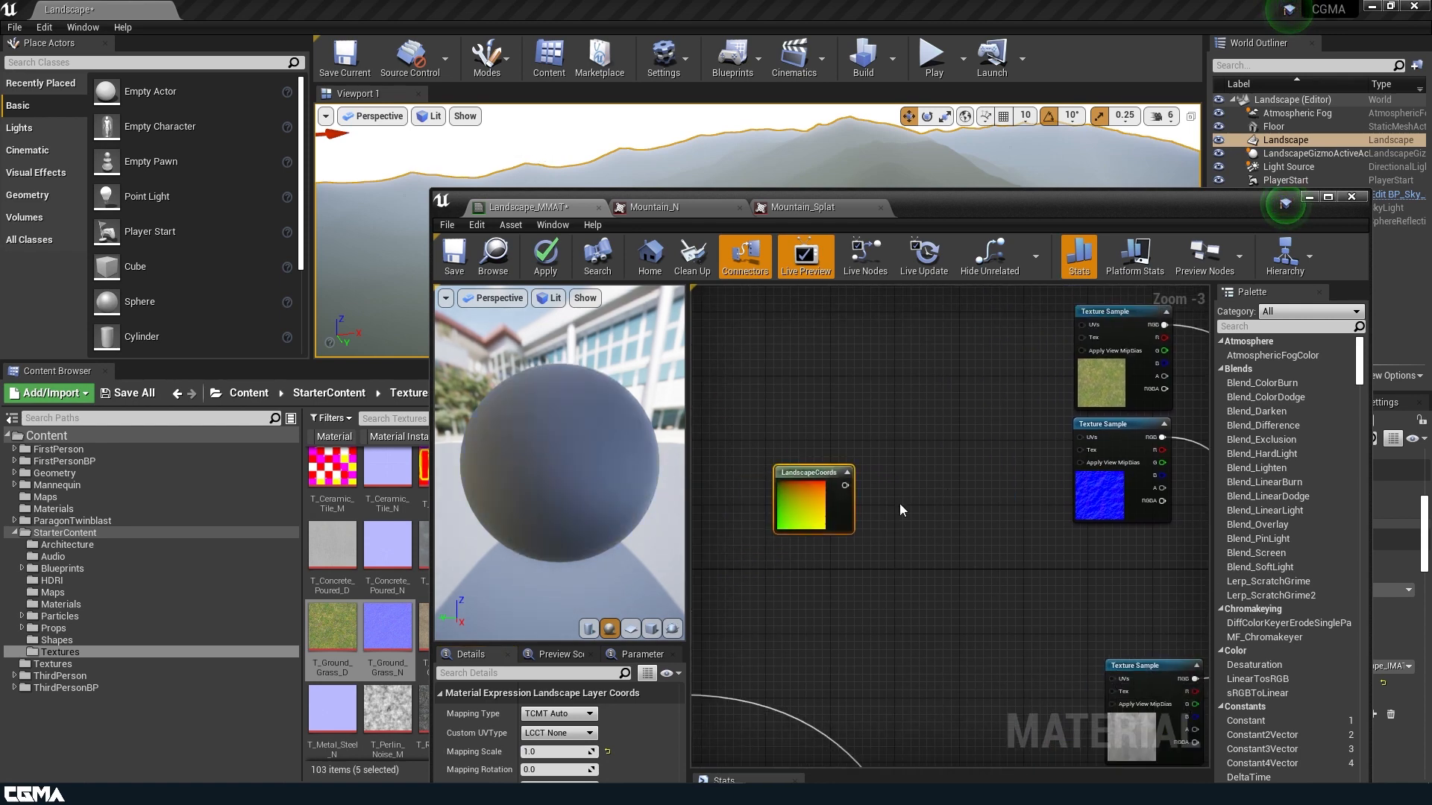
scroll(840, 544, "up", 3)
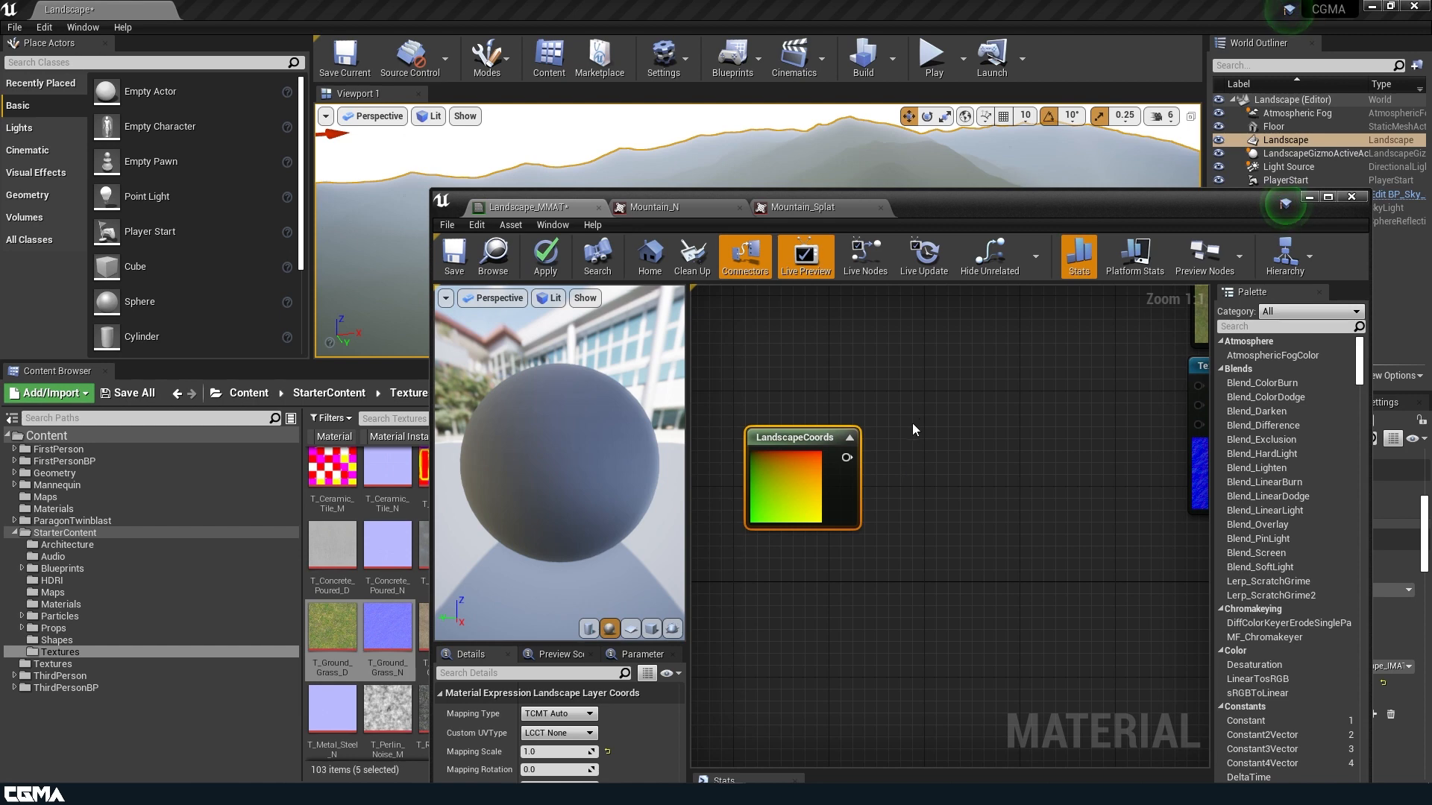
left_click(927, 479)
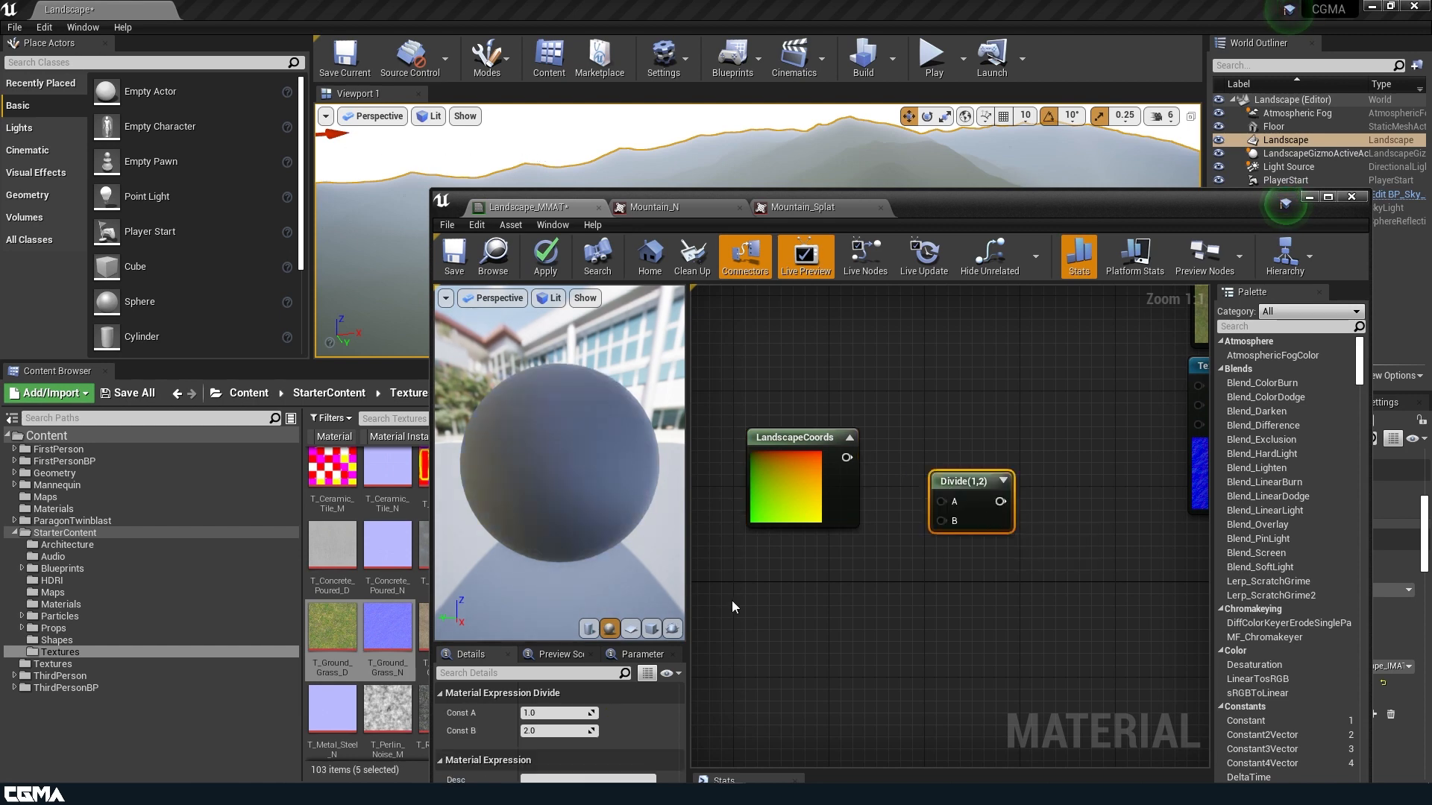
Add a Constant node below the duplicated LandscapeCoords node and convert it to a parameter named UV Tiling.
key("1")
left_click(809, 586)
right_click(822, 616)
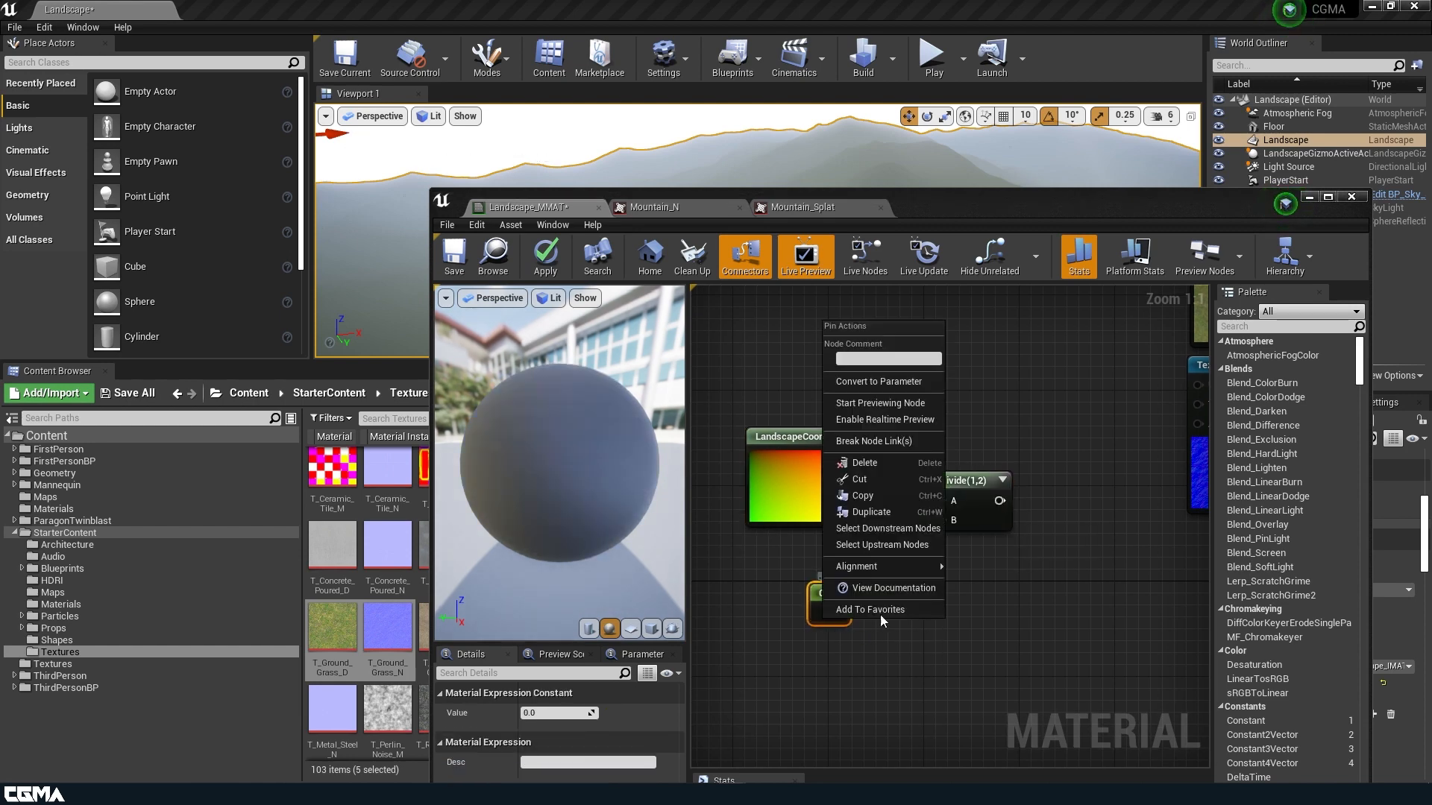
left_click(893, 385)
type("Uv")
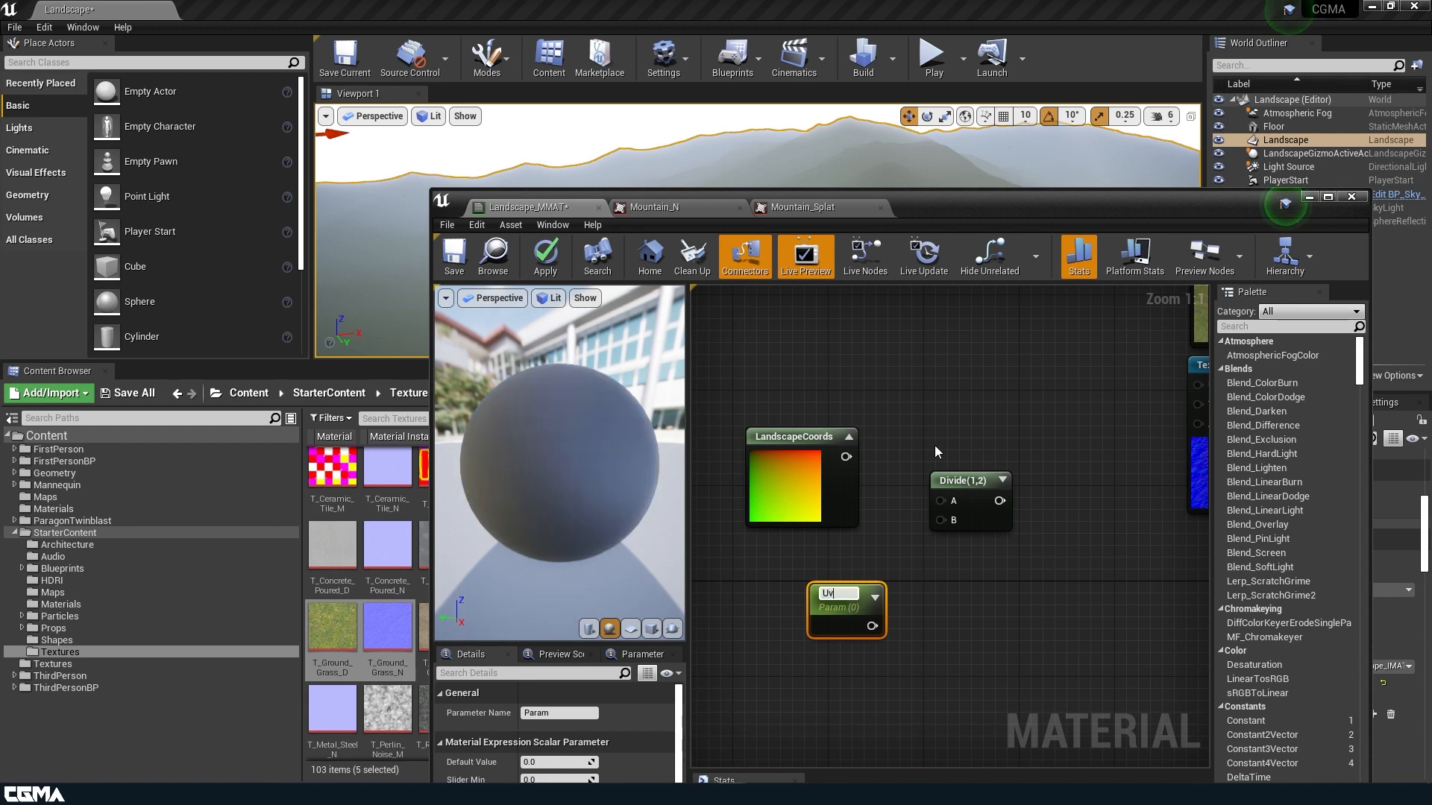
key("BackSpace")
type("V Tiling")
key("Return")
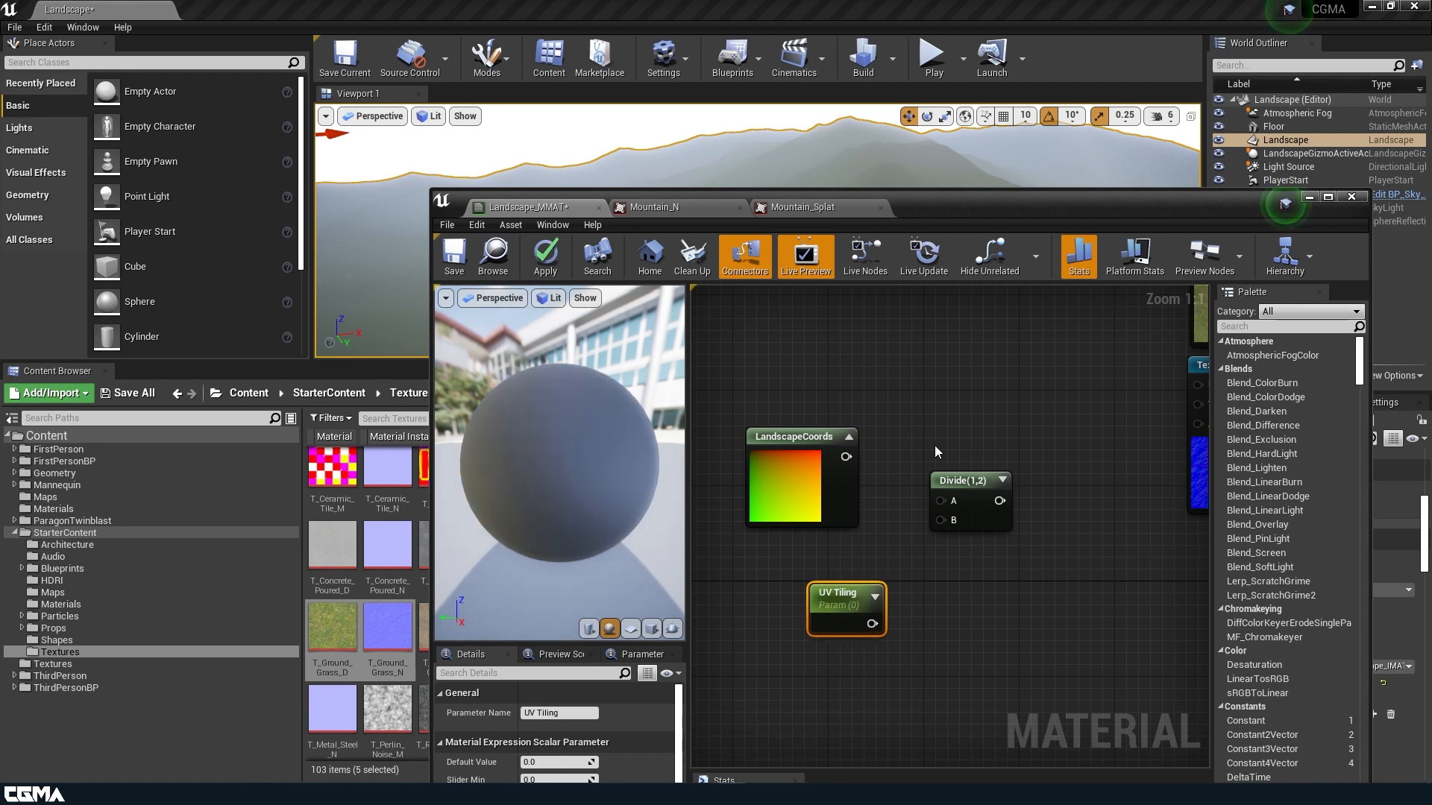
Set UV Tiling's default value to 1, connect it to the Divide node's B input, and connect the duplicated LandscapeCoords to A.
left_click(556, 762)
type("1")
left_click_drag(872, 623, 939, 520)
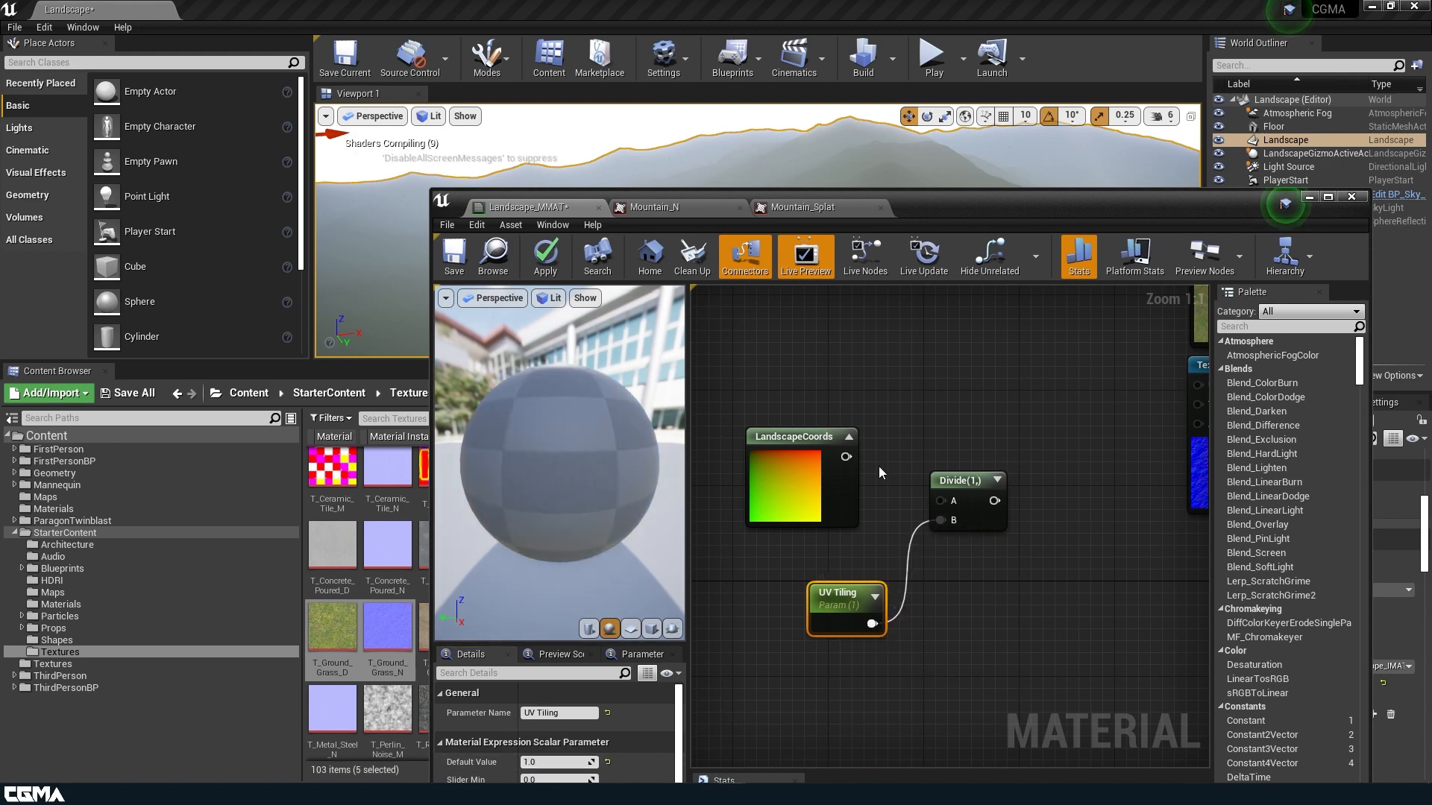
left_click_drag(843, 456, 939, 501)
Connect the Divide output to the UVs inputs of both grass Texture Samples.
scroll(1069, 598, "down", 2)
right_click_drag(1070, 598, 867, 645)
left_click_drag(807, 595, 970, 507)
left_click_drag(805, 594, 986, 384)
Move the original LandscapeCoords node down beside the mountain normal map's Texture Sample.
scroll(925, 481, "down", 3)
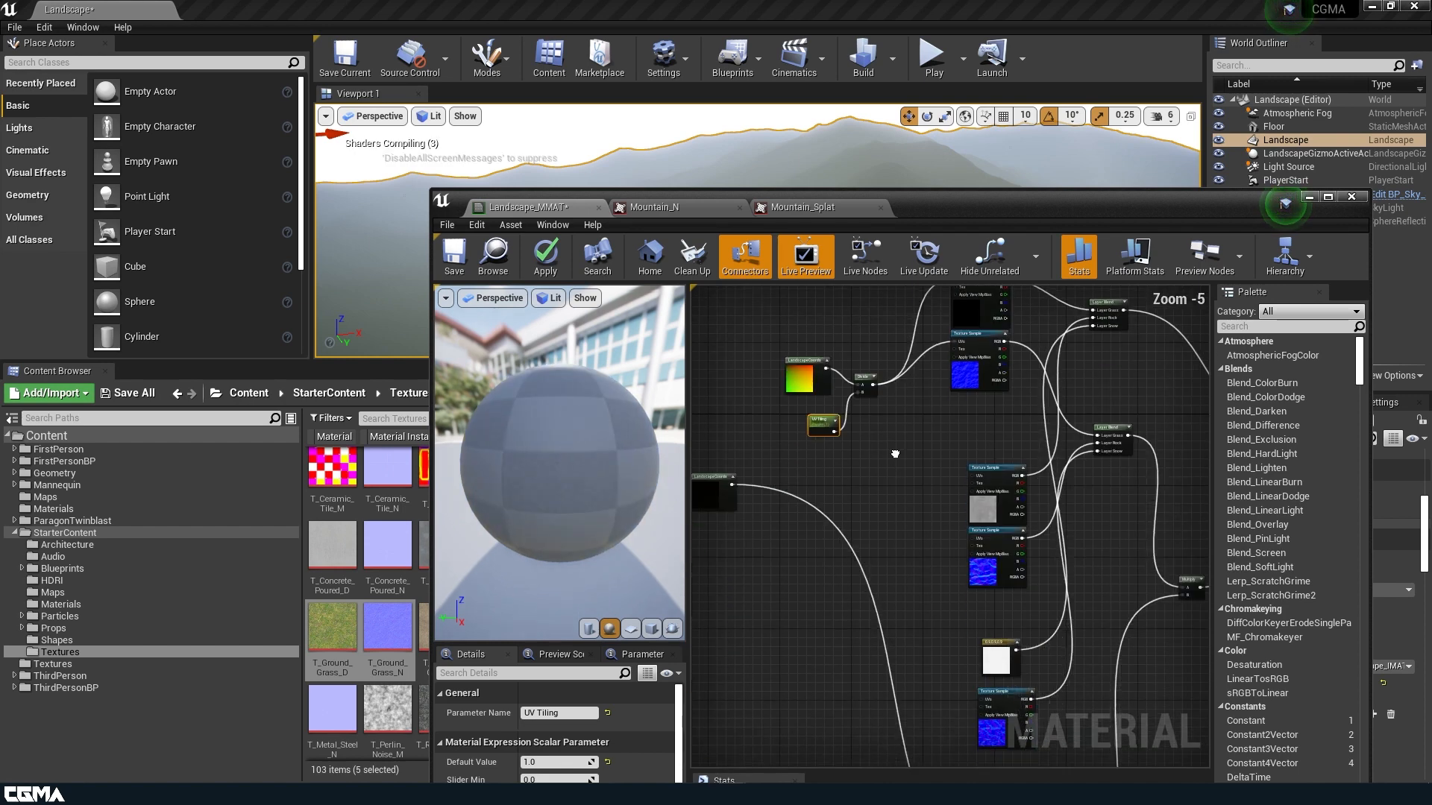
left_click_drag(791, 487, 1000, 632)
right_click_drag(964, 570, 873, 766)
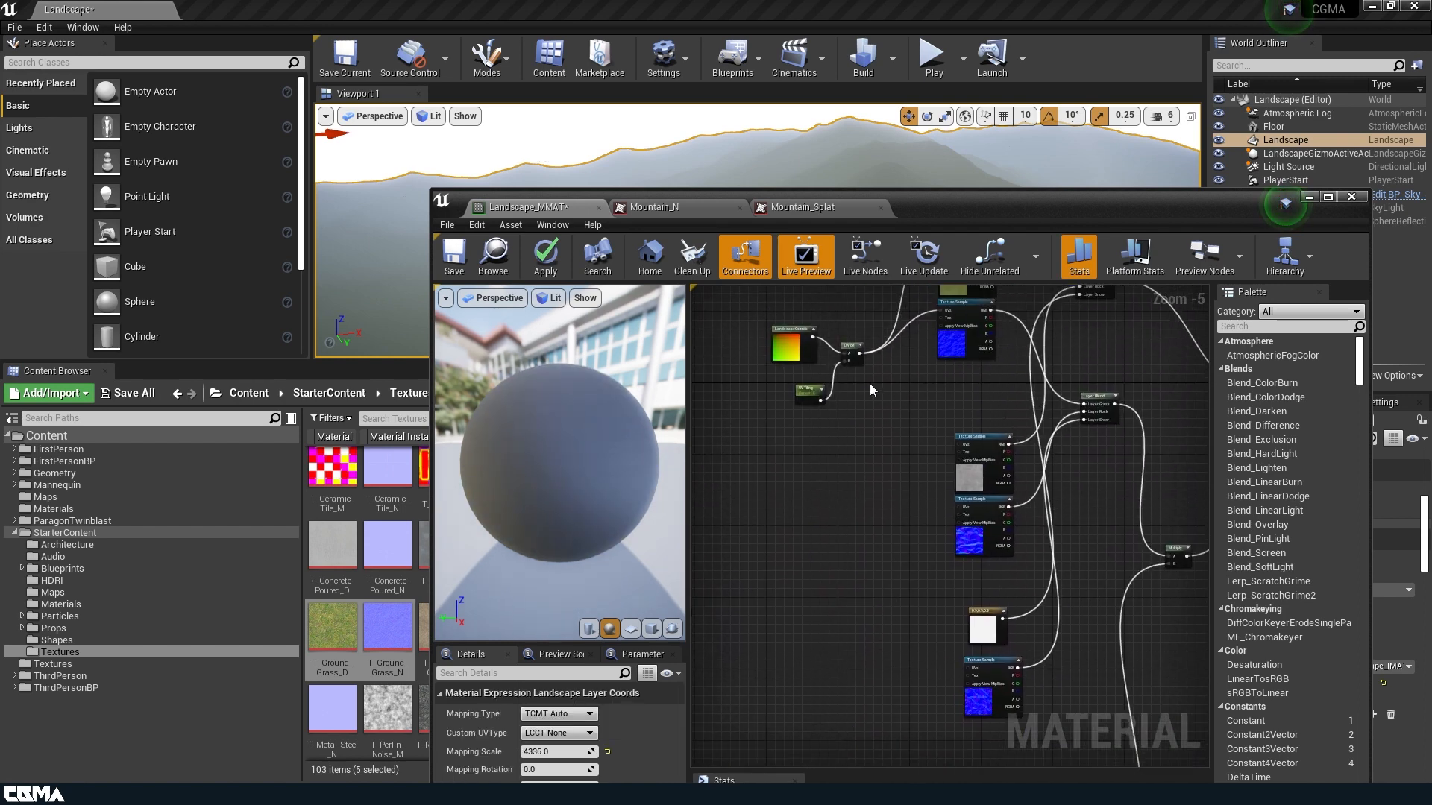
Connect the Divide output to the UVs inputs of both rock Texture Samples.
scroll(869, 395, "up", 2)
left_click_drag(847, 330, 1026, 493)
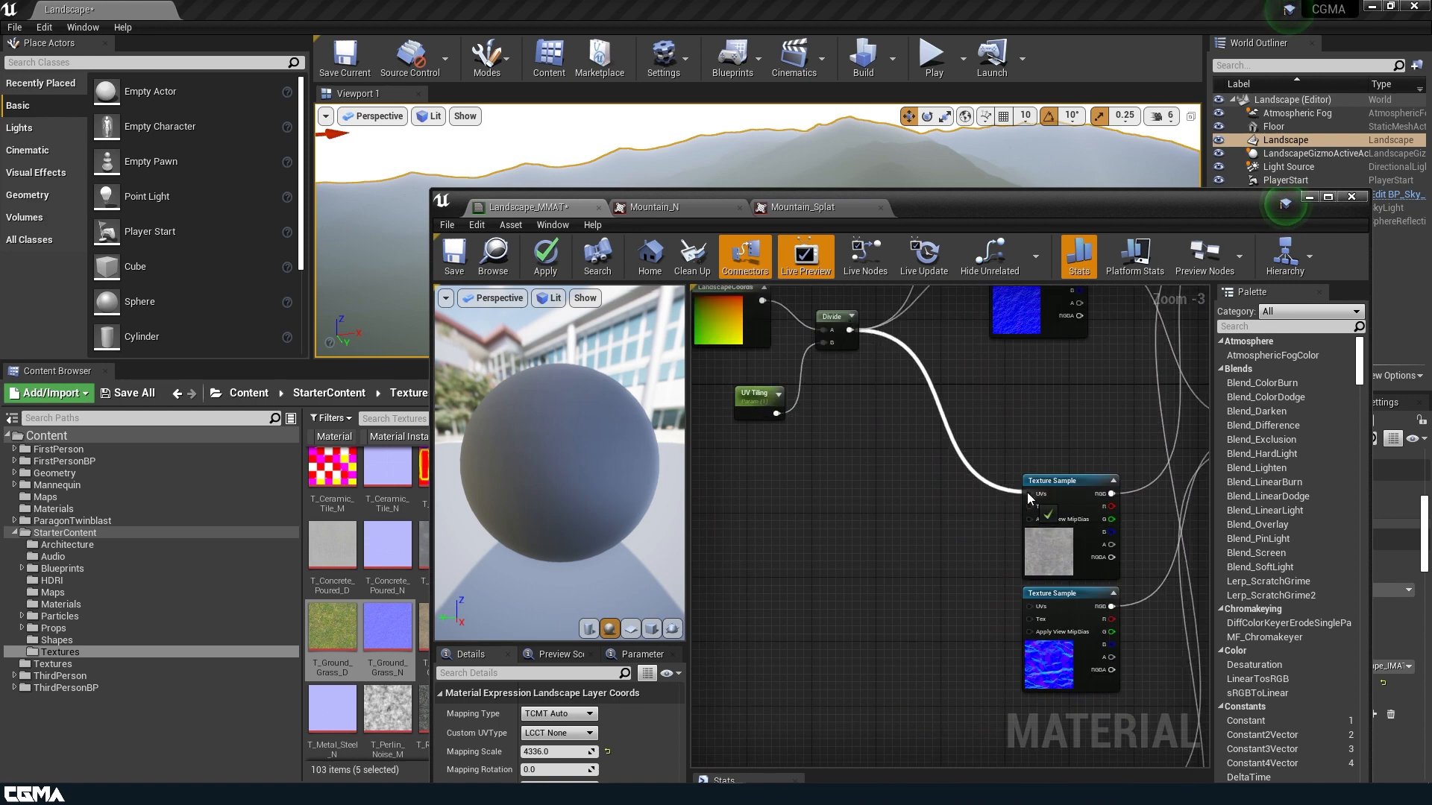
left_click_drag(847, 330, 1029, 607)
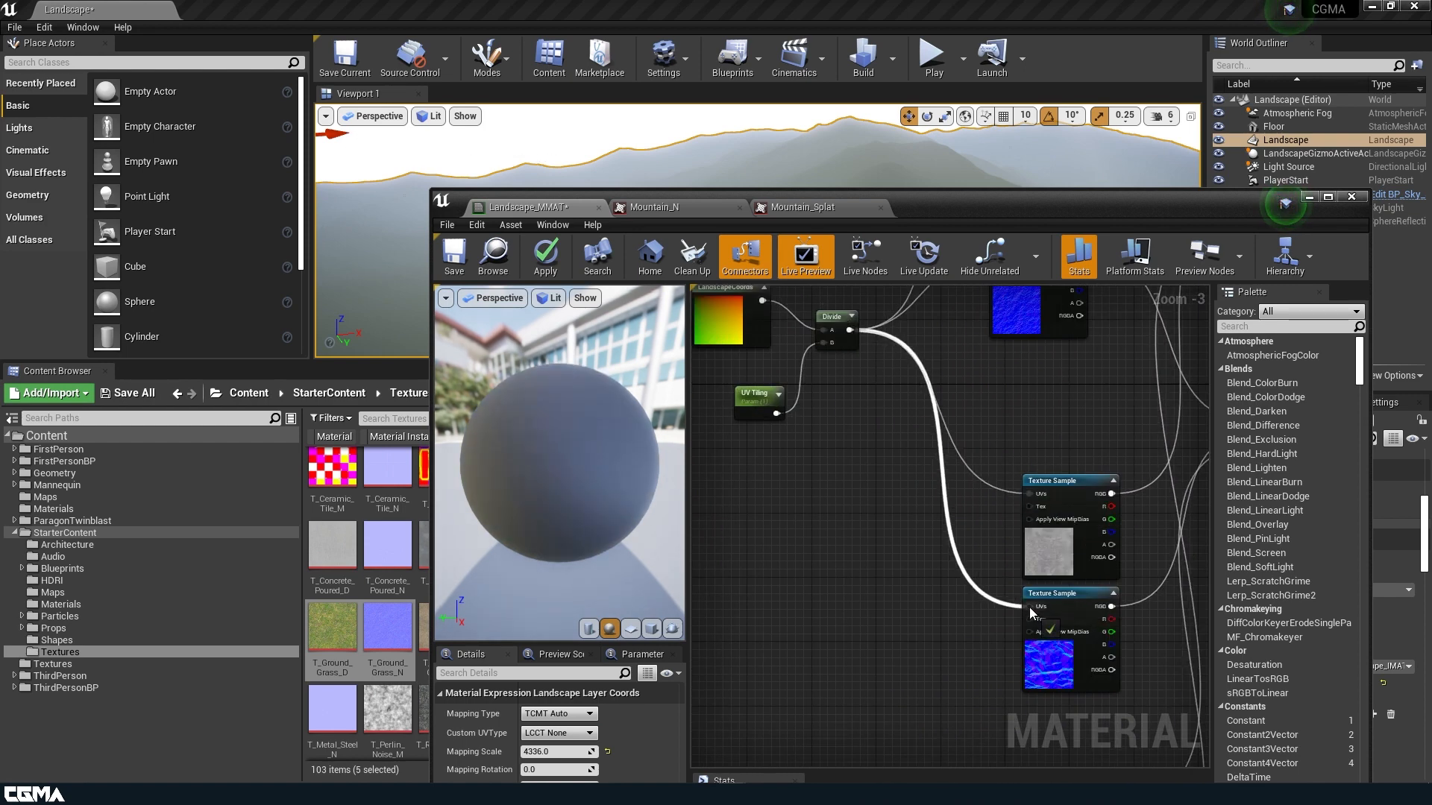
Reposition the UV tiling nodes and connect the Divide output to the UVs input of the snow layer's normal Texture Sample.
scroll(892, 547, "down", 4)
scroll(892, 547, "up", 3)
left_click_drag(748, 323, 876, 507)
left_click_drag(875, 379, 847, 459)
right_click_drag(905, 586, 873, 449)
left_click_drag(820, 324, 987, 665)
scroll(871, 625, "down", 3)
right_click_drag(867, 607, 921, 399)
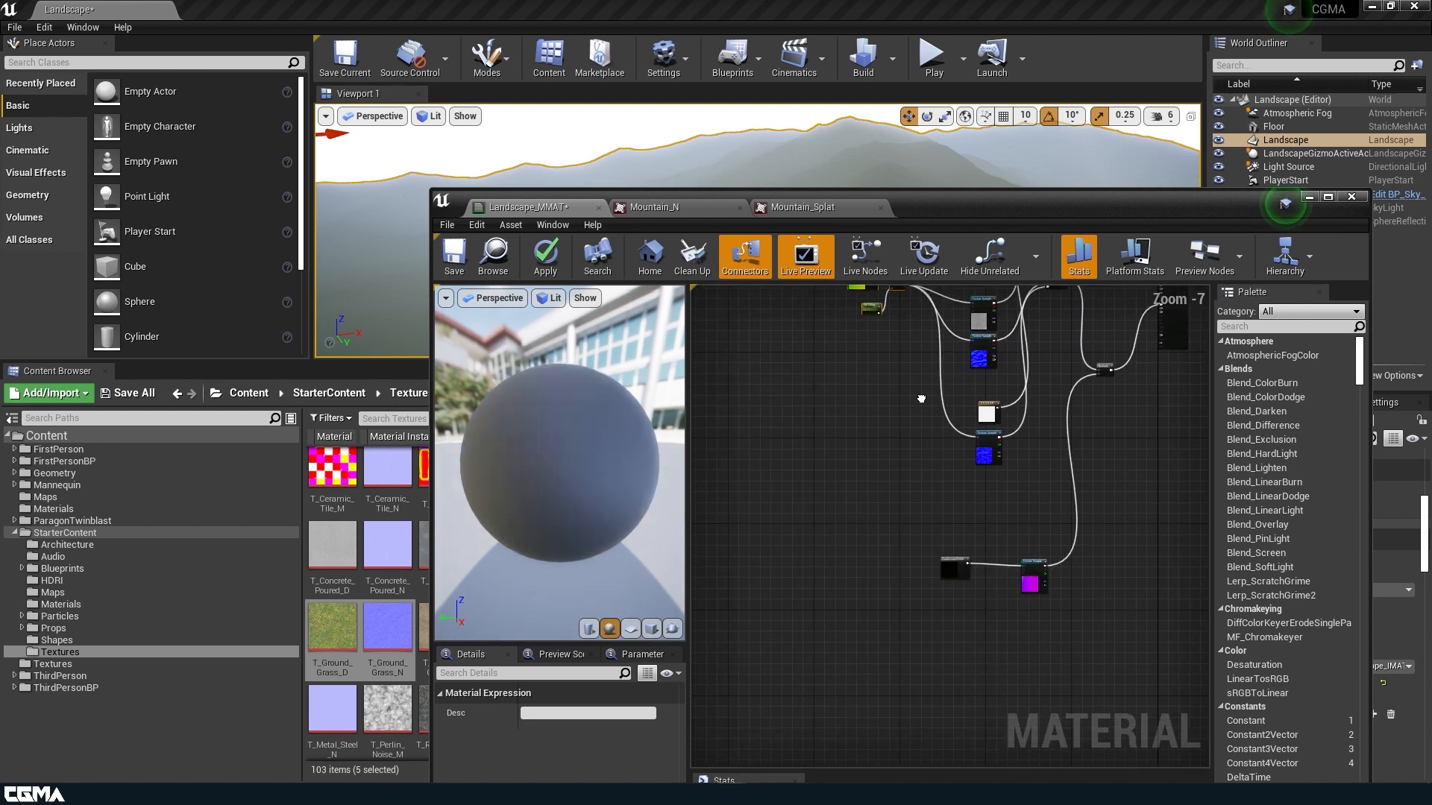
Select the UV tiling node group, then apply the material changes and save Landscape_MMAT.
scroll(958, 592, "up", 4)
right_click_drag(839, 353, 898, 765)
right_click_drag(893, 426, 945, 742)
mouse_move(812, 497)
left_mouse_down()
mouse_move(818, 542)
mouse_move(815, 502)
left_mouse_up()
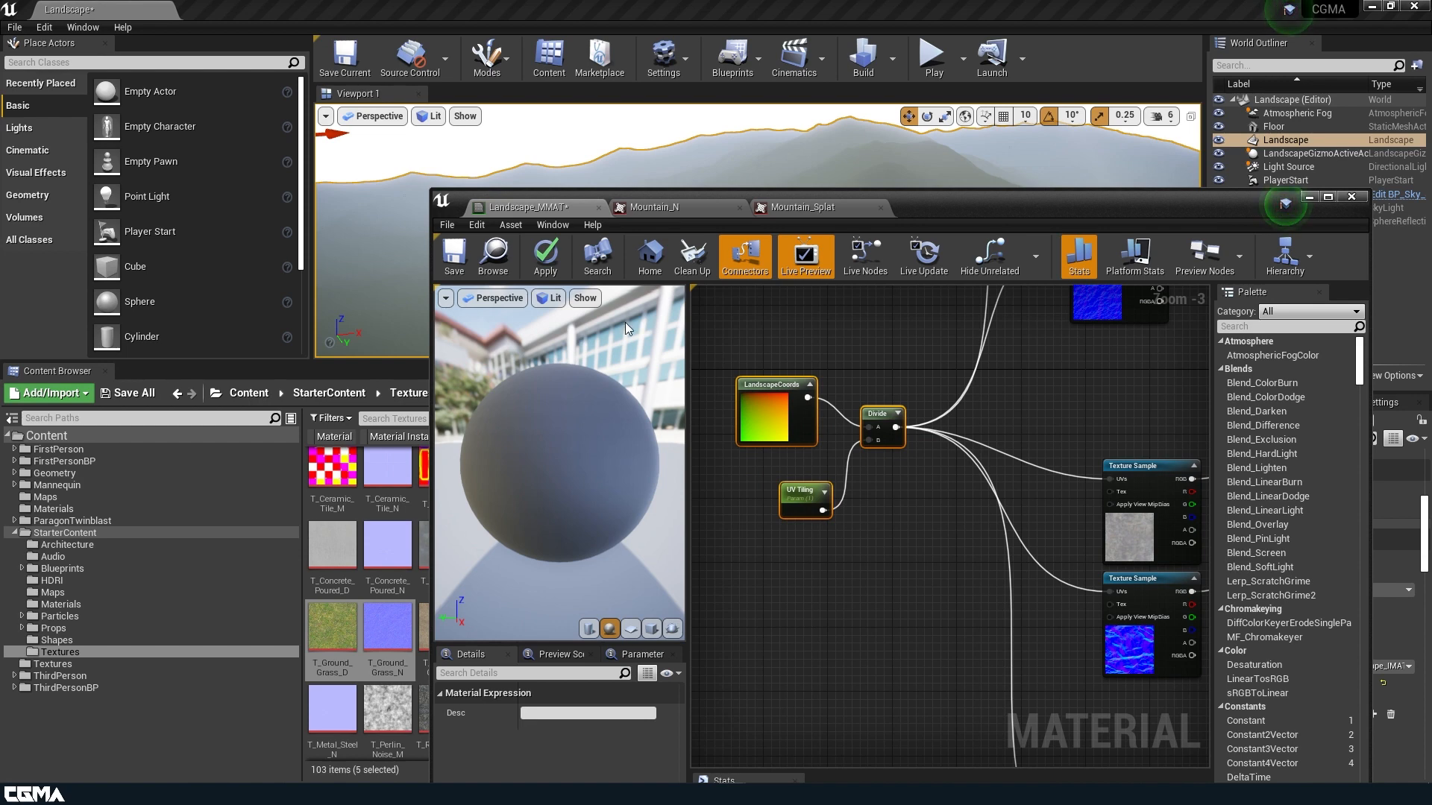
left_click(553, 270)
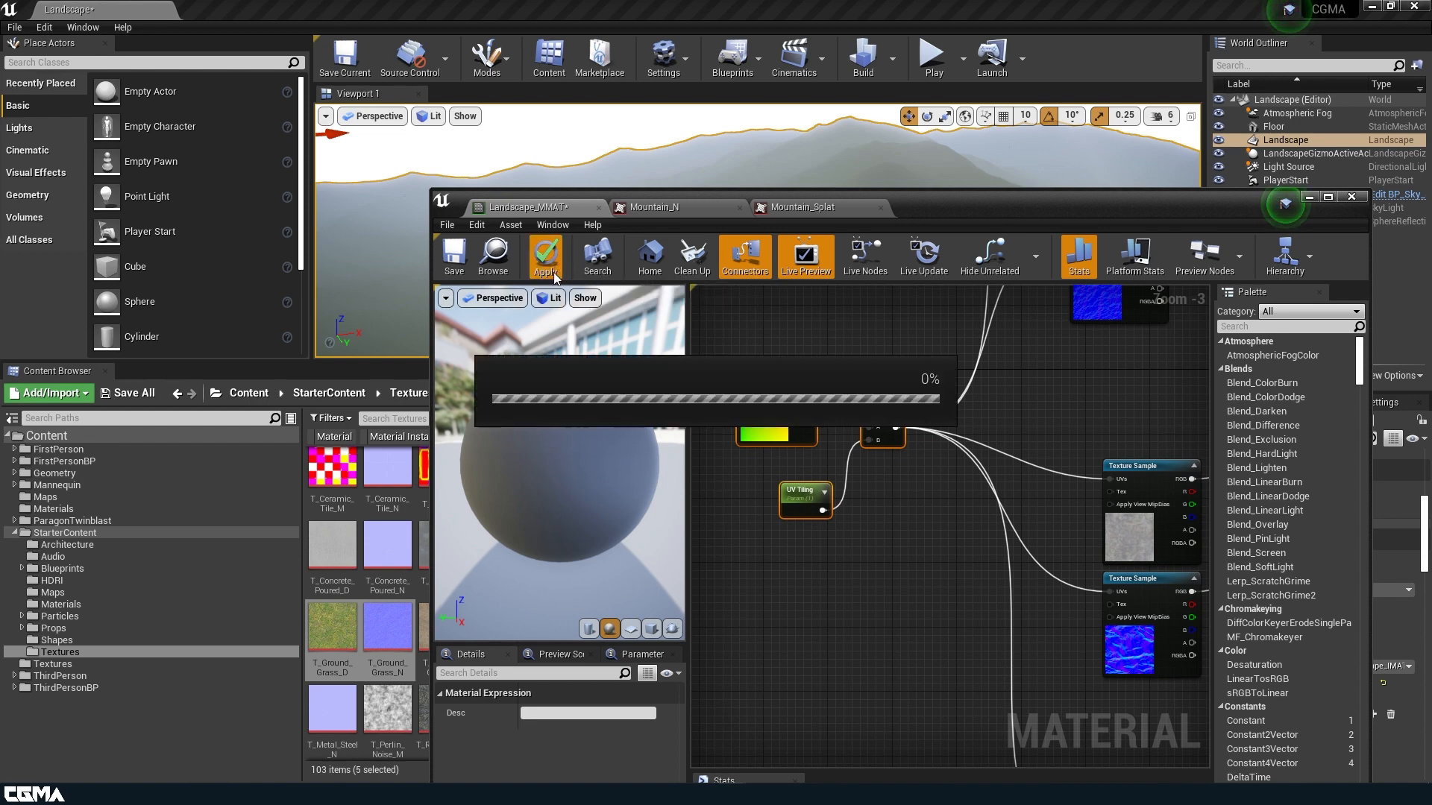
left_click(461, 258)
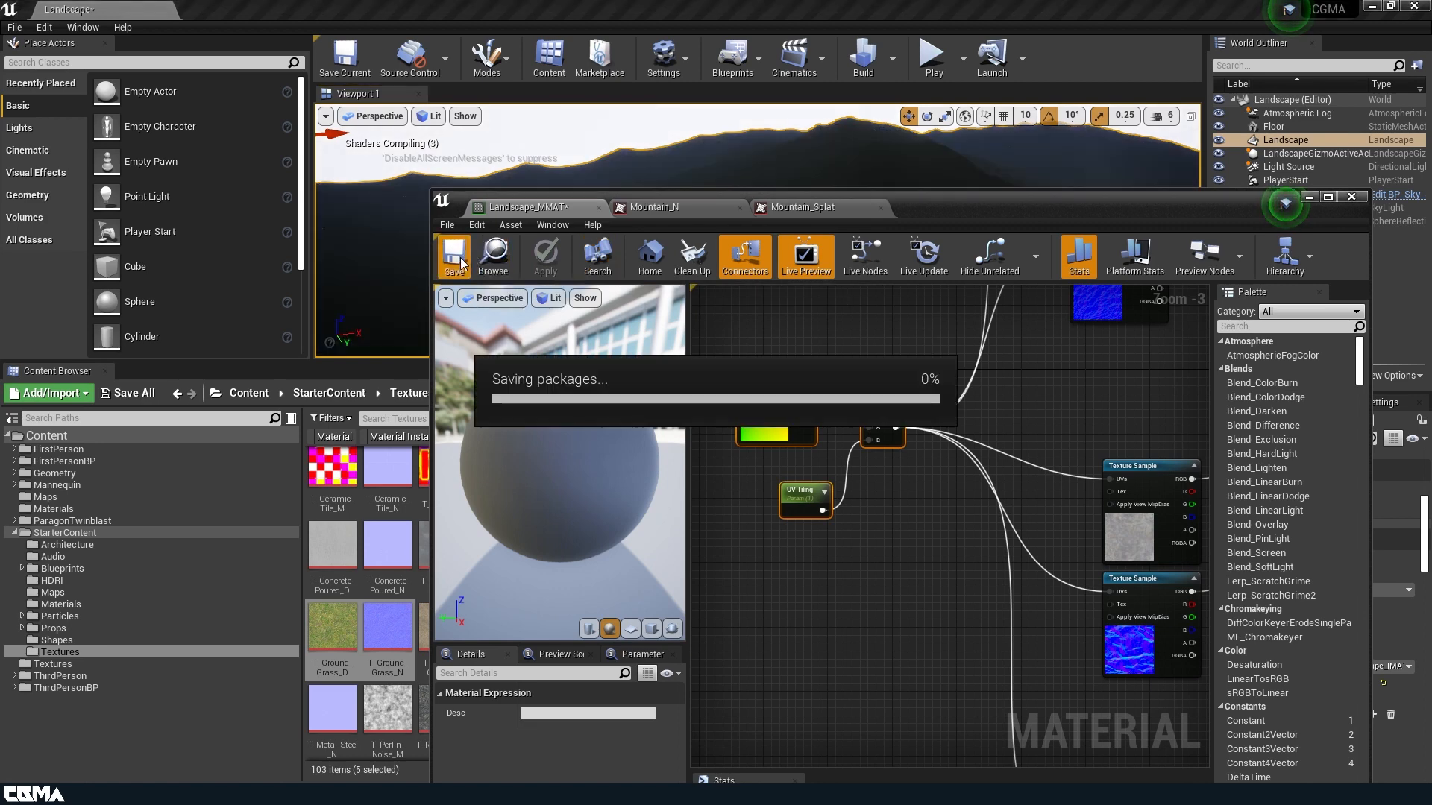
scroll(956, 527, "down", 4)
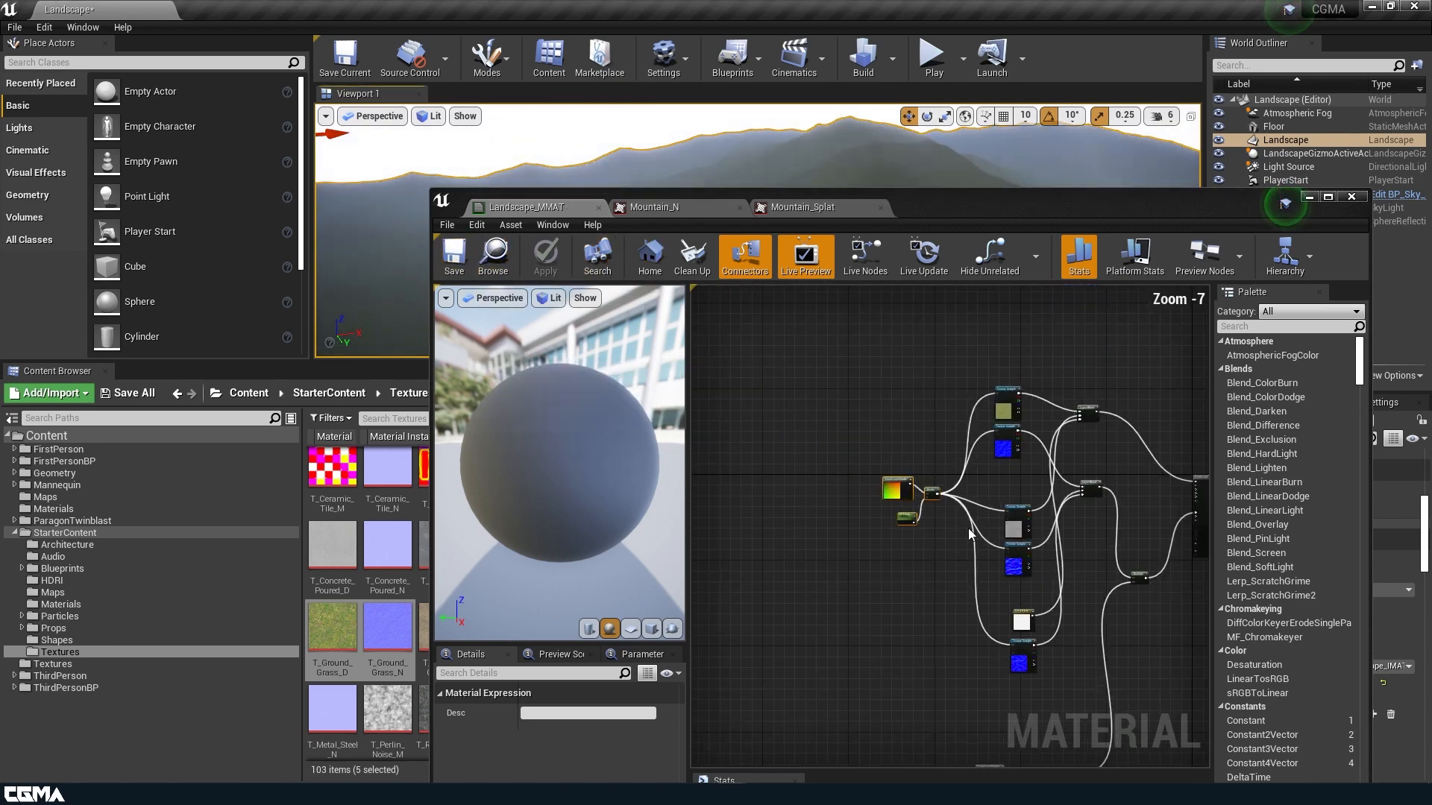
right_click_drag(968, 528, 886, 495)
Move the material editor out of the way, enlarge the level viewport, and switch to the Paint tool in Landscape mode.
left_click_drag(1001, 196, 845, 641)
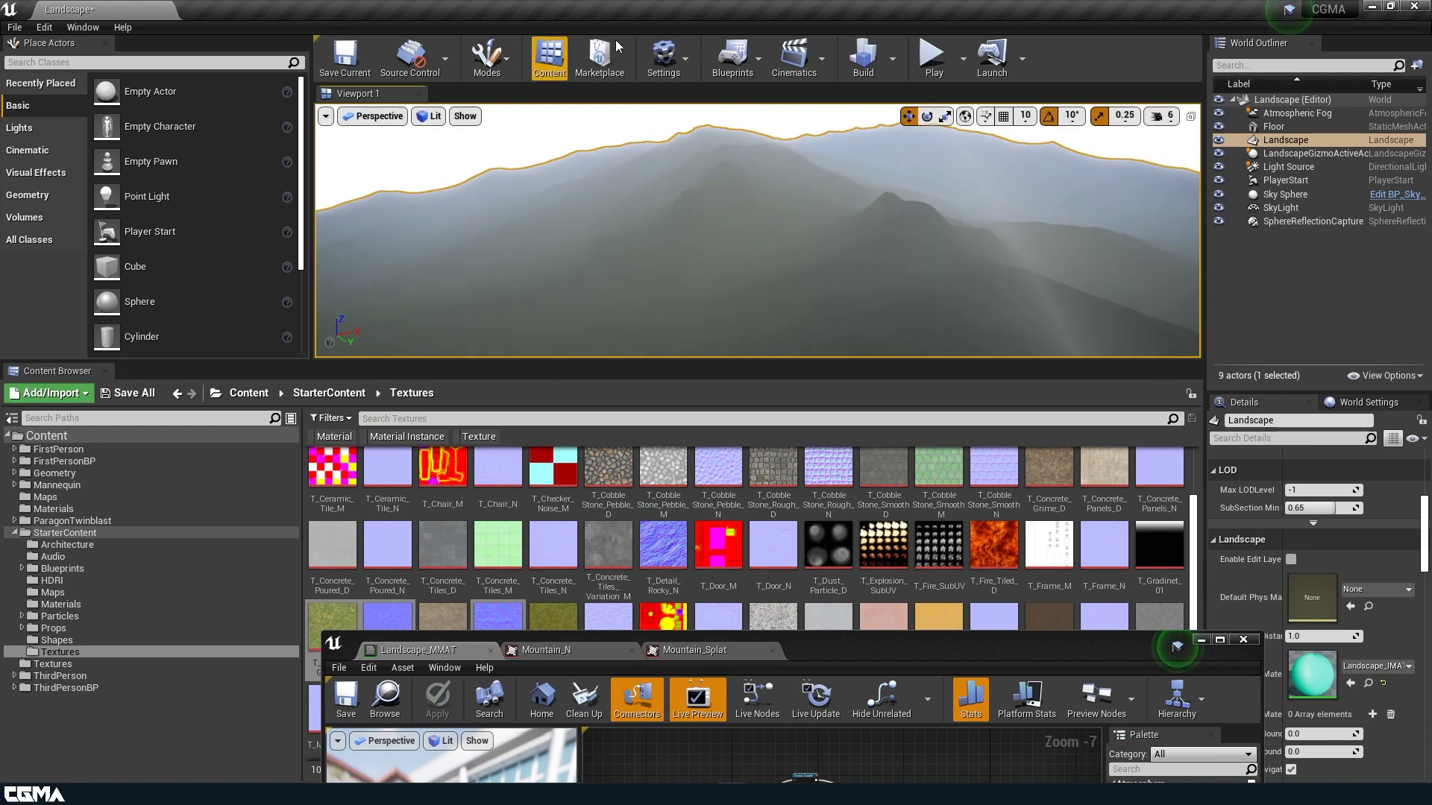
left_click(488, 56)
left_click(514, 143)
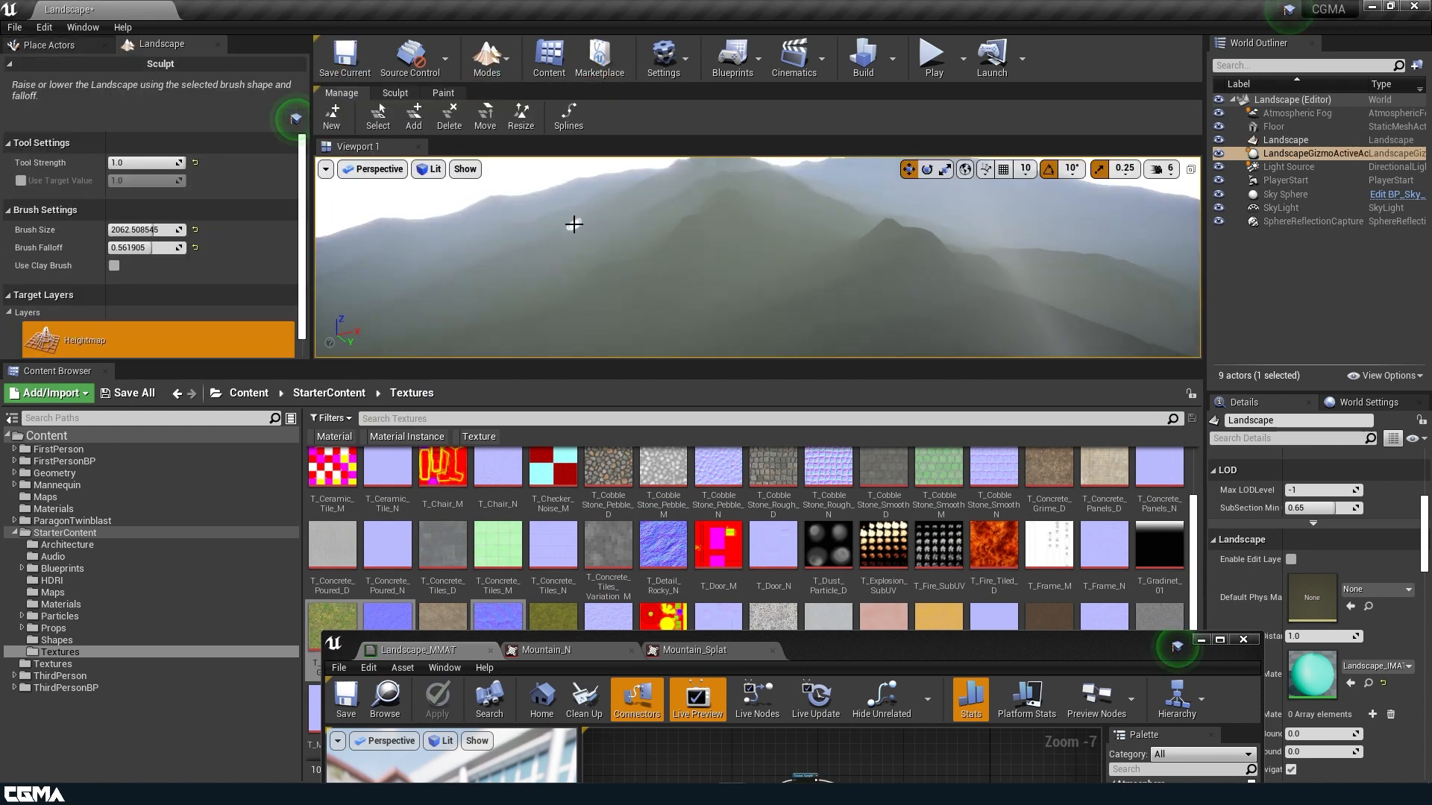
left_click_drag(552, 363, 555, 596)
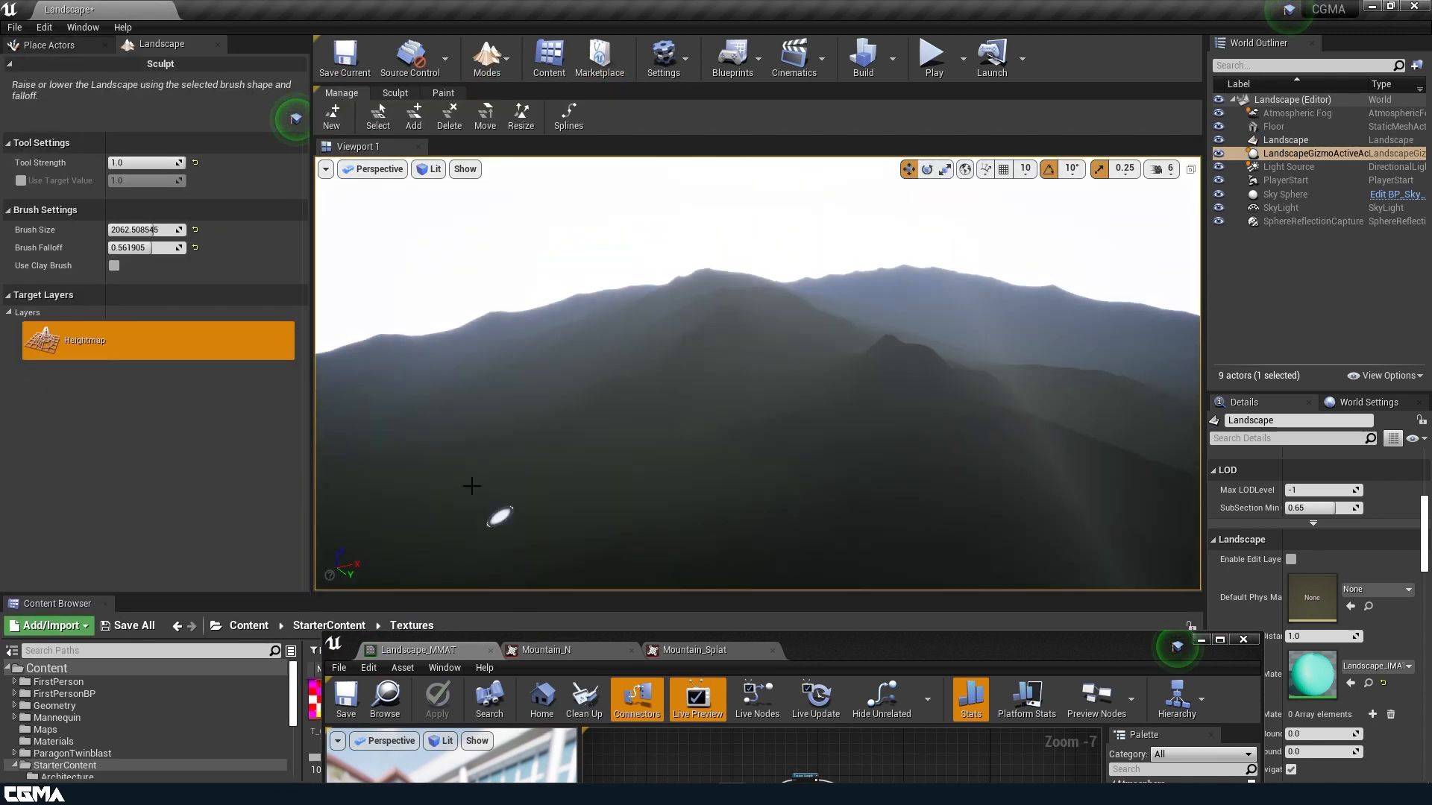
left_click(443, 93)
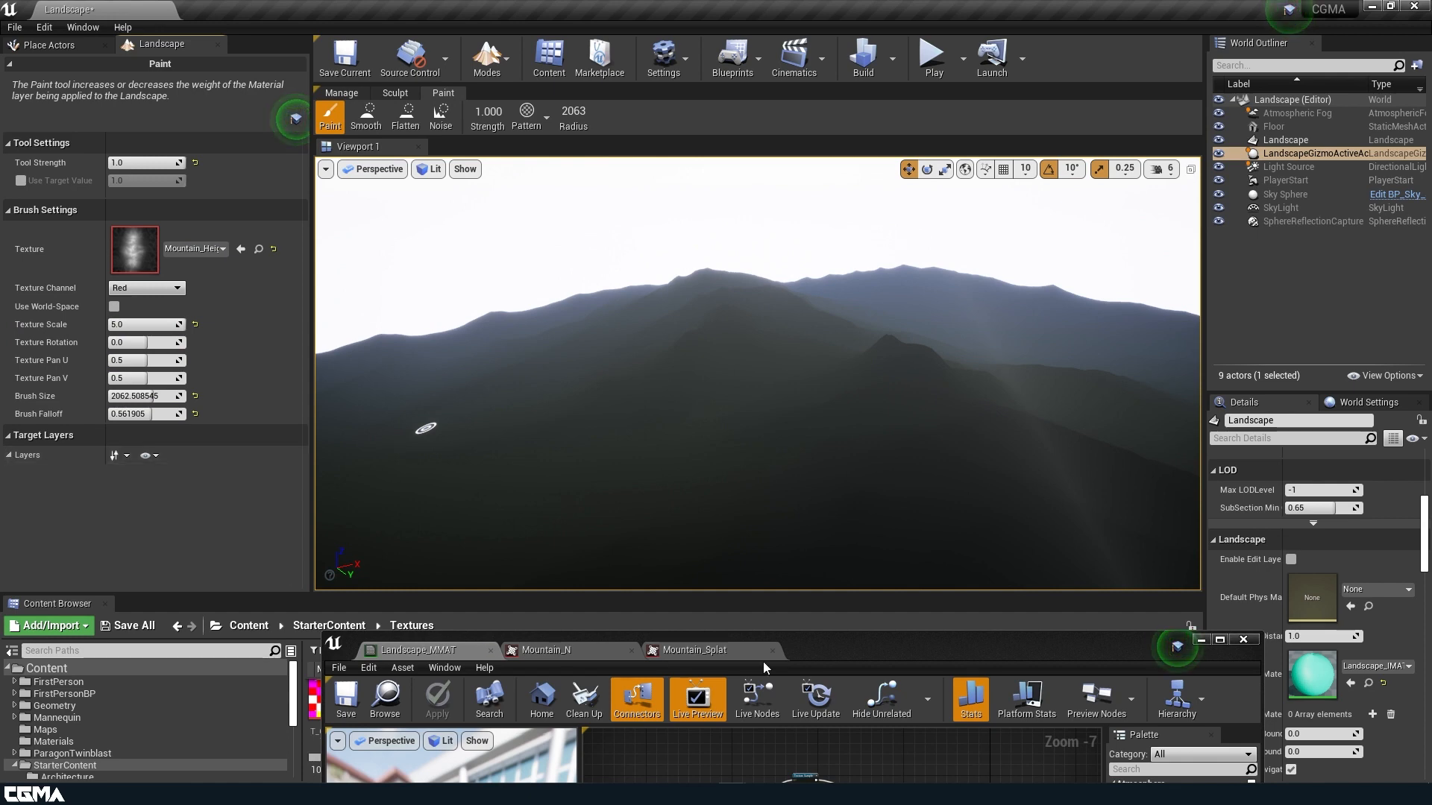
Shift the Layer Blend nodes slightly in Landscape_MMAT and reapply the material to refresh the landscape's target layers.
left_click_drag(819, 656, 797, 218)
scroll(910, 473, "up", 4)
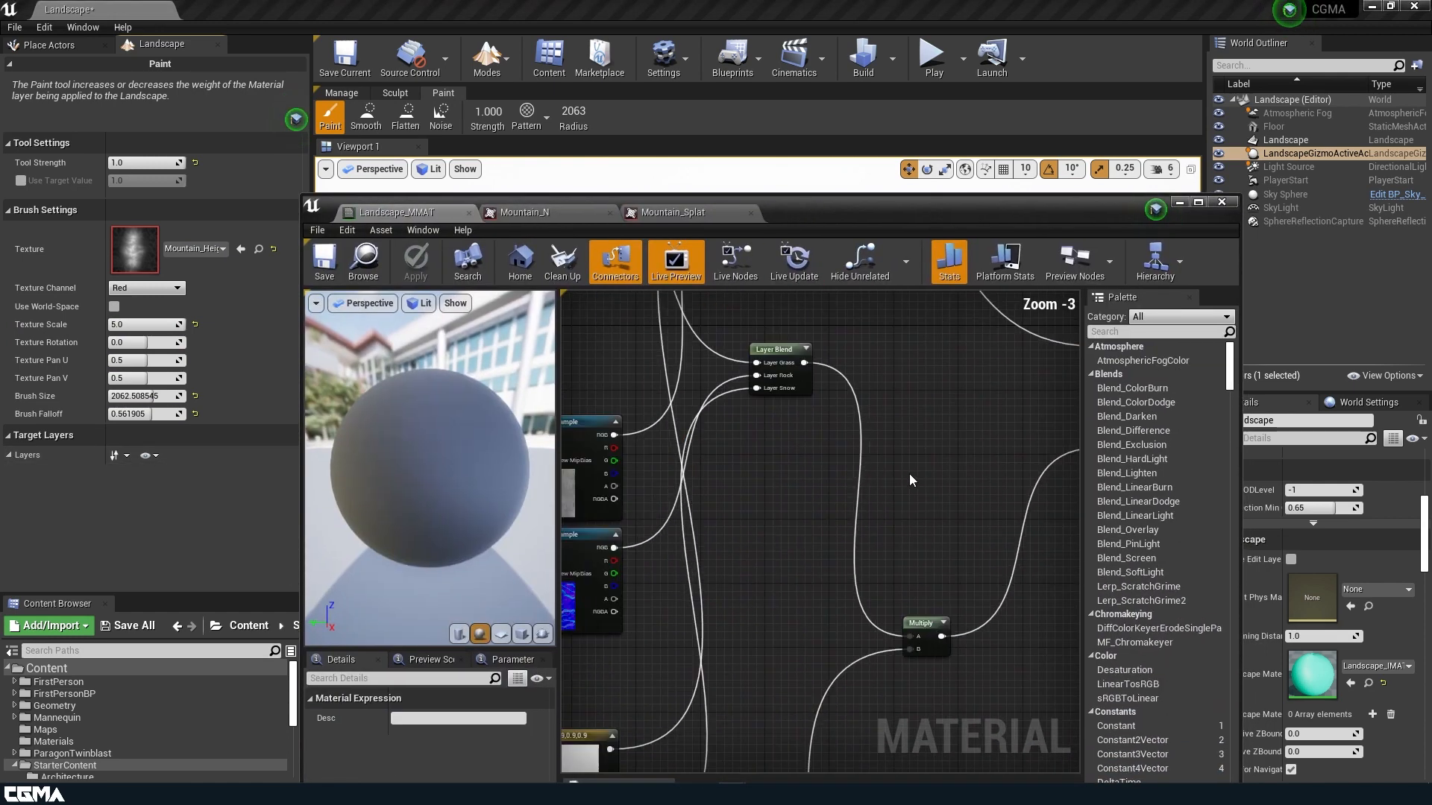
left_click(804, 399)
left_click_drag(807, 416, 821, 486)
right_click_drag(844, 357, 885, 585)
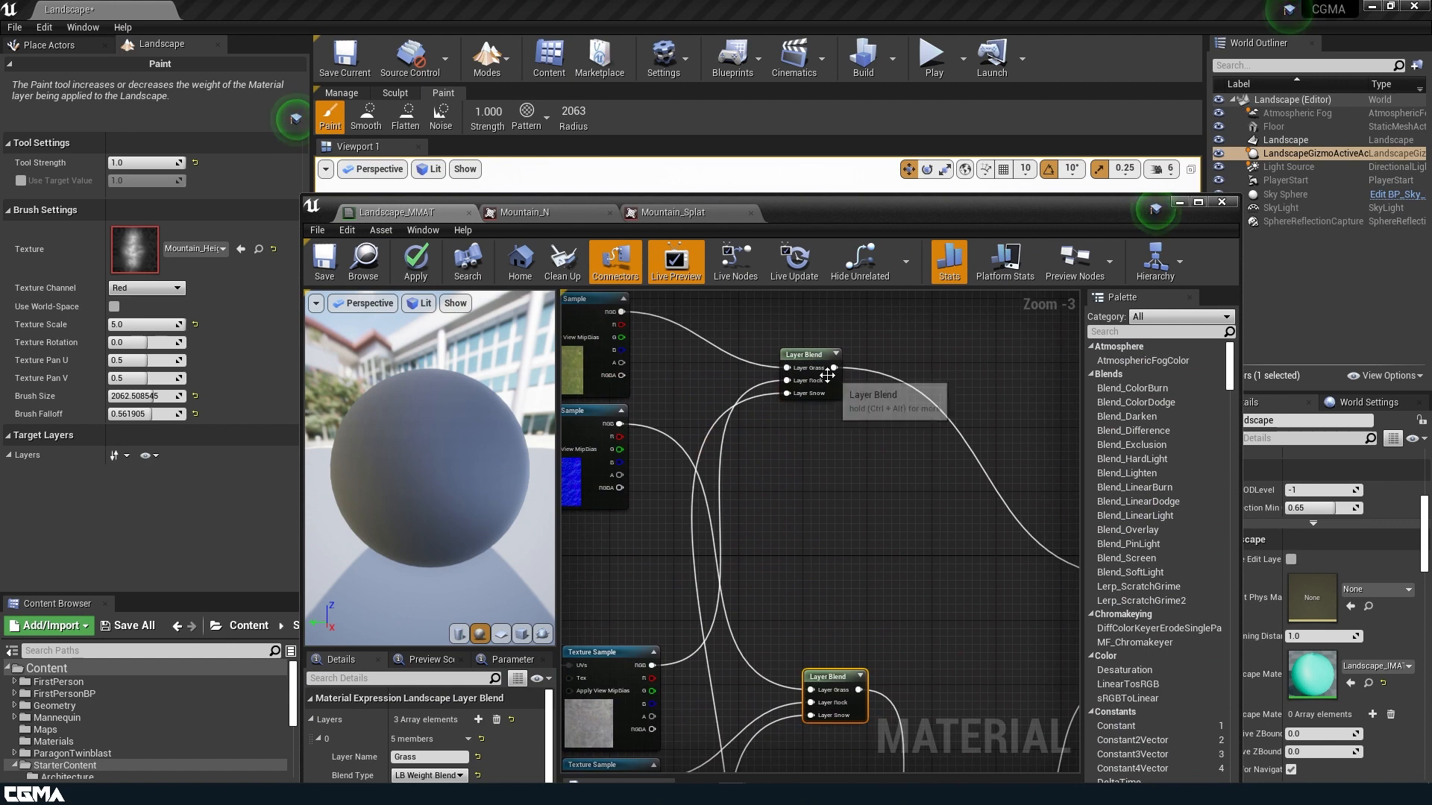
scroll(838, 544, "down", 2)
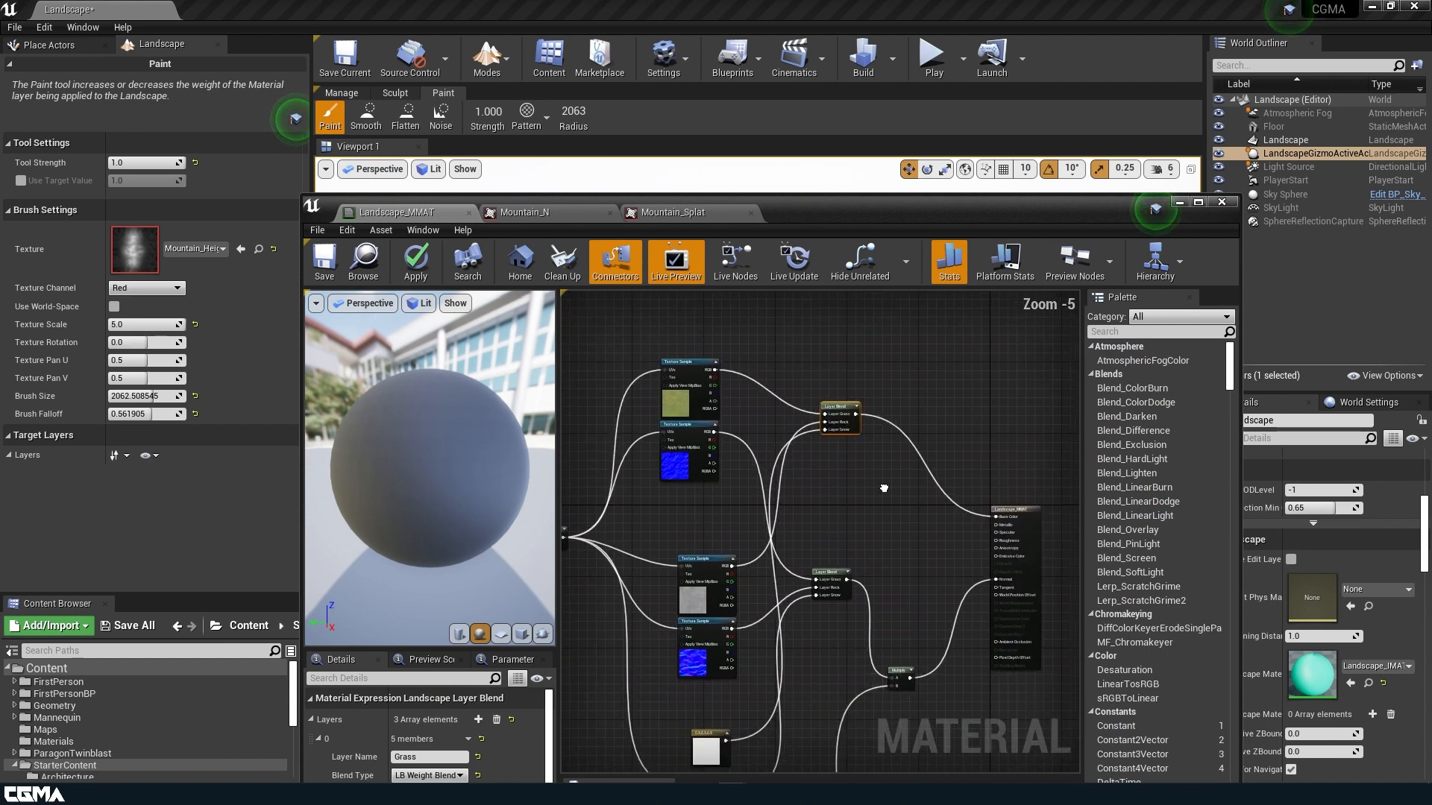
left_click(431, 258)
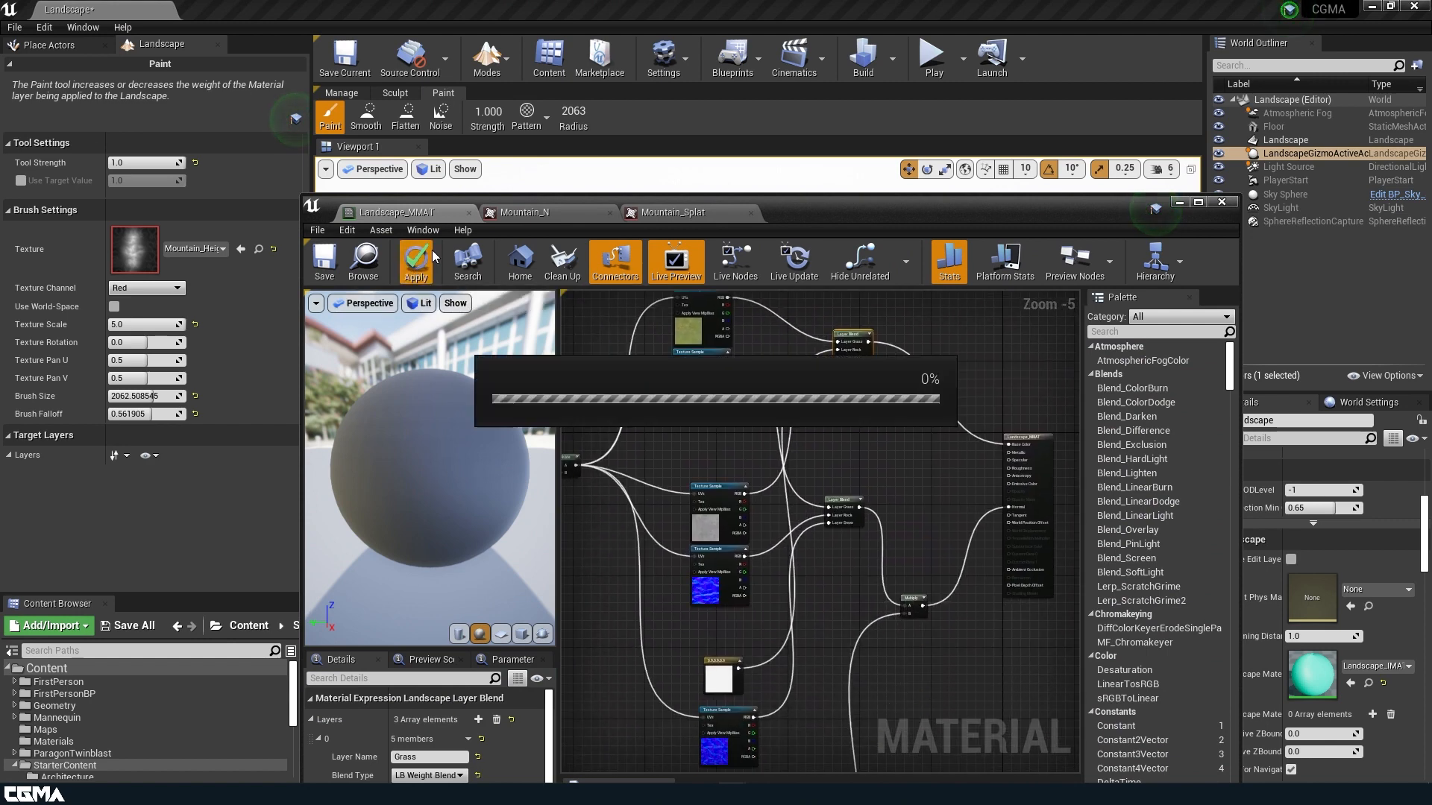
left_click(149, 459)
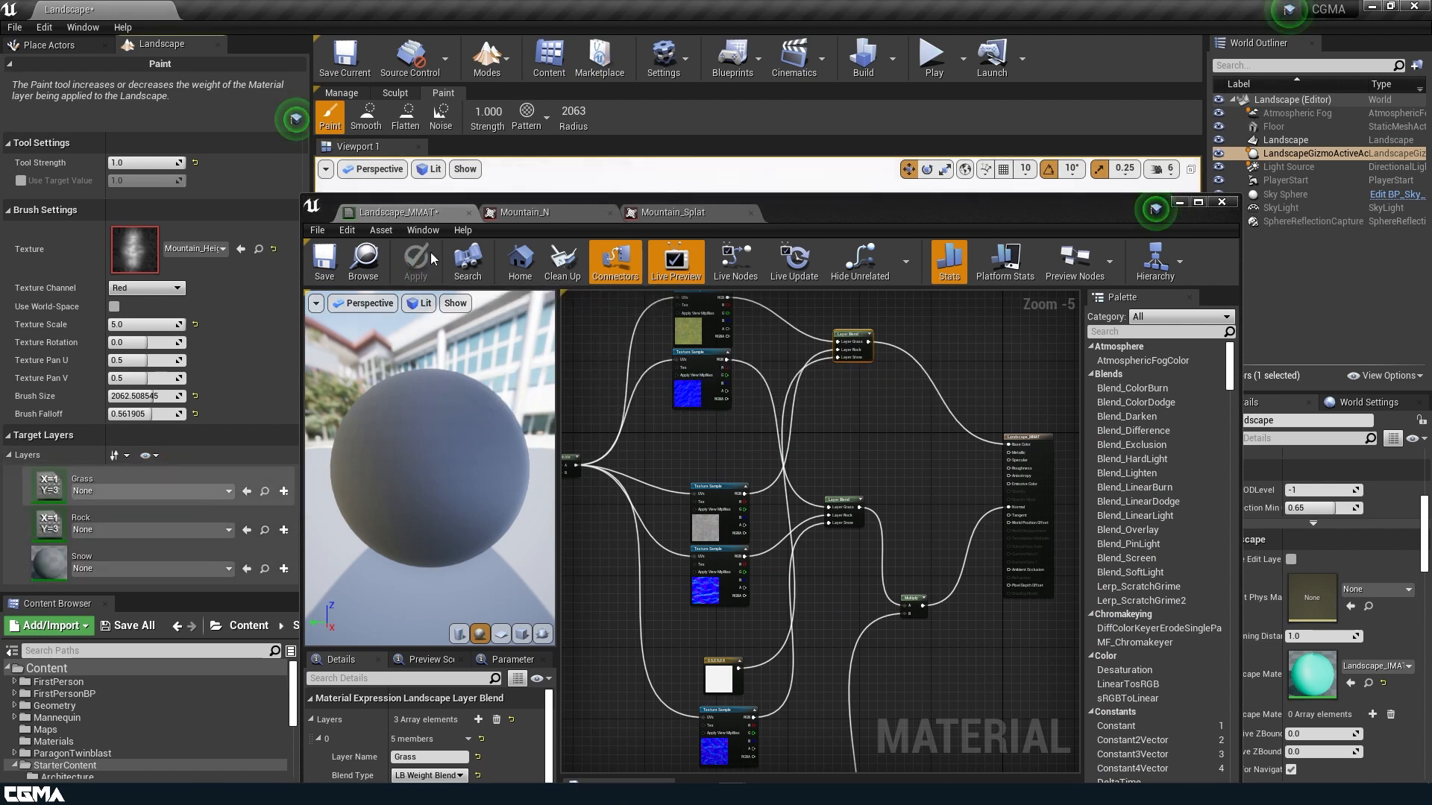
left_click_drag(762, 212, 859, 551)
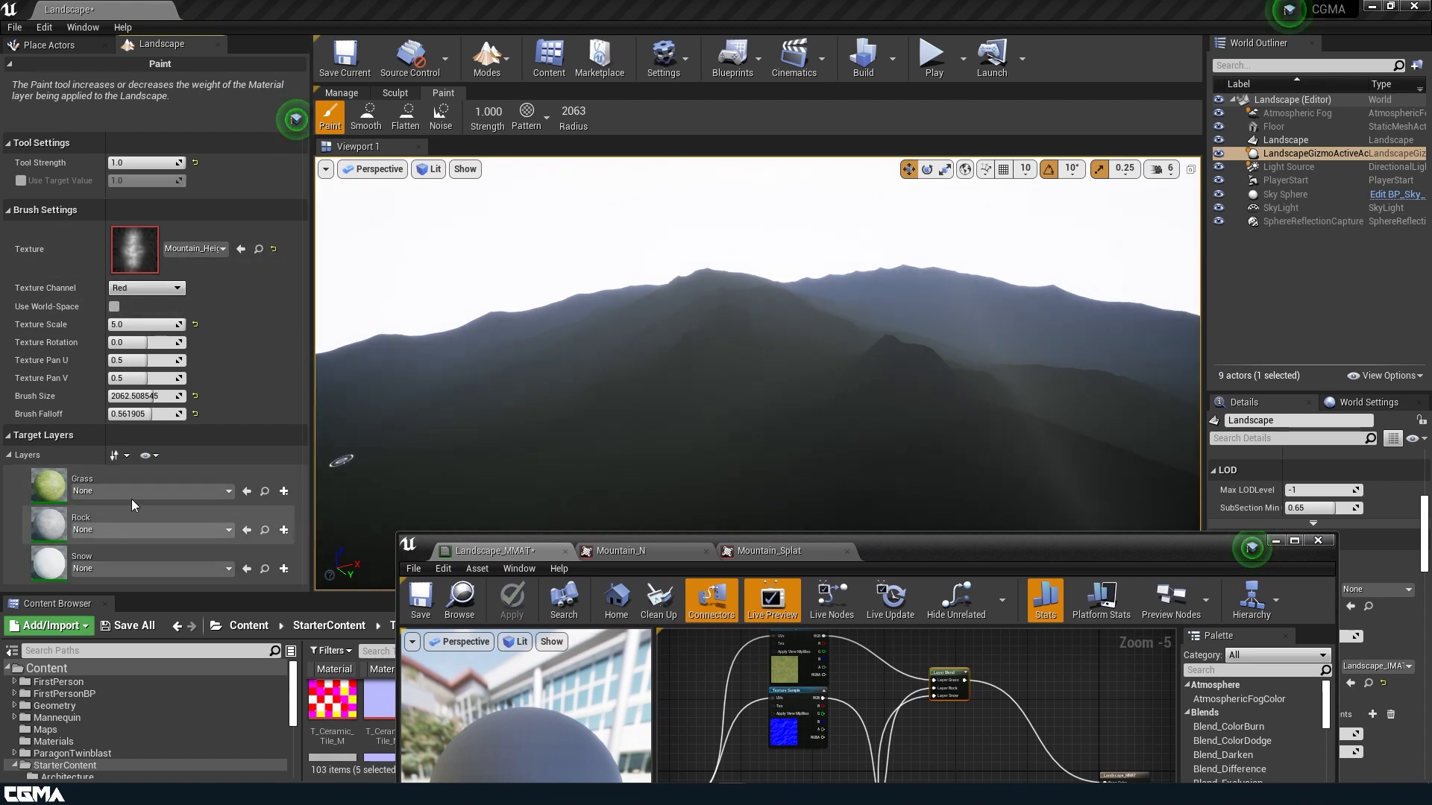
Check which existing layer info assets can be assigned to the Grass target layer.
left_click(226, 492)
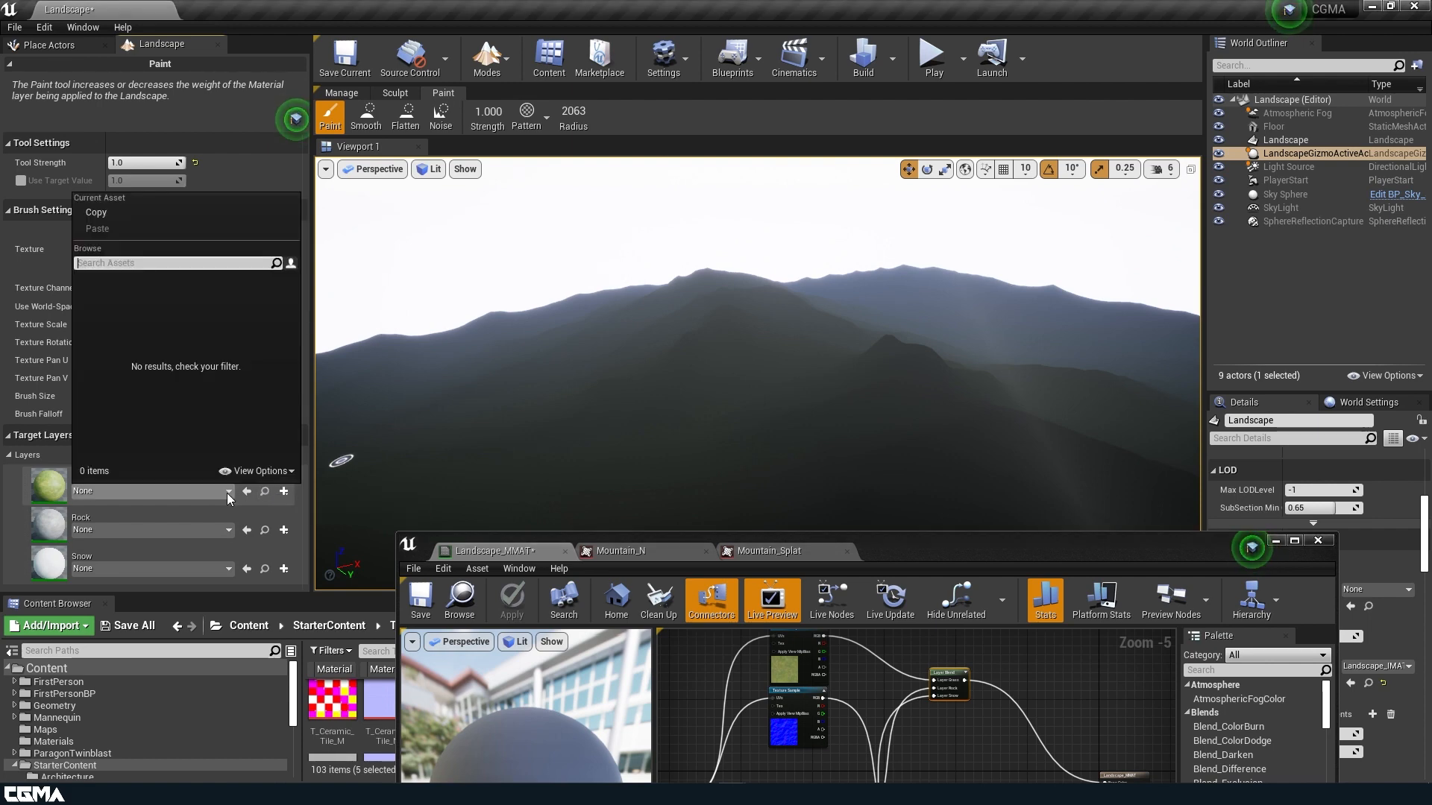
left_click(227, 492)
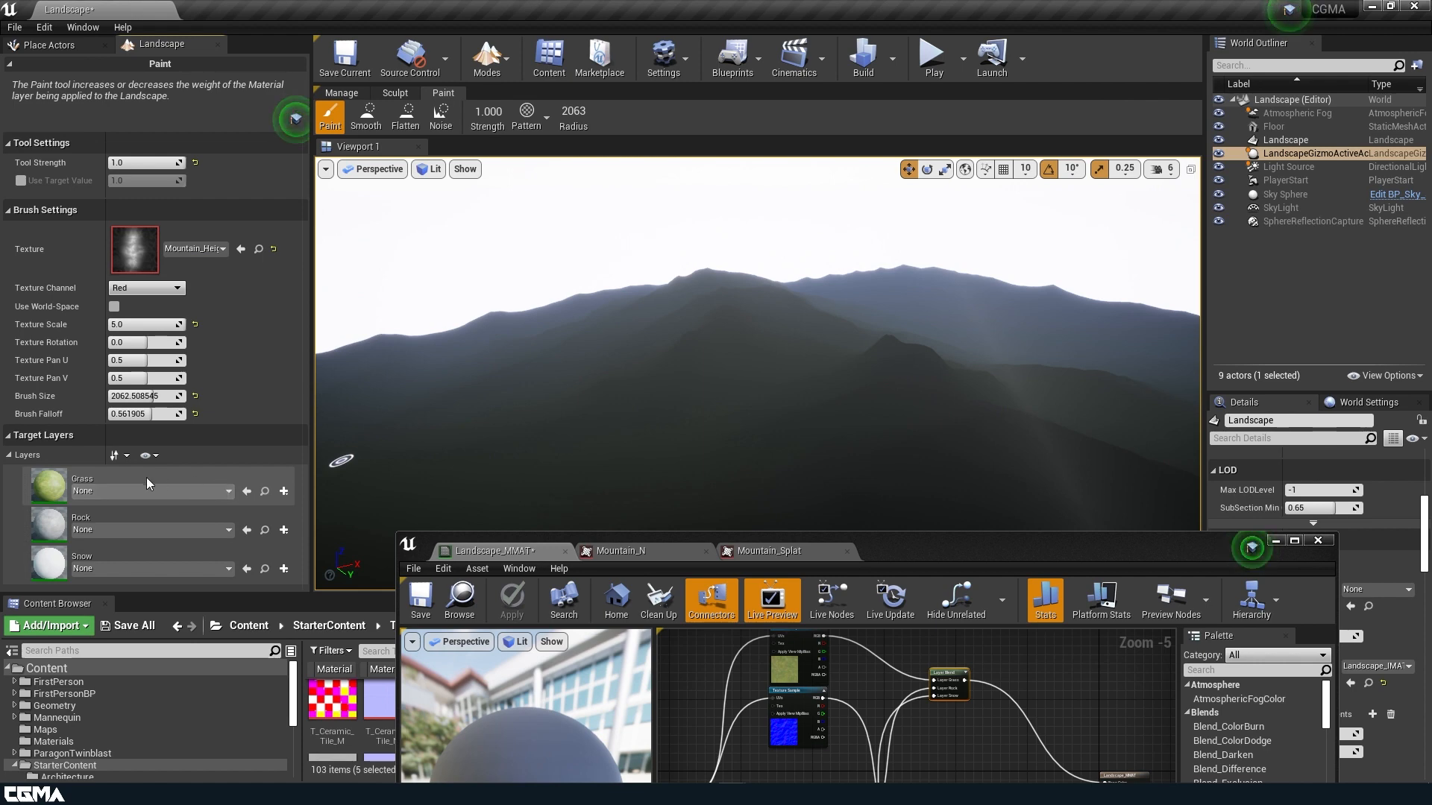
left_click(117, 494)
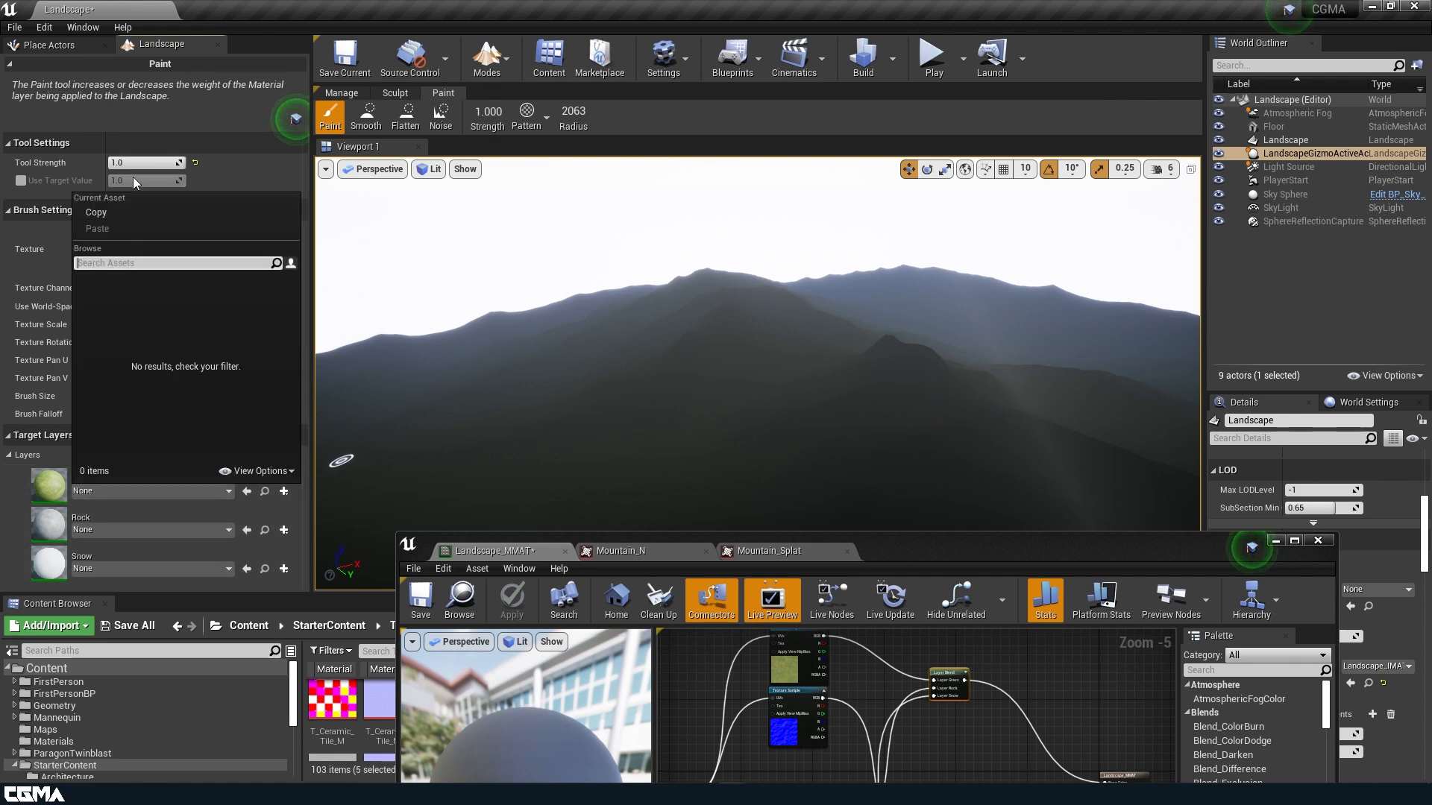
left_click(32, 486)
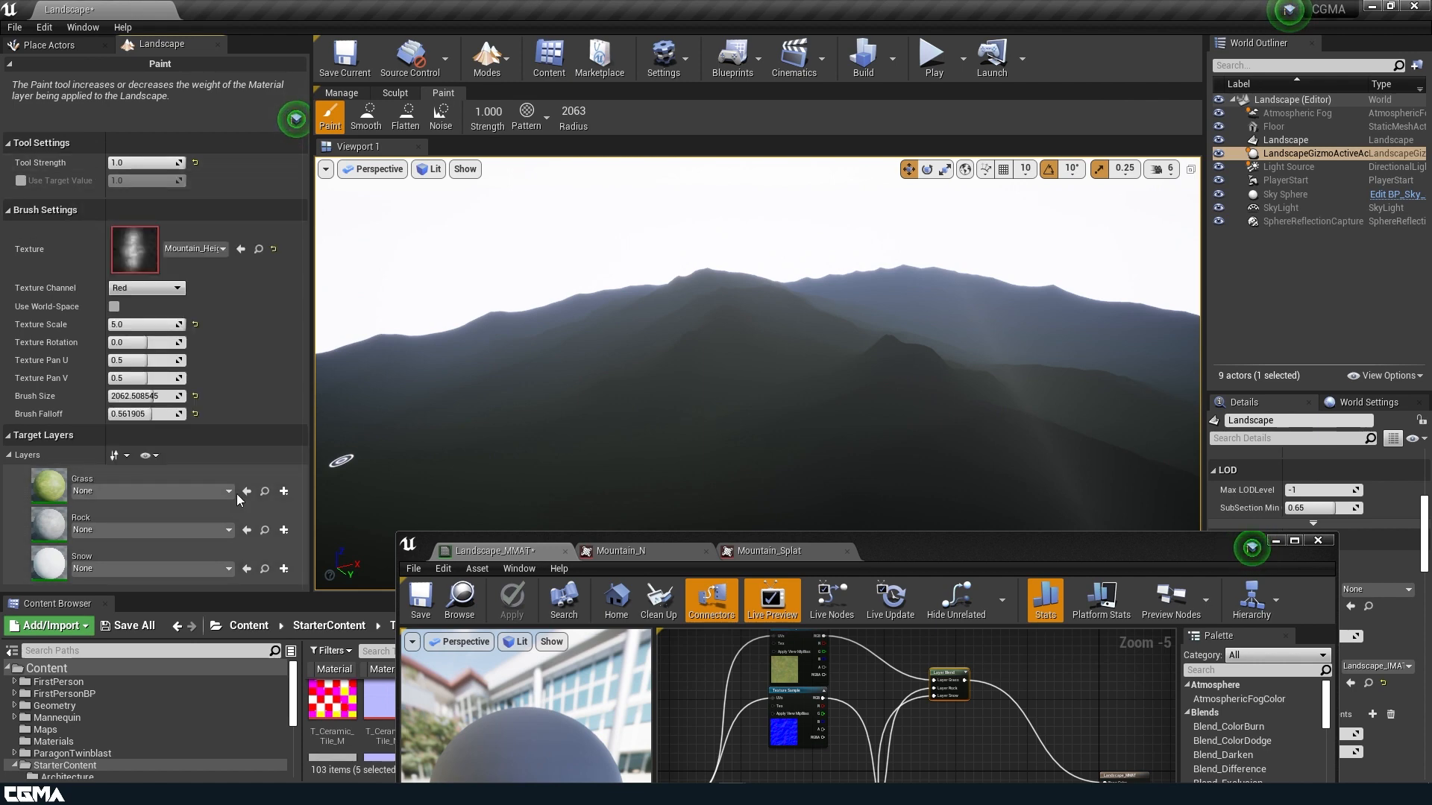
Create a Weight-Blended Layer (normal) info object for Grass named Grass_LayerInfo in the Materials folder.
left_click(283, 492)
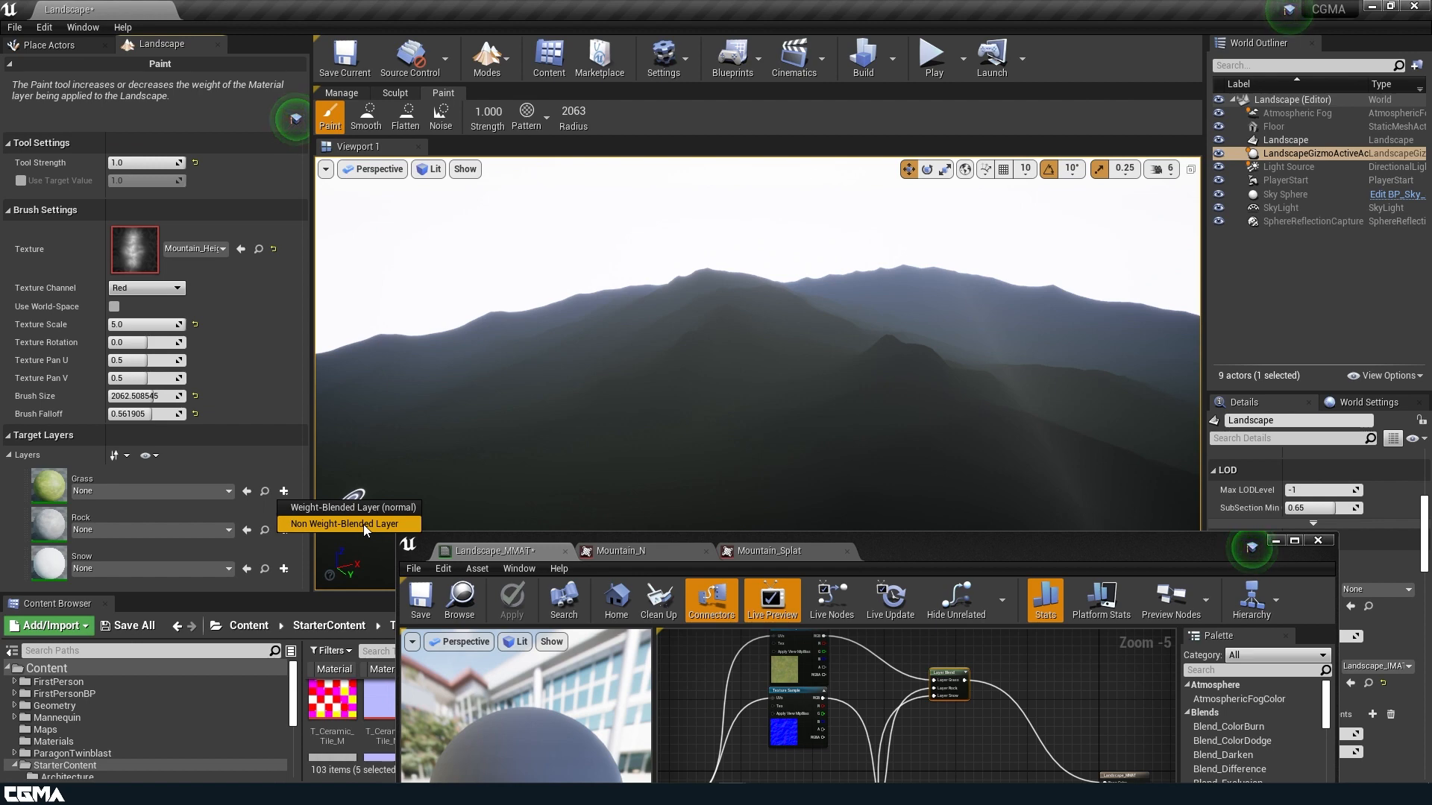
left_click(358, 508)
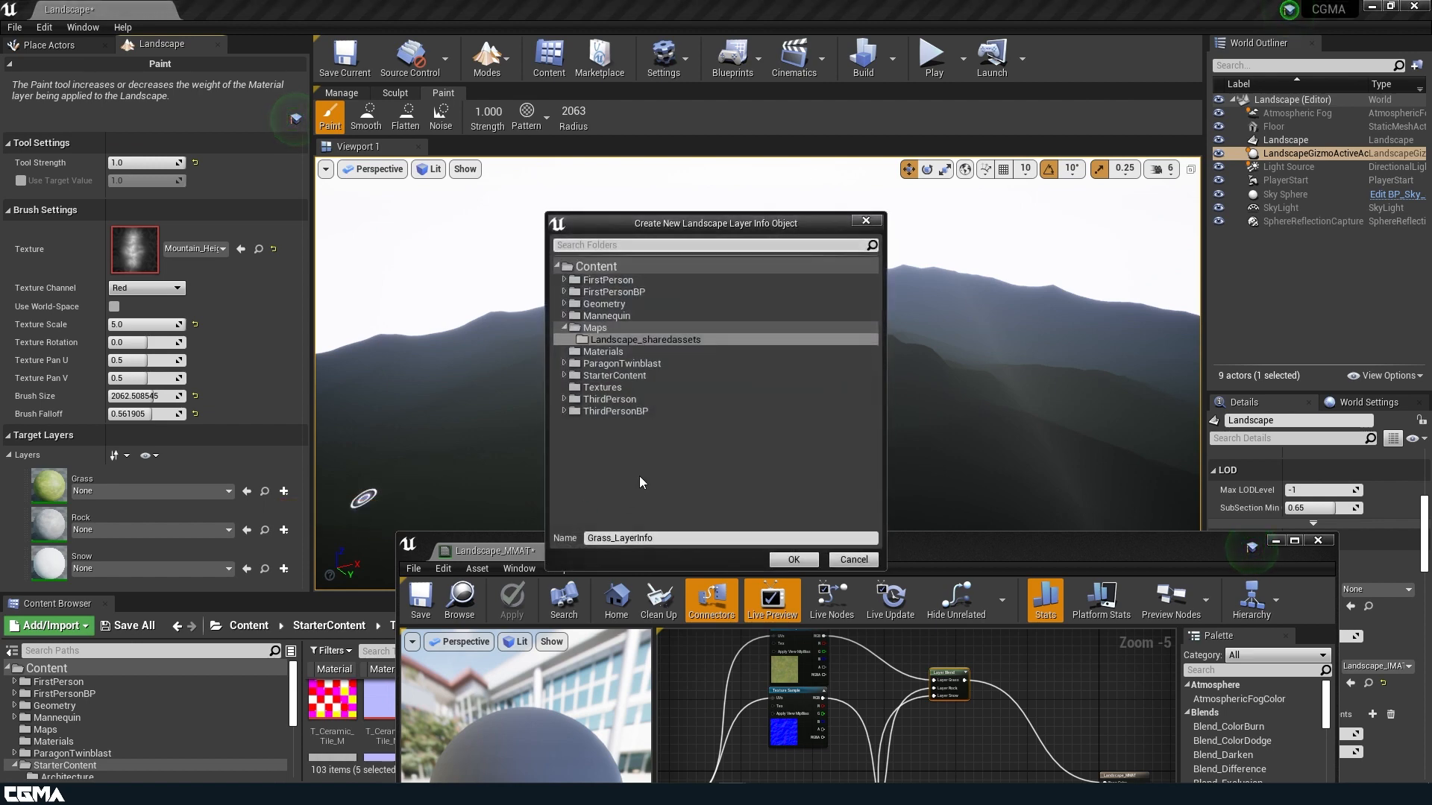
left_click(603, 351)
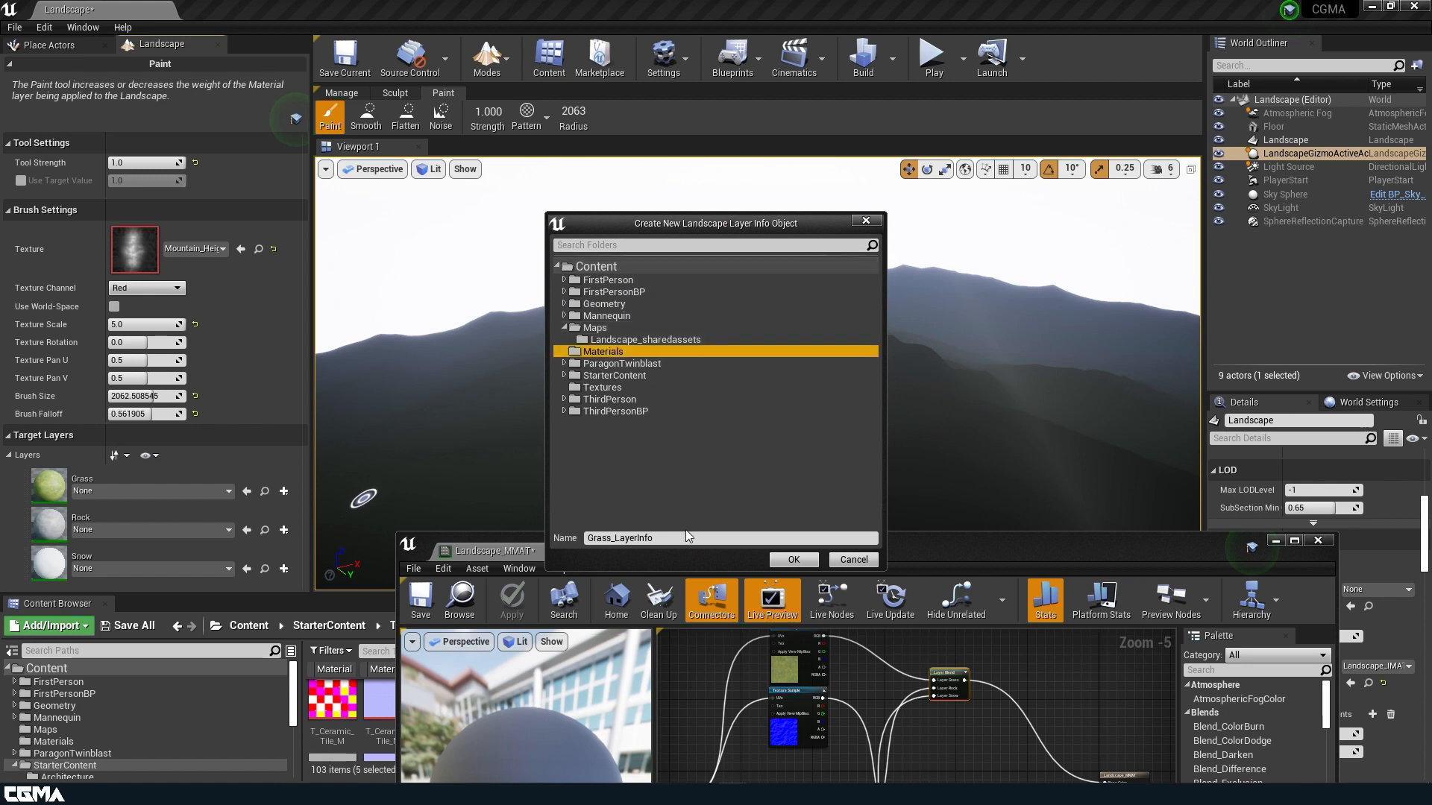
left_click(835, 559)
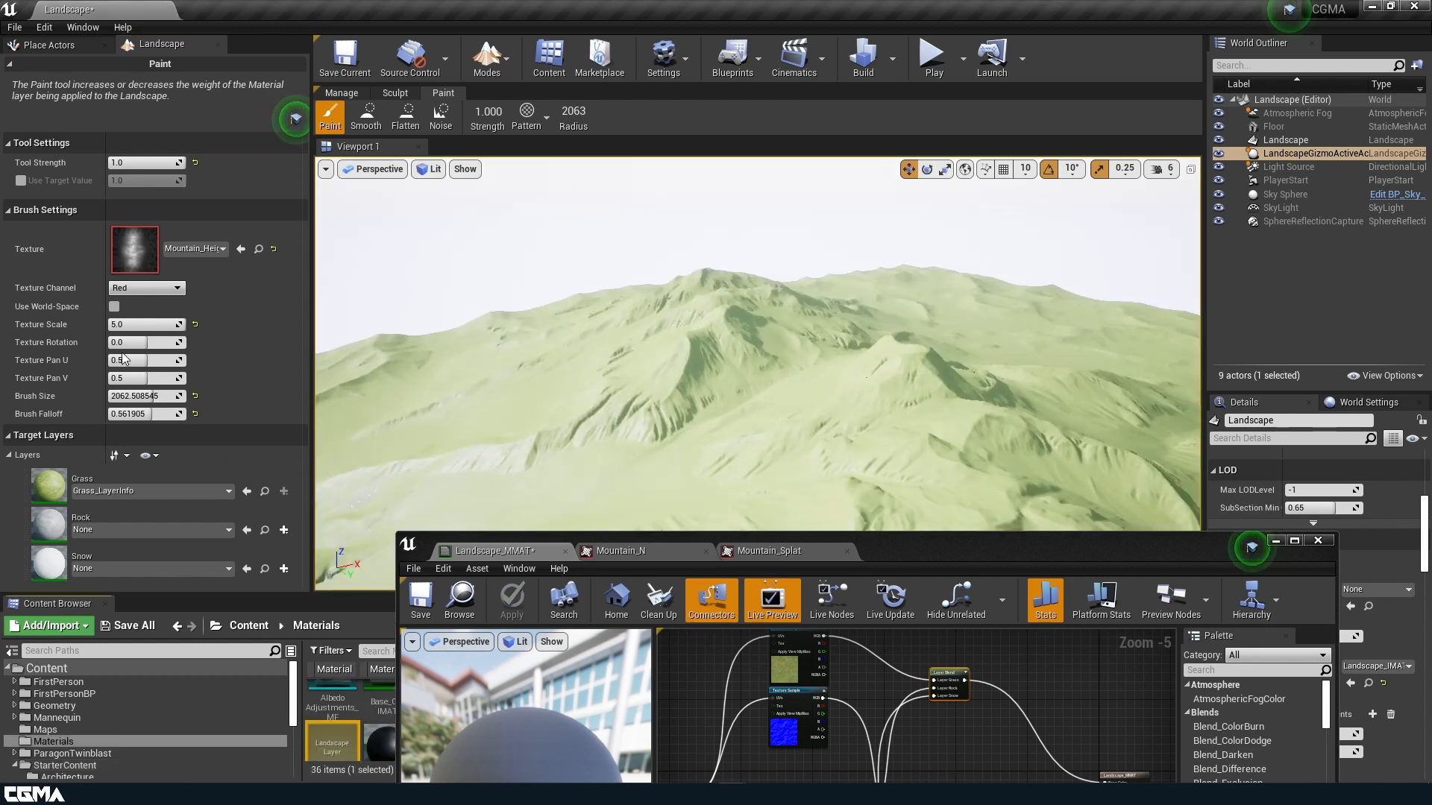
Create a Weight-Blended Layer (normal) info object for Rock named Rock_LayerInfo in the Materials folder.
left_click(282, 531)
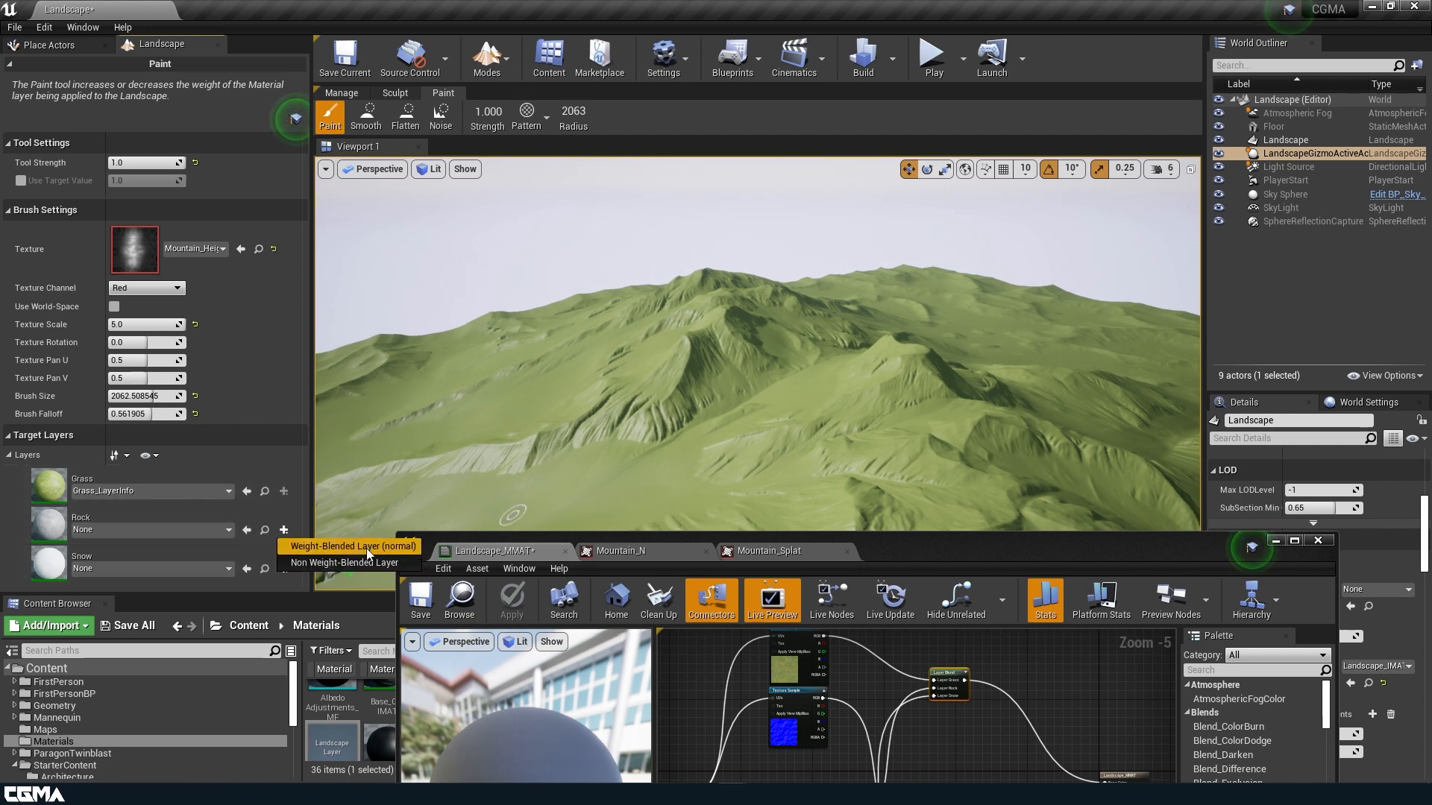
left_click(366, 548)
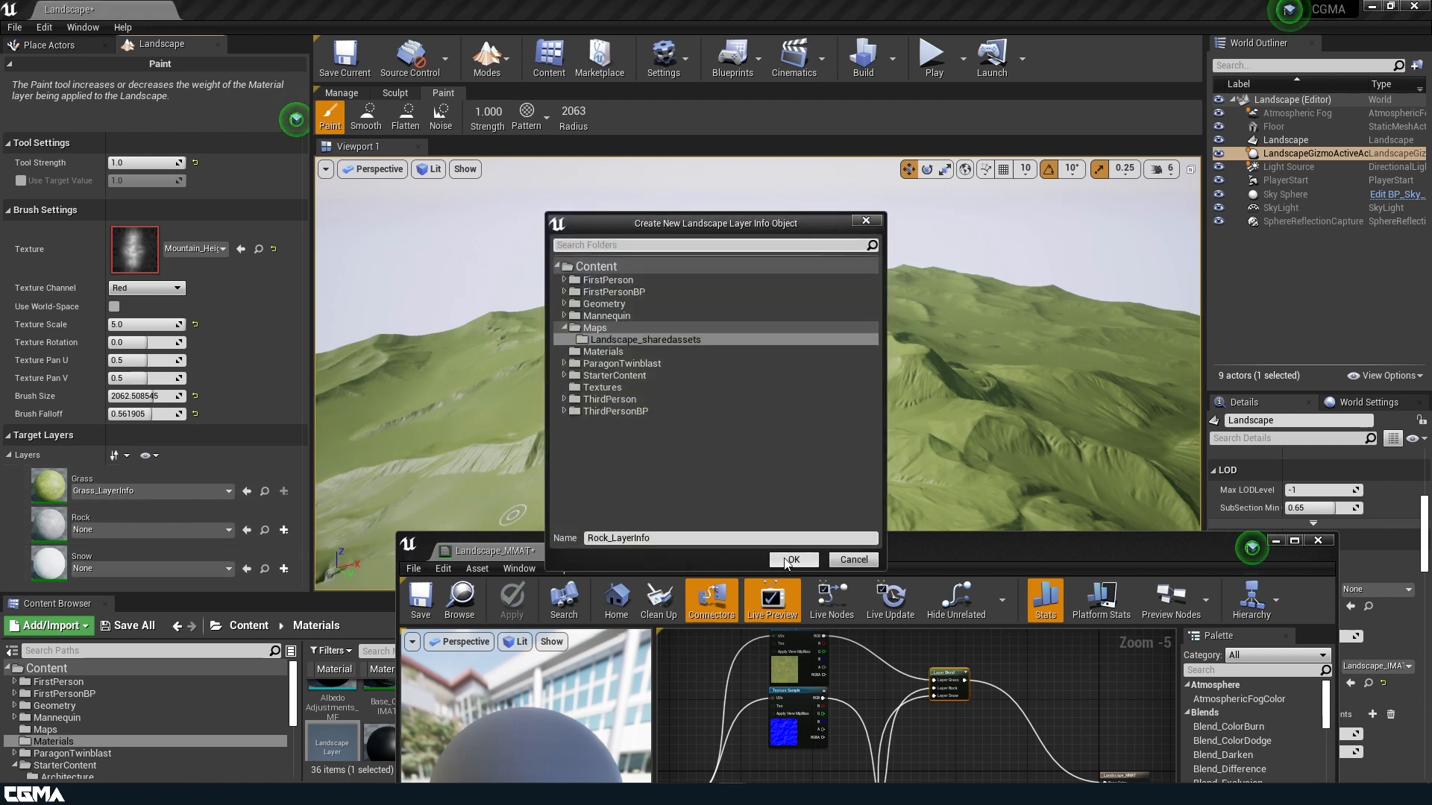
left_click(605, 351)
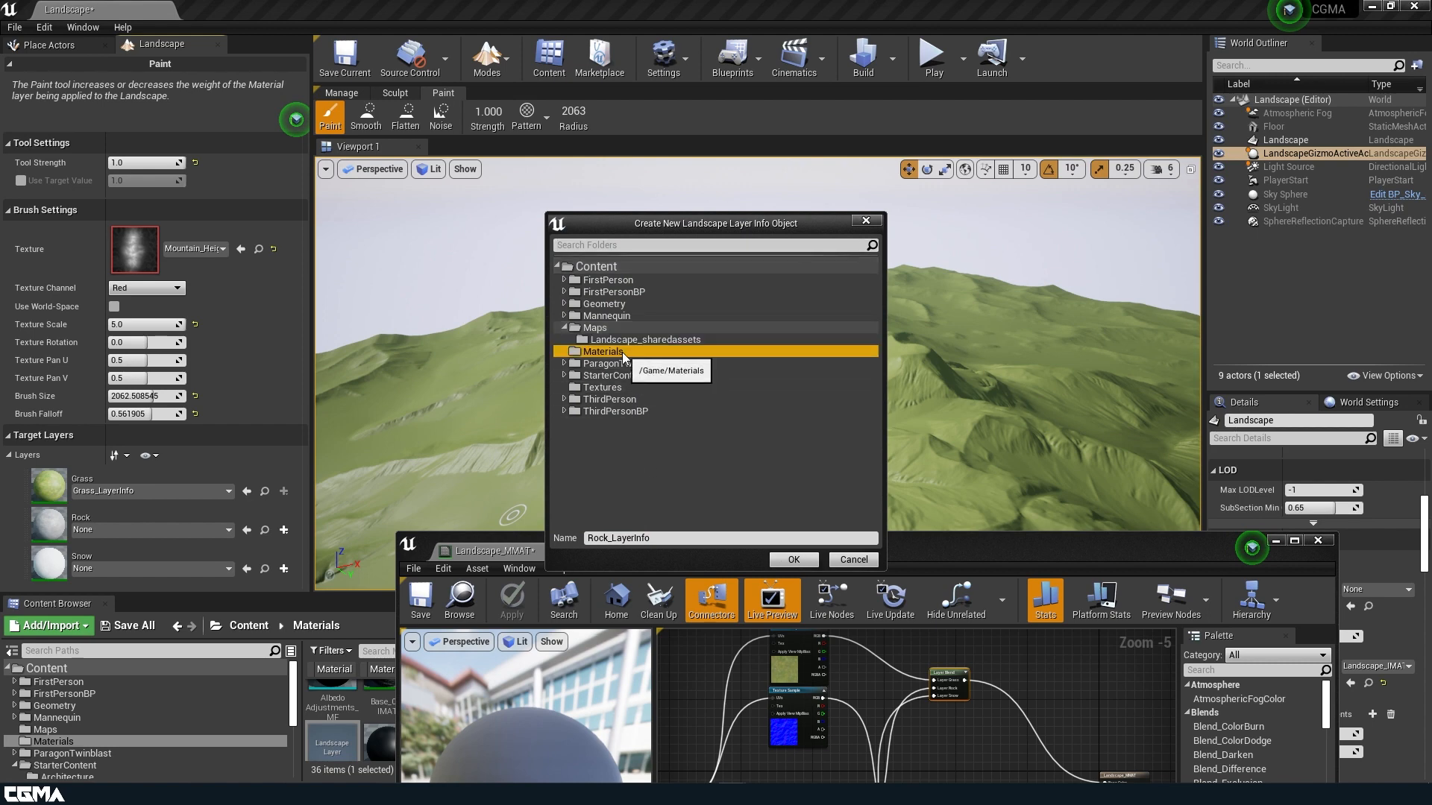
left_click(795, 561)
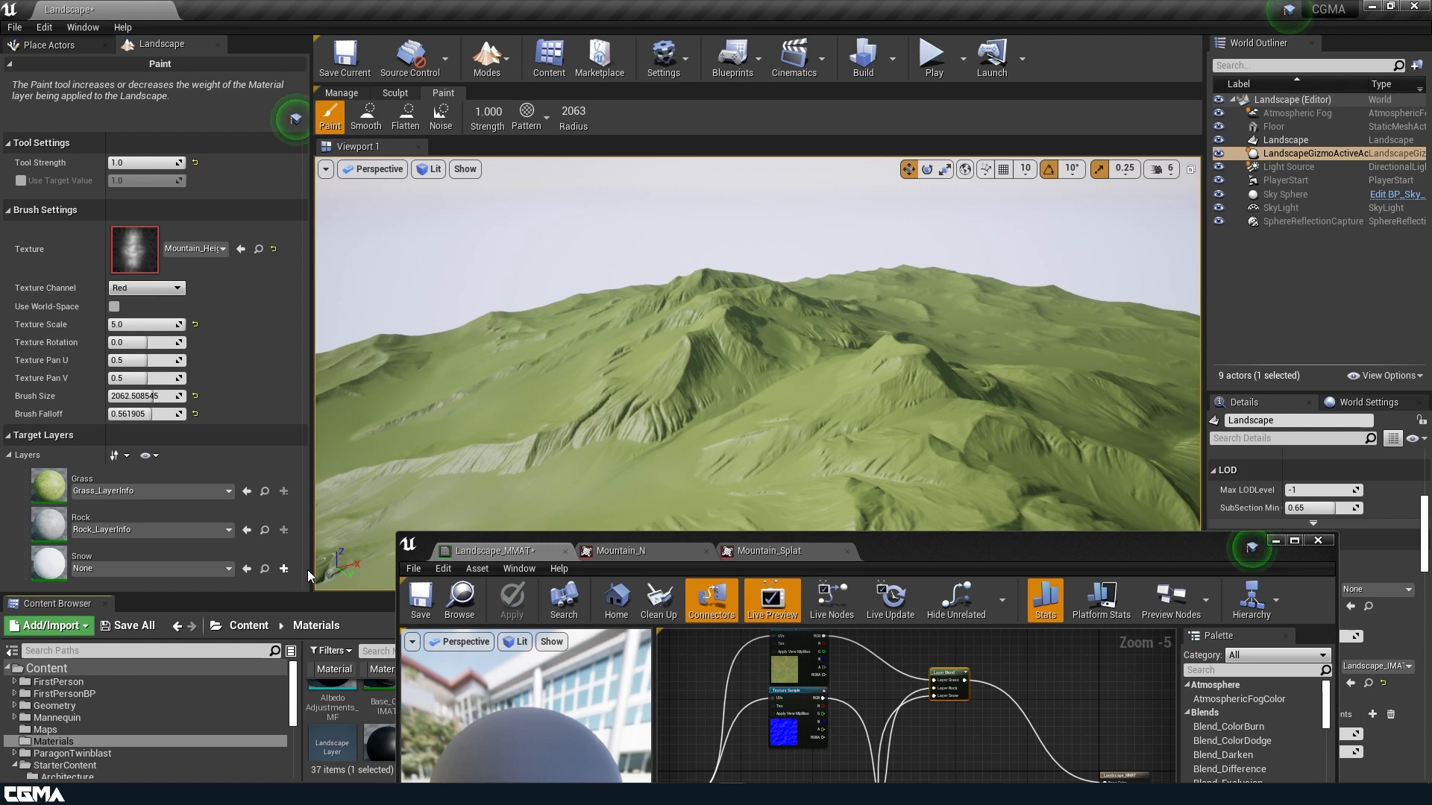
Create a Weight-Blended Layer (normal) info object for Snow named Snow_LayerInfo in the Materials folder.
left_click(283, 568)
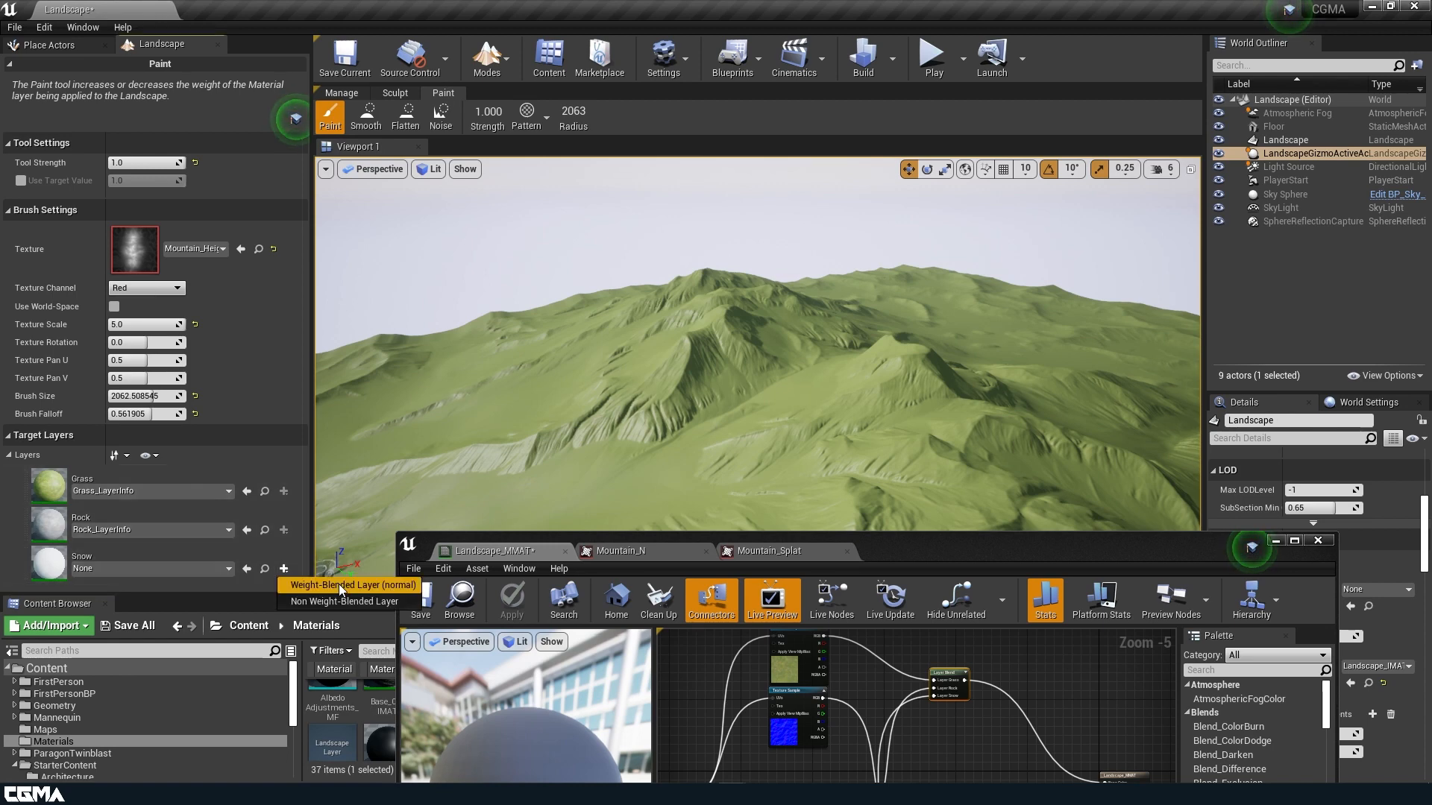
left_click(342, 586)
left_click(631, 352)
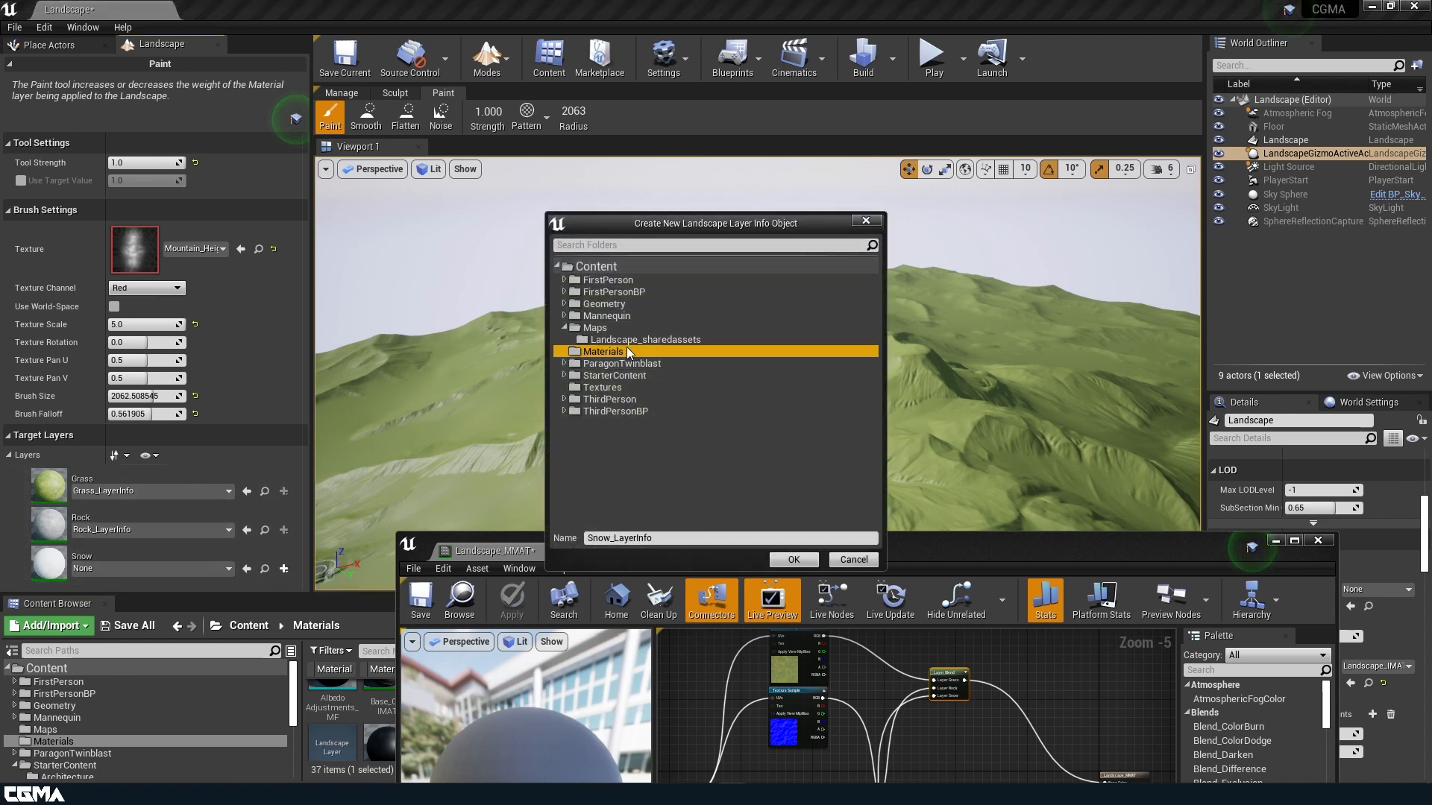
left_click(794, 561)
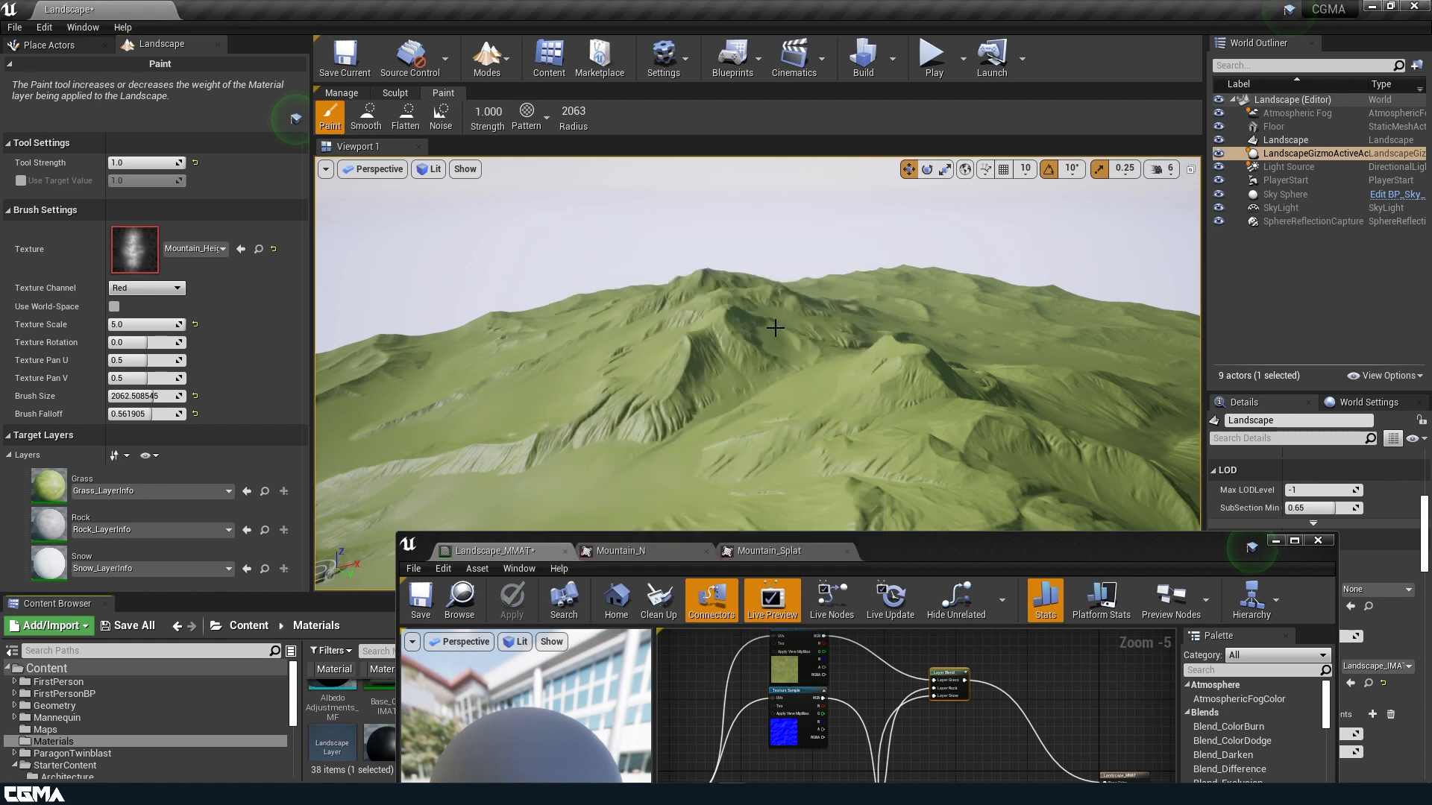
Paint a first patch of the Rock layer onto the flat grassy area below the mountain slopes.
right_click(734, 416)
mouse_move(731, 418)
right_mouse_down()
mouse_move(733, 484)
mouse_move(723, 418)
right_mouse_up()
key("w")
mouse_move(757, 343)
right_mouse_down()
mouse_move(745, 339)
mouse_move(791, 328)
mouse_move(615, 358)
mouse_move(653, 419)
right_mouse_up()
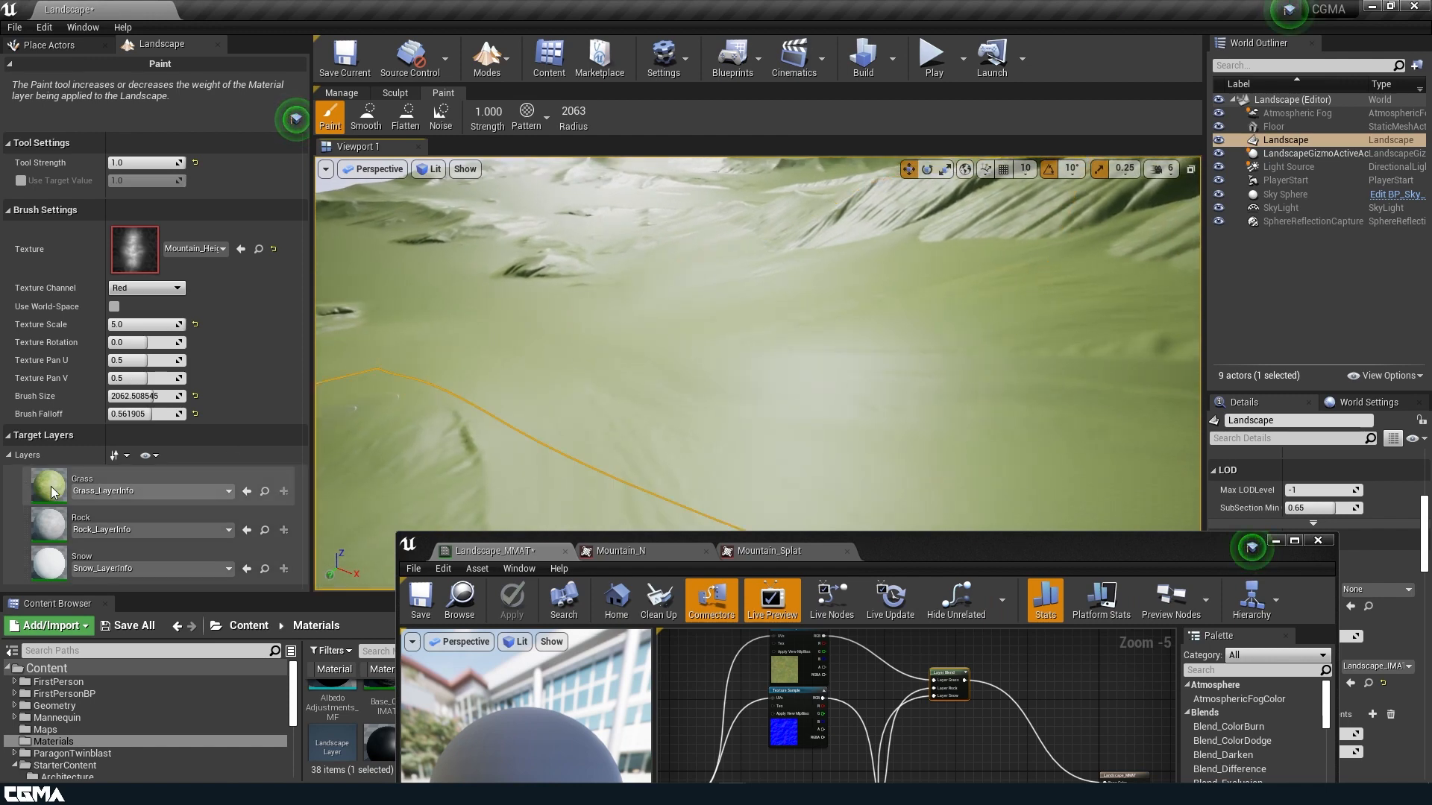
left_click(66, 538)
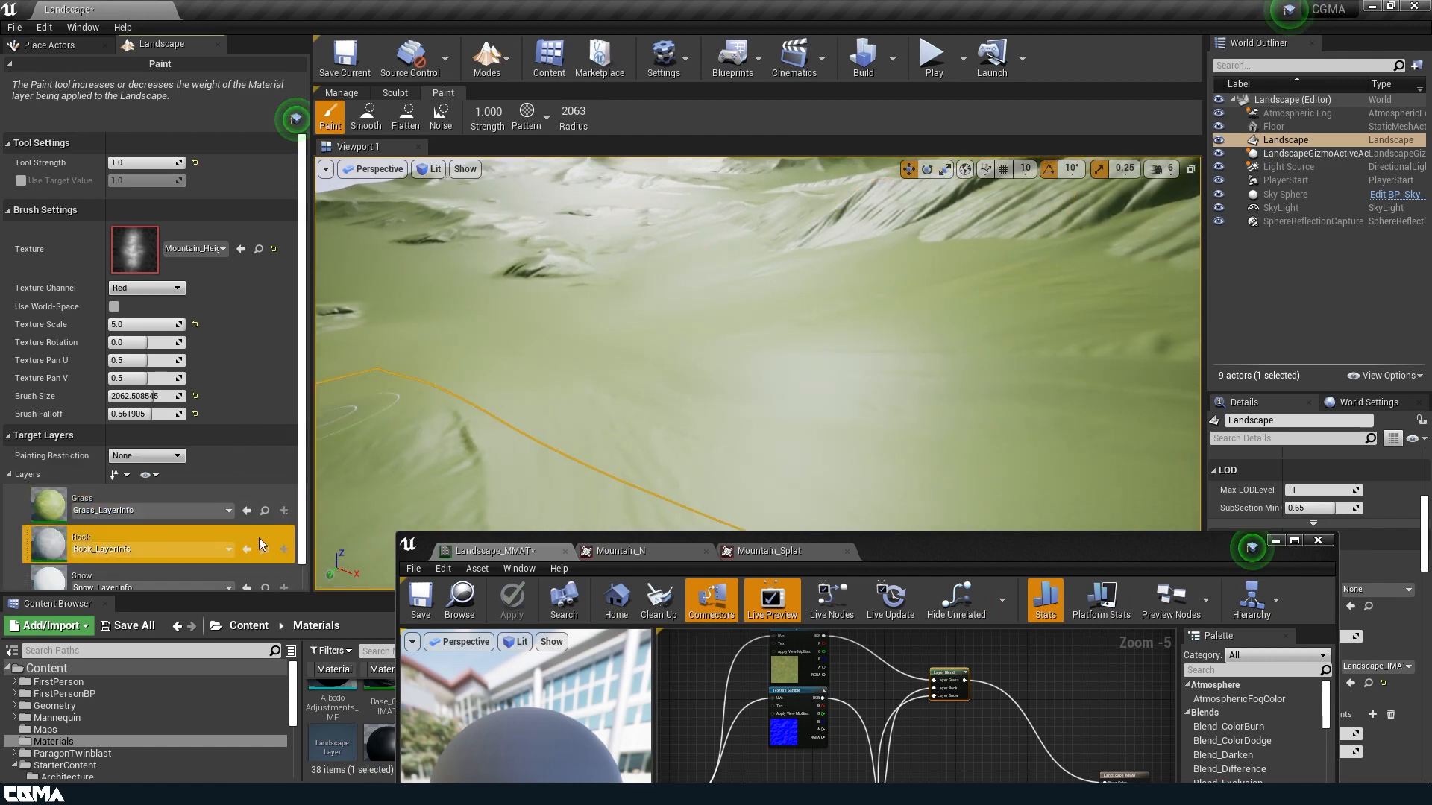
left_click(817, 400)
left_click_drag(815, 392, 793, 349)
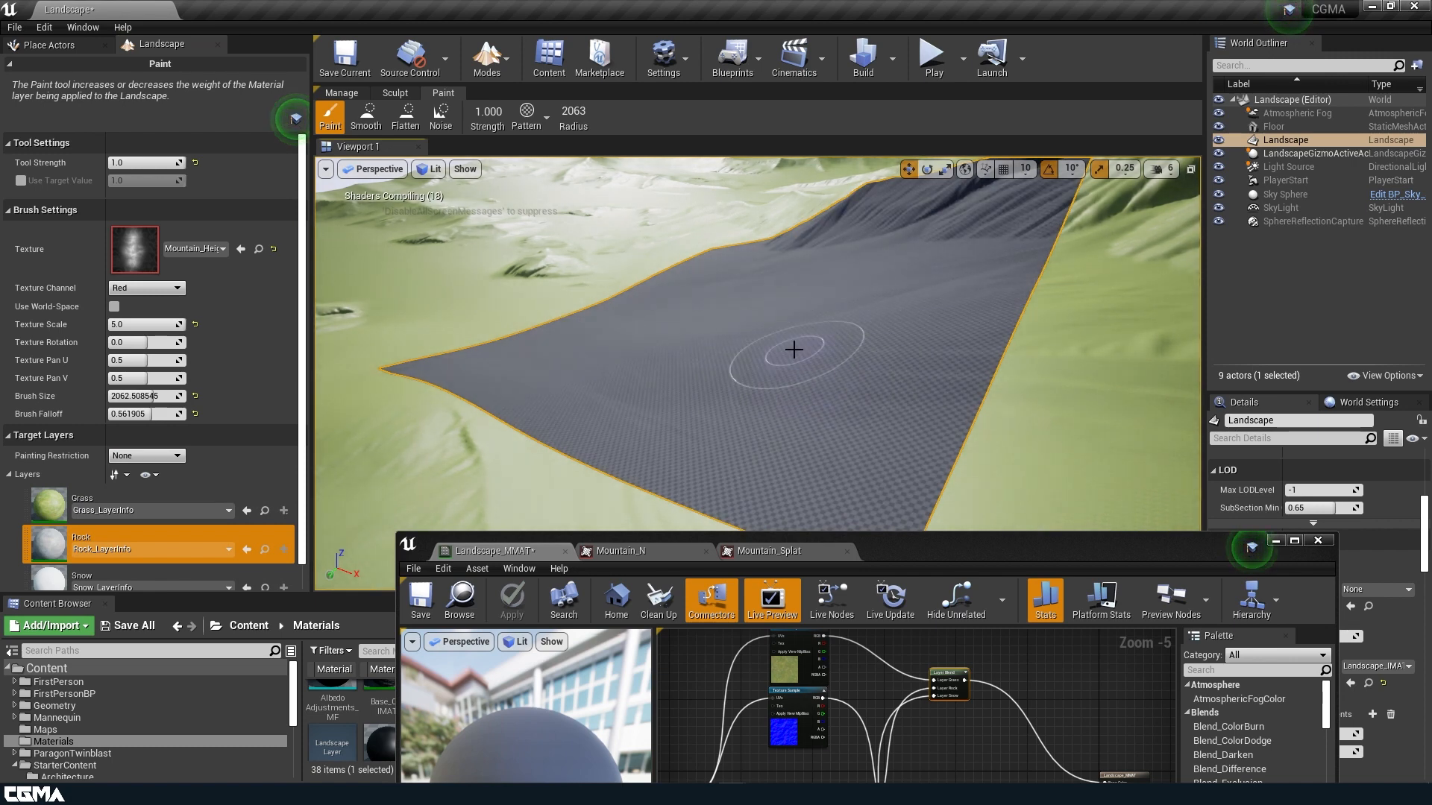
Override UV Tiling with 100 in the Landscape_IMAT material instance and save both it and Landscape_MMAT.
right_click_drag(716, 366, 909, 481)
right_click_drag(792, 415, 792, 415)
left_click_drag(929, 548, 862, 128)
double_click(1312, 675)
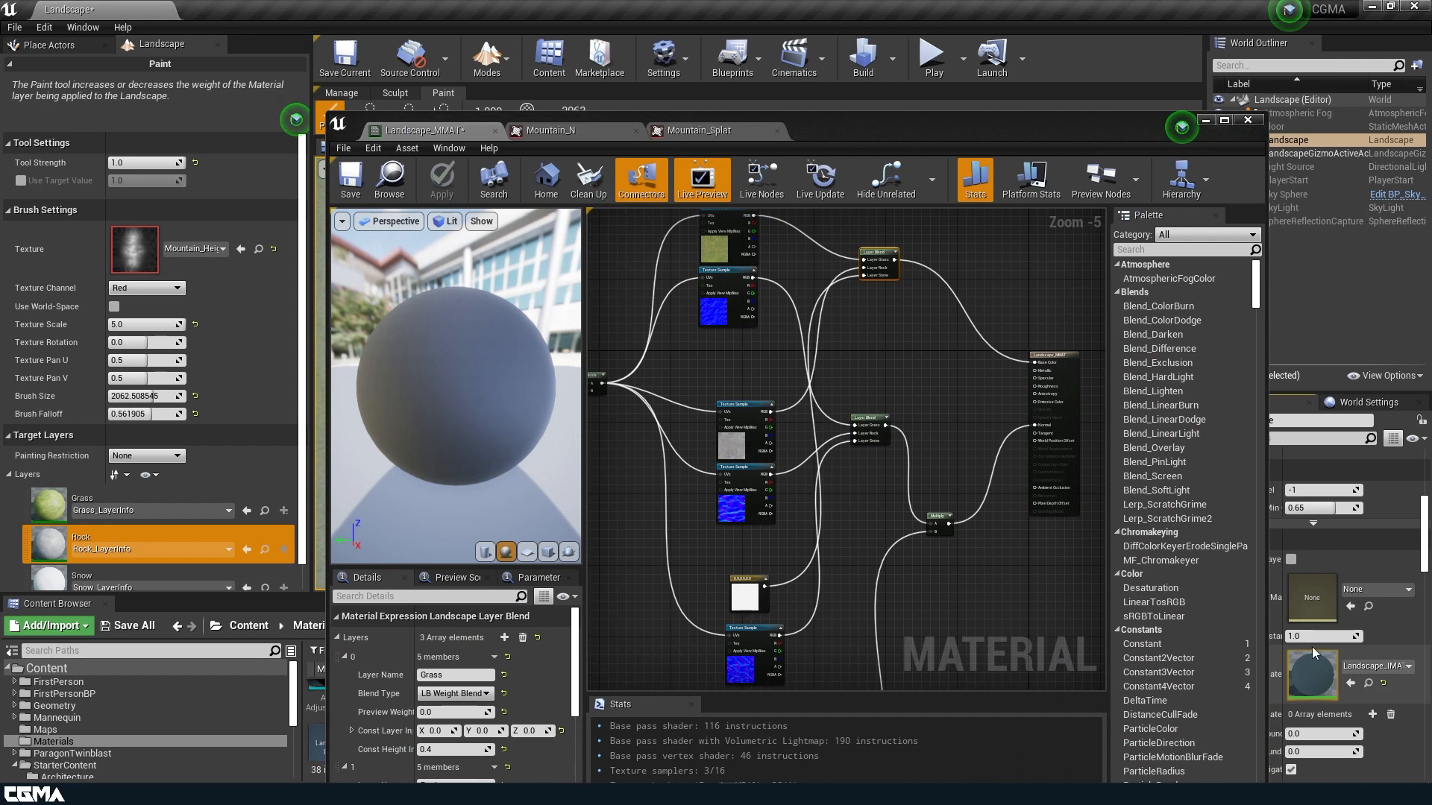
left_click(761, 294)
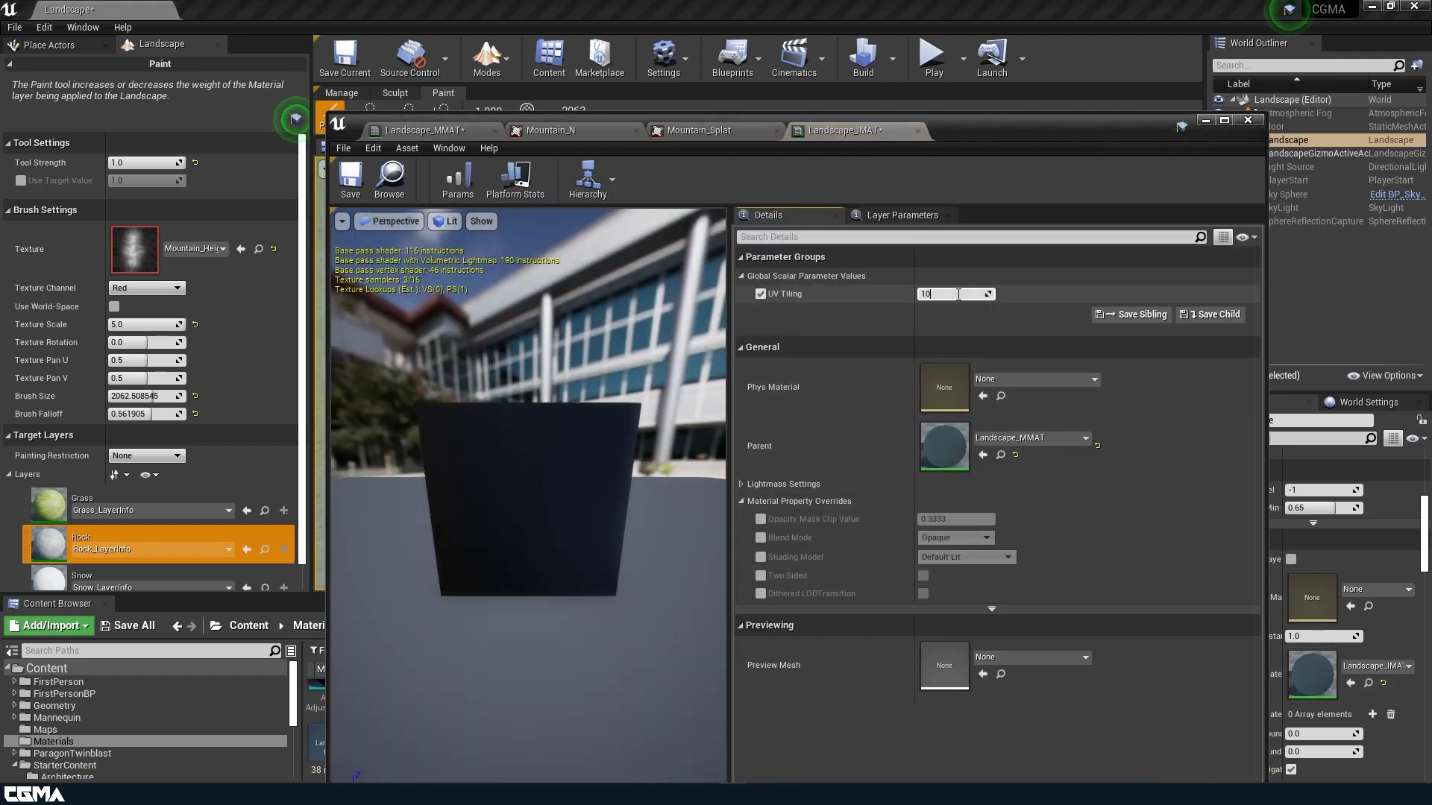
left_click_drag(524, 458, 600, 515)
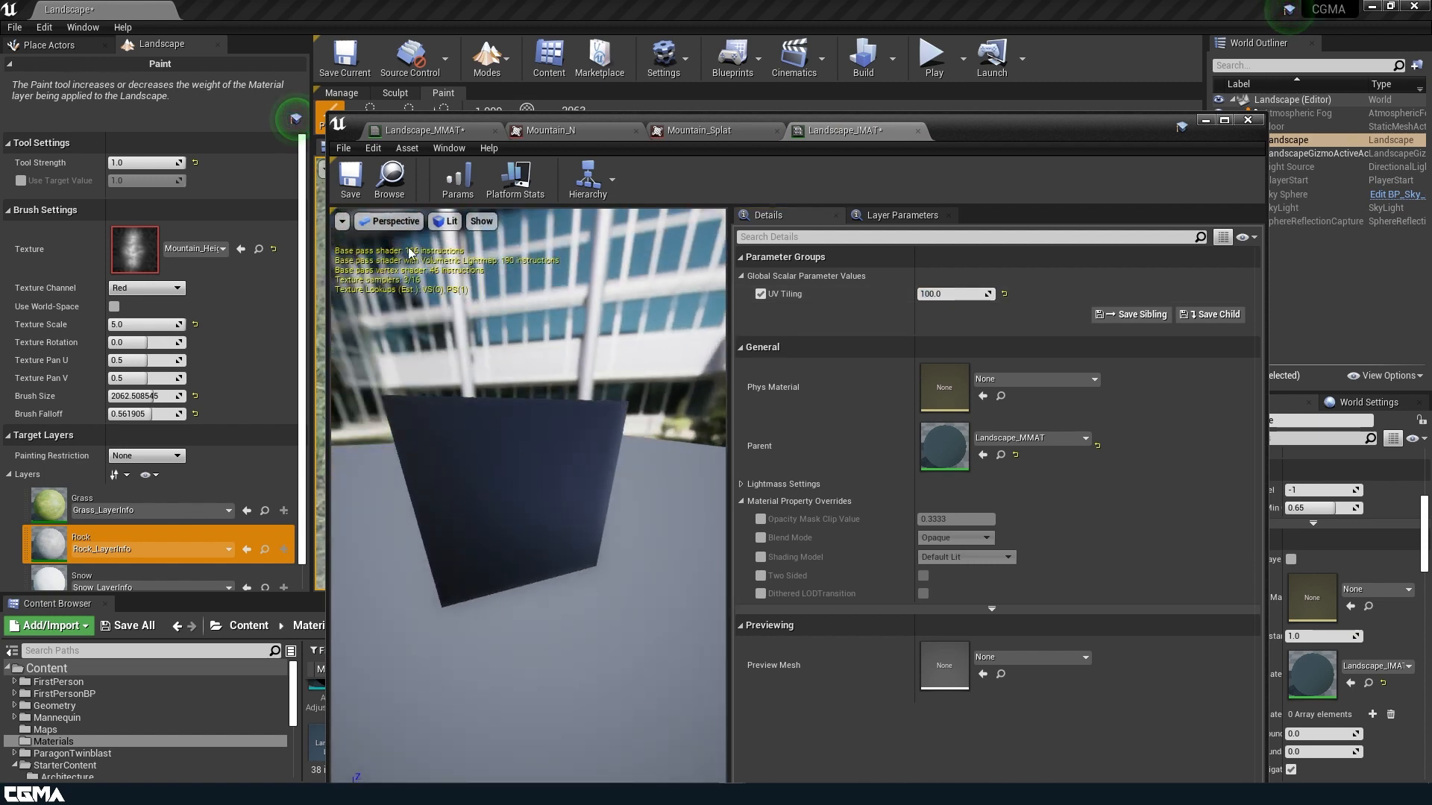
left_click(350, 179)
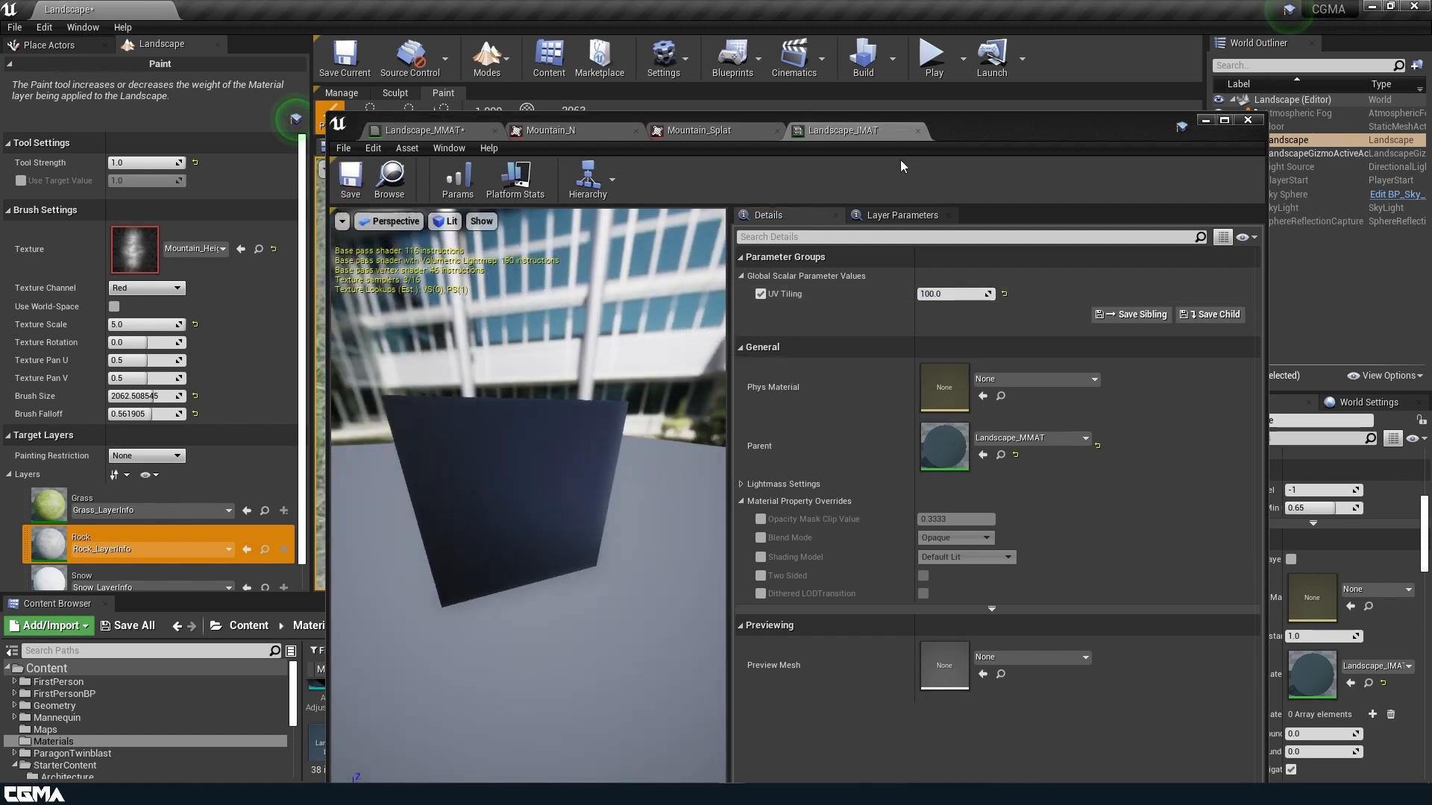
left_click(448, 131)
left_click(361, 184)
left_click_drag(1047, 122, 1208, 627)
Extend the painted Rock patch across the grass with several more brush strokes.
scroll(758, 374, "down", 5)
scroll(832, 355, "down", 10)
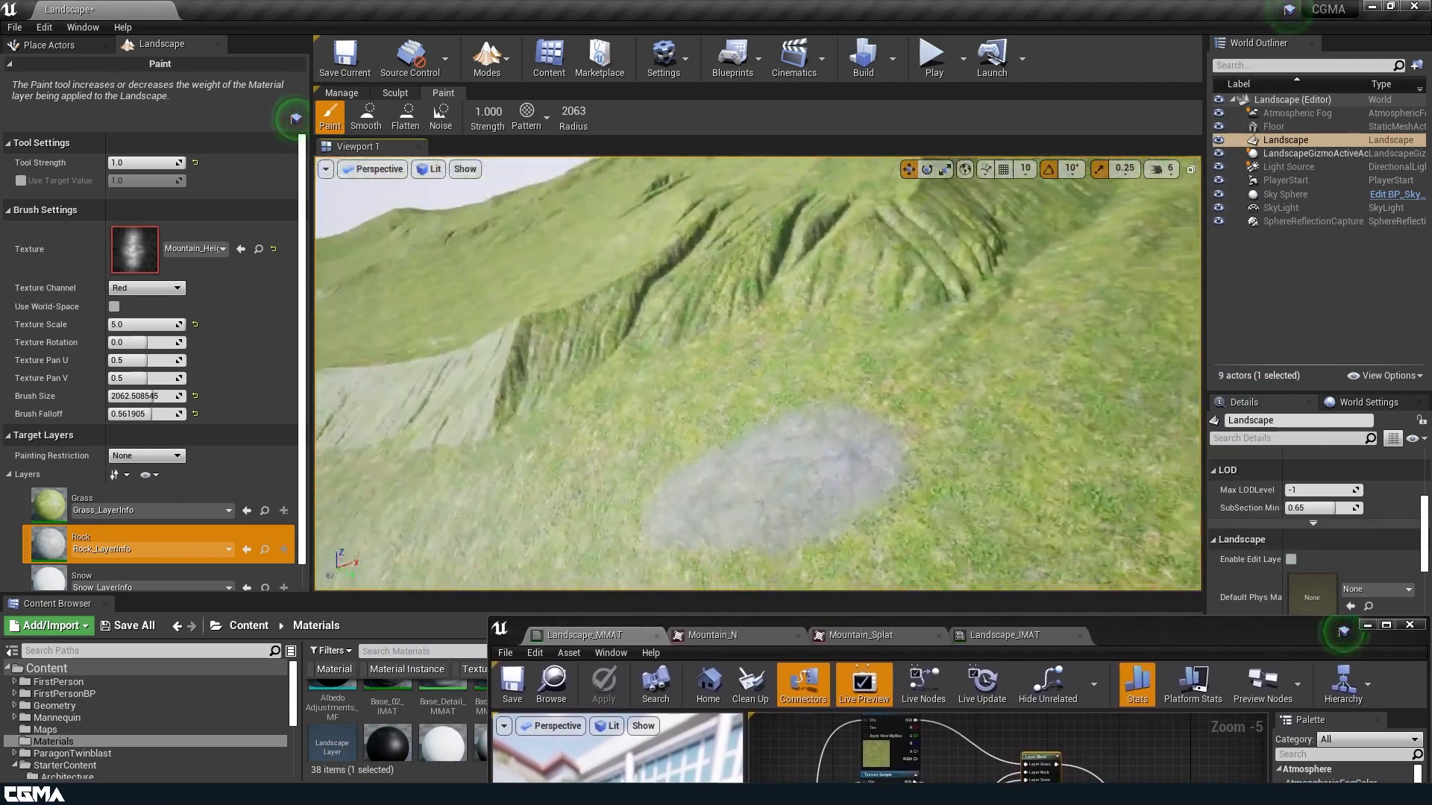
left_click_drag(794, 431, 773, 401)
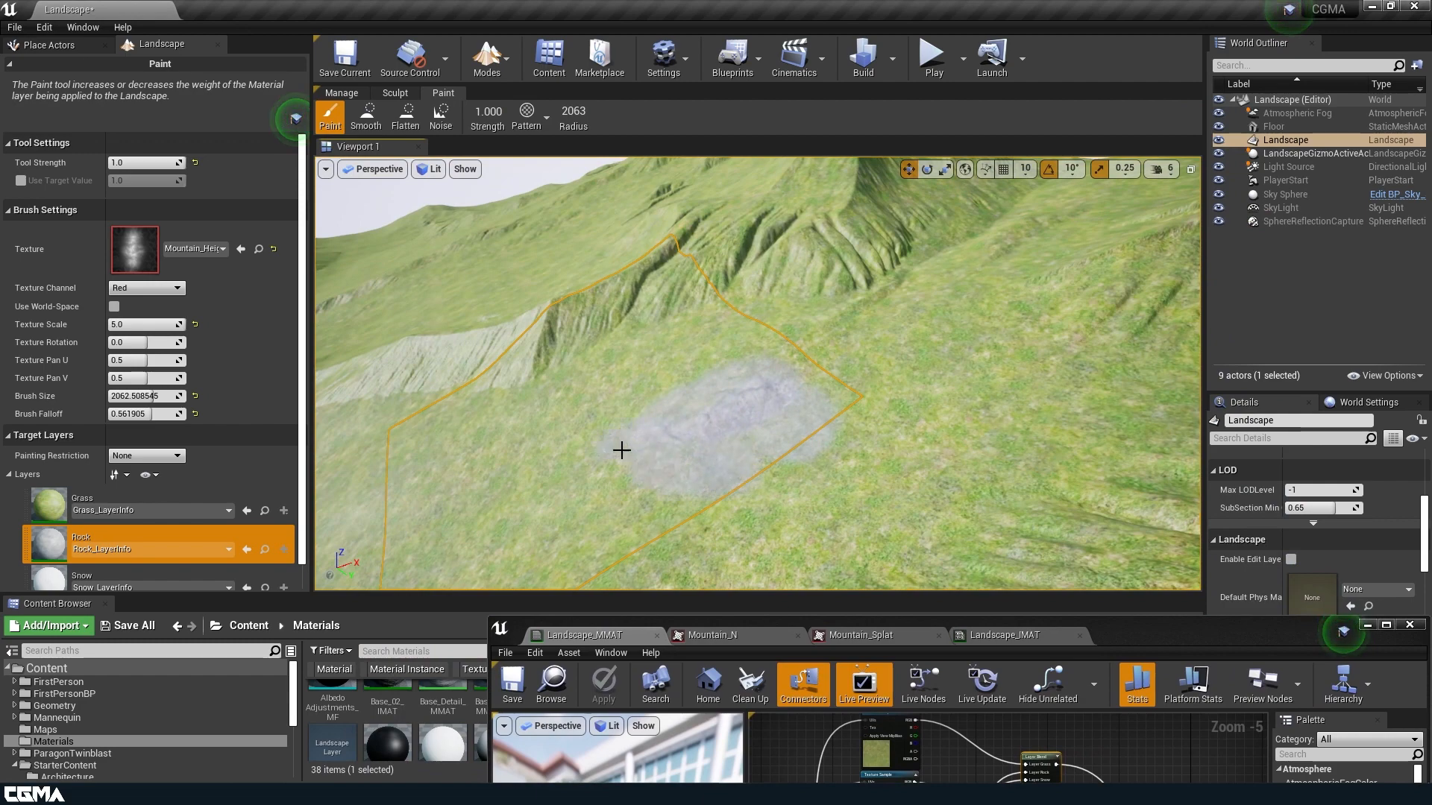
mouse_move(743, 473)
left_mouse_down()
mouse_move(687, 511)
mouse_move(844, 512)
left_mouse_up()
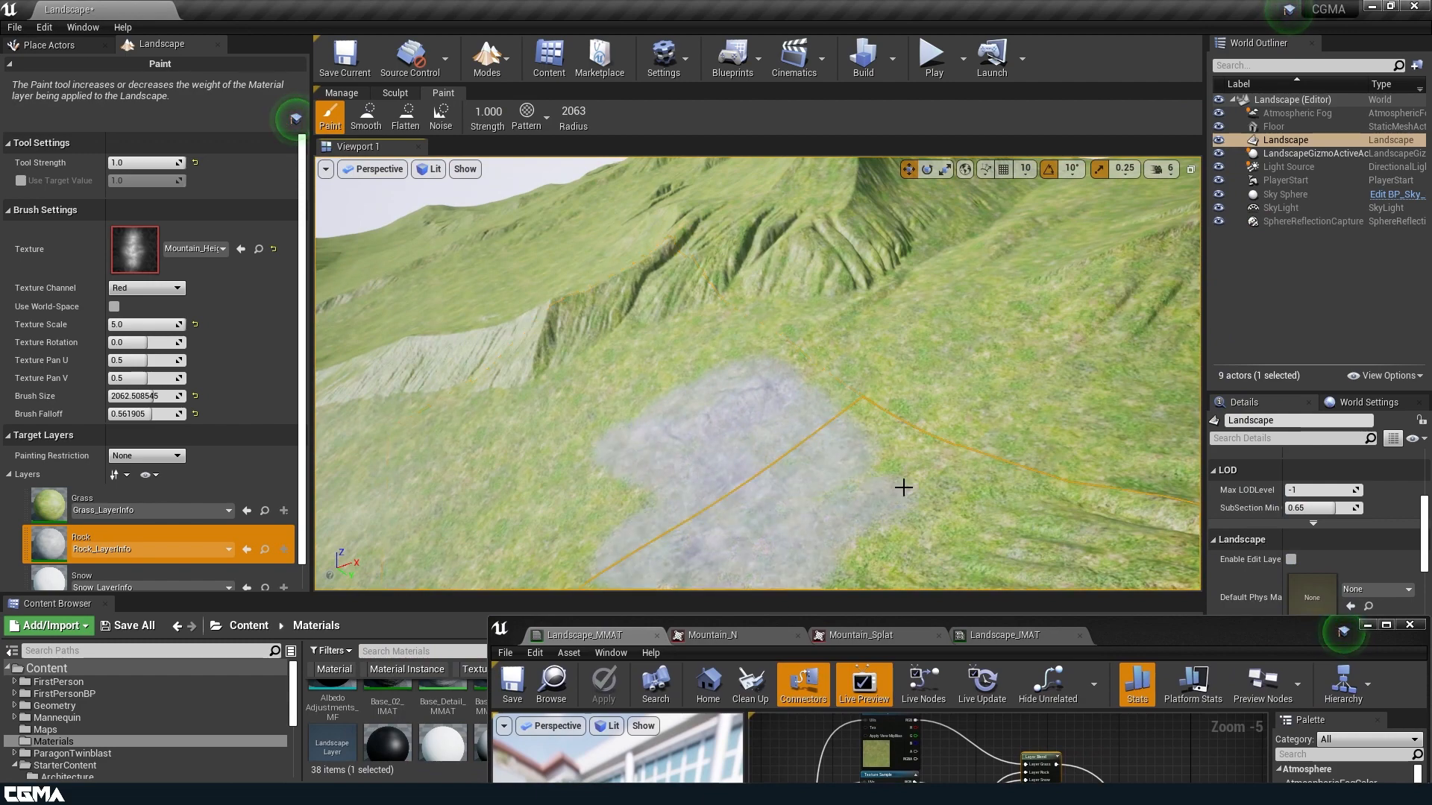
key("w")
right_click_drag(851, 503, 760, 436)
mouse_move(635, 483)
left_mouse_down()
mouse_move(457, 508)
mouse_move(398, 299)
left_mouse_up()
right_click_drag(712, 416, 610, 403)
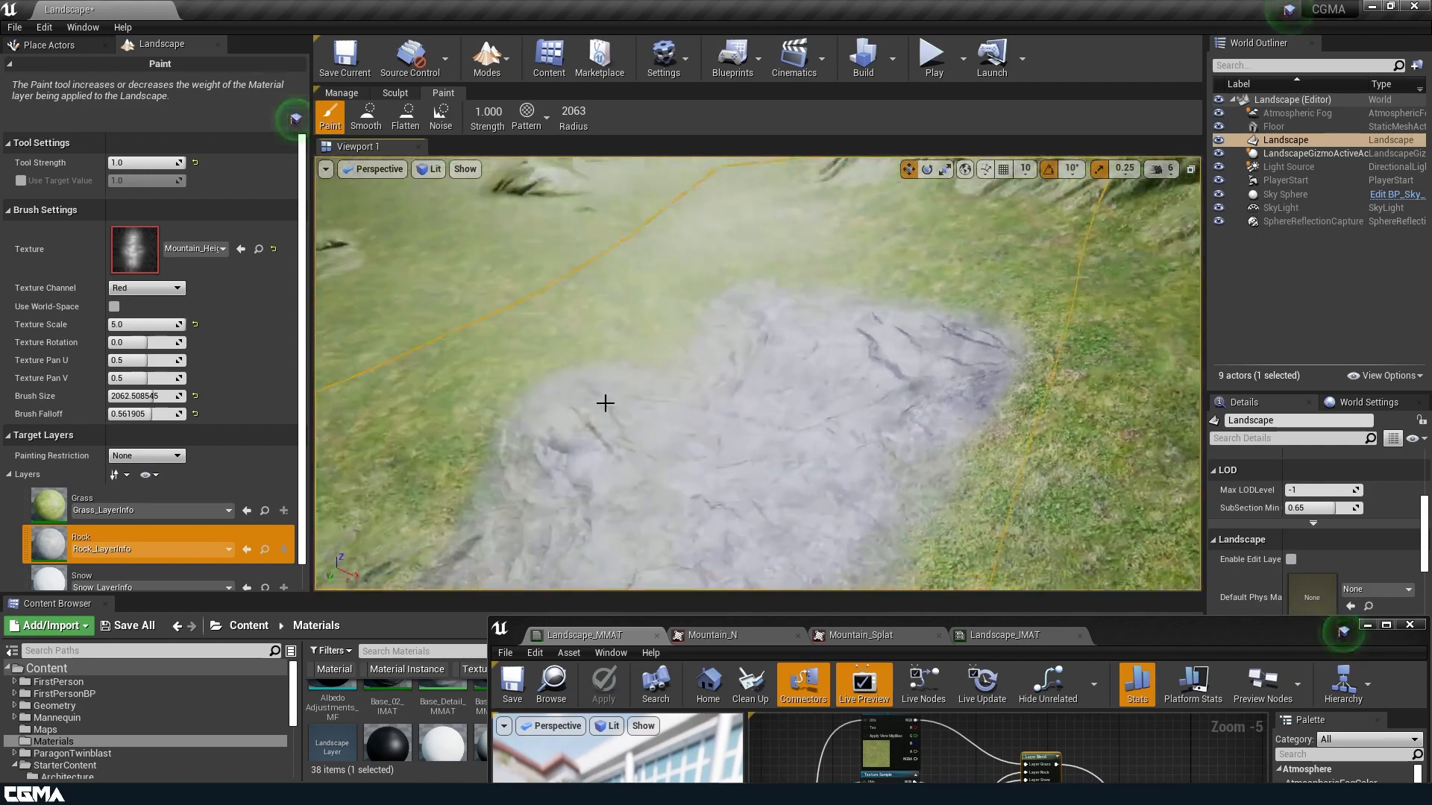
Paint the Snow layer over the middle of the Rock patch.
scroll(97, 573, "down", 1)
left_click(53, 573)
left_click(994, 412)
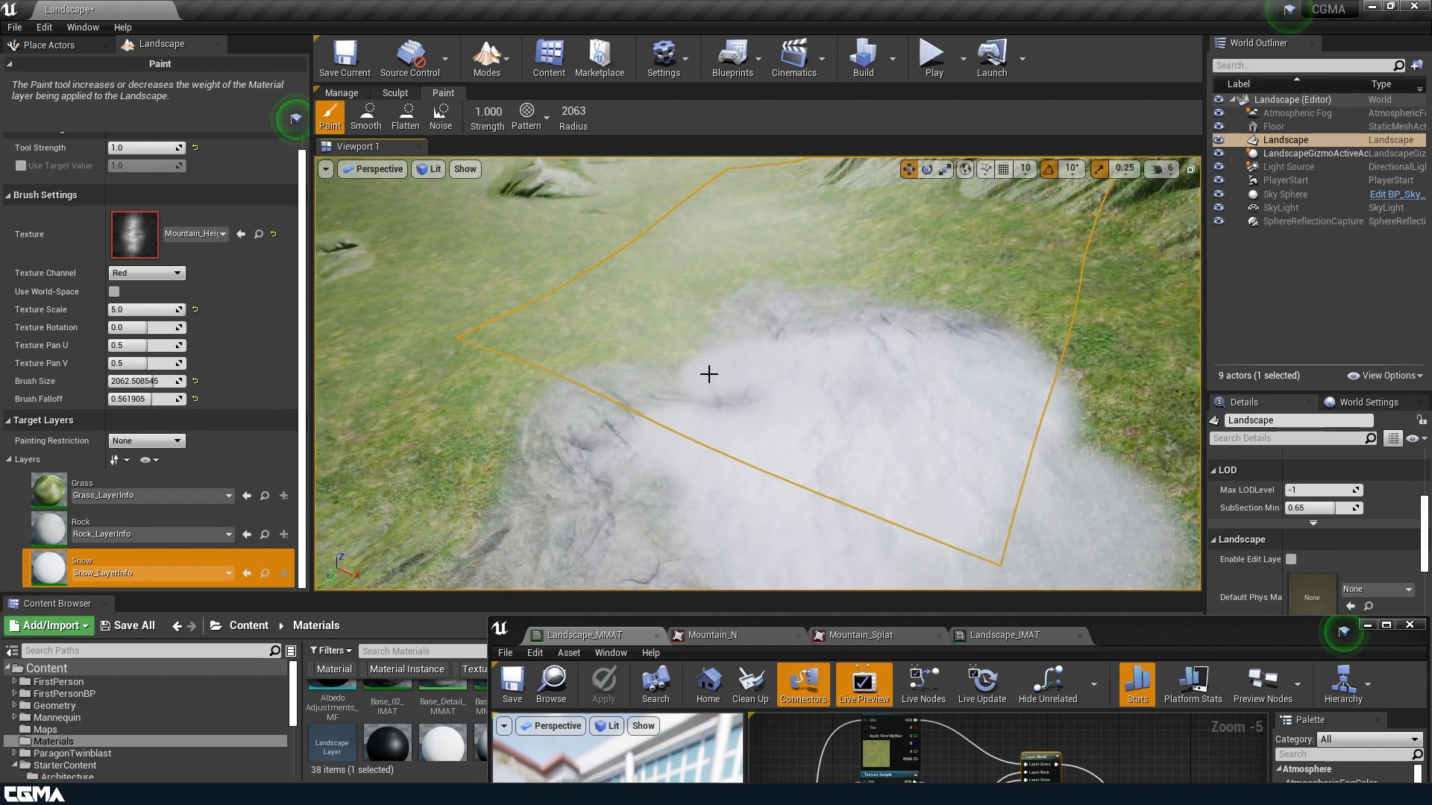
Examine the tiled textures and the landscape's border from several viewpoints, and look over the Manage and Sculpt tools.
mouse_move(750, 485)
right_mouse_down()
mouse_move(649, 373)
mouse_move(611, 358)
mouse_move(623, 410)
mouse_move(656, 455)
mouse_move(775, 477)
mouse_move(716, 470)
mouse_move(641, 395)
mouse_move(604, 418)
mouse_move(559, 377)
mouse_move(496, 377)
right_mouse_up()
right_click_drag(753, 466, 795, 472)
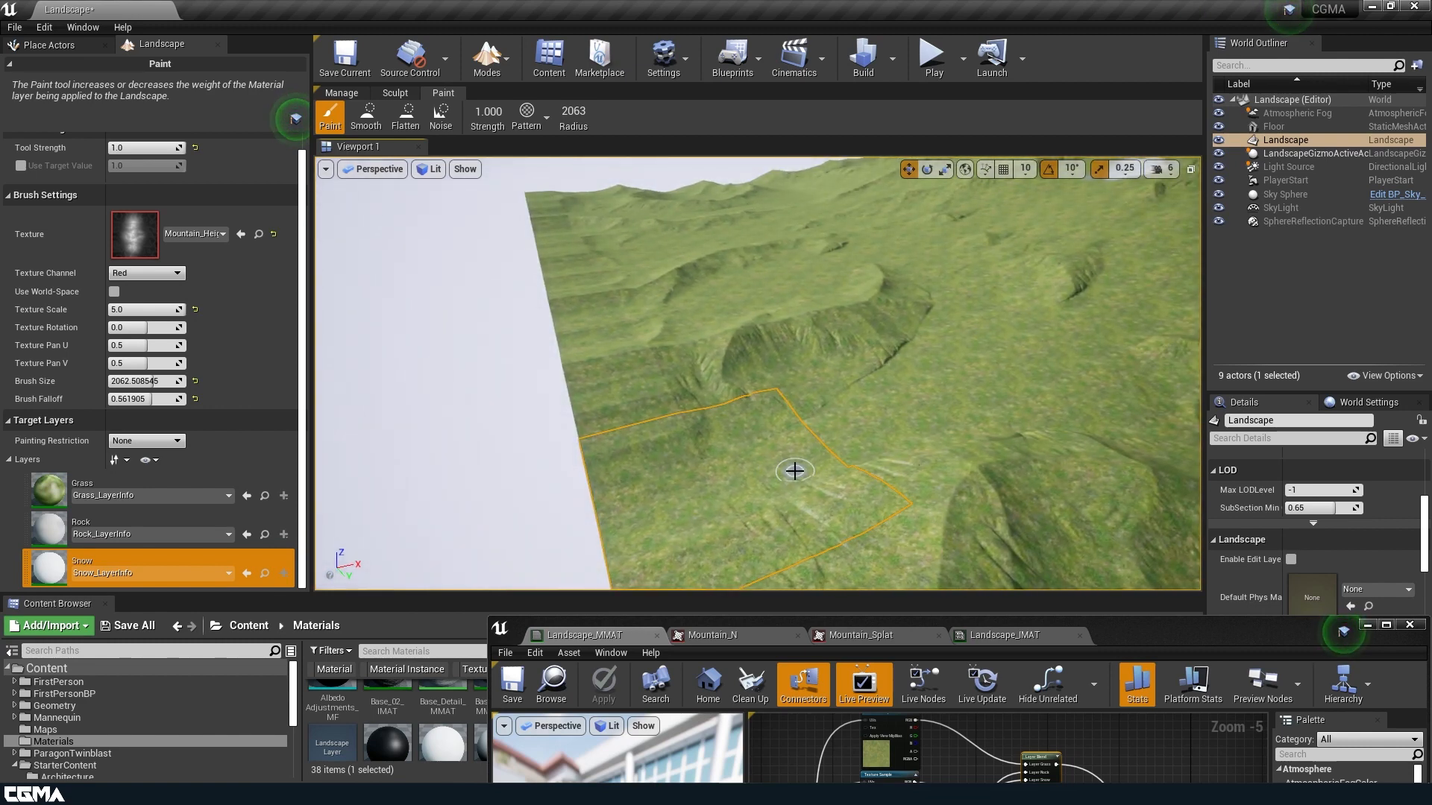
right_click_drag(820, 461, 780, 479)
mouse_move(716, 406)
right_mouse_down()
mouse_move(715, 297)
mouse_move(725, 307)
mouse_move(753, 223)
mouse_move(771, 219)
mouse_move(828, 320)
right_mouse_up()
mouse_move(759, 413)
right_mouse_down()
mouse_move(783, 372)
mouse_move(759, 413)
right_mouse_up()
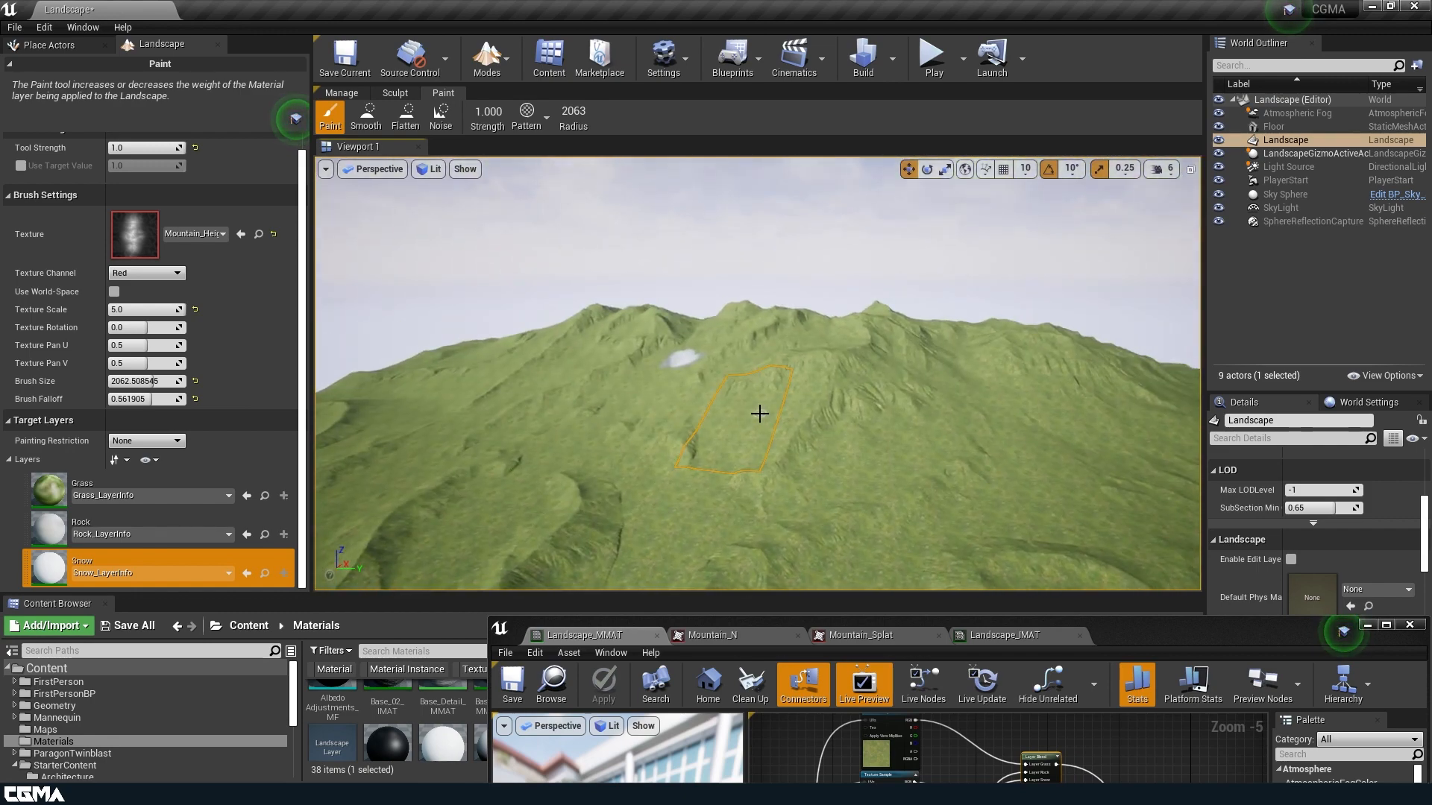
right_click_drag(742, 472, 771, 501)
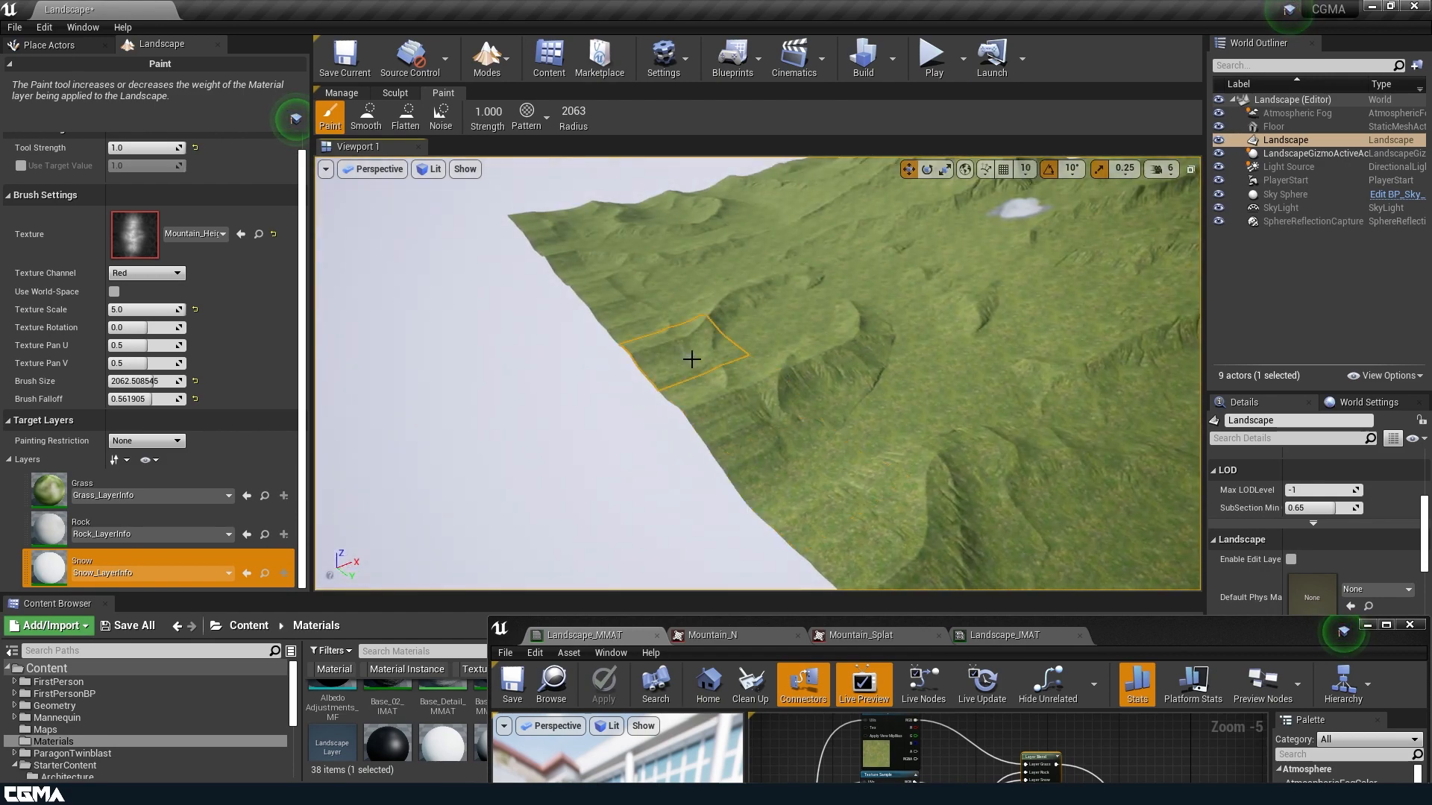
left_click(358, 95)
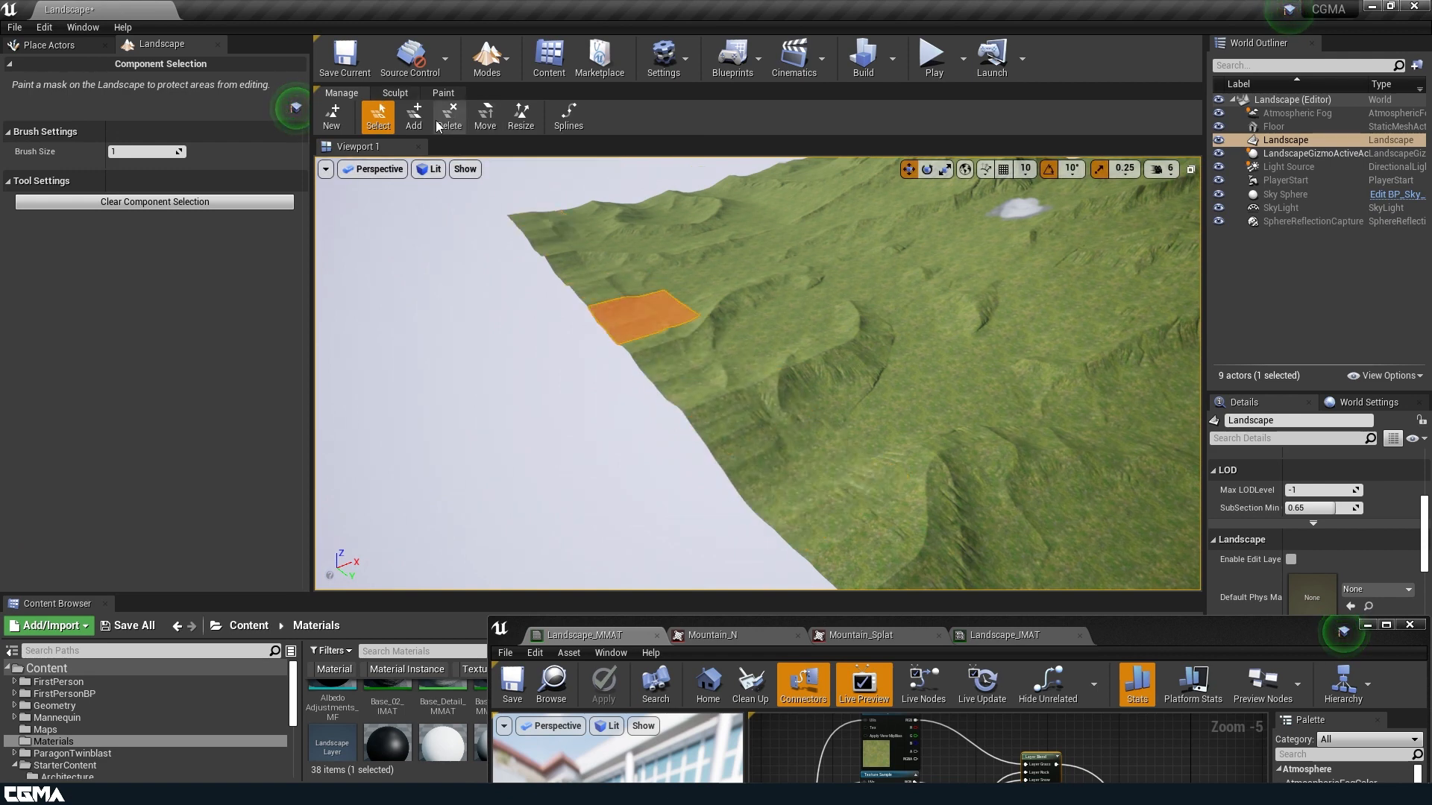
left_click(403, 94)
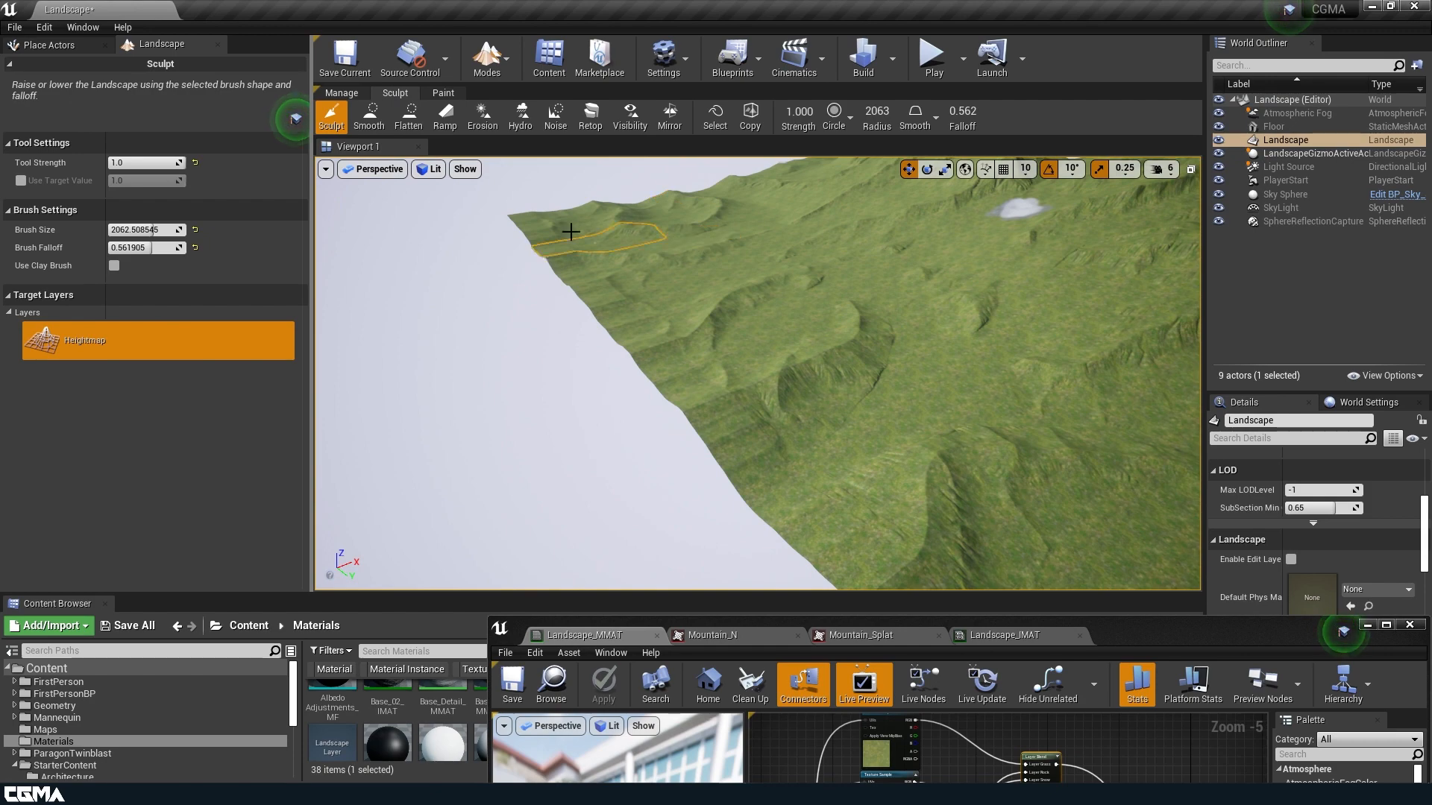
right_click_drag(959, 316, 1110, 291)
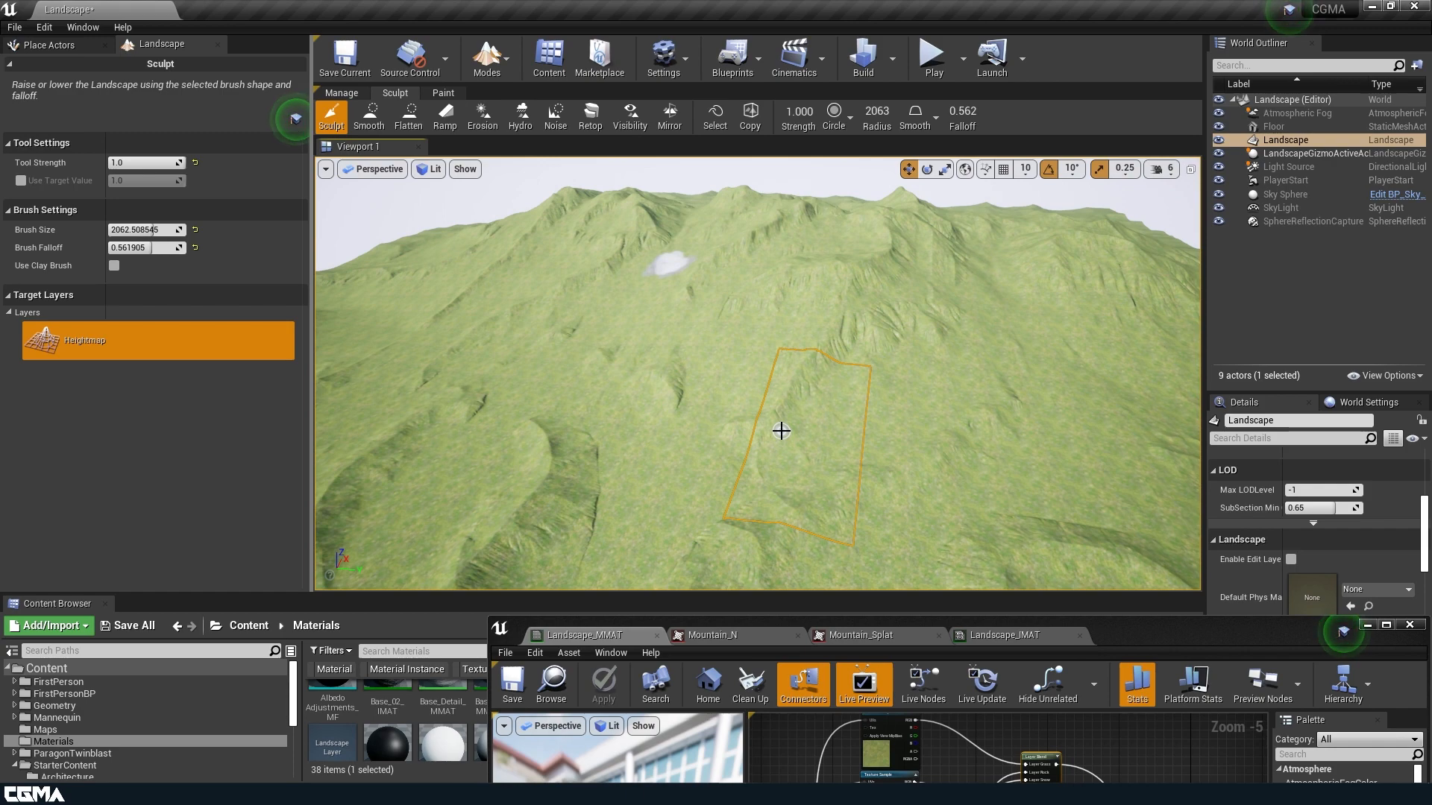
right_click_drag(668, 333, 687, 332)
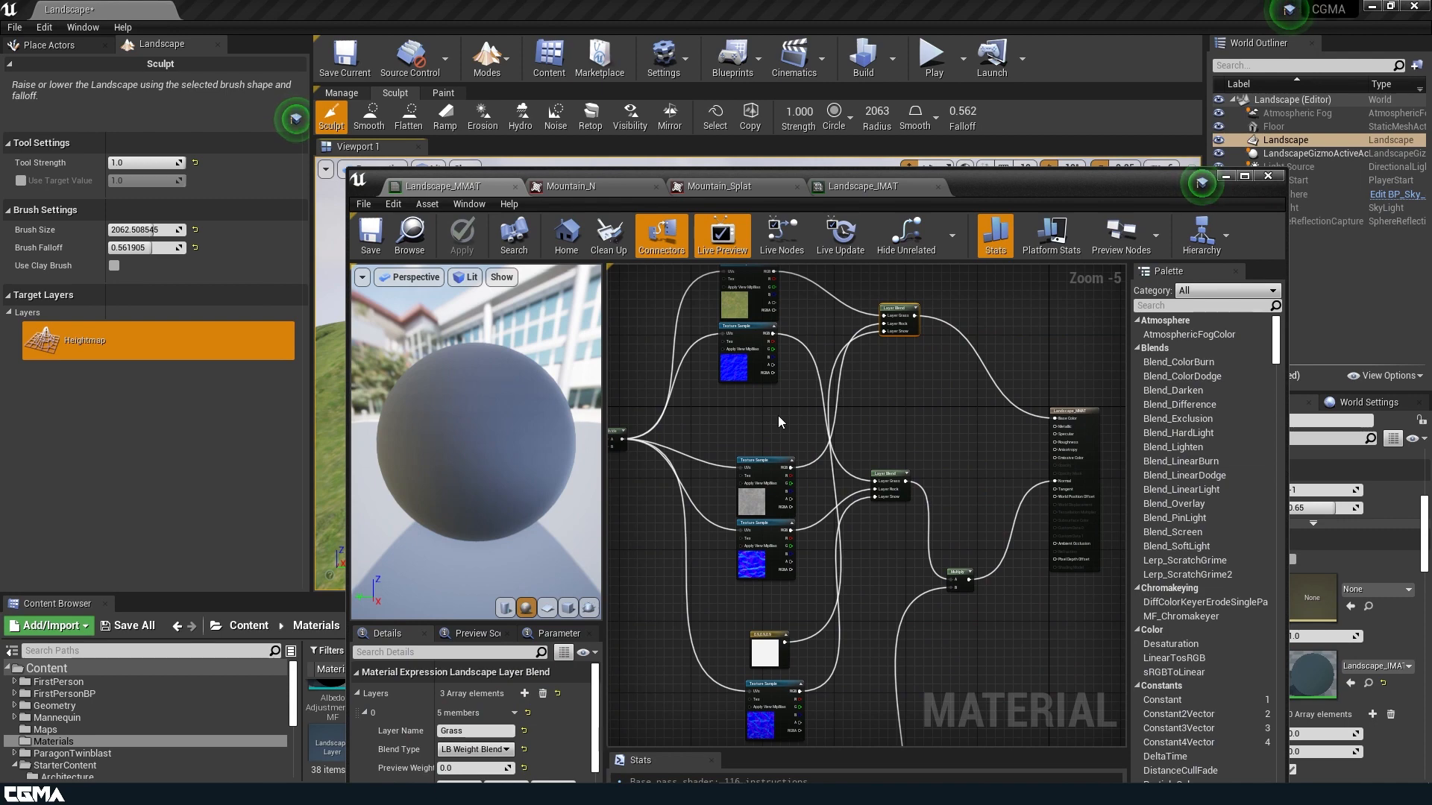
Examine the Landscape_MMAT node graph, including the lower node pair that feeds into the material's normal.
scroll(778, 422, "down", 1)
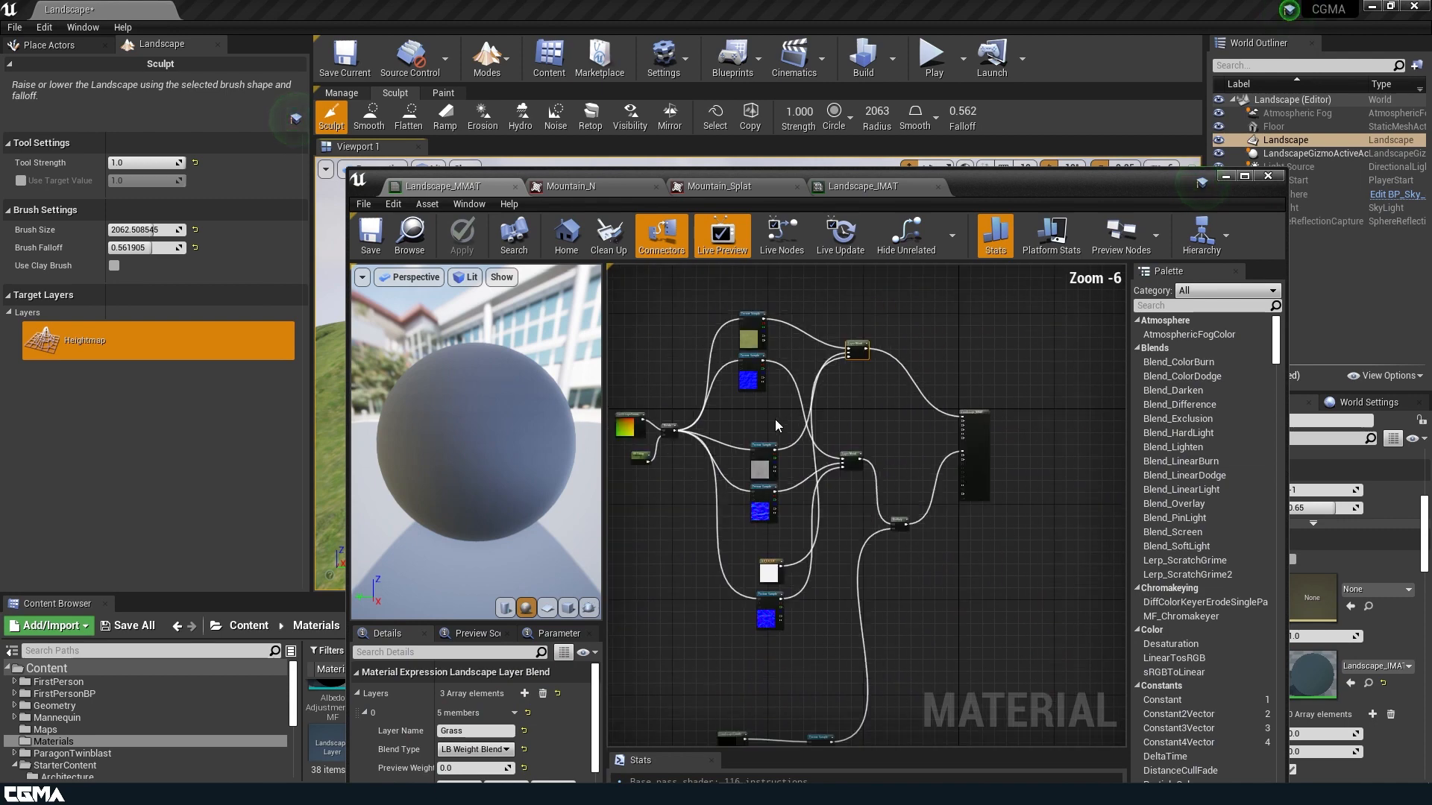
right_click_drag(776, 419, 851, 391)
mouse_move(868, 569)
right_mouse_down()
mouse_move(835, 563)
mouse_move(816, 498)
right_mouse_up()
mouse_move(705, 619)
left_mouse_down()
mouse_move(848, 699)
mouse_move(840, 669)
left_mouse_up()
right_click_drag(735, 501, 774, 626)
Apply the Landscape_MMAT material to the landscape and save it.
left_click_drag(983, 175, 918, 463)
key("w")
mouse_move(837, 325)
right_mouse_down()
mouse_move(854, 323)
mouse_move(837, 325)
right_mouse_up()
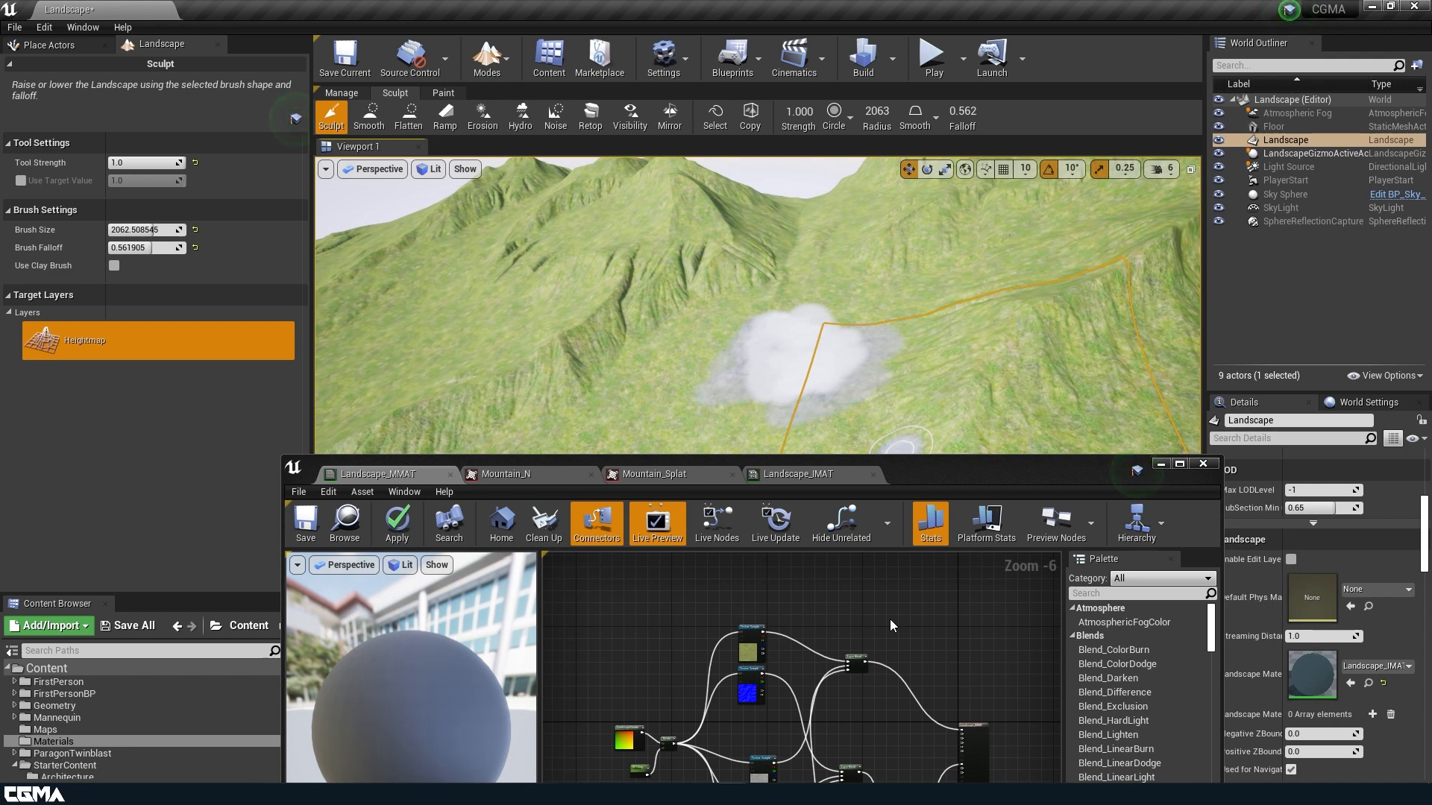
left_click(396, 524)
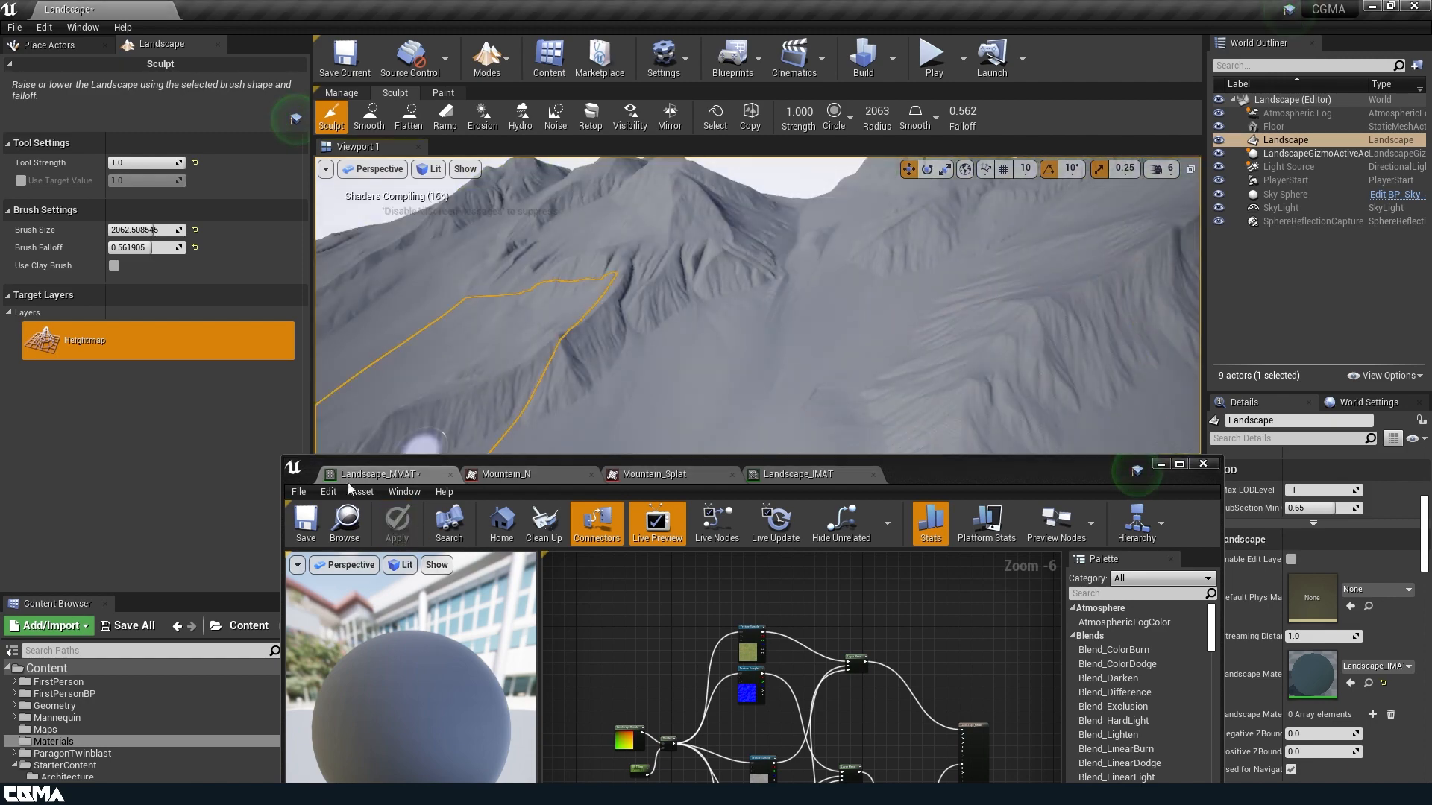
left_click(304, 526)
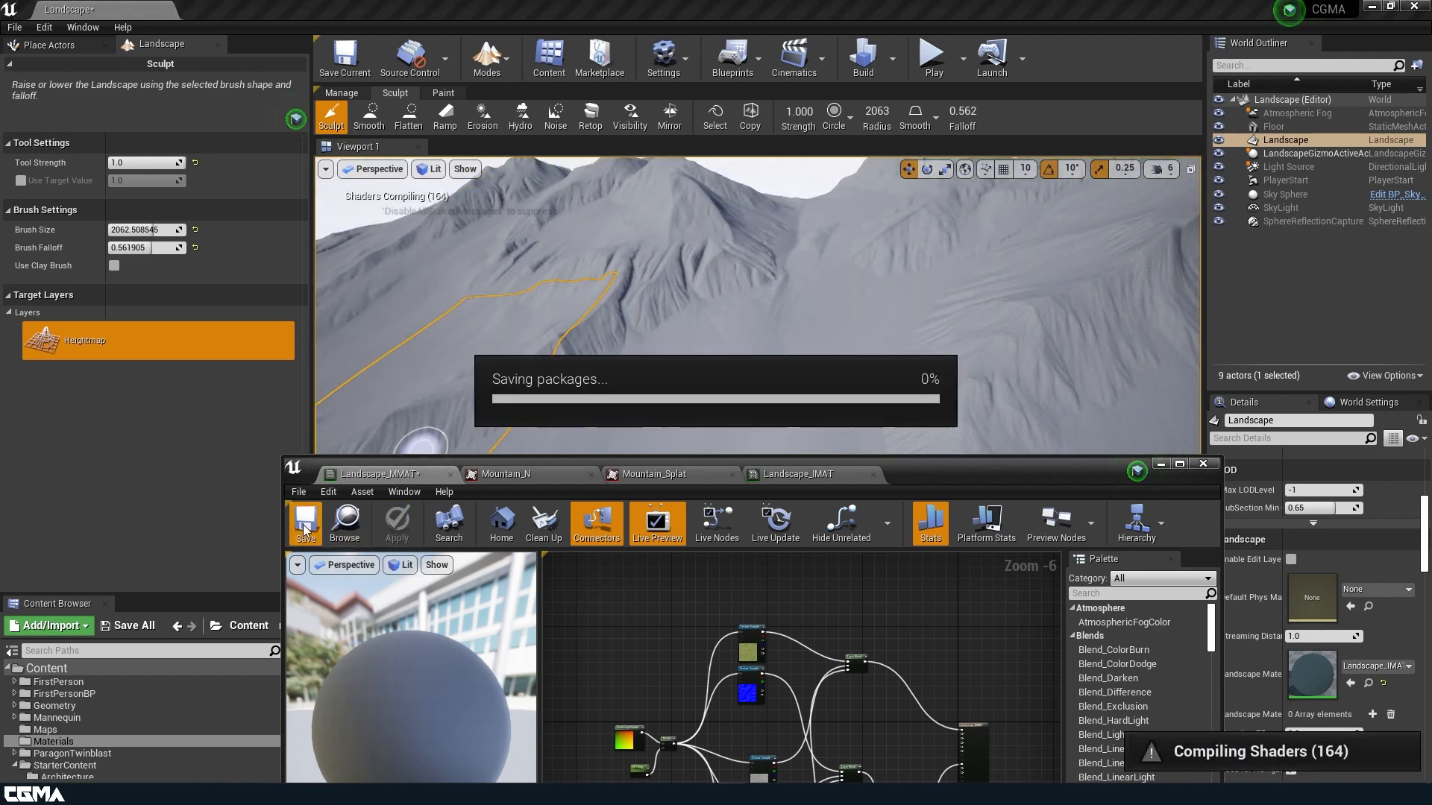